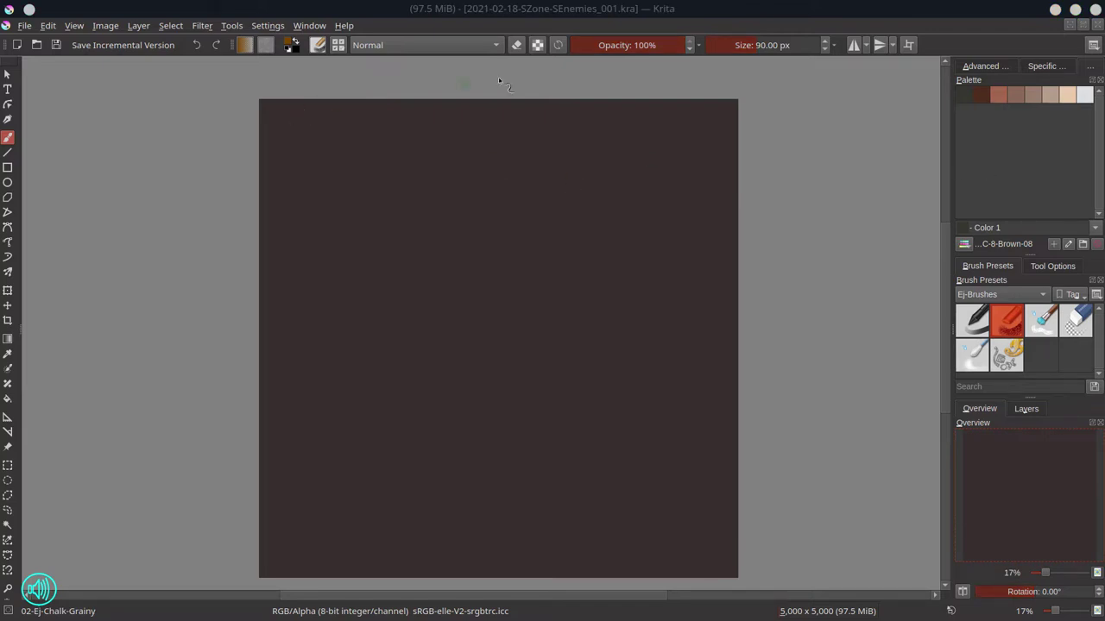
Import a screenshot as a layer, then delete the wrongly imported layer
click(25, 25)
mouse_move(138, 25)
mouse_move(173, 112)
mouse_move(386, 182)
click(594, 189)
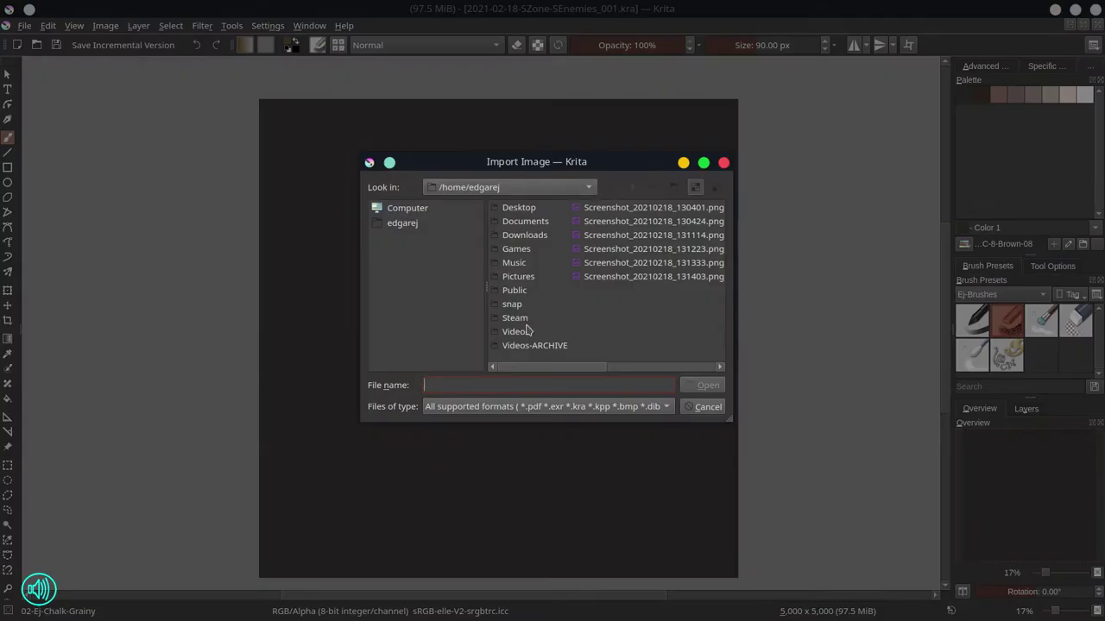
double_click(527, 286)
double_click(533, 297)
double_click(538, 326)
double_click(535, 248)
click(686, 320)
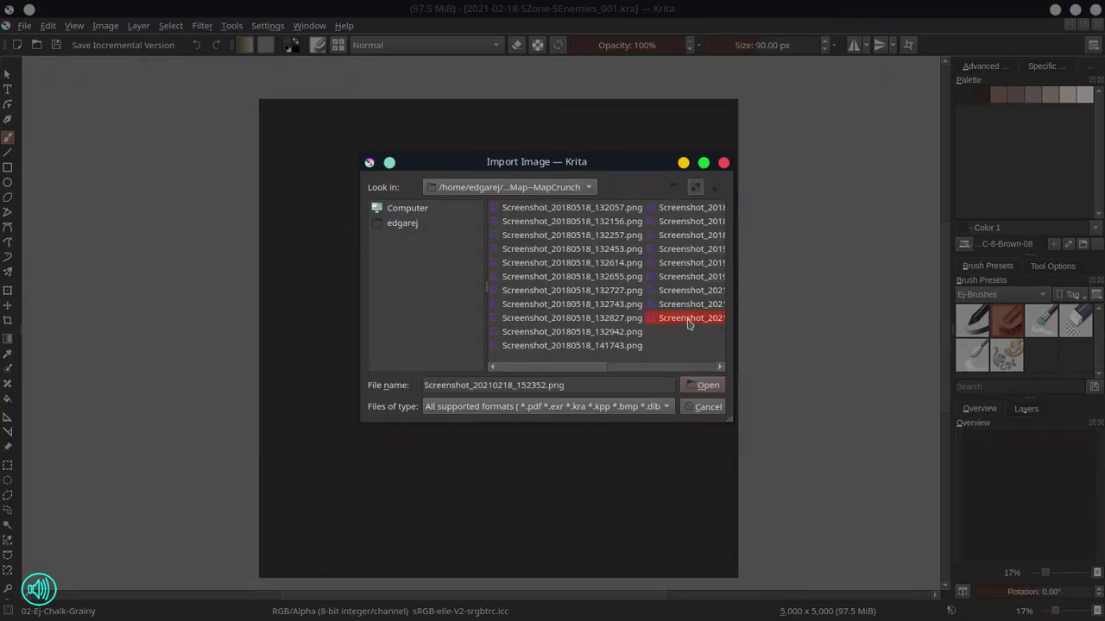
double_click(686, 321)
click(1092, 591)
Import the library staircase screenshot as a new layer
click(75, 25)
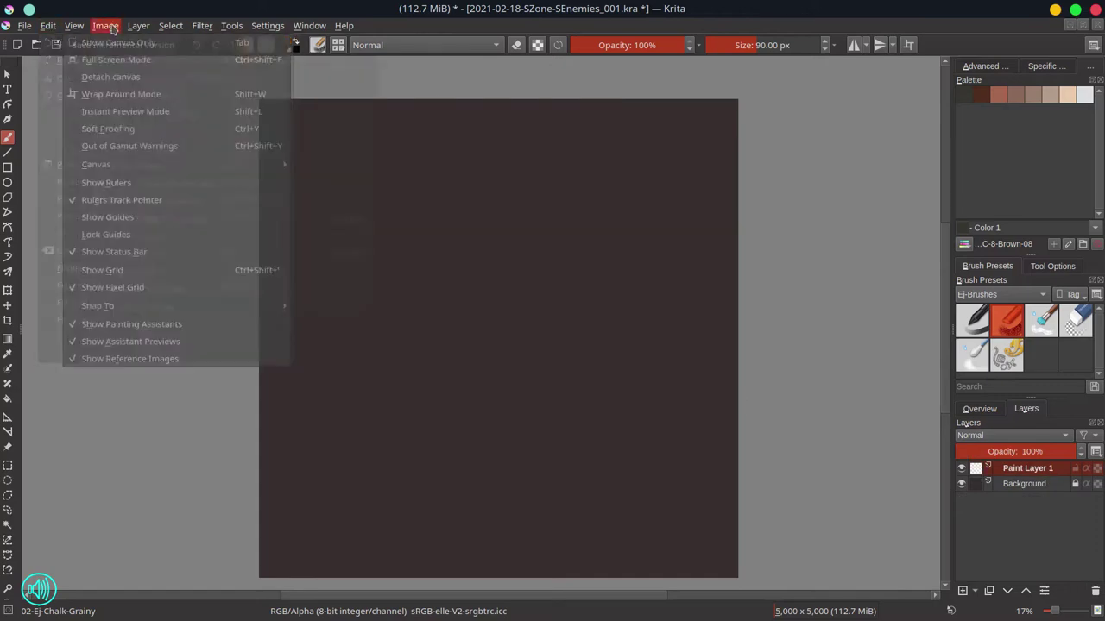
mouse_move(138, 25)
mouse_move(173, 111)
click(414, 168)
click(561, 290)
click(703, 385)
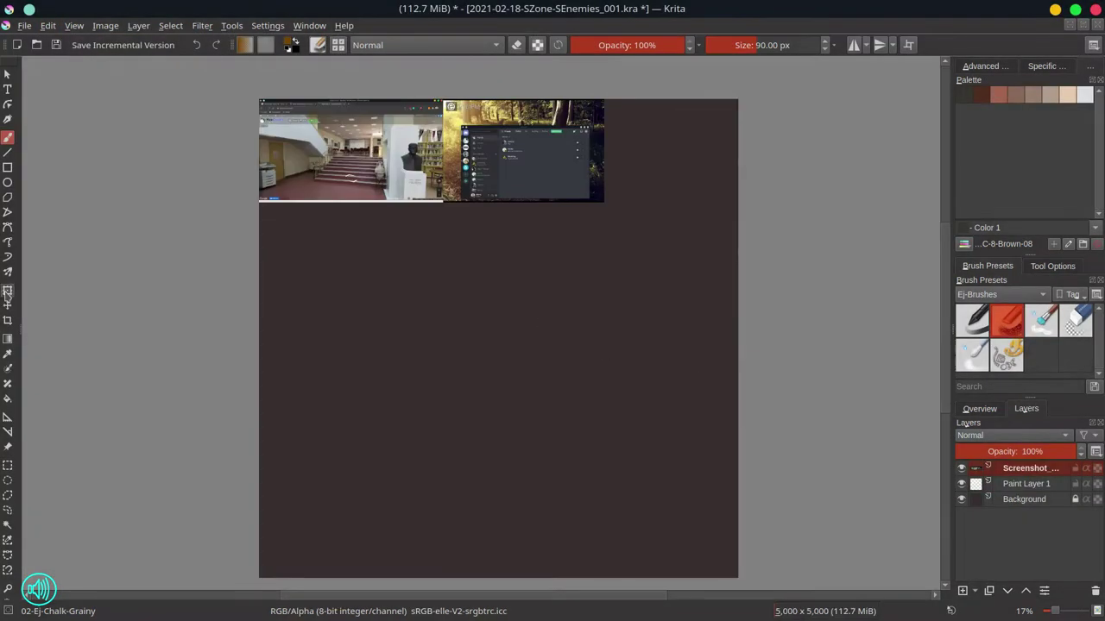
Delete the unwanted right-hand screenshot and the photo's top strip, then deselect
key(ctrl+r)
drag(699, 288, 441, 98)
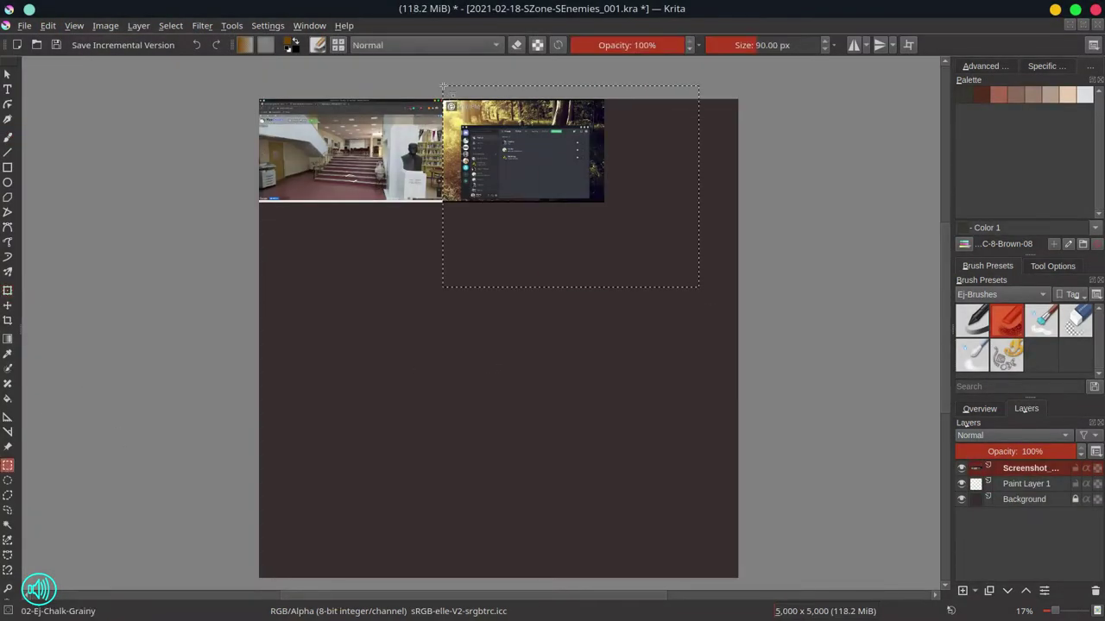
drag(197, 69, 468, 114)
key(Delete)
click(170, 25)
click(199, 61)
Scale the photo to span the canvas width and center it vertically
click(8, 290)
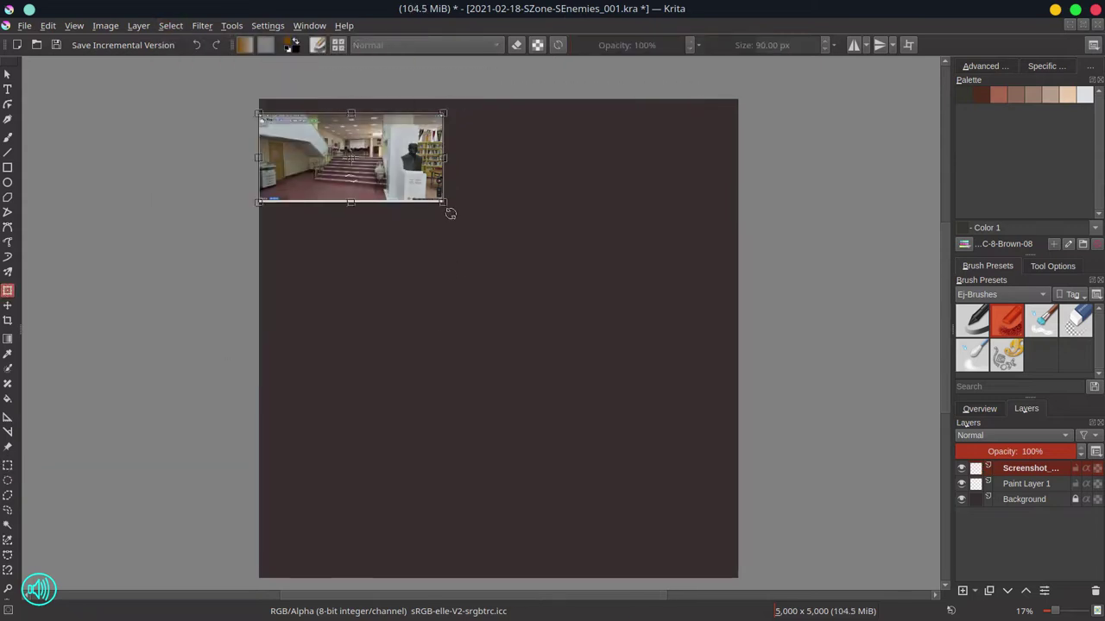
drag(449, 212, 710, 414)
drag(570, 256, 572, 338)
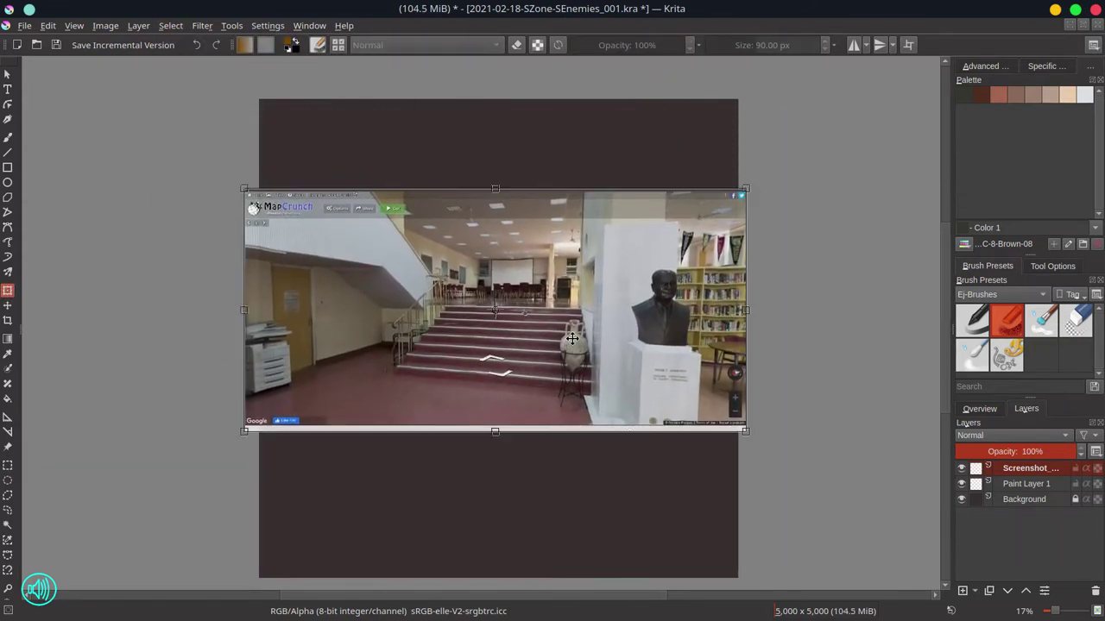
key(Return)
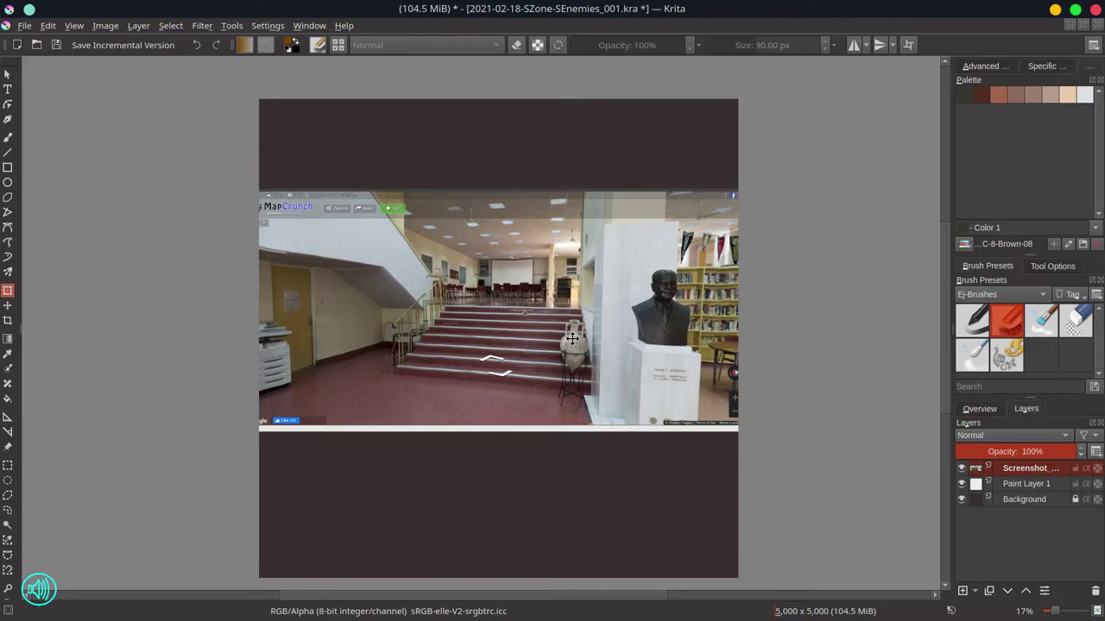
Dim the screenshot layer to 40% opacity and duplicate it
drag(1047, 451, 1010, 451)
right_click(1036, 466)
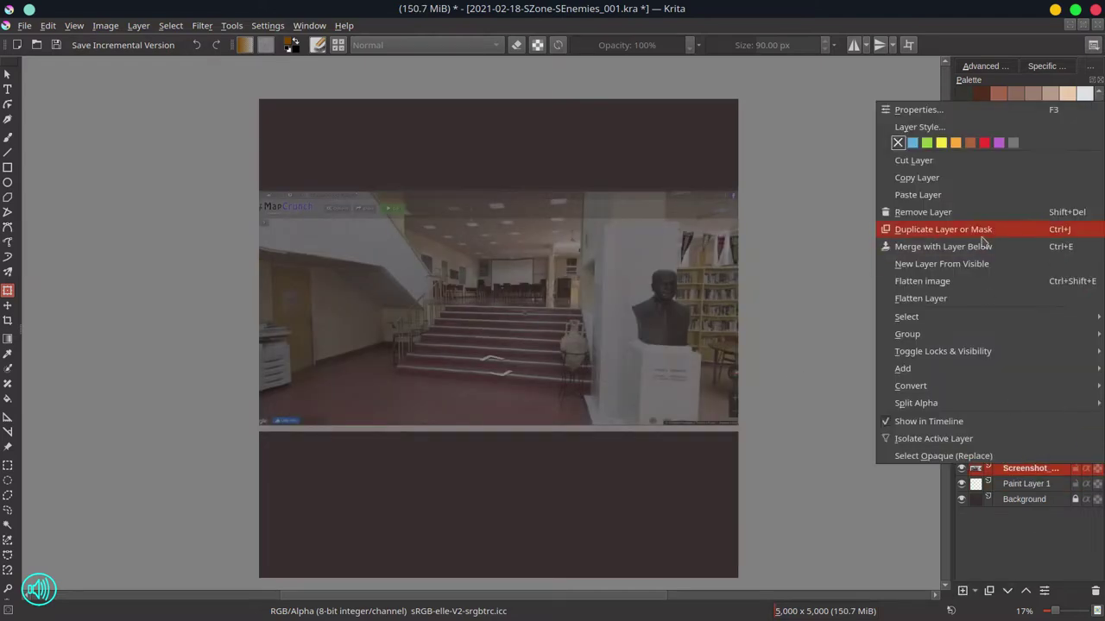
click(983, 231)
Put the copy into a group named 'originals' and hide it
right_click(1027, 468)
click(803, 406)
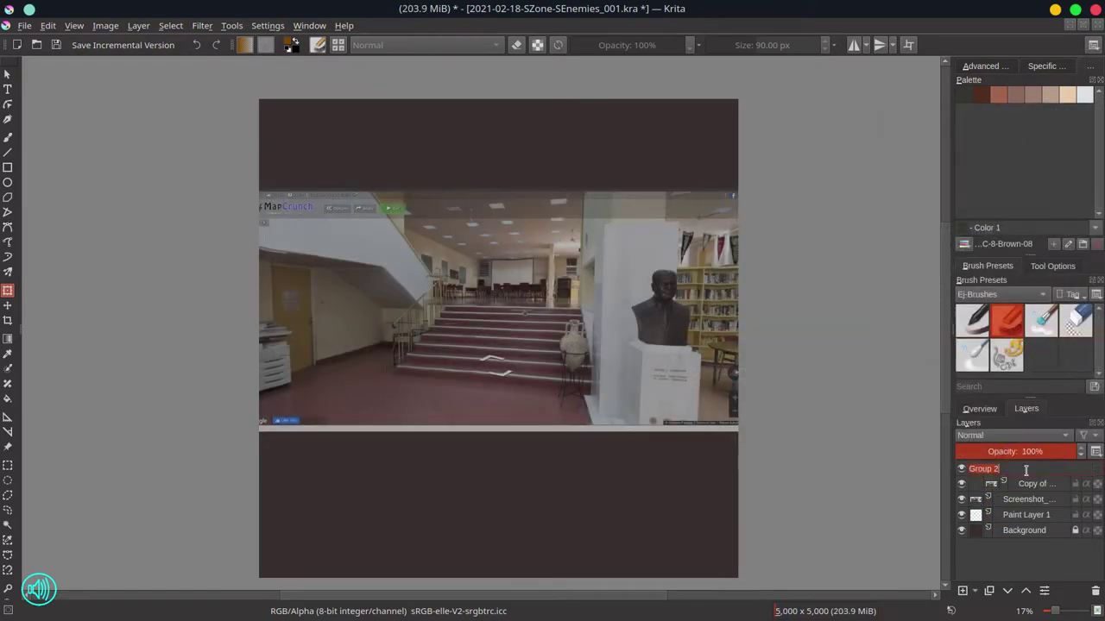
double_click(1026, 469)
text(originals)
key(Return)
click(961, 469)
Move Paint Layer 1 above the photo, choose the basic round brush, and save
click(1025, 499)
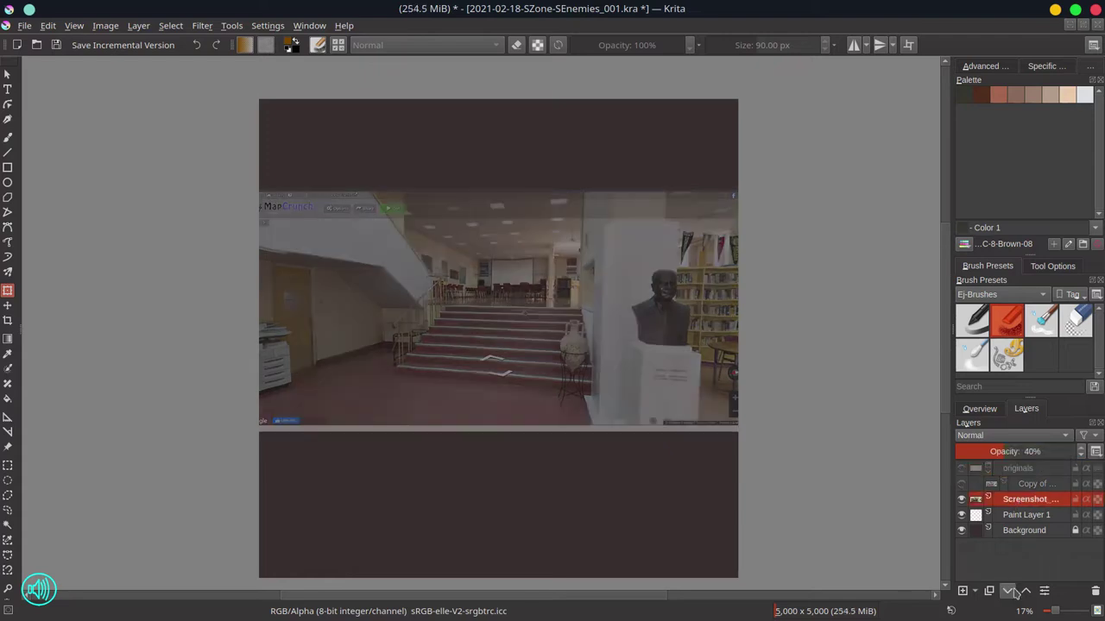
click(1007, 590)
click(1023, 501)
click(981, 327)
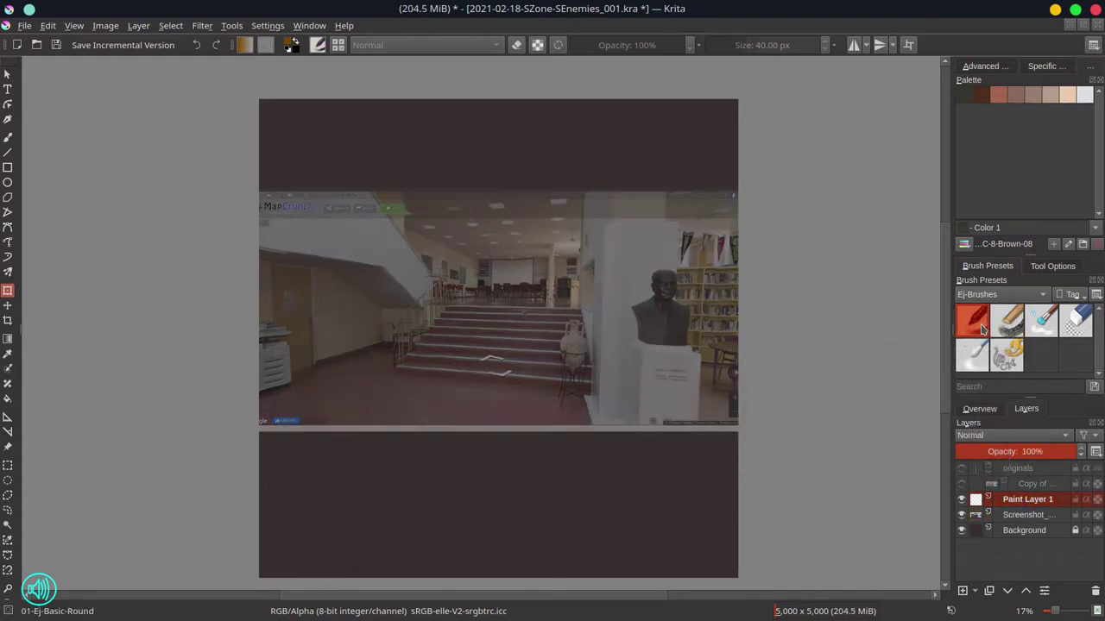
click(985, 65)
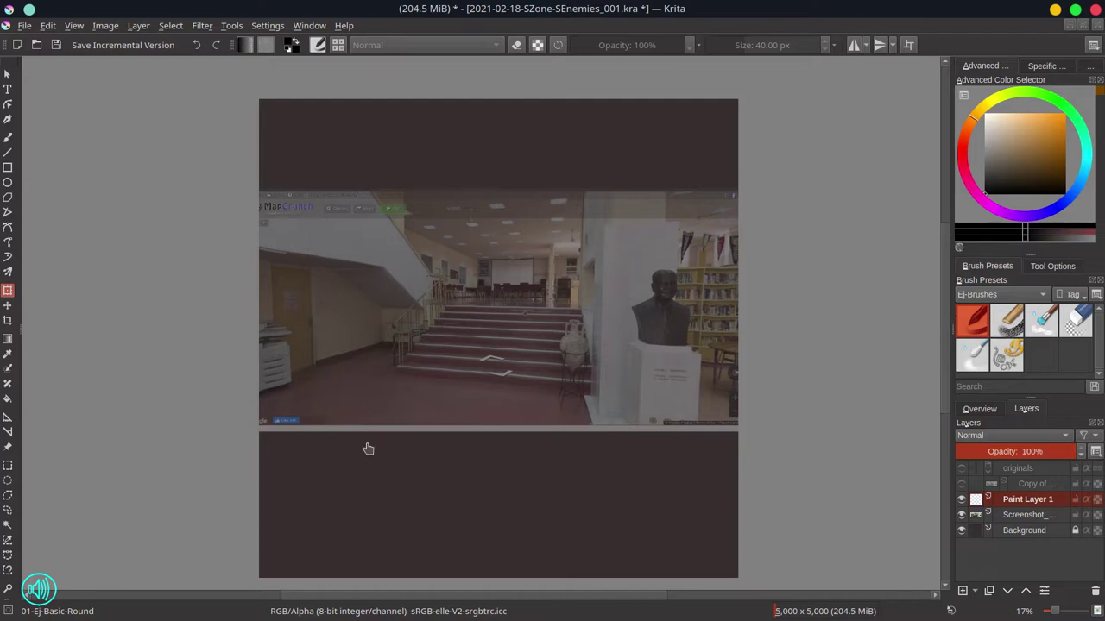
click(7, 136)
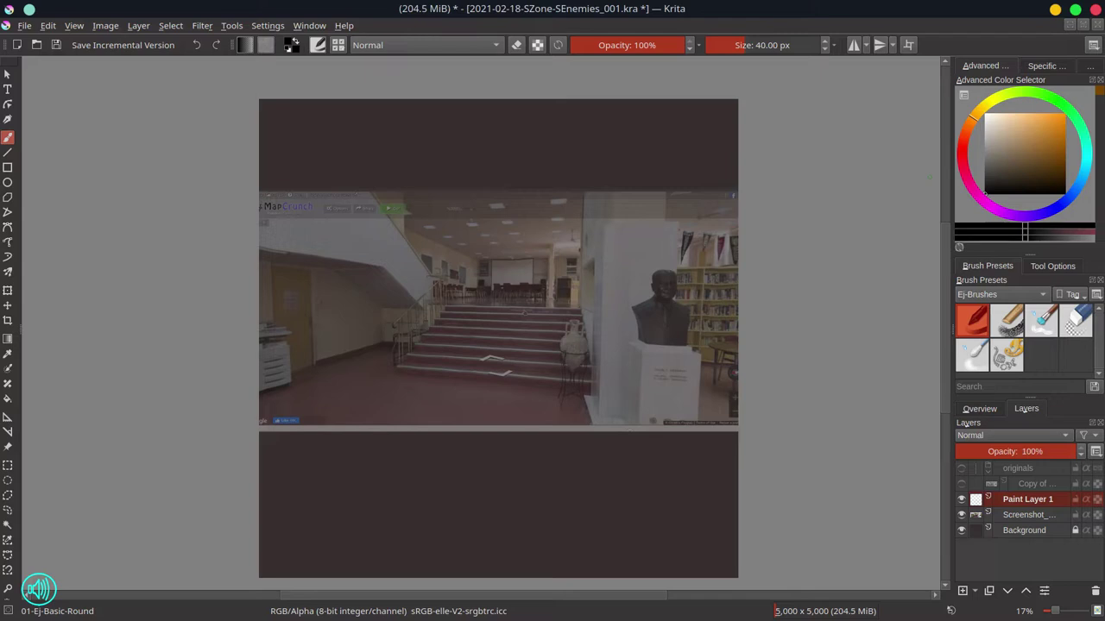
key(ctrl+s)
Shrink the brush and sketch the figure's head, reaching arm and legs
drag(493, 387, 409, 369)
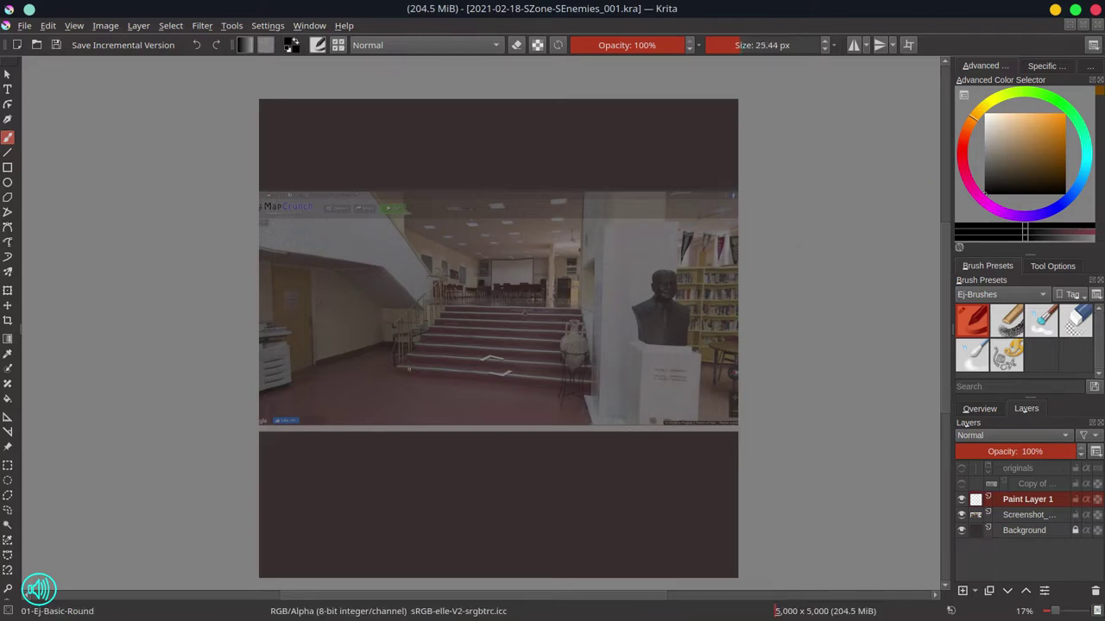
click(407, 348)
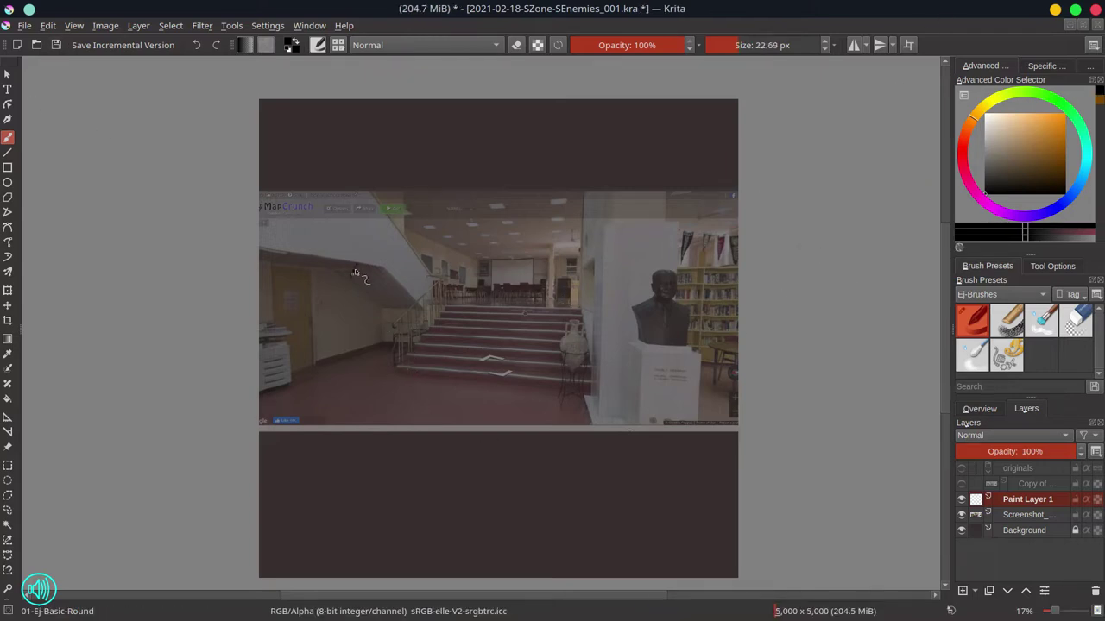
mouse_move(360, 282)
mouse_down()
mouse_move(372, 313)
mouse_move(386, 289)
mouse_move(403, 312)
mouse_up()
drag(361, 309, 350, 320)
drag(361, 257, 432, 333)
drag(364, 343, 361, 362)
mouse_move(416, 334)
mouse_down()
mouse_move(442, 357)
mouse_move(440, 373)
mouse_move(509, 376)
mouse_up()
drag(428, 372, 466, 386)
Refine the figure's head, waist and legs, adding strokes toward the stairs
mouse_move(447, 356)
mouse_down()
mouse_move(516, 381)
mouse_move(530, 405)
mouse_move(485, 377)
mouse_move(487, 405)
mouse_move(496, 386)
mouse_move(475, 394)
mouse_move(524, 404)
mouse_move(463, 391)
mouse_move(424, 395)
mouse_up()
mouse_move(530, 391)
mouse_down()
mouse_move(540, 329)
mouse_move(540, 364)
mouse_move(516, 381)
mouse_move(547, 398)
mouse_move(582, 389)
mouse_move(541, 395)
mouse_move(780, 436)
mouse_move(571, 397)
mouse_move(540, 407)
mouse_move(749, 426)
mouse_move(736, 406)
mouse_move(555, 401)
mouse_move(531, 437)
mouse_up()
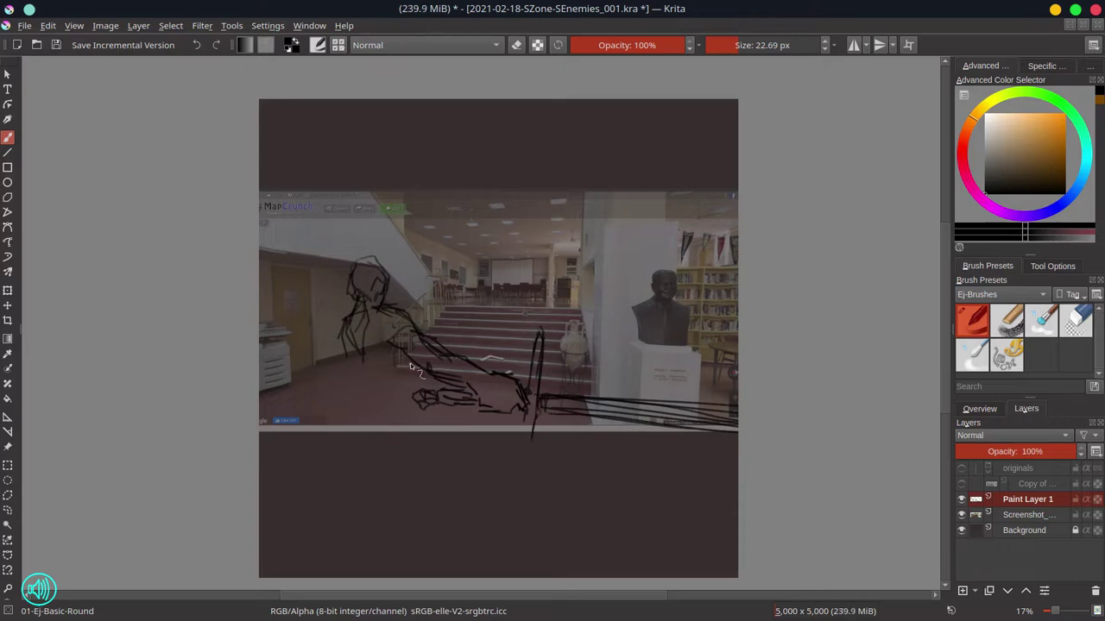
mouse_move(401, 310)
mouse_down()
mouse_move(441, 368)
mouse_move(382, 309)
mouse_move(450, 348)
mouse_move(468, 380)
mouse_move(435, 368)
mouse_move(501, 379)
mouse_move(495, 394)
mouse_move(518, 380)
mouse_up()
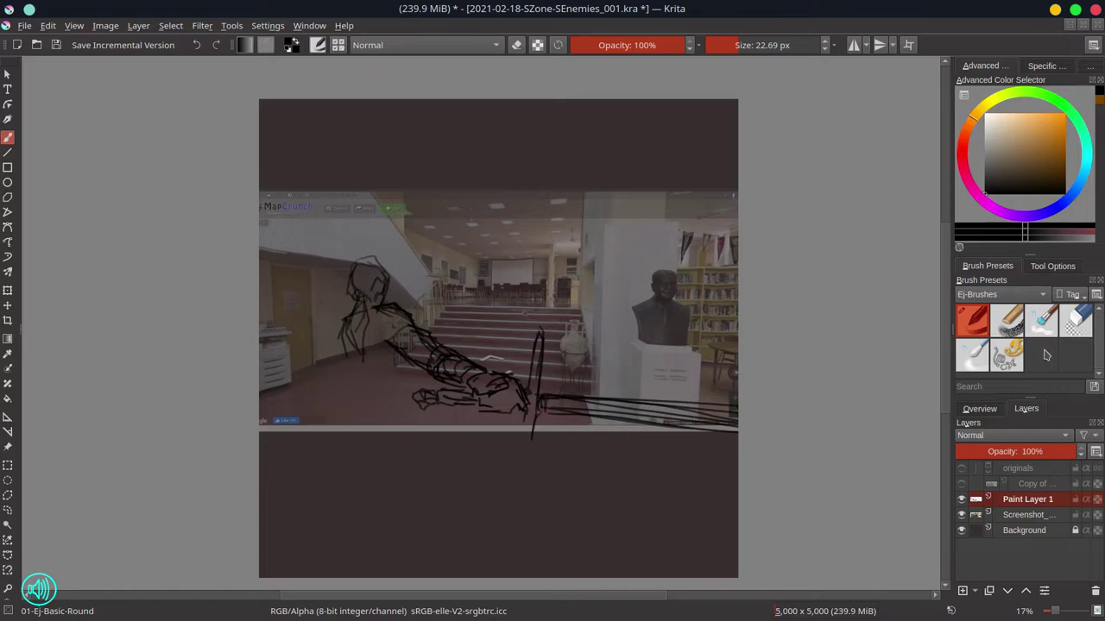
mouse_move(354, 268)
mouse_down()
mouse_move(387, 274)
mouse_move(383, 259)
mouse_move(373, 335)
mouse_move(413, 369)
mouse_move(410, 358)
mouse_move(399, 391)
mouse_move(352, 344)
mouse_move(354, 389)
mouse_move(398, 408)
mouse_move(388, 384)
mouse_move(353, 398)
mouse_move(342, 440)
mouse_up()
drag(399, 409, 408, 433)
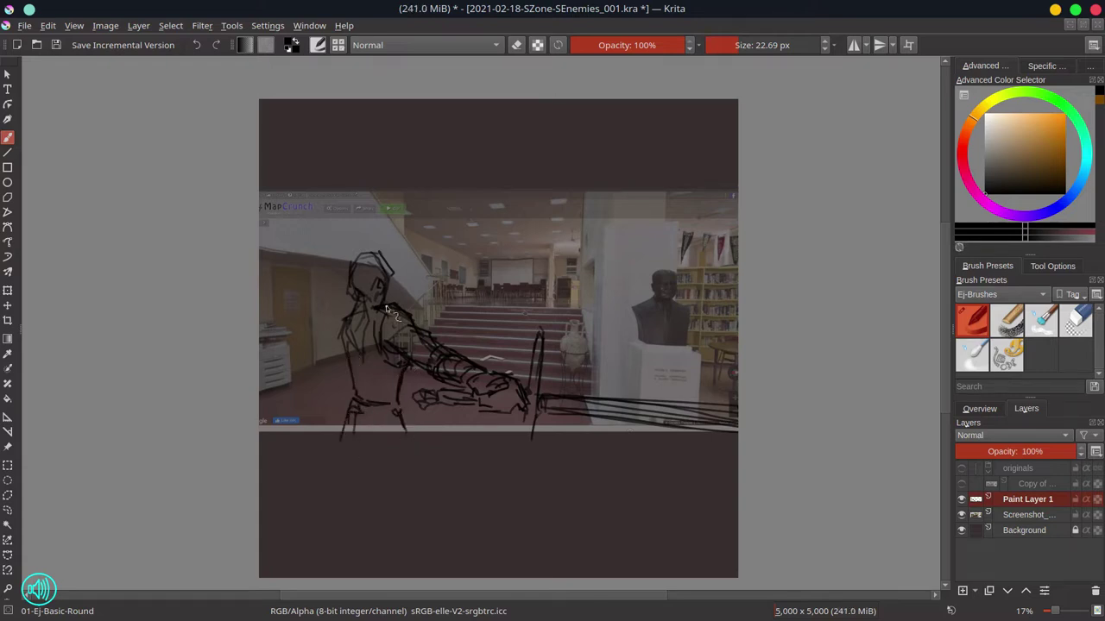
mouse_move(374, 394)
mouse_down()
mouse_move(406, 415)
mouse_move(397, 378)
mouse_up()
mouse_move(499, 245)
mouse_down()
mouse_move(492, 275)
mouse_move(512, 271)
mouse_move(496, 275)
mouse_move(506, 274)
mouse_move(492, 245)
mouse_move(498, 303)
mouse_up()
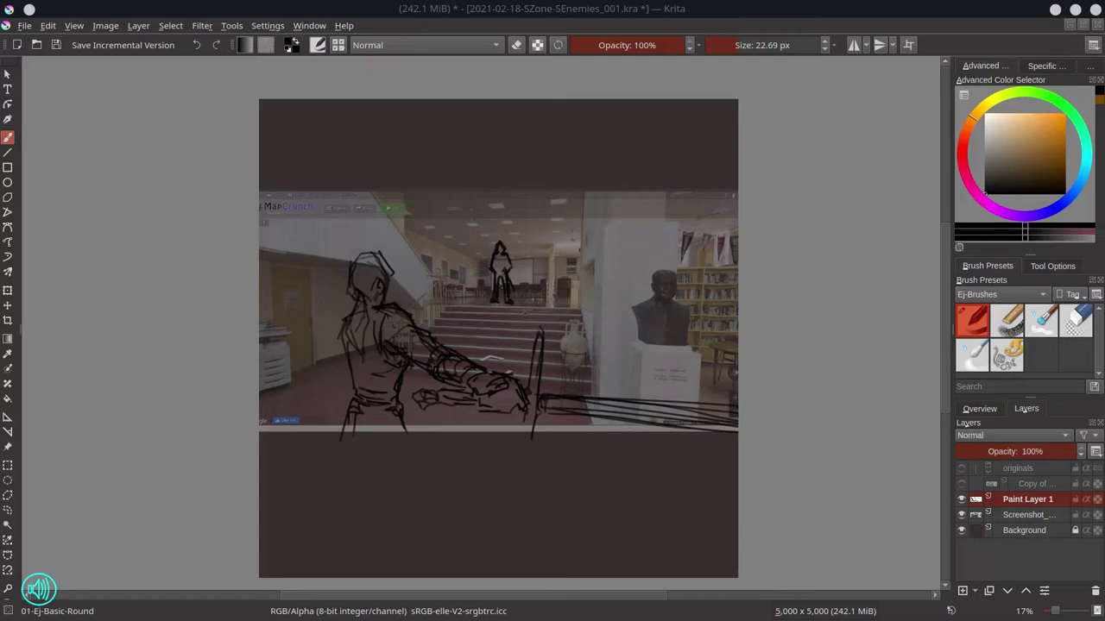
Turn on Do Not Disturb in the desktop notifications
click(796, 14)
click(697, 66)
click(595, 77)
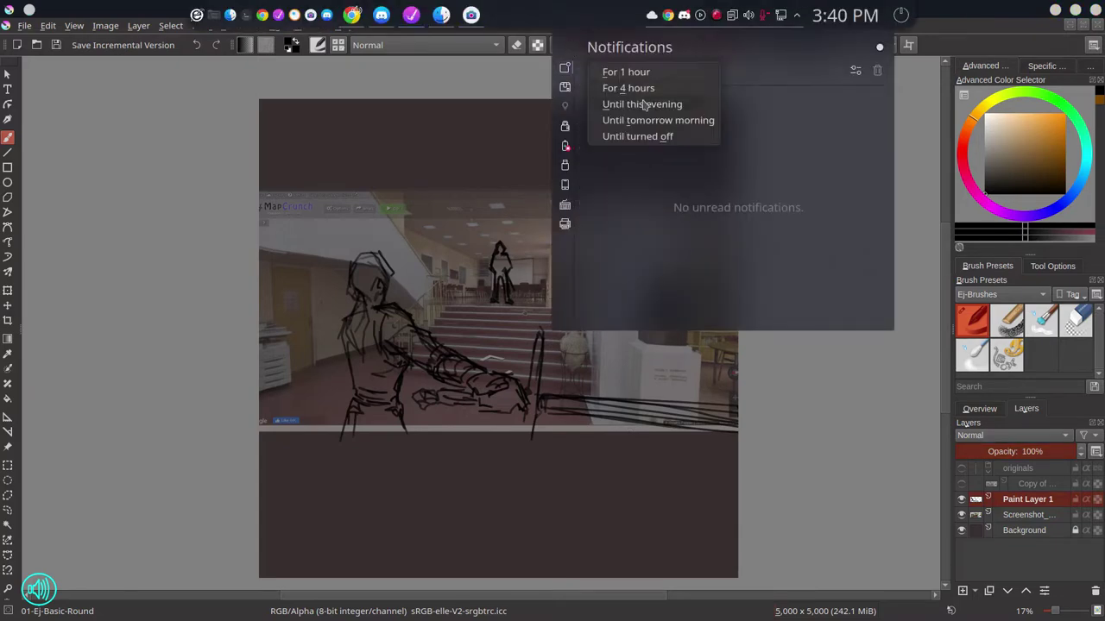
click(644, 104)
click(374, 494)
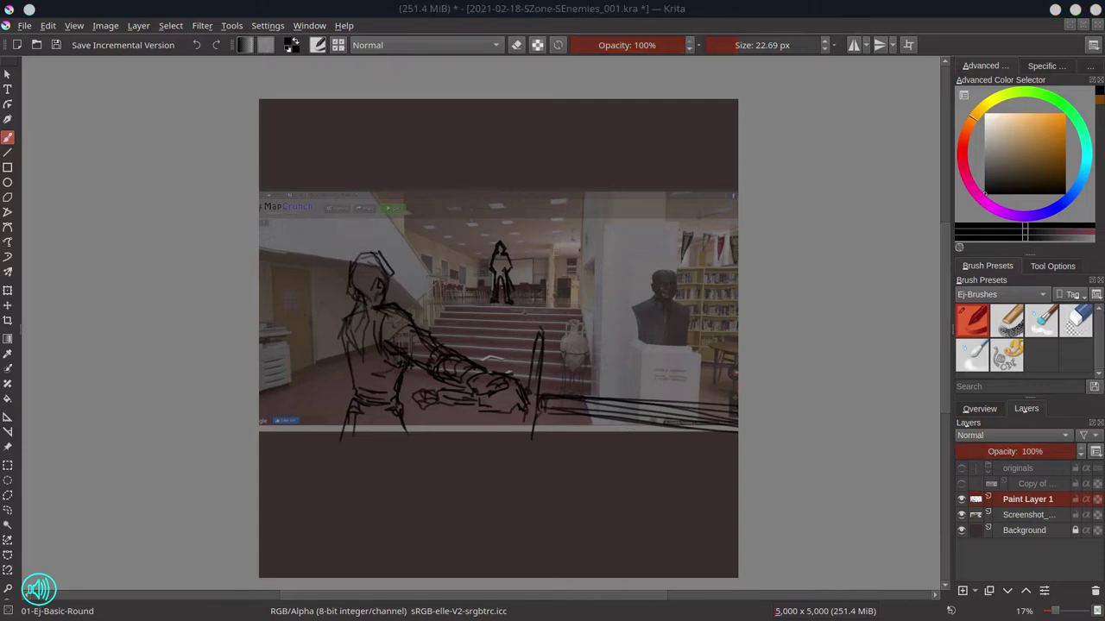
Rotate and zoom the view, then draw long lines along the staircase edge
key(ctrl+bracketleft)
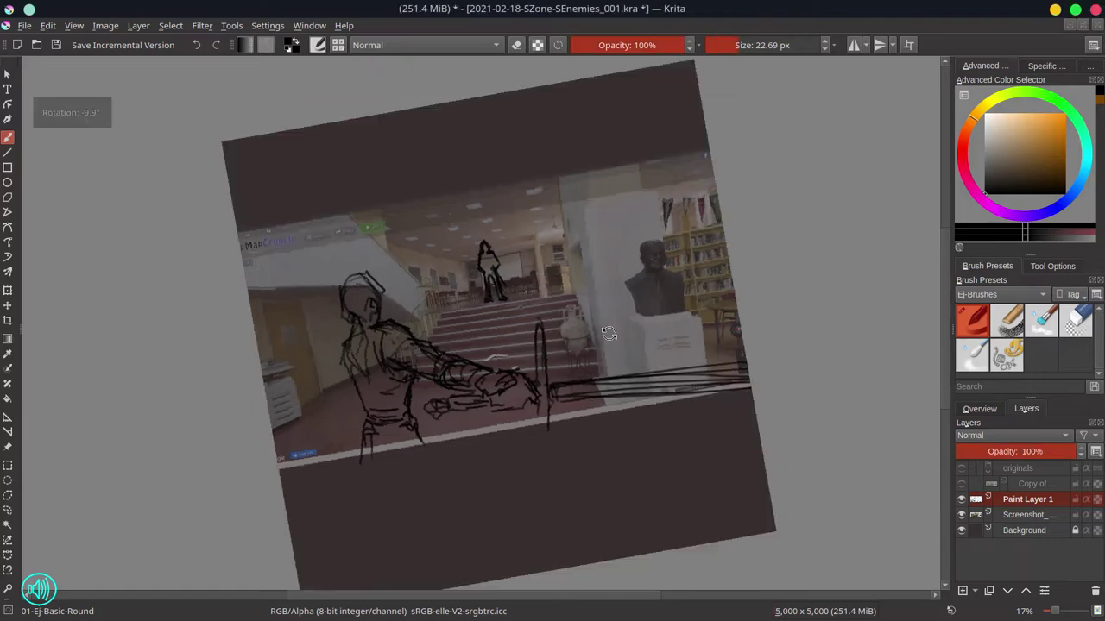
key(ctrl+bracketleft)
key(plus)
key(plus)
drag(507, 315, 645, 261)
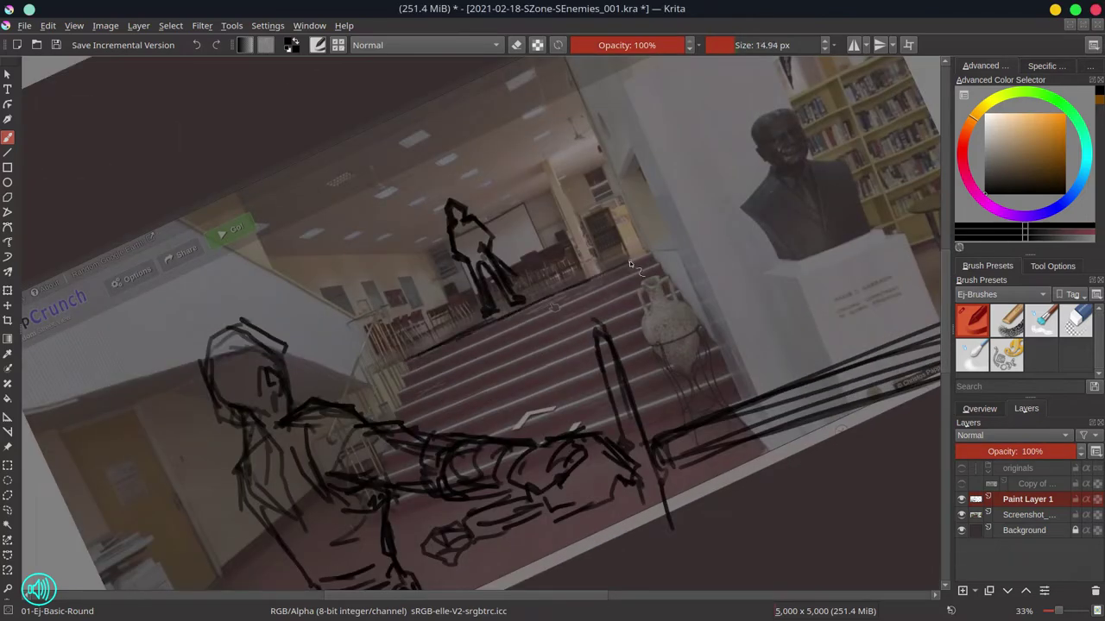
mouse_move(499, 335)
mouse_down()
mouse_move(448, 356)
mouse_move(662, 263)
mouse_up()
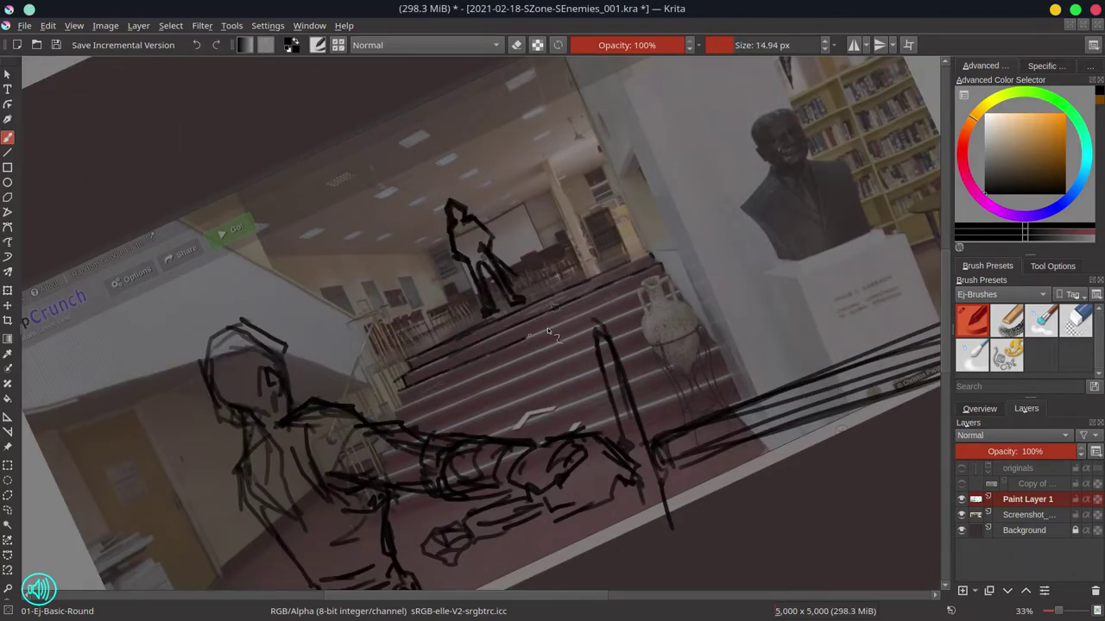
drag(547, 327, 670, 274)
drag(437, 387, 661, 295)
drag(419, 403, 630, 310)
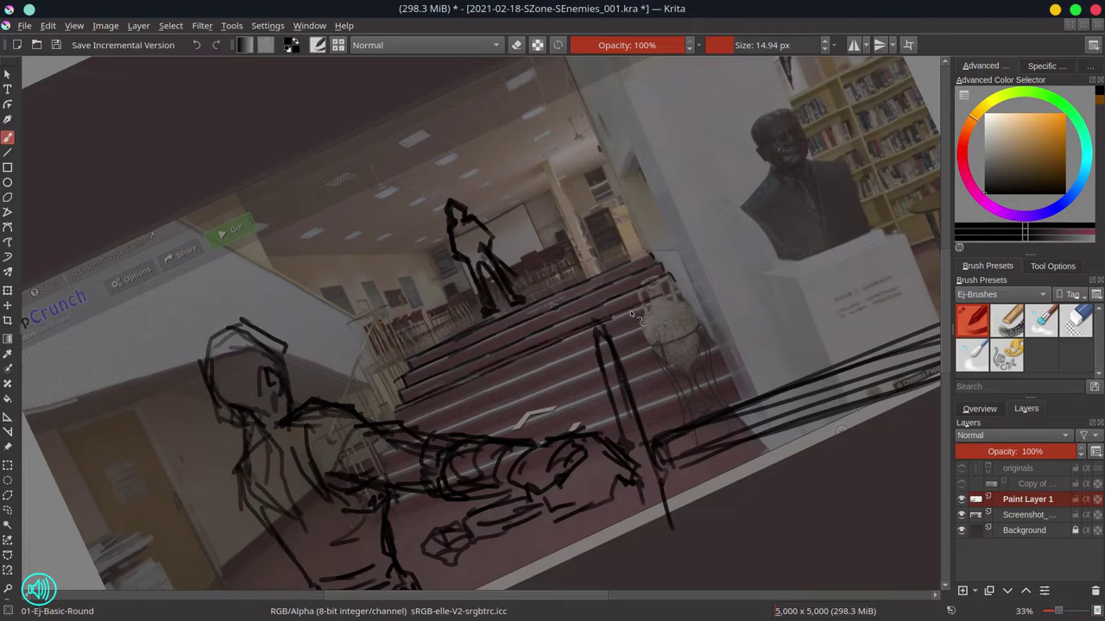
Line in the staircase steps rising to the right, undoing a stray mark
drag(408, 424, 661, 314)
drag(486, 395, 591, 358)
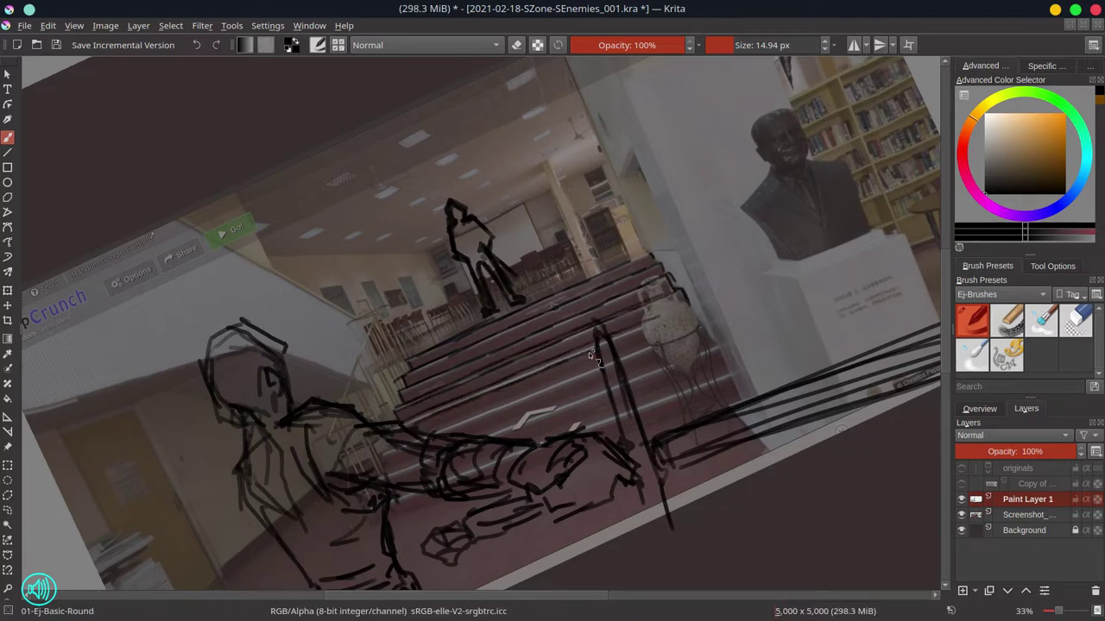
drag(485, 402, 704, 321)
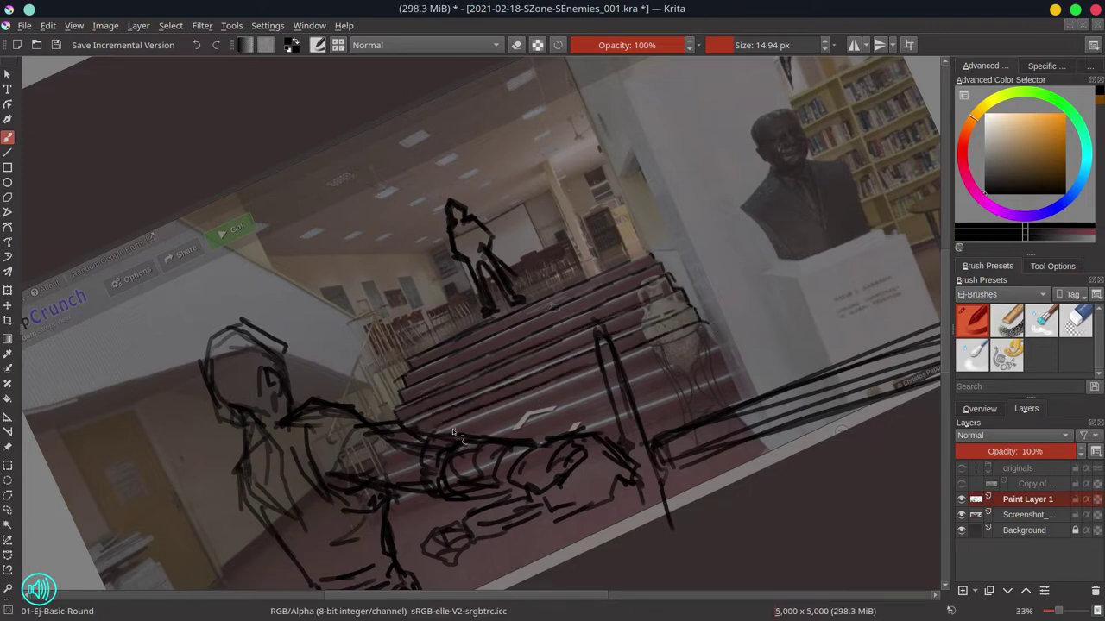
drag(453, 431, 670, 340)
drag(571, 402, 707, 341)
drag(480, 436, 675, 363)
key(ctrl+z)
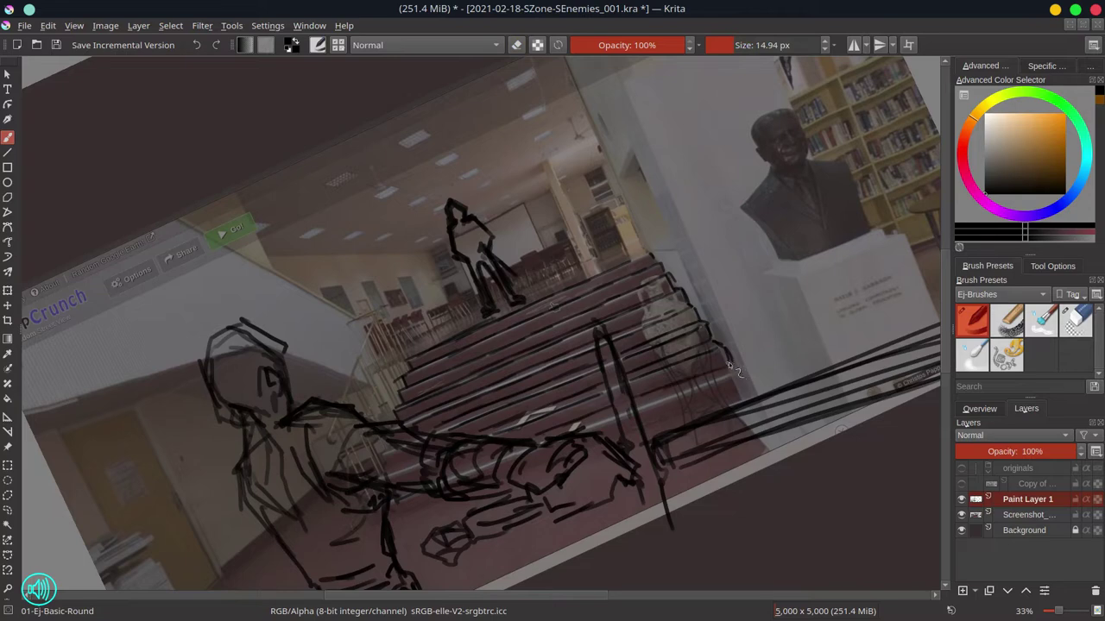
Zig-zag the staircase's right edge, save, and reset the view rotation and zoom
mouse_move(728, 361)
mouse_down()
mouse_move(726, 396)
mouse_move(639, 418)
mouse_up()
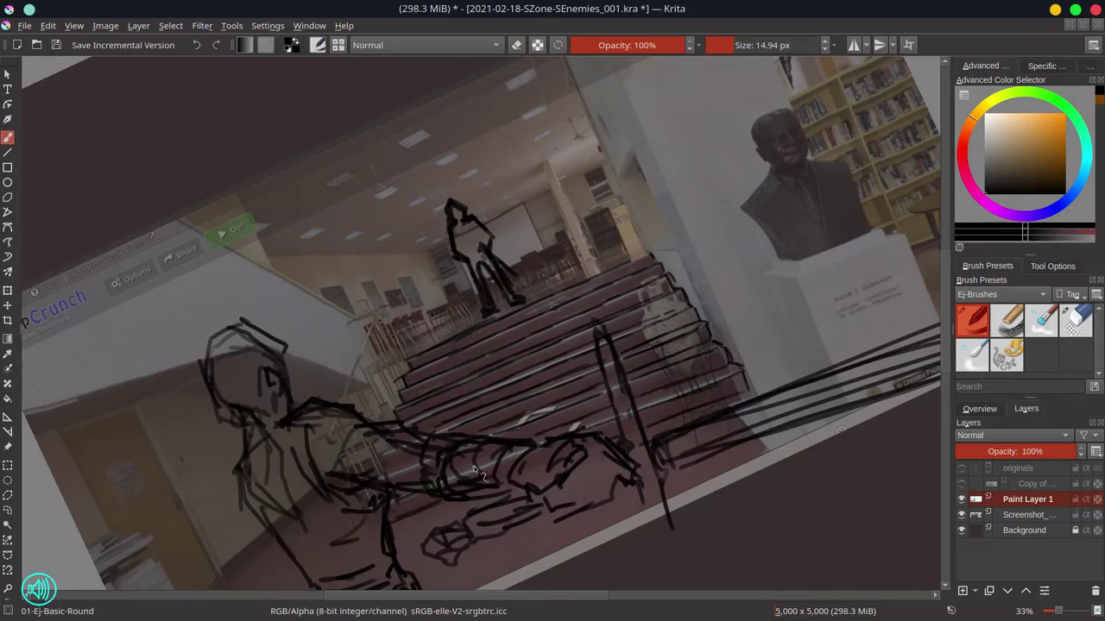
key(ctrl+s)
key(5)
key(minus)
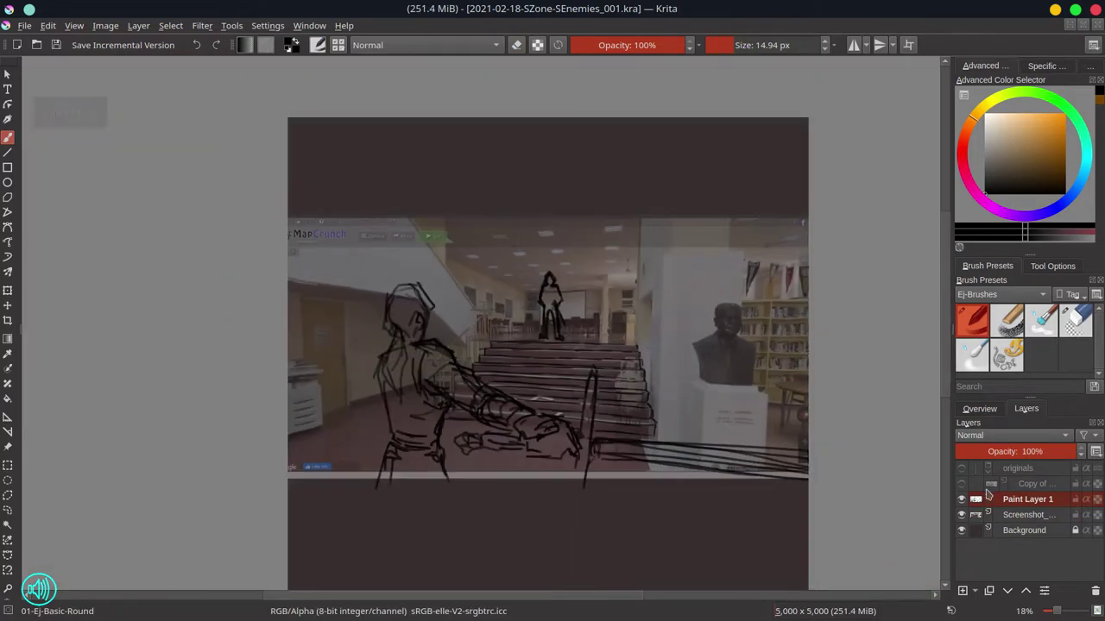
Flip the view and extend a horizon line right of the swordsman's shoulder
key(m)
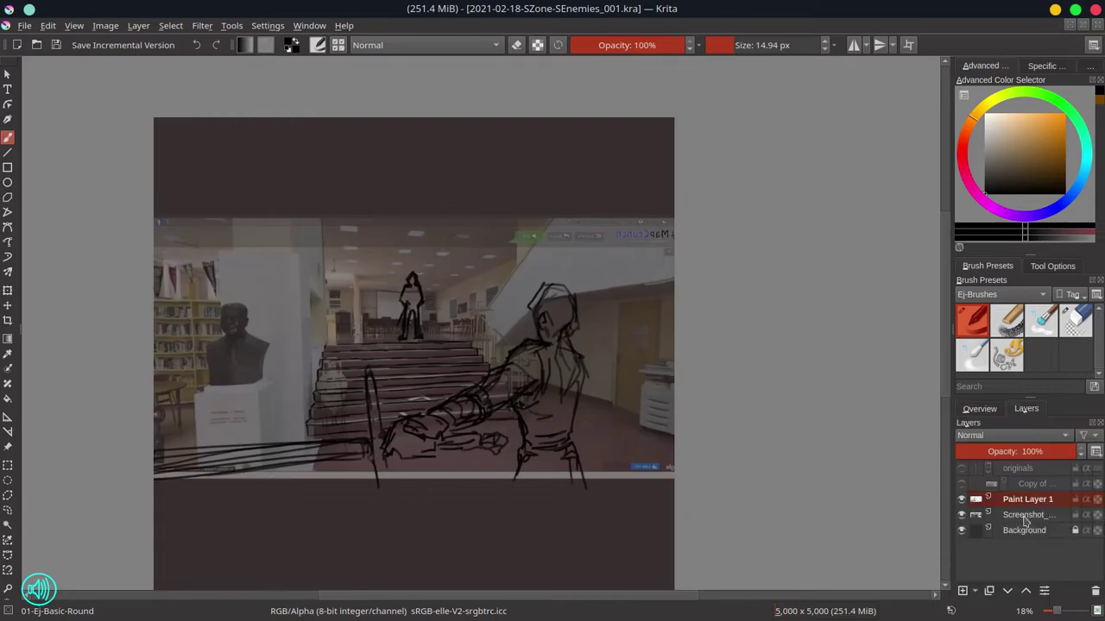
click(1025, 515)
click(961, 515)
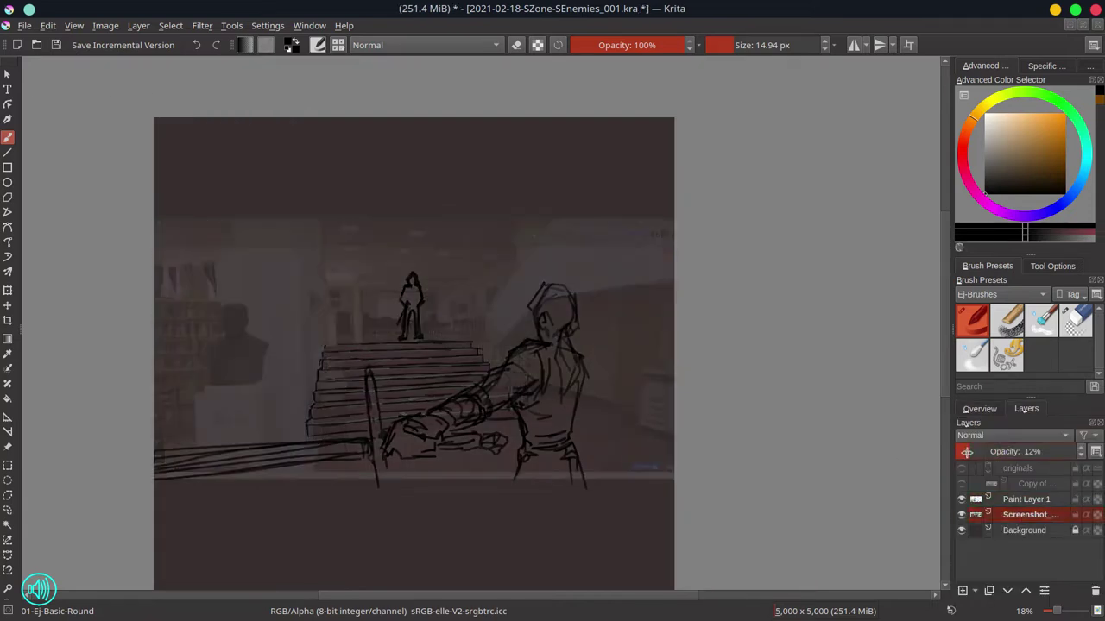
click(960, 516)
key(Page_Up)
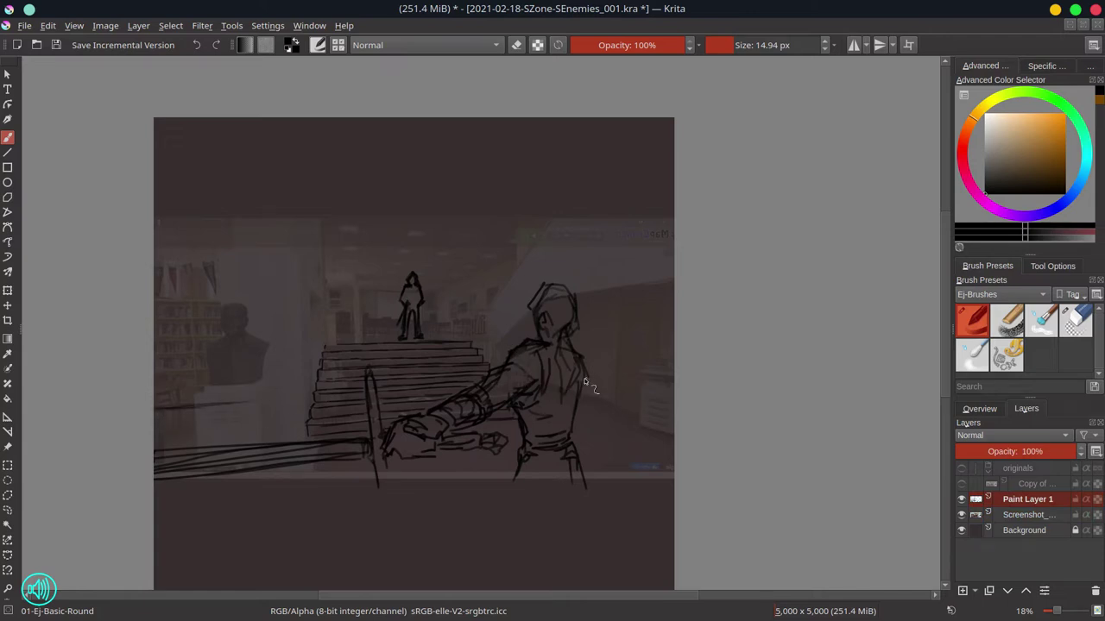
drag(585, 378, 658, 375)
Hide the sketch layer and select the visible reference photo layer
click(961, 515)
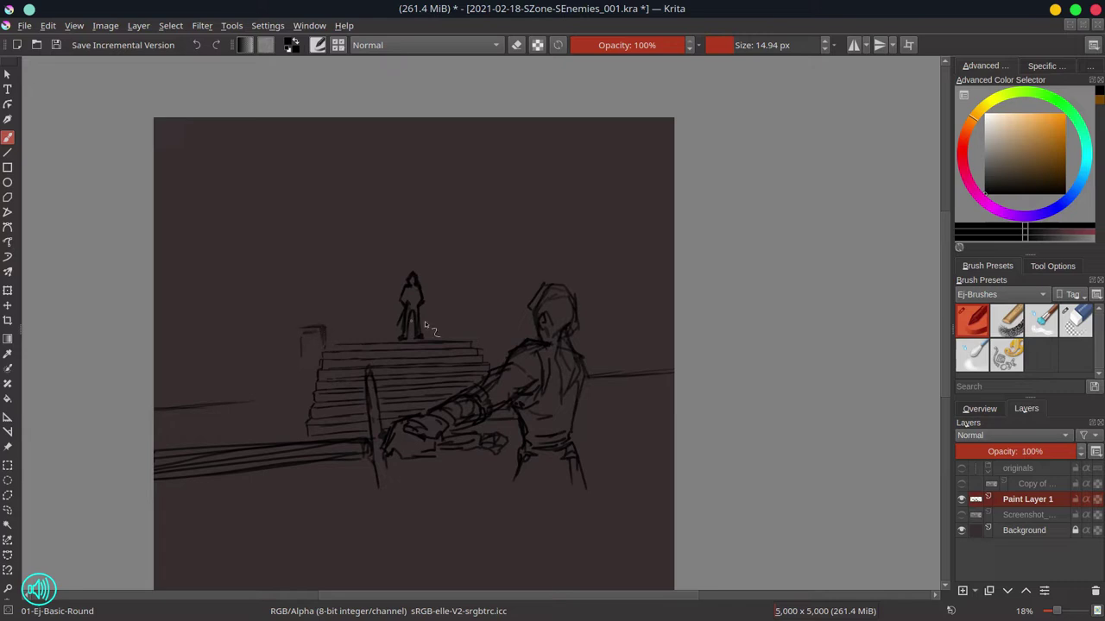
click(961, 499)
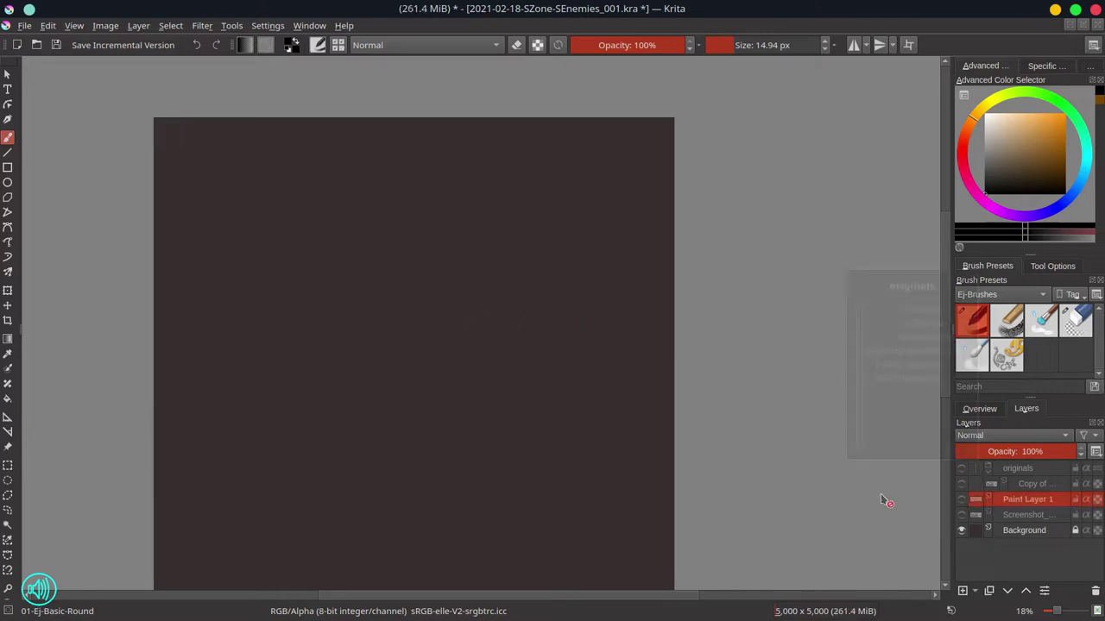
click(962, 514)
click(1027, 514)
Add a dense Vanishing Point assistant aligned with the stair edges
scroll(493, 369, up, 1)
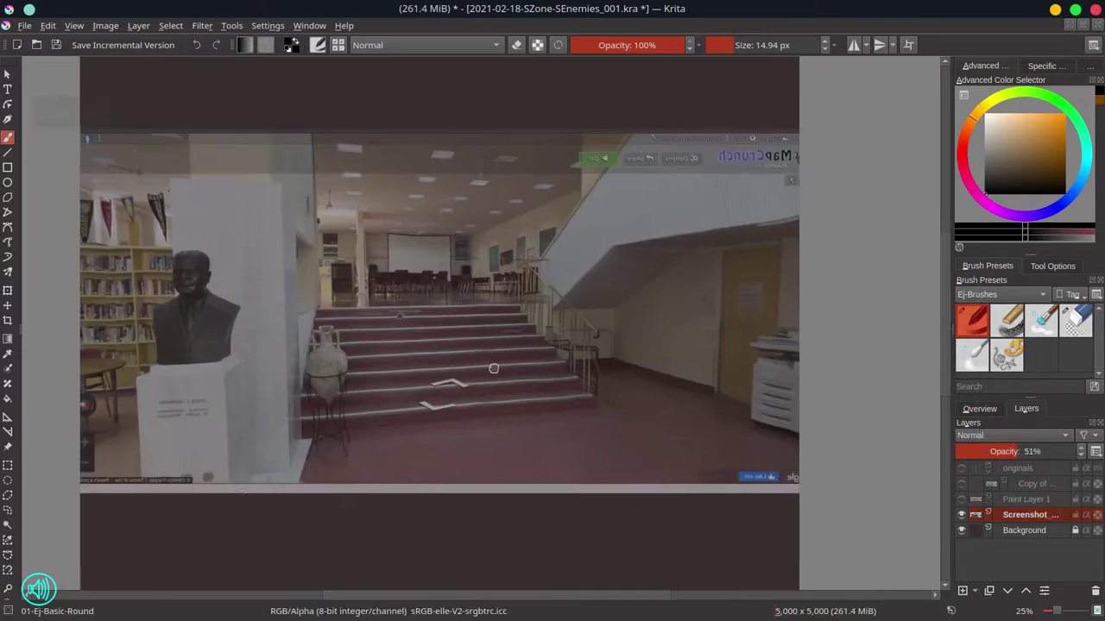
drag(493, 369, 574, 417)
click(7, 417)
click(1052, 266)
click(1019, 301)
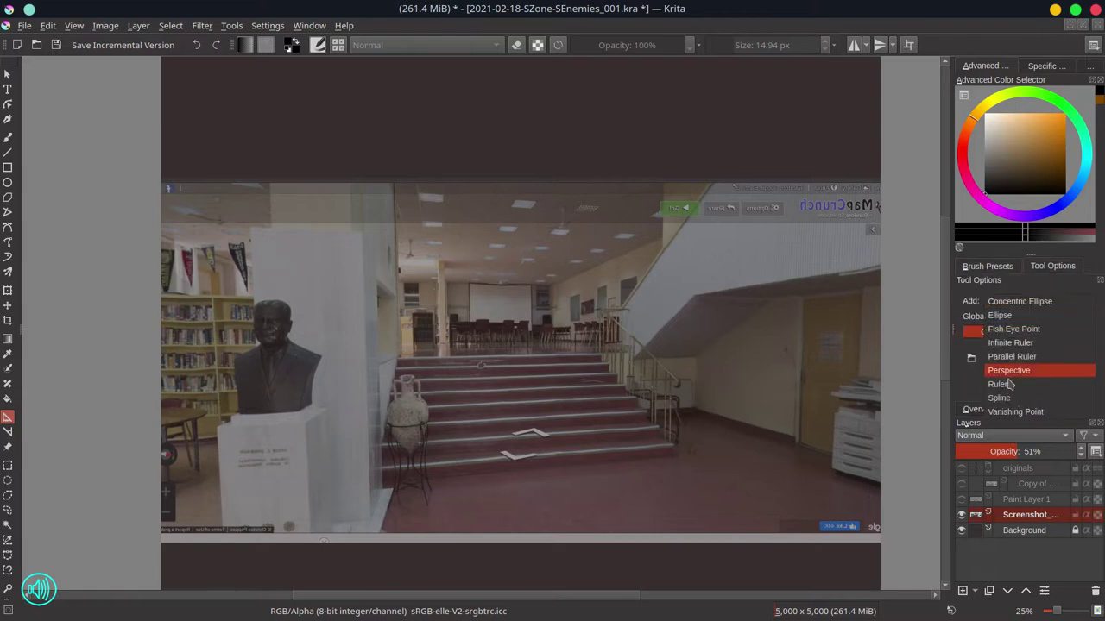
click(1014, 412)
drag(674, 377, 395, 352)
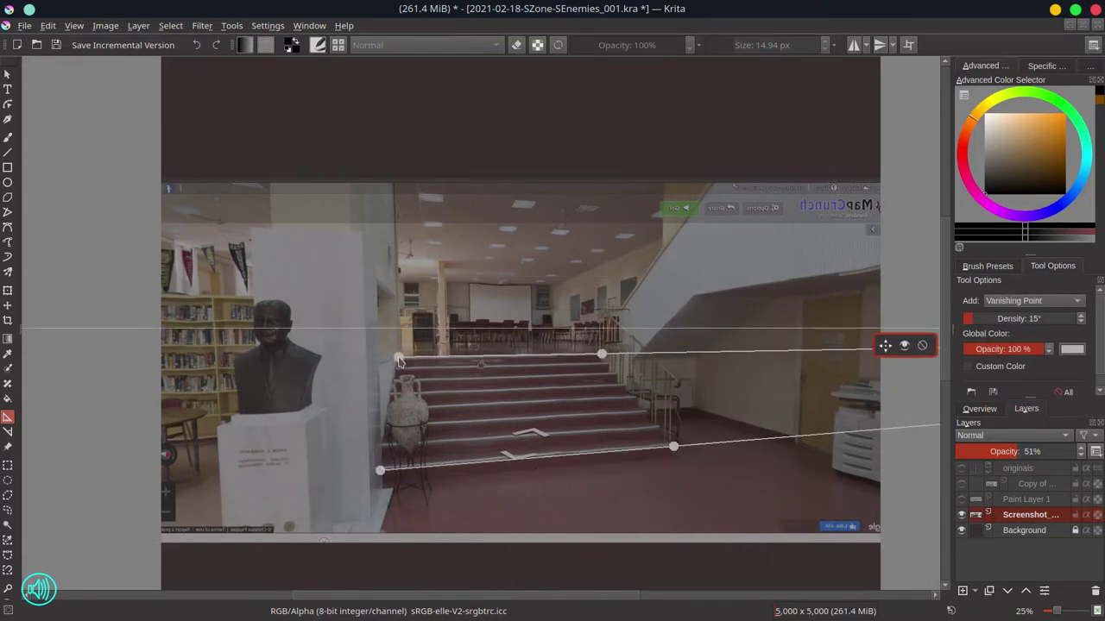
click(975, 318)
scroll(647, 250, down, 3)
On a new layer, paint orange perspective lines toward the vanishing point across the top
key(Insert)
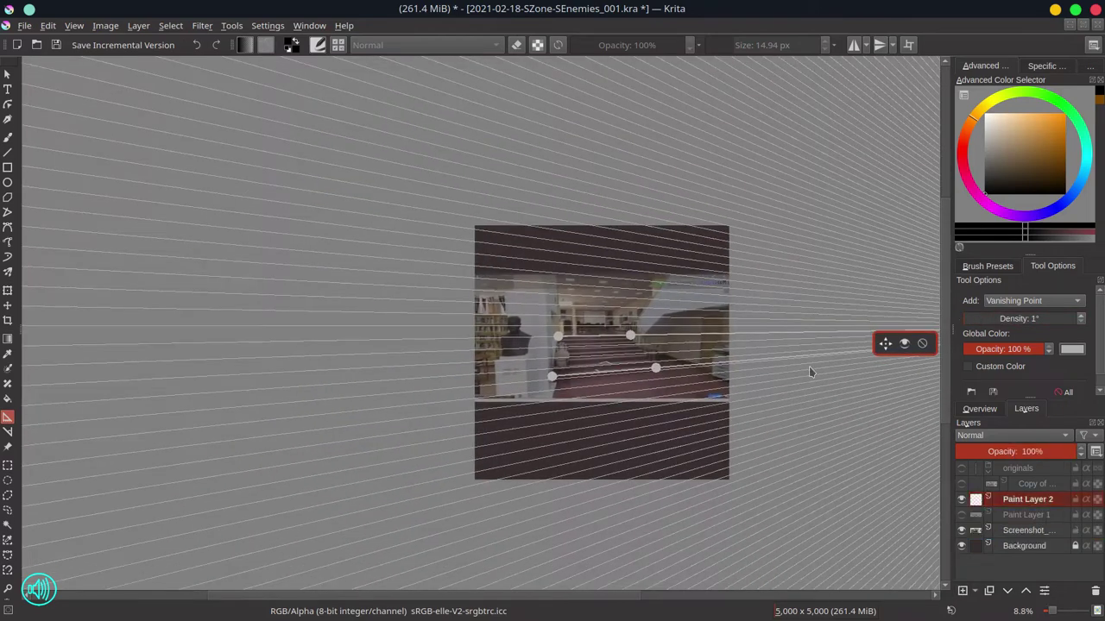
click(1066, 139)
key(b)
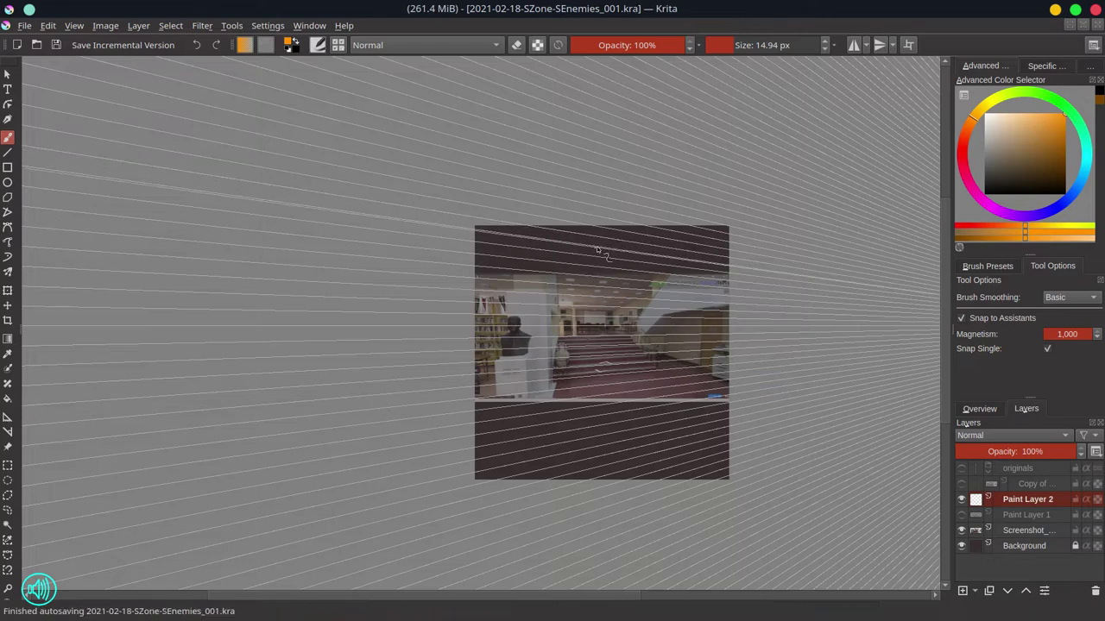
drag(730, 228, 433, 236)
drag(730, 259, 475, 268)
drag(730, 331, 475, 332)
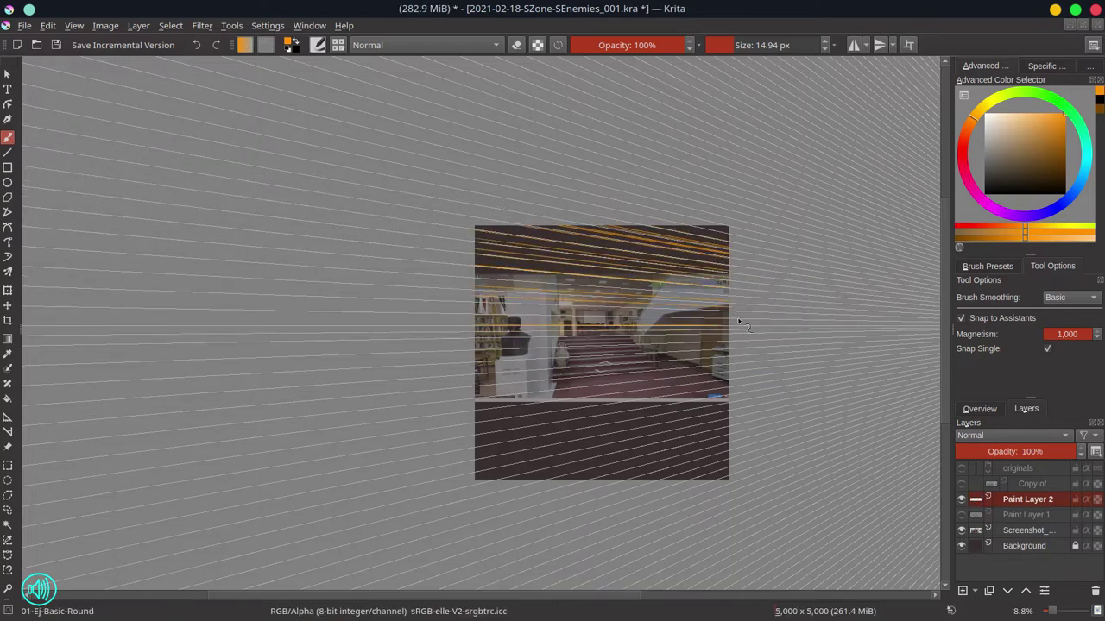
drag(730, 371, 474, 380)
Fill the rest of the image with more orange receding lines
drag(731, 449, 474, 457)
mouse_move(730, 473)
mouse_down()
mouse_move(712, 440)
mouse_move(475, 471)
mouse_up()
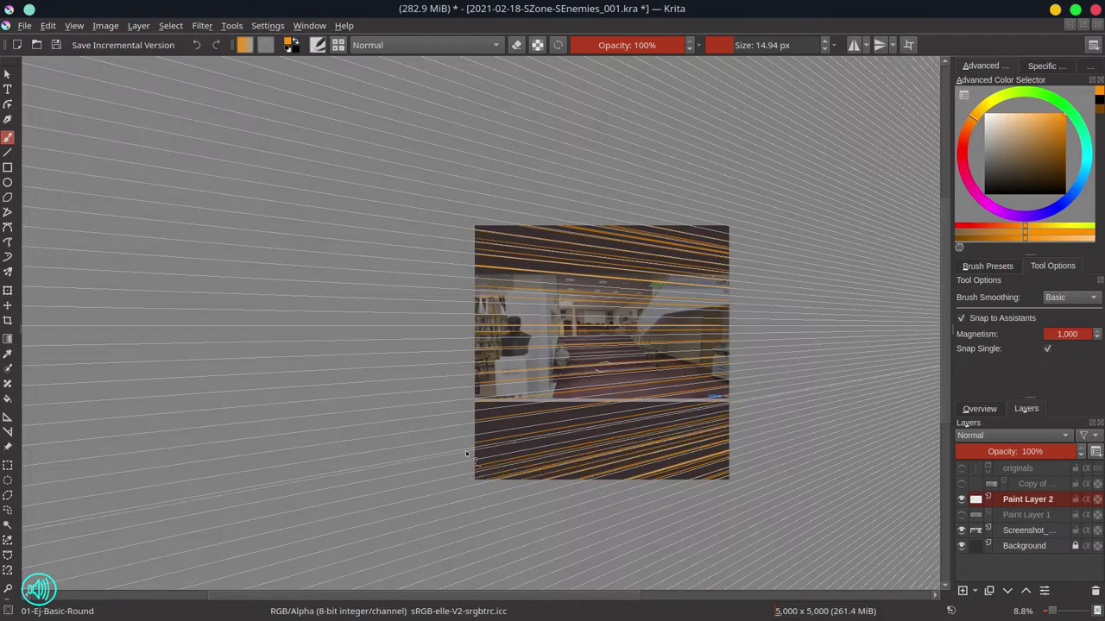
drag(730, 410, 474, 419)
drag(731, 380, 434, 387)
drag(730, 343, 475, 350)
drag(730, 292, 475, 300)
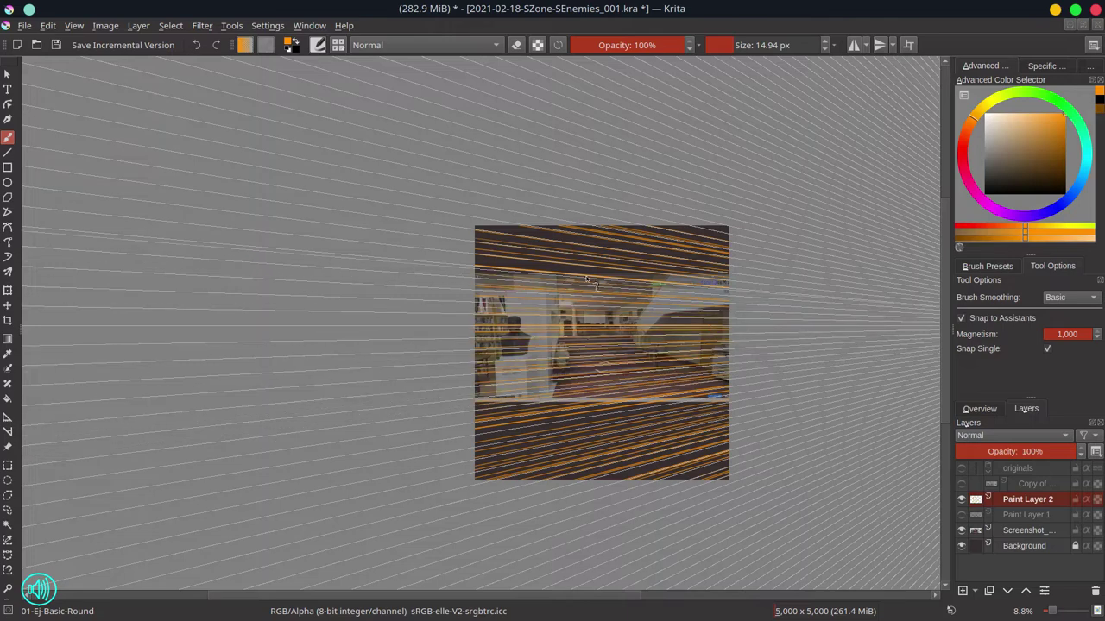
drag(731, 259, 474, 268)
drag(730, 235, 475, 245)
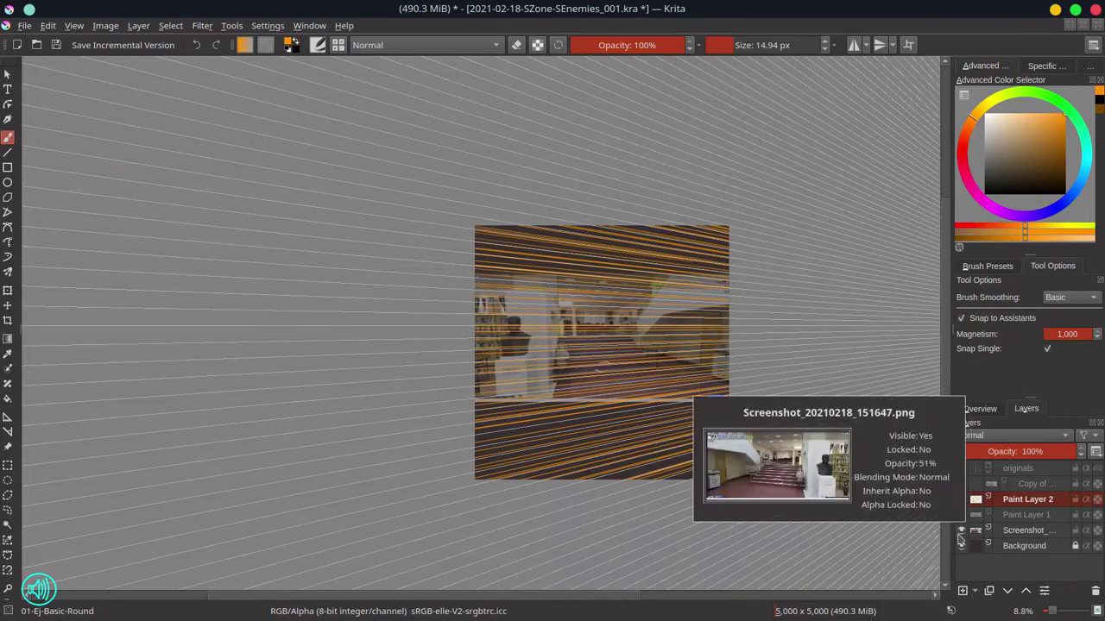
Add Paint Layer 3, hide the orange lines, and move the vanishing point far upward for verticals
click(963, 590)
click(962, 514)
key(shift+F7)
scroll(587, 378, up, 2)
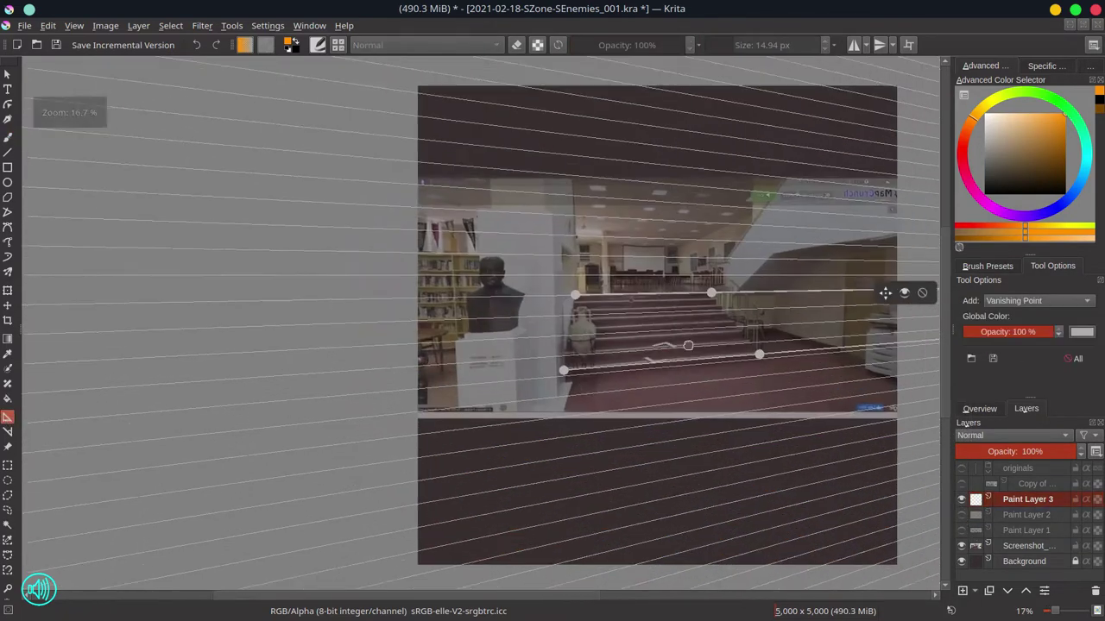
drag(585, 322, 535, 476)
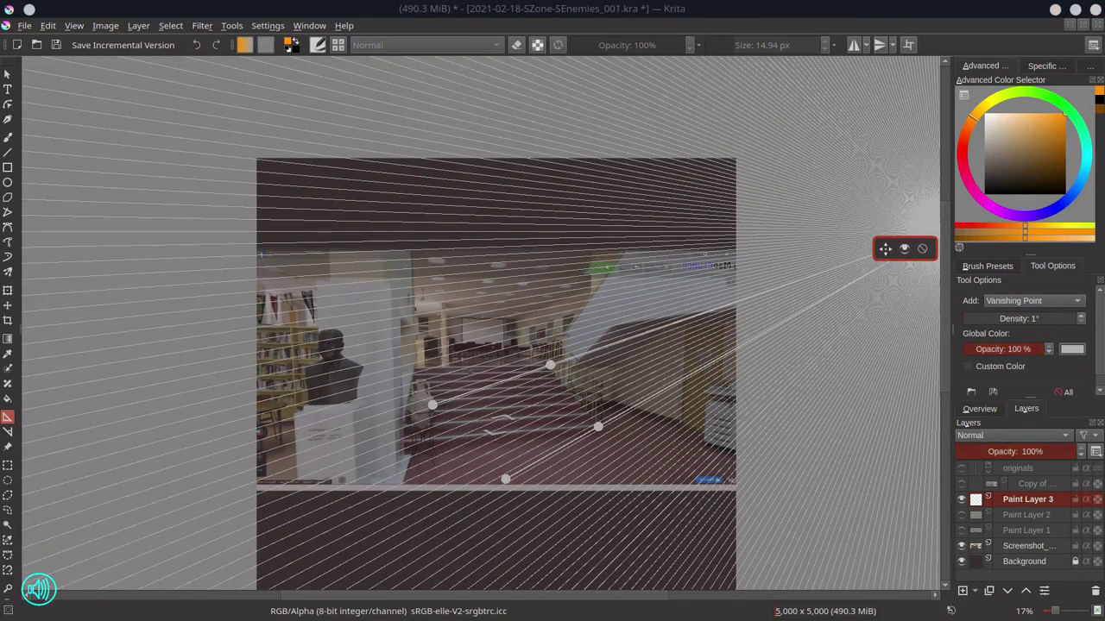
drag(549, 367, 581, 456)
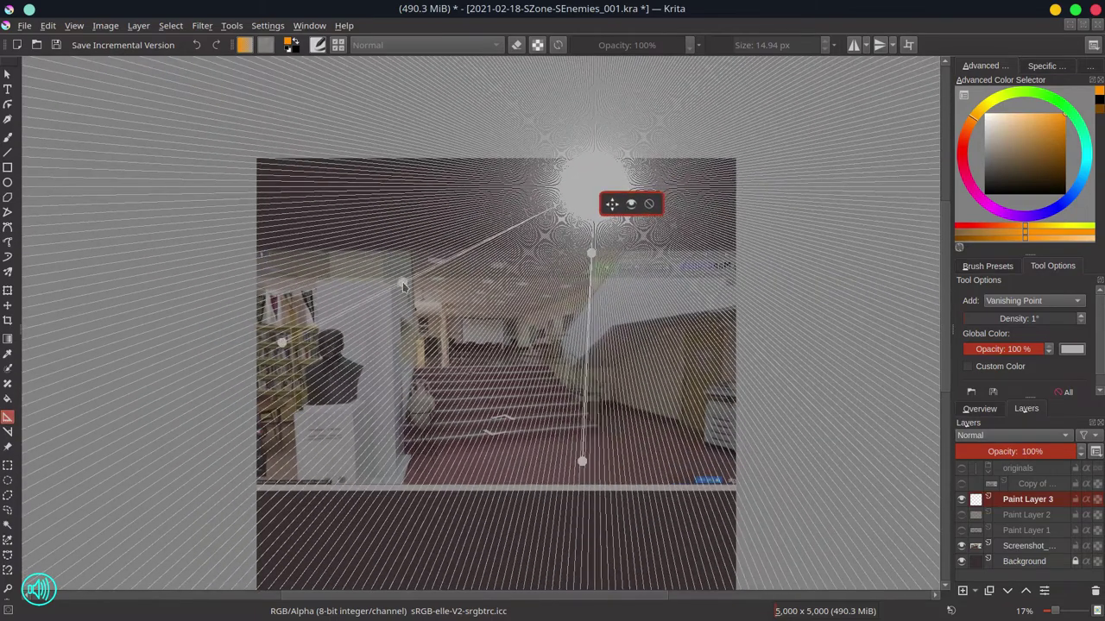
drag(292, 392, 397, 477)
drag(582, 461, 592, 257)
scroll(397, 477, down, 3)
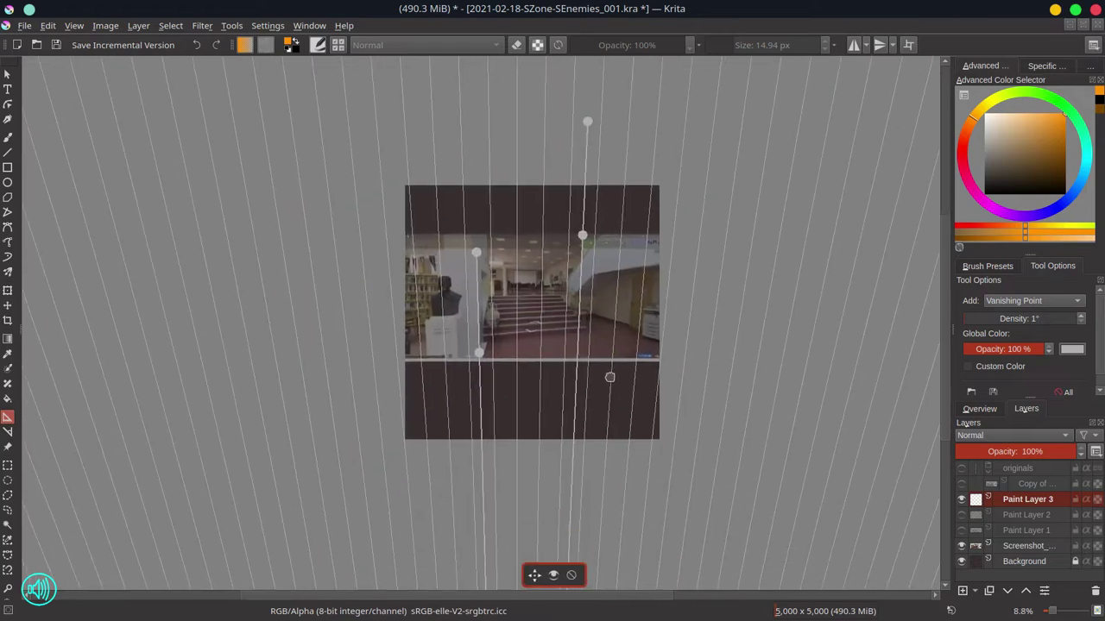
drag(587, 177, 618, 333)
scroll(595, 363, up, 3)
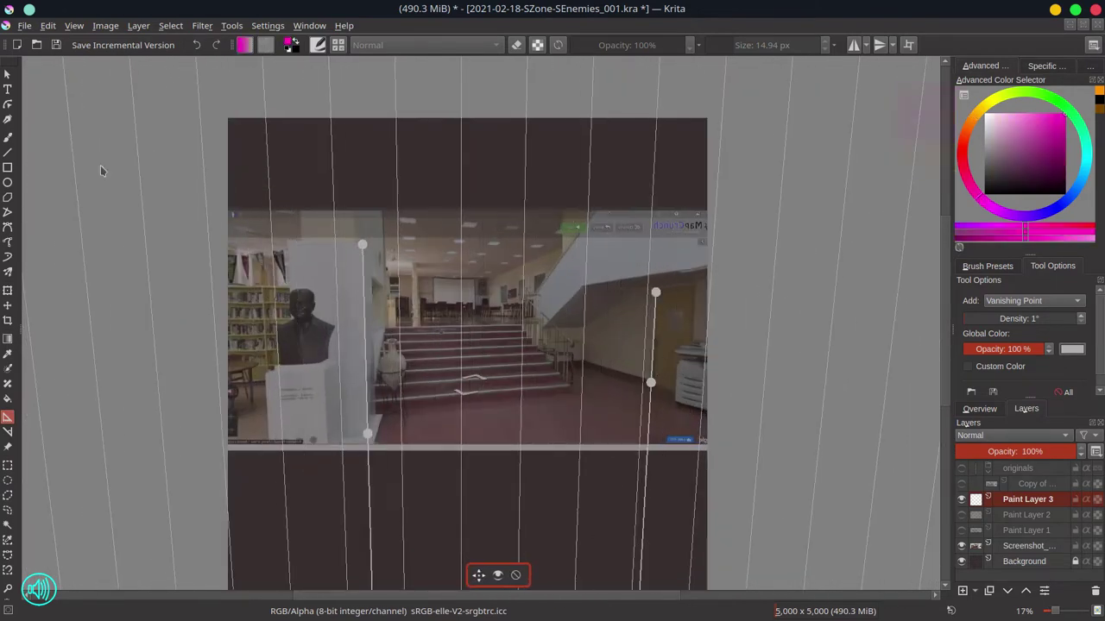
Paint magenta near-vertical lines across the image
key(b)
scroll(432, 345, down, 4)
mouse_move(394, 345)
mouse_down()
mouse_move(411, 228)
mouse_move(402, 307)
mouse_move(377, 233)
mouse_move(433, 220)
mouse_move(454, 439)
mouse_move(480, 236)
mouse_move(486, 276)
mouse_move(511, 259)
mouse_move(512, 447)
mouse_move(531, 233)
mouse_move(487, 222)
mouse_move(456, 239)
mouse_move(573, 289)
mouse_move(575, 332)
mouse_move(550, 268)
mouse_up()
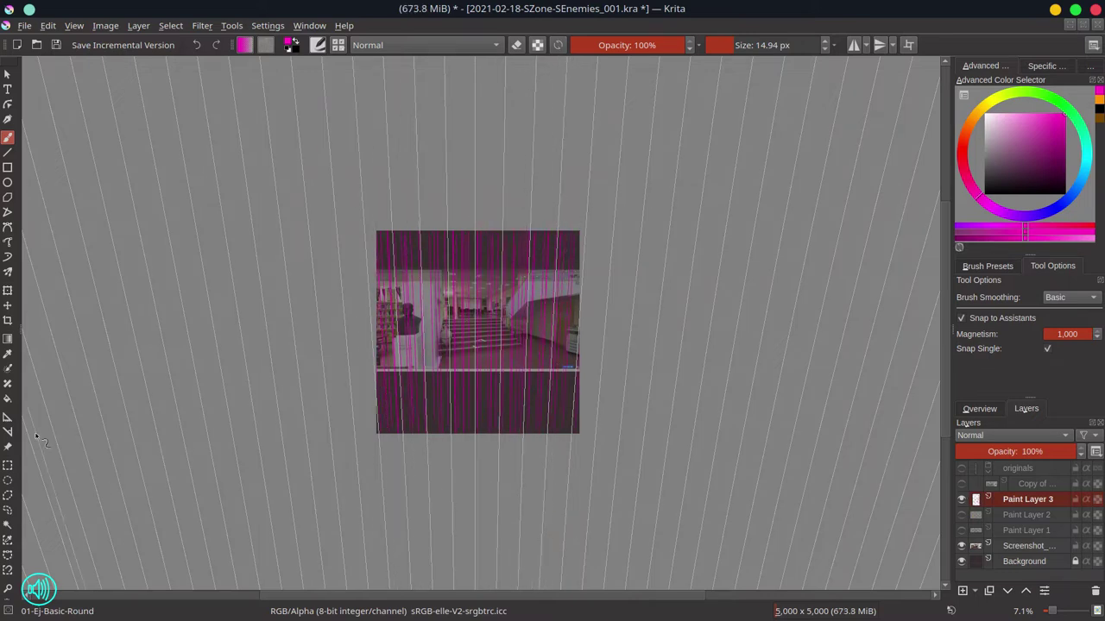
Quick Group the two perspective-line layers and rename the group 'vanishinf pl points'
click(8, 417)
click(961, 514)
ctrl+click(1027, 514)
right_click(1036, 518)
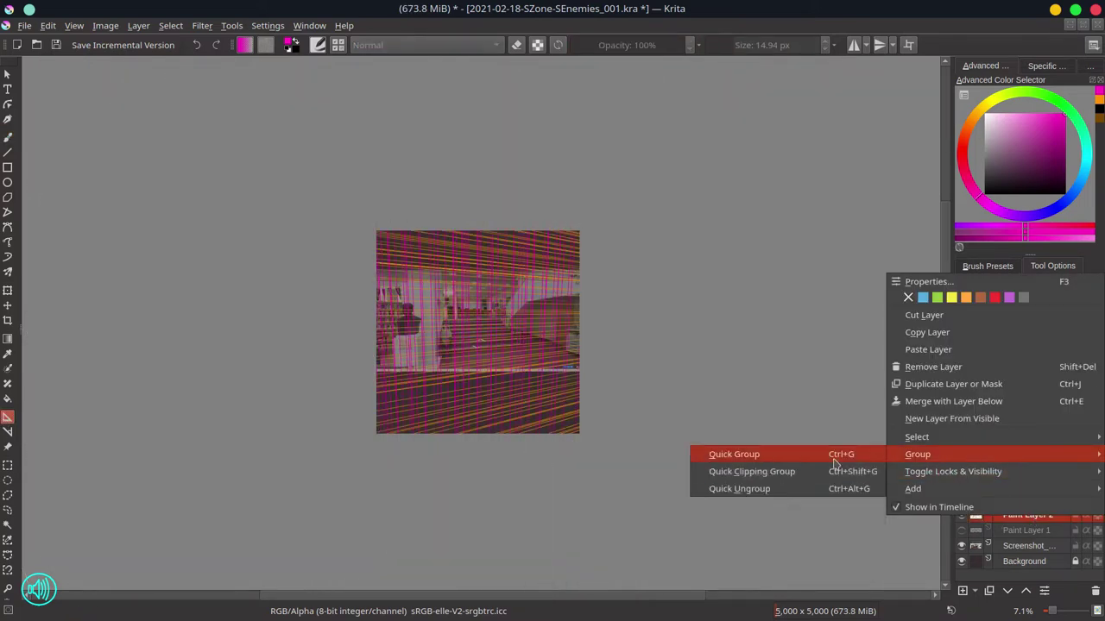
click(733, 452)
double_click(1012, 500)
text(vanishinf pl points)
key(Return)
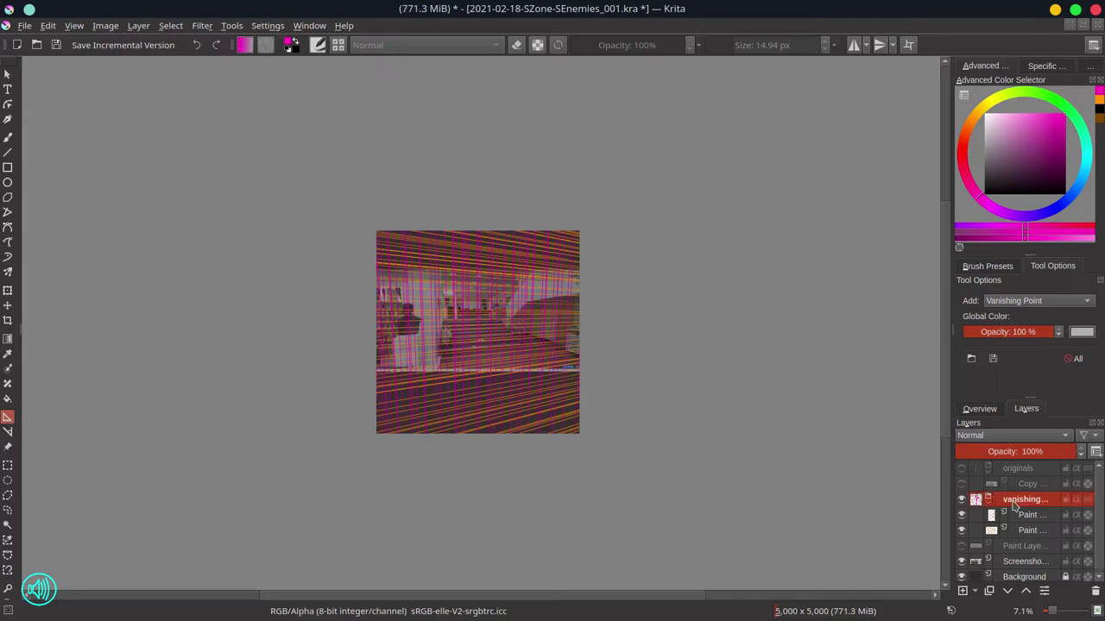
click(987, 499)
Show the sketch, hide the reference photo, set the perspective group to 18% opacity, and save
click(962, 514)
click(961, 530)
click(978, 451)
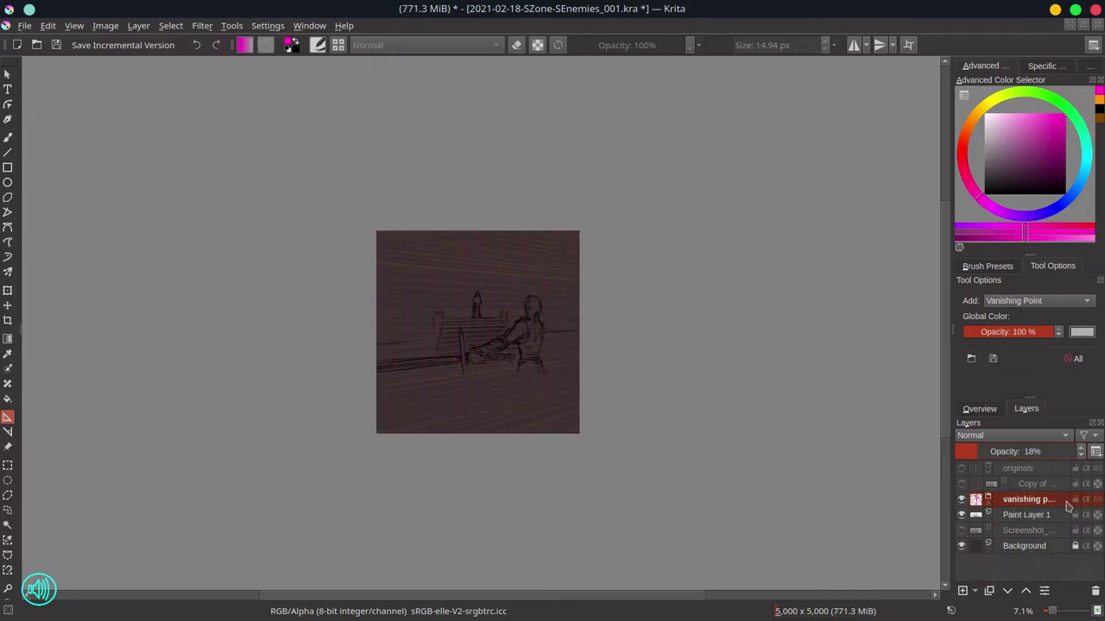
key(ctrl+s)
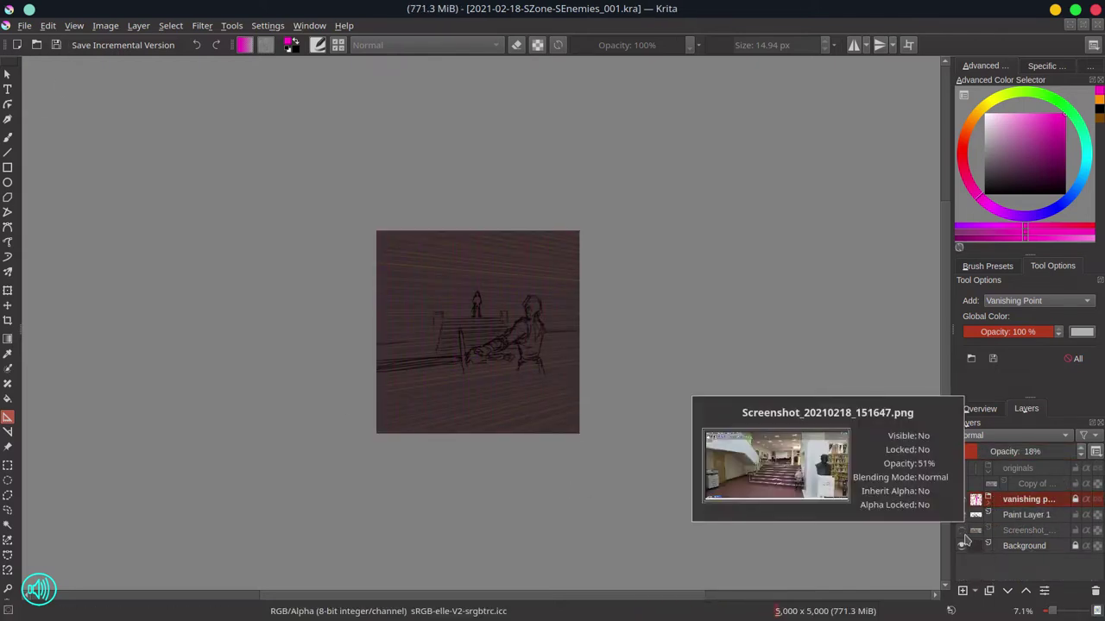
Crop the canvas to the photo's strip and resize it to 2400 px high
click(963, 531)
key(c)
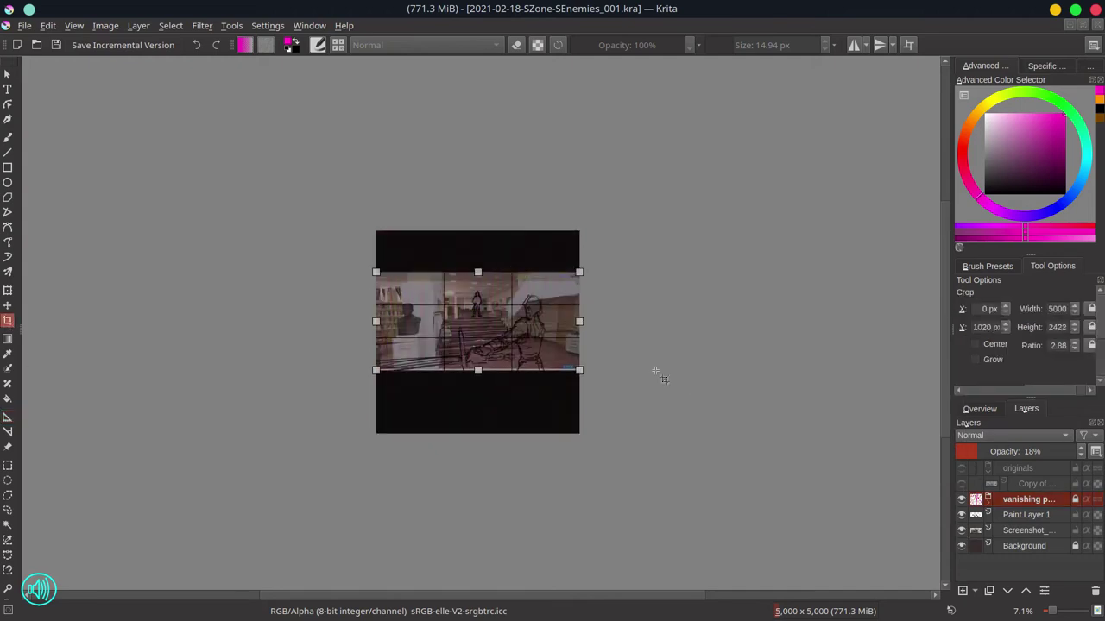
key(Return)
click(105, 25)
click(142, 251)
key(Tab)
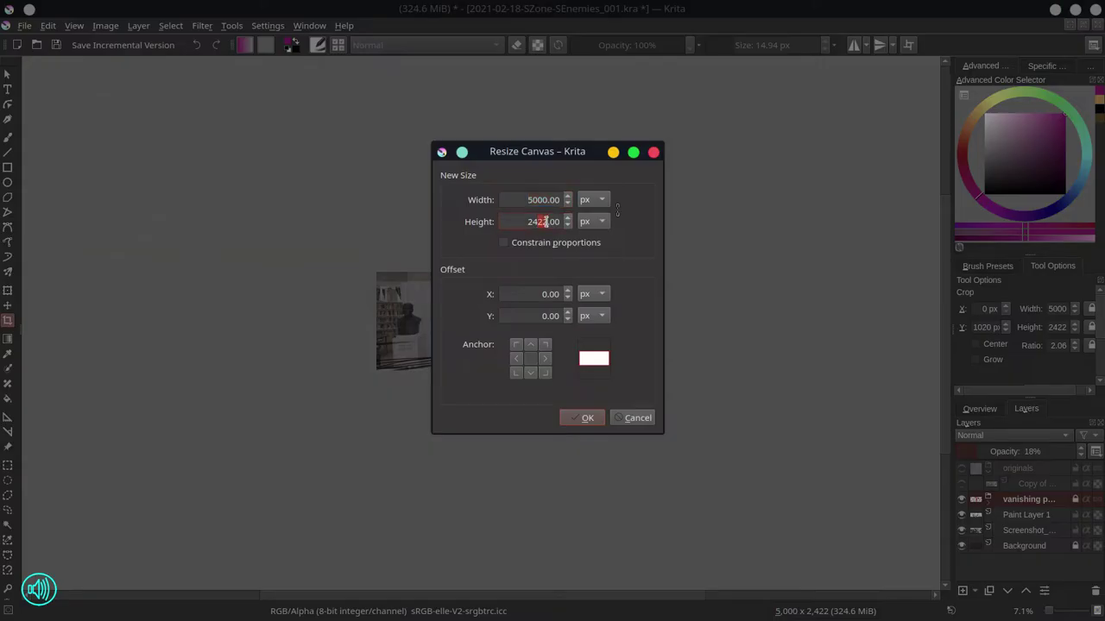
key(Escape)
Collapse the originals group, hide the photo, select the sketch layer, and zoom in
mouse_move(1040, 523)
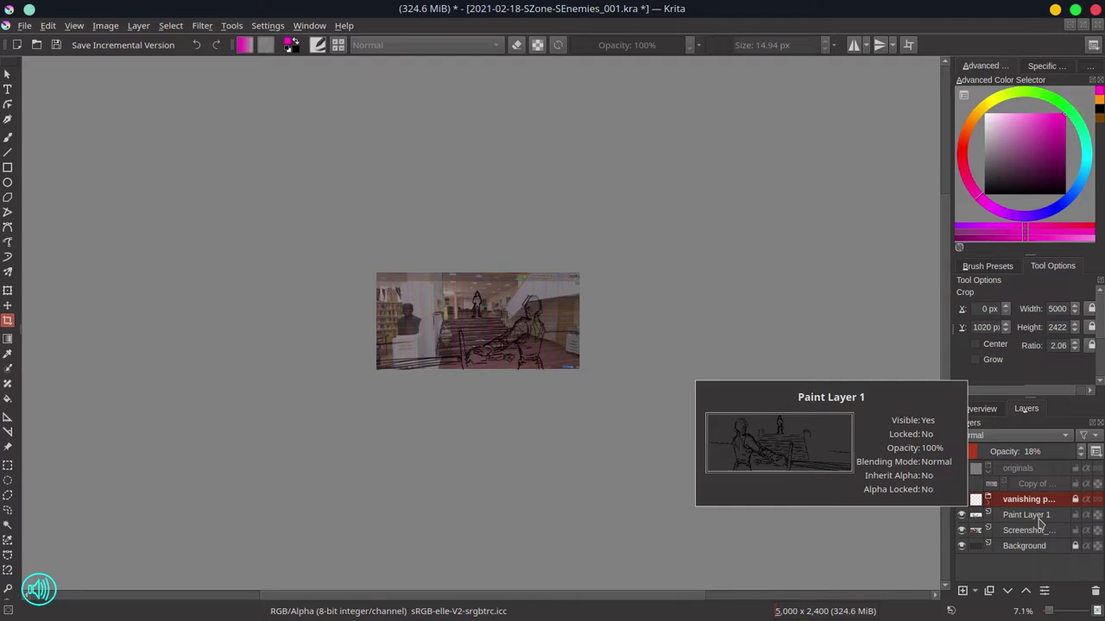
click(971, 516)
click(975, 500)
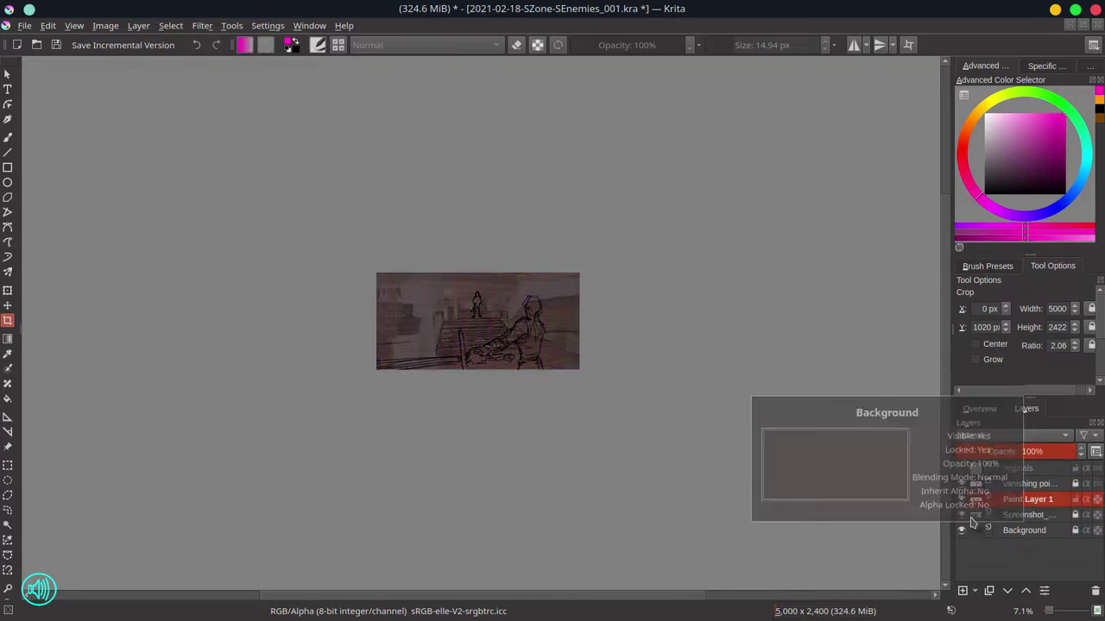
key(plus)
key(plus)
key(plus)
key(plus)
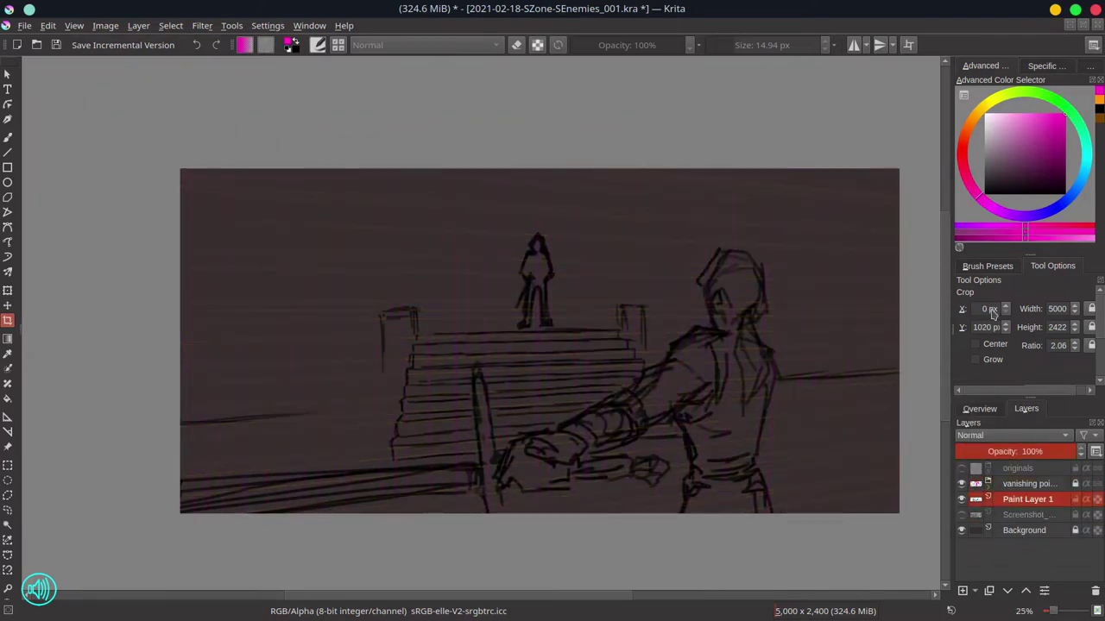
With the 01-Ej-Basic-Round brush, redraw the stair pillar edge and the railing lines on both sides
key(b)
click(987, 265)
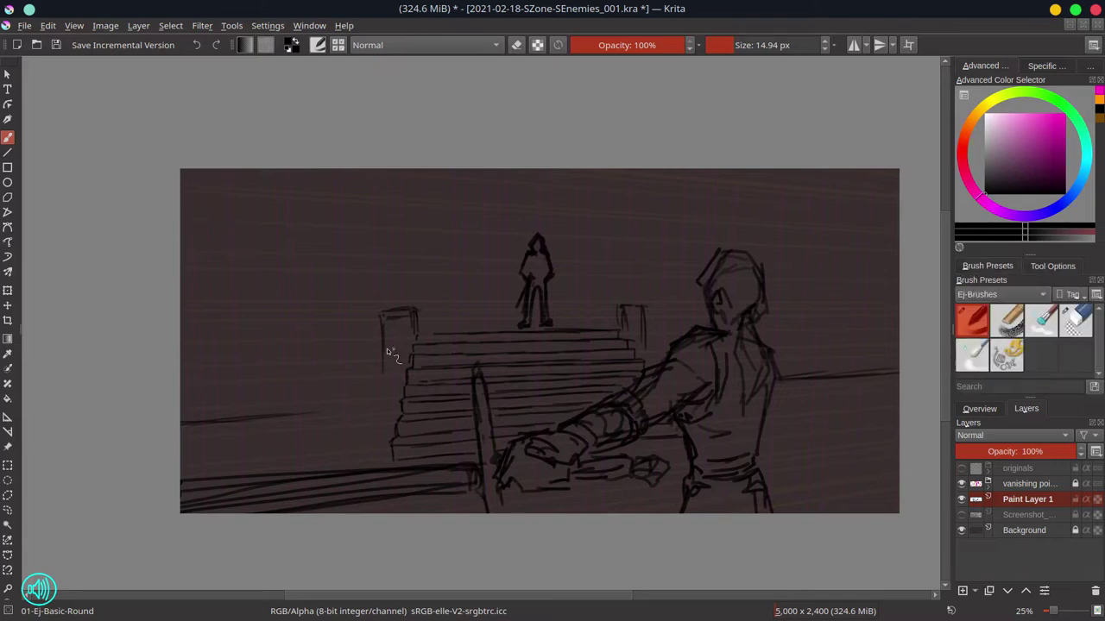
drag(379, 324, 391, 398)
drag(194, 420, 383, 402)
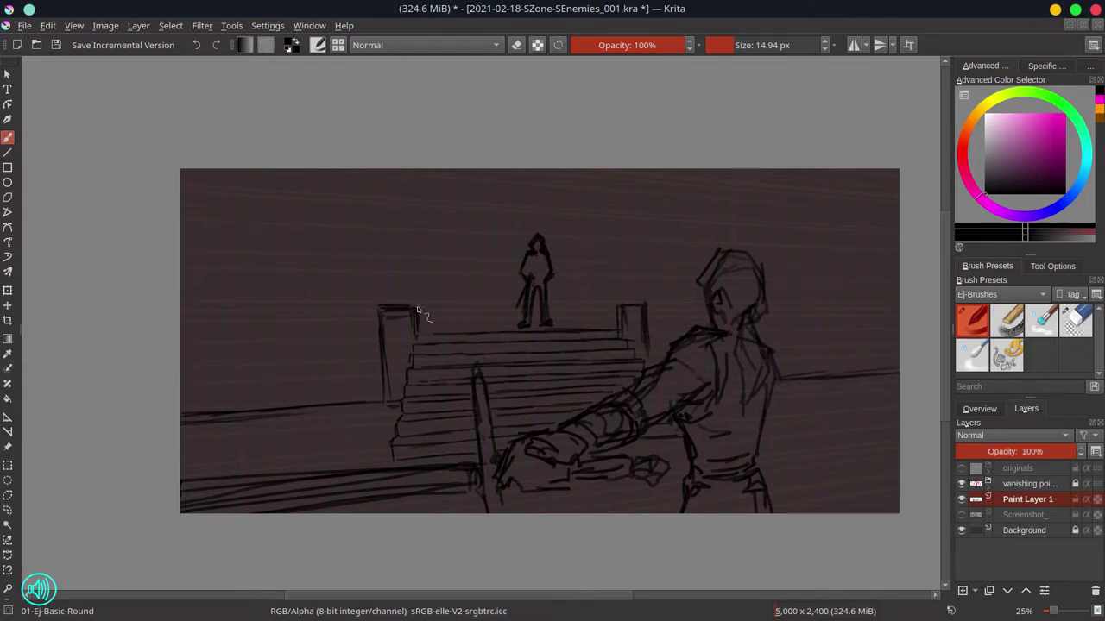
drag(190, 325, 368, 321)
drag(679, 323, 925, 314)
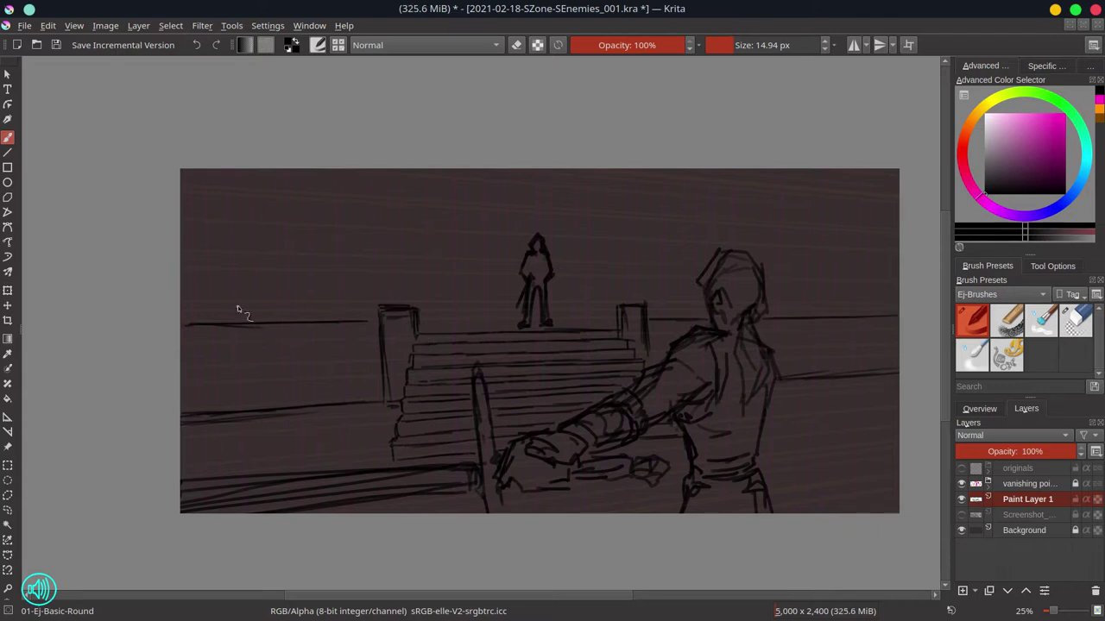
Sketch new pillars left of the stairs and a small post on the right
mouse_move(222, 307)
mouse_down()
mouse_move(259, 305)
mouse_move(230, 409)
mouse_up()
drag(258, 309, 259, 404)
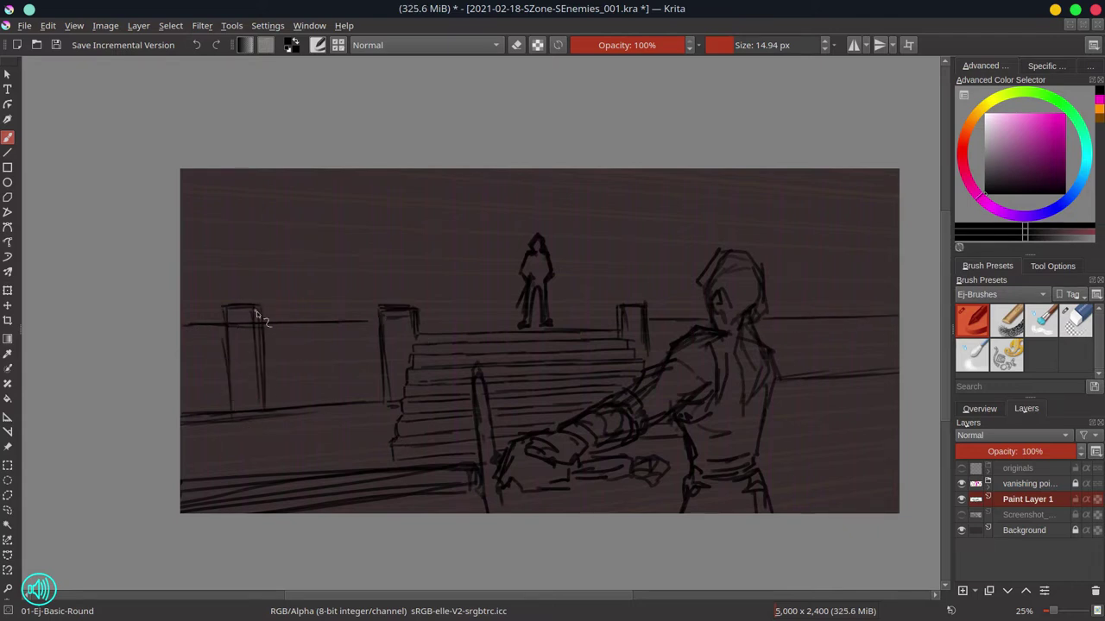
key(slash)
key(slash)
mouse_move(830, 315)
mouse_down()
mouse_move(831, 379)
mouse_move(850, 314)
mouse_move(844, 376)
mouse_up()
key(slash)
key(slash)
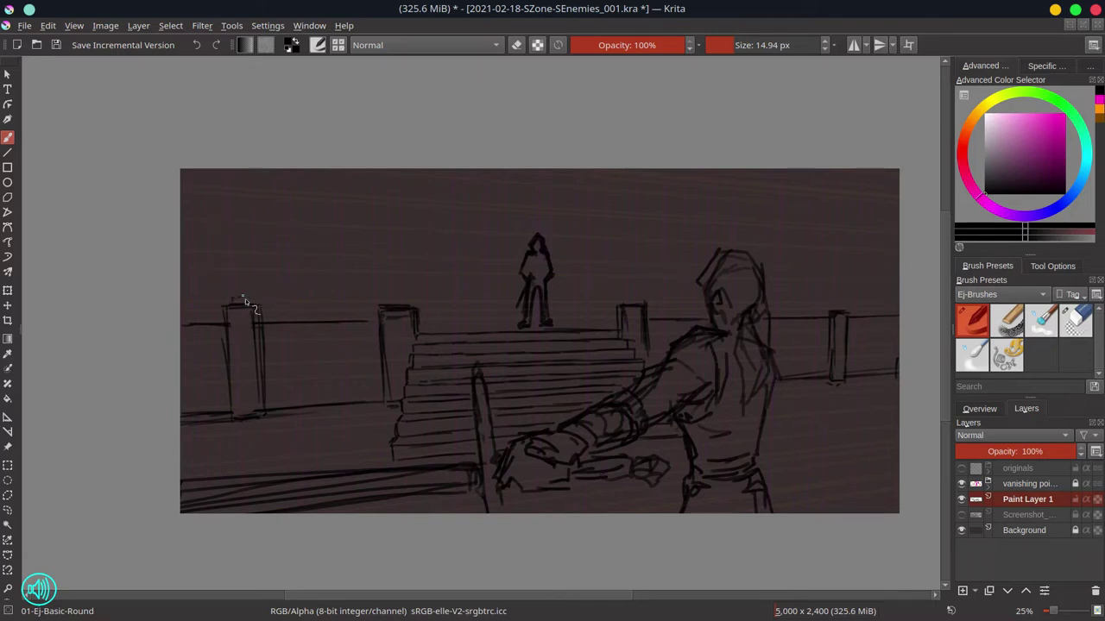
Add small statues atop the pillars and start a tree trunk above the left-middle pillar
mouse_move(236, 296)
mouse_down()
mouse_move(233, 258)
mouse_move(251, 295)
mouse_up()
drag(396, 254, 400, 277)
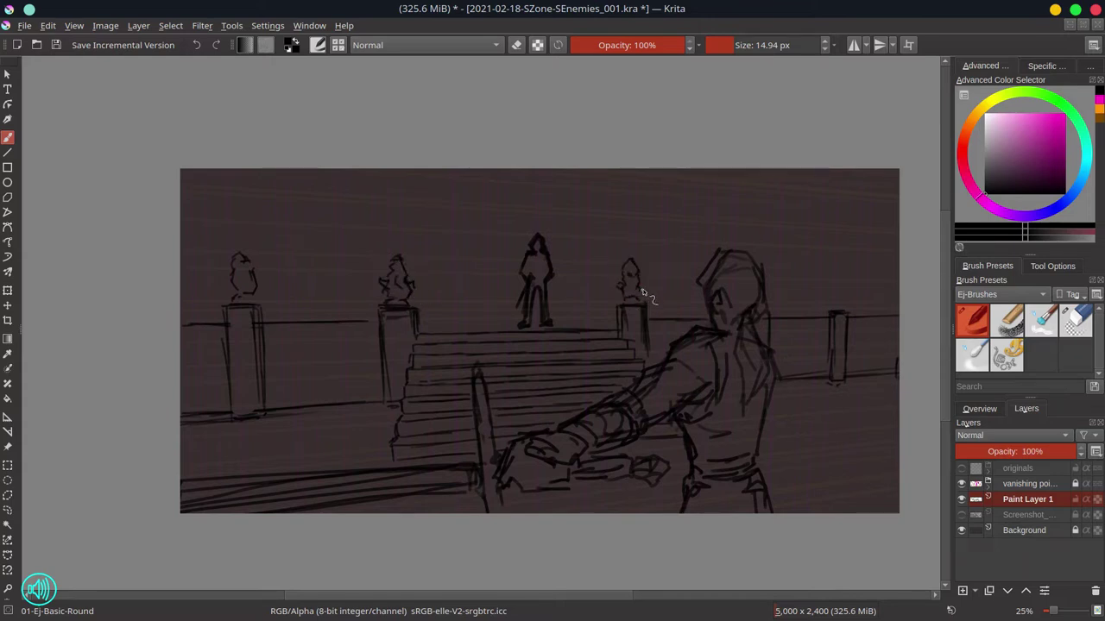
drag(835, 278, 839, 304)
drag(344, 254, 352, 308)
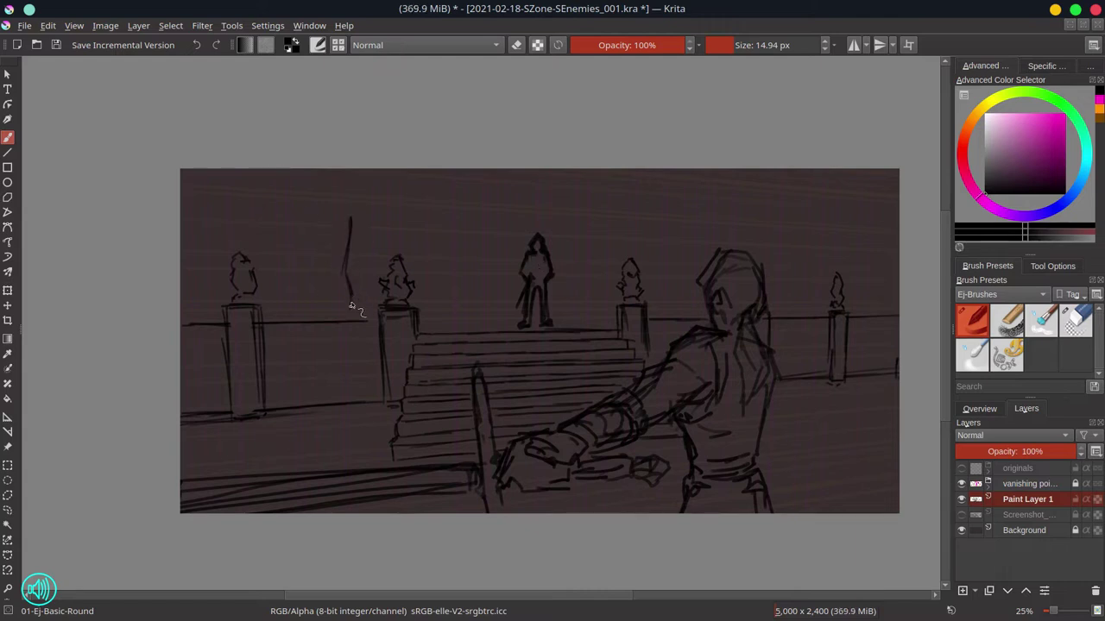
mouse_move(326, 184)
mouse_down()
mouse_move(351, 226)
mouse_move(369, 221)
mouse_move(378, 183)
mouse_up()
Outline foliage in the sky, undo the upper-right branches, and redraw a curved trunk
mouse_move(431, 216)
mouse_down()
mouse_move(504, 187)
mouse_move(542, 187)
mouse_up()
drag(217, 174, 332, 229)
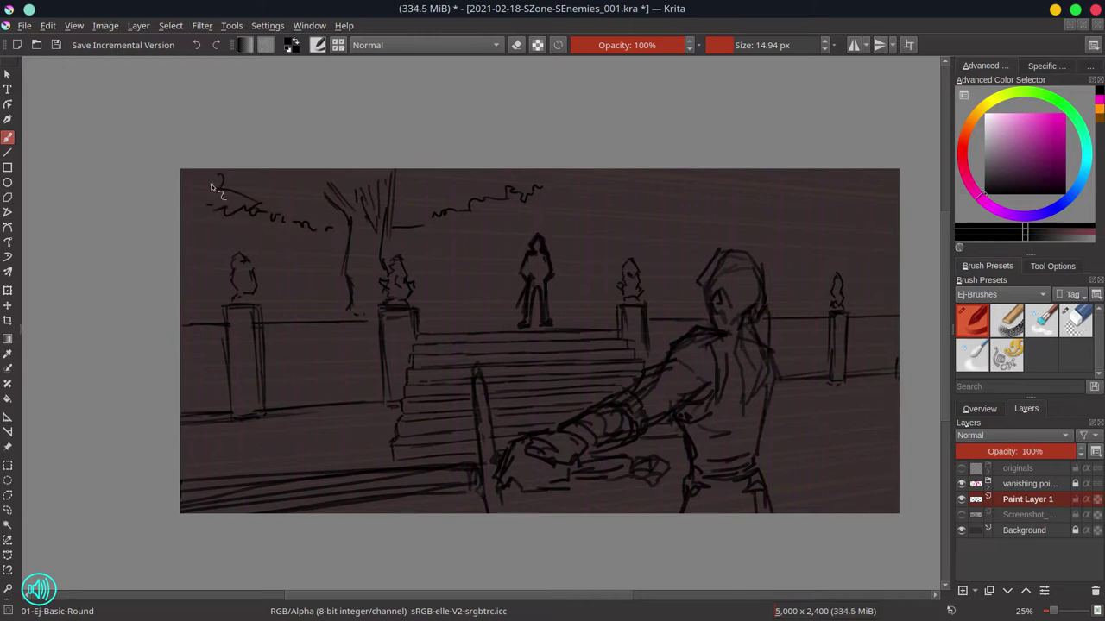
mouse_move(654, 180)
mouse_down()
mouse_move(690, 197)
mouse_move(630, 181)
mouse_up()
drag(699, 180, 721, 218)
key(ctrl+z)
mouse_move(716, 205)
mouse_down()
mouse_move(687, 302)
mouse_move(722, 209)
mouse_move(686, 257)
mouse_up()
key(/)
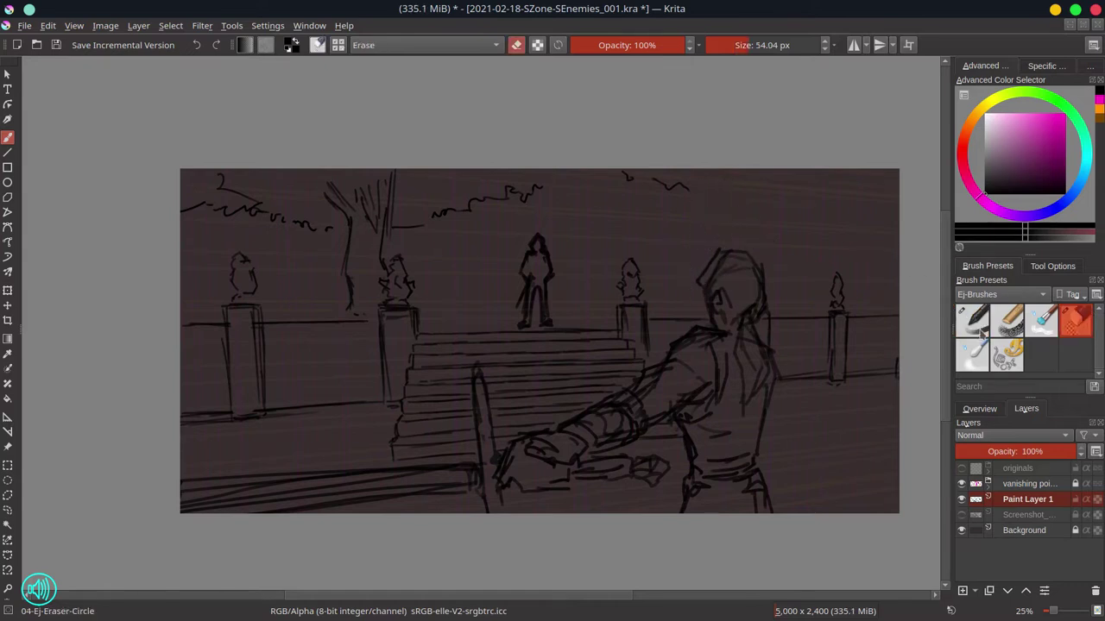
key(/)
Sketch small trees on the left, centre and above the seated figure, plus tall trunks at the right edge
mouse_move(293, 283)
mouse_down()
mouse_move(285, 266)
mouse_move(271, 311)
mouse_up()
mouse_move(290, 262)
mouse_down()
mouse_move(274, 232)
mouse_move(323, 264)
mouse_move(256, 275)
mouse_move(185, 259)
mouse_up()
drag(436, 244, 432, 258)
drag(447, 223, 410, 270)
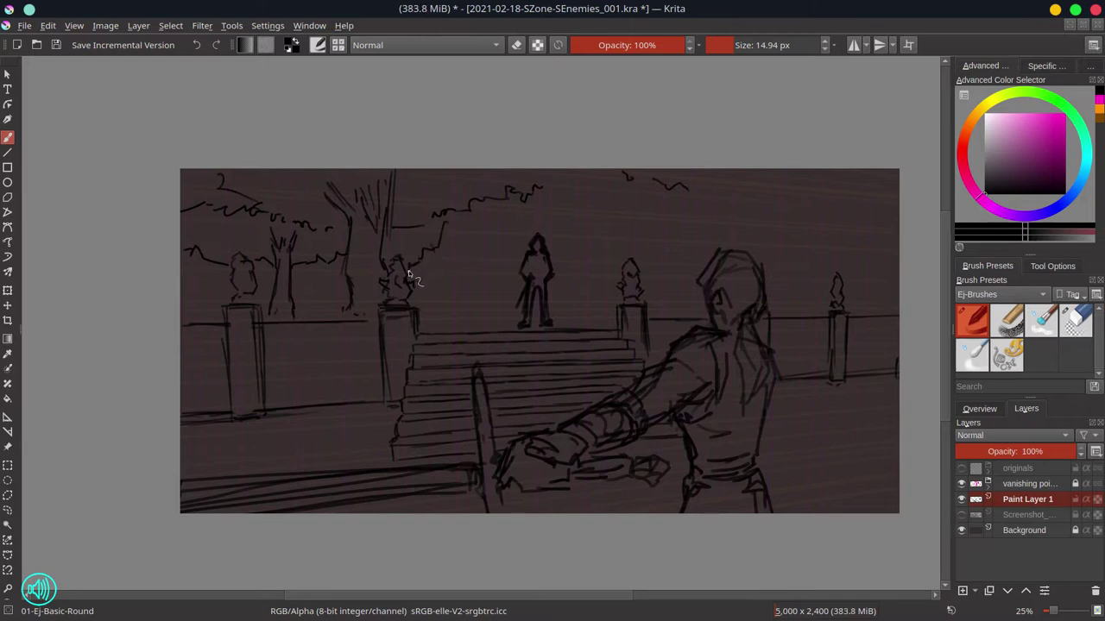
mouse_move(773, 232)
mouse_down()
mouse_move(767, 177)
mouse_move(781, 212)
mouse_up()
drag(773, 226, 790, 248)
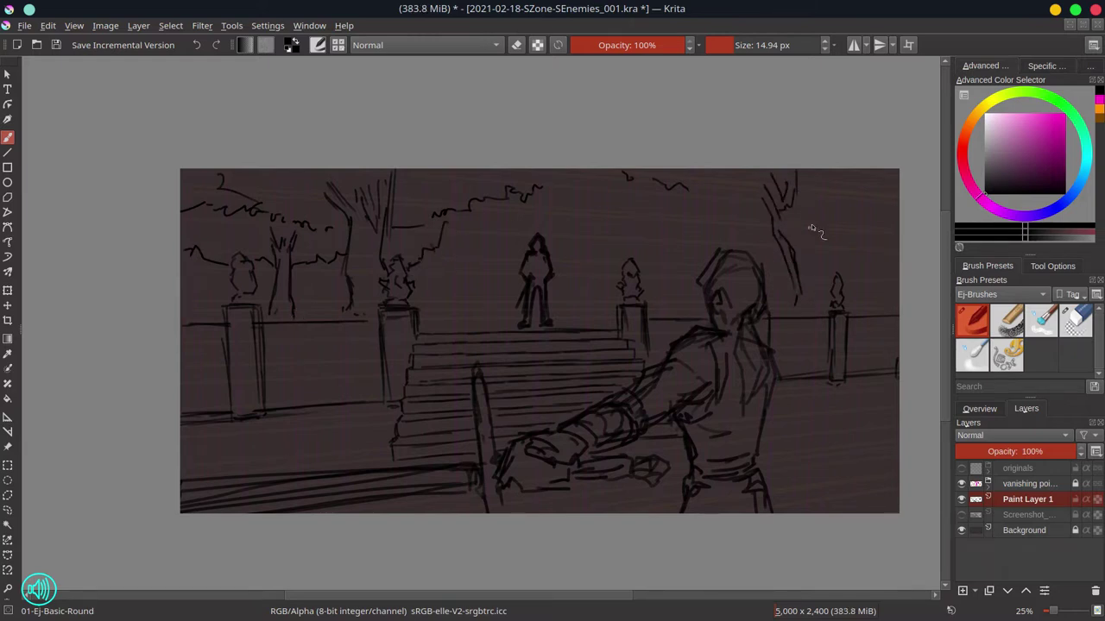
mouse_move(809, 171)
mouse_down()
mouse_move(818, 263)
mouse_move(822, 255)
mouse_up()
drag(849, 171, 825, 220)
drag(824, 244, 830, 297)
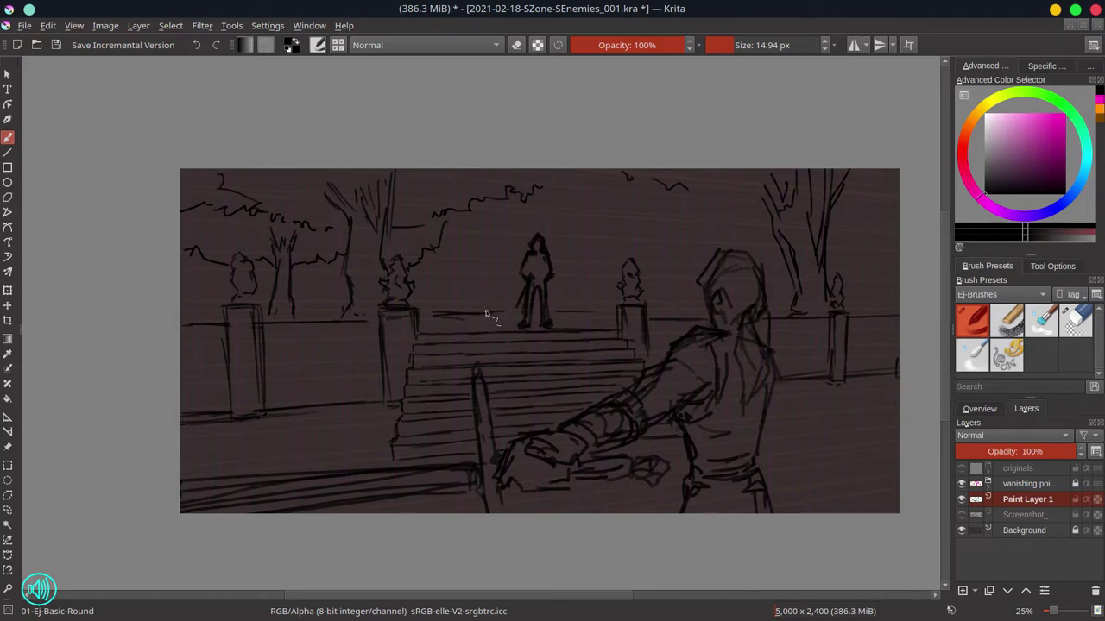
drag(848, 242, 896, 221)
Outline bushes behind the railing and extend and reinforce the railing line behind the stairs
drag(666, 229, 668, 258)
drag(680, 252, 694, 255)
drag(599, 231, 668, 265)
drag(546, 176, 576, 206)
drag(553, 191, 621, 239)
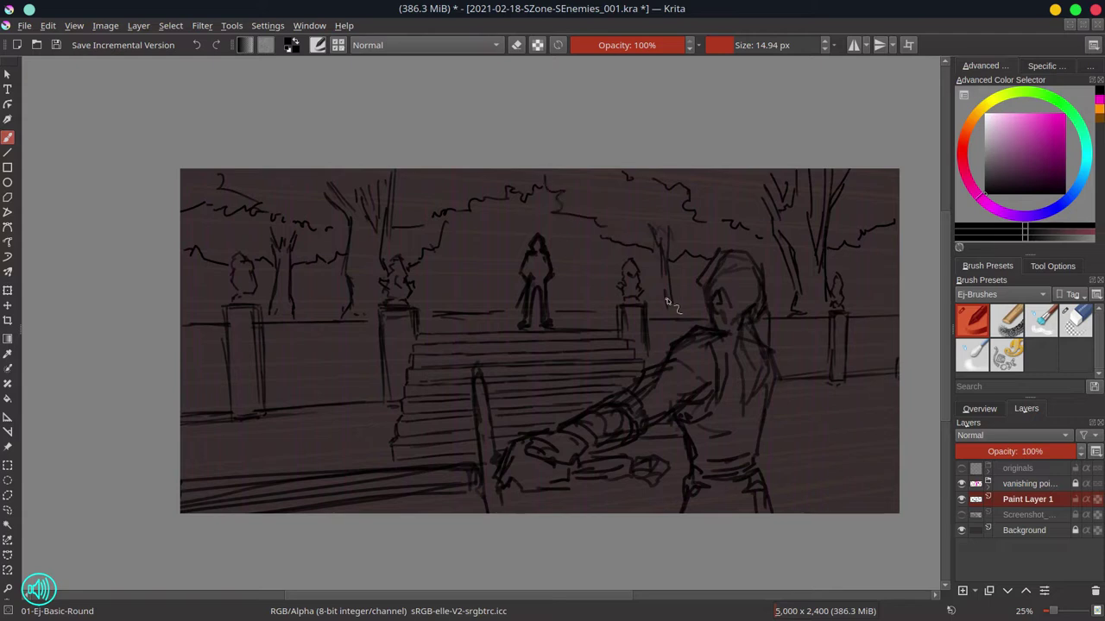
drag(667, 299, 681, 315)
drag(863, 252, 876, 315)
drag(868, 277, 866, 306)
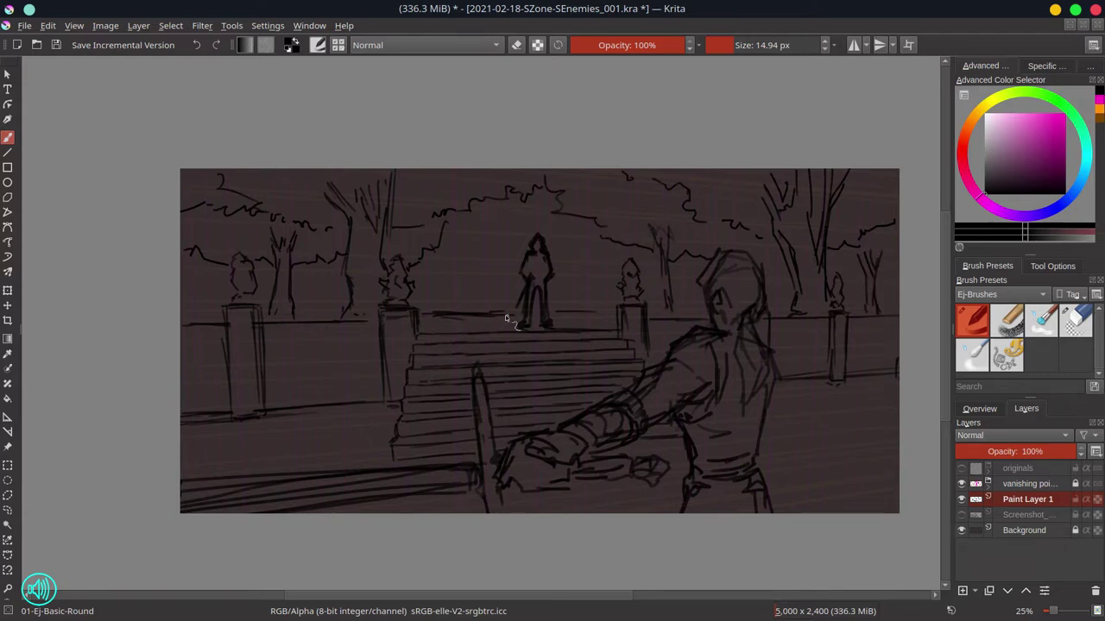
drag(510, 314, 604, 312)
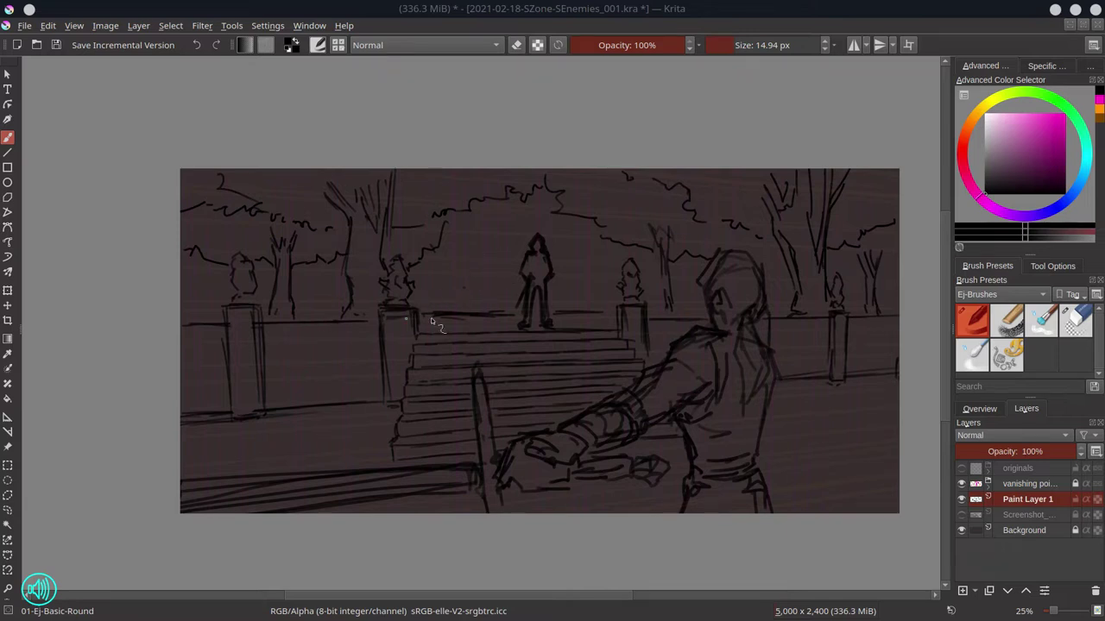
drag(468, 308, 572, 313)
drag(426, 323, 611, 326)
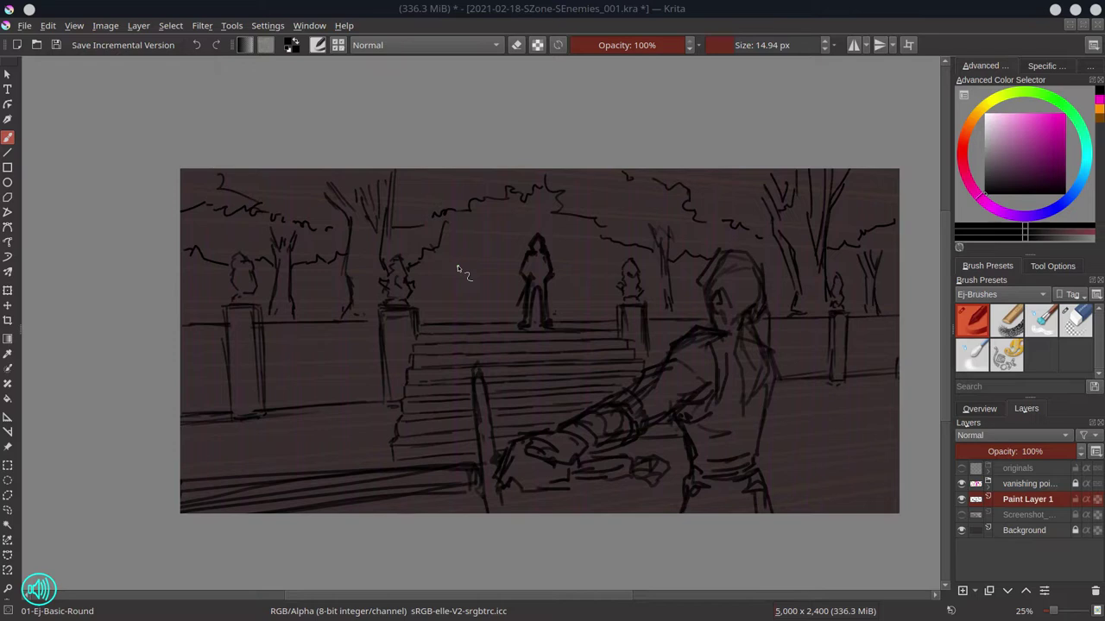
Sketch tombstones beside the central figure and a pillared building with a roof behind it
mouse_move(426, 297)
mouse_down()
mouse_move(438, 266)
mouse_move(447, 298)
mouse_up()
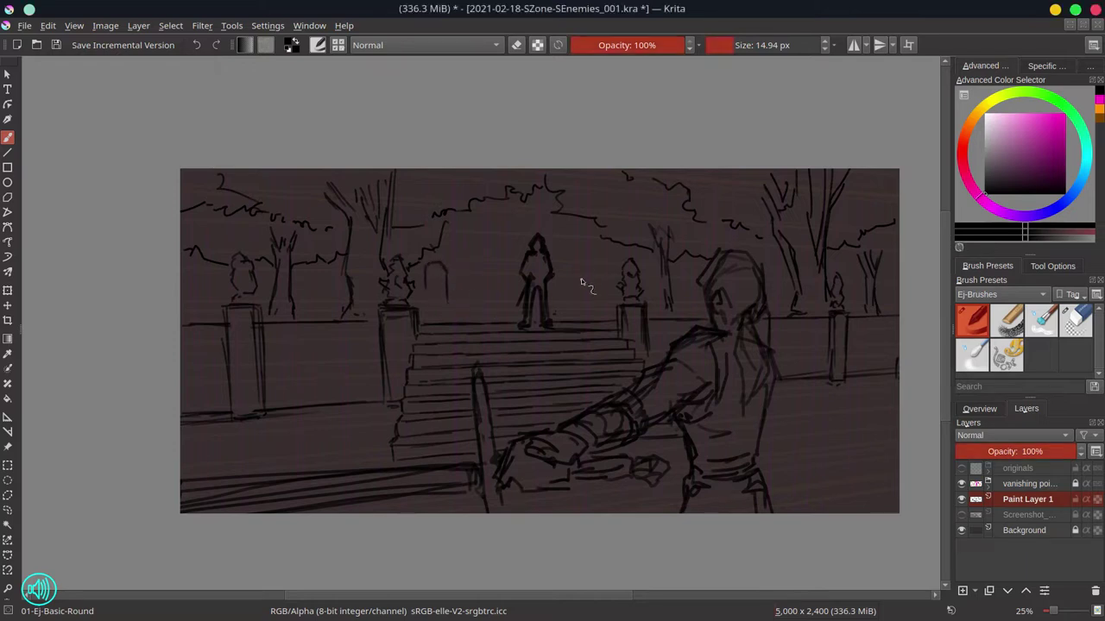
mouse_move(582, 269)
mouse_down()
mouse_move(601, 276)
mouse_move(613, 313)
mouse_up()
mouse_move(459, 296)
mouse_down()
mouse_move(483, 301)
mouse_move(509, 275)
mouse_up()
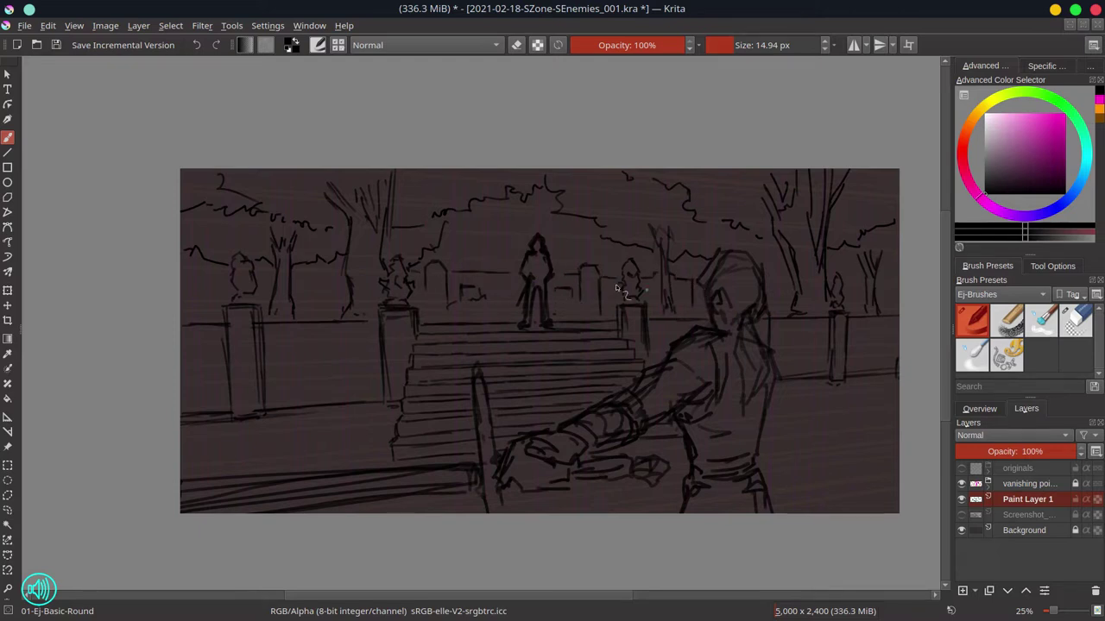
drag(309, 277, 312, 302)
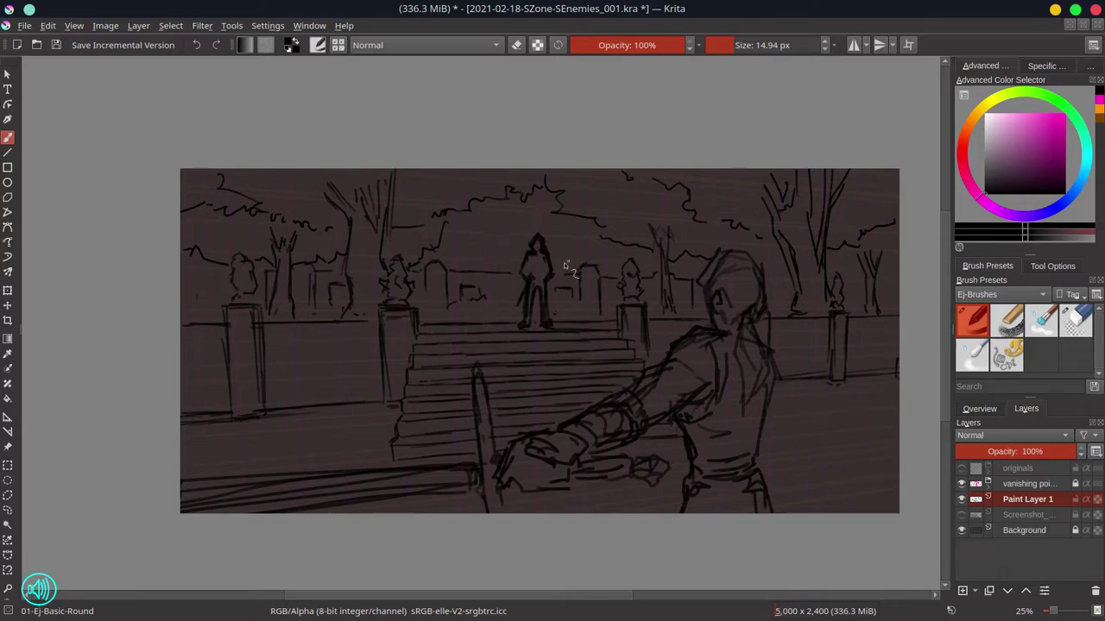
mouse_move(463, 259)
mouse_down()
mouse_move(462, 234)
mouse_move(533, 226)
mouse_up()
drag(447, 255, 447, 225)
drag(577, 229, 580, 262)
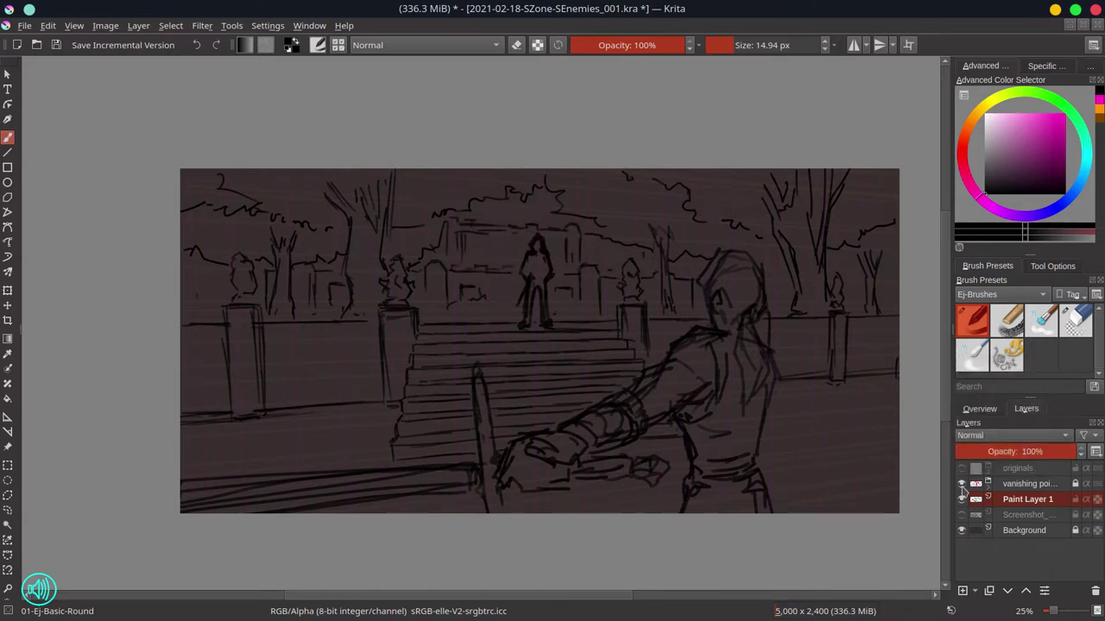
Mirror the canvas view horizontally from the Overview panel and select the sketch layer
click(980, 409)
click(961, 592)
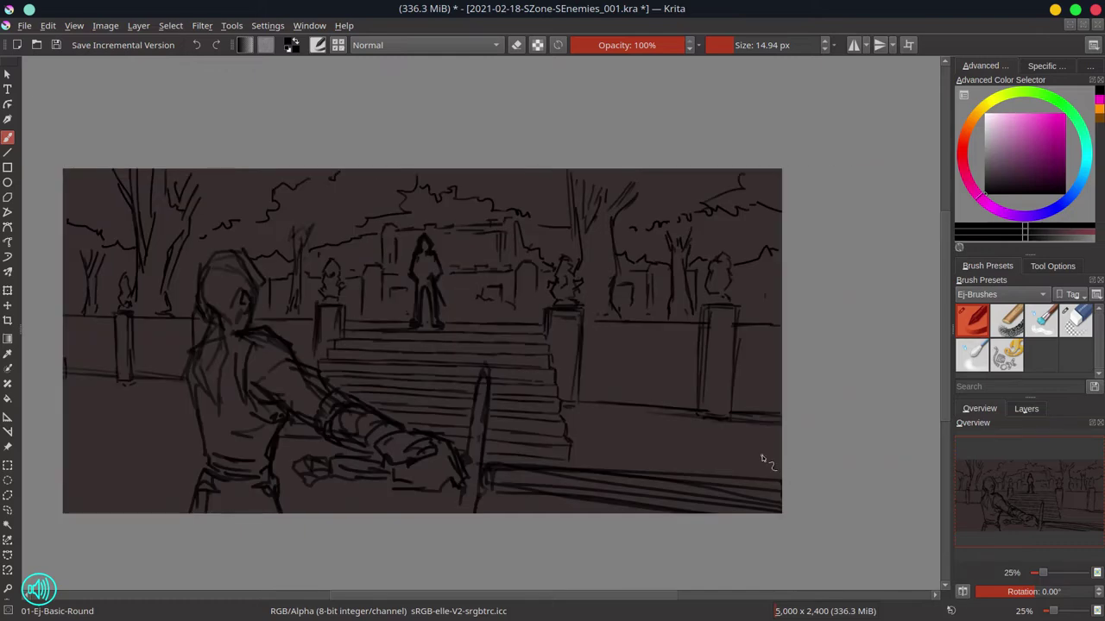
click(1026, 408)
right_click(1031, 498)
click(1038, 501)
right_click(1038, 501)
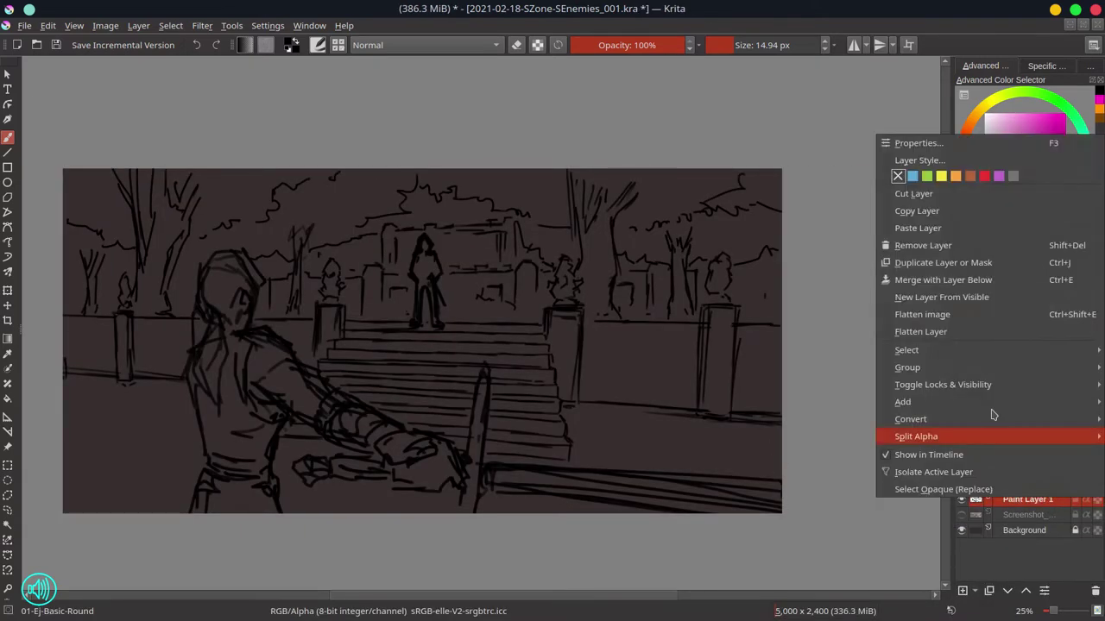
Darken the sketch by duplicating and merging it down, then delete the Screenshot reference layer
key(Escape)
key(ctrl+j)
key(ctrl+e)
key(Page_Down)
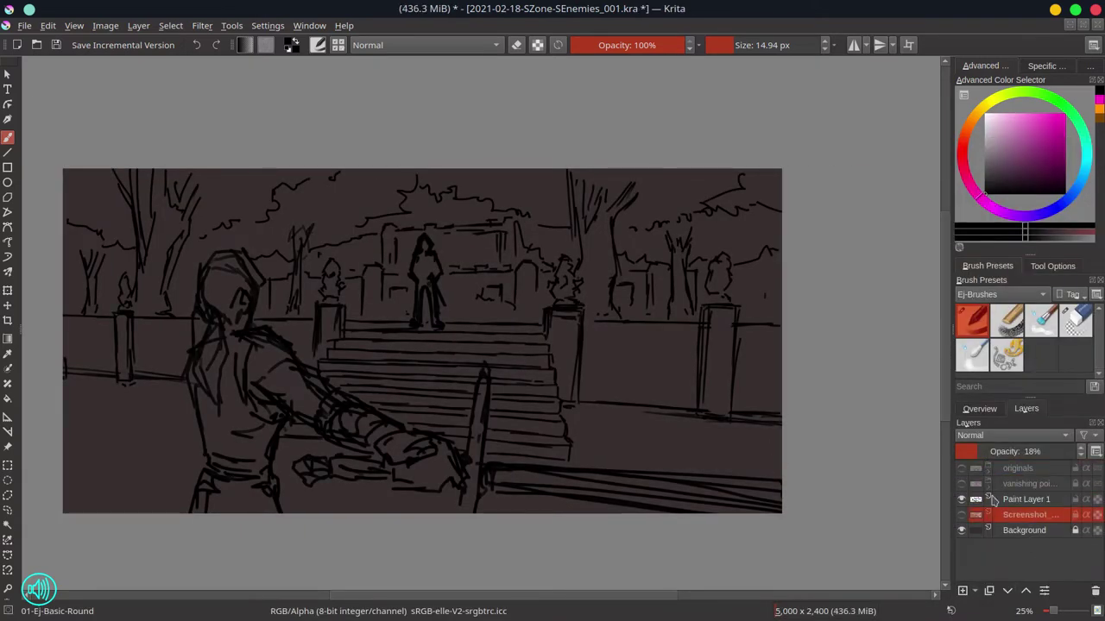
key(shift+Delete)
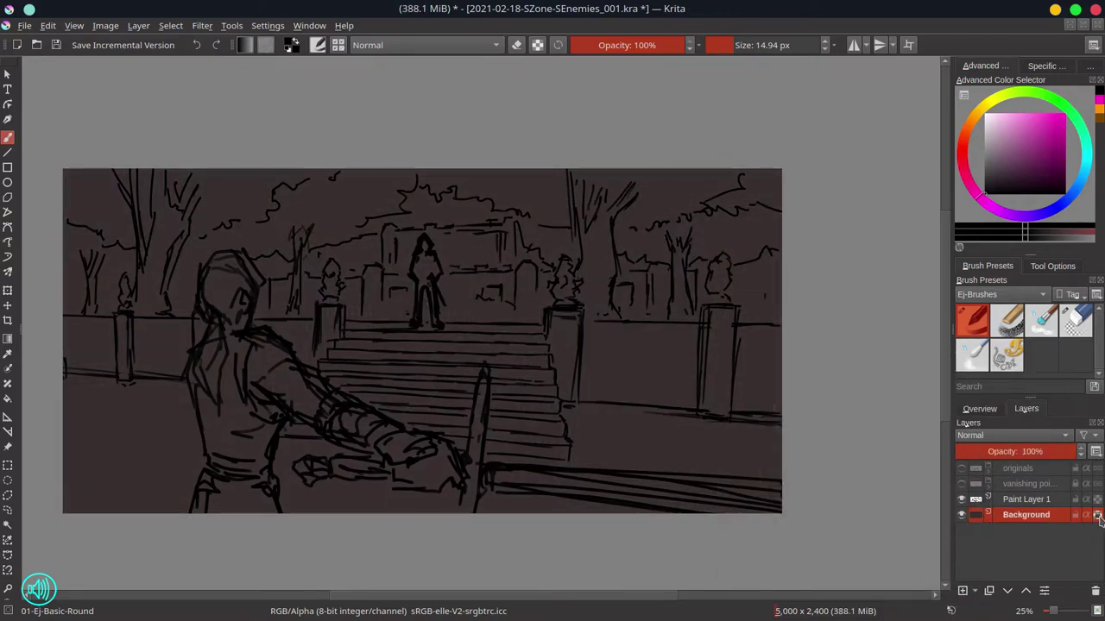
Save, zoom out, and load the 0_CPC-1-Pink-01 colour set in the Palette docker
click(980, 408)
key(minus)
key(minus)
key(ctrl+s)
click(964, 245)
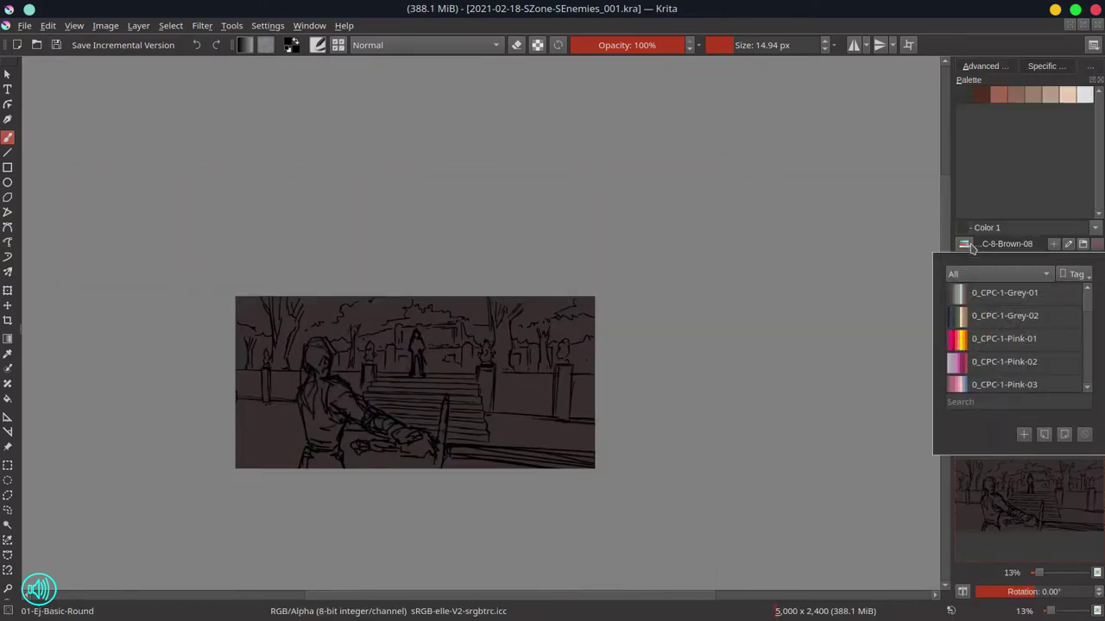
click(1008, 340)
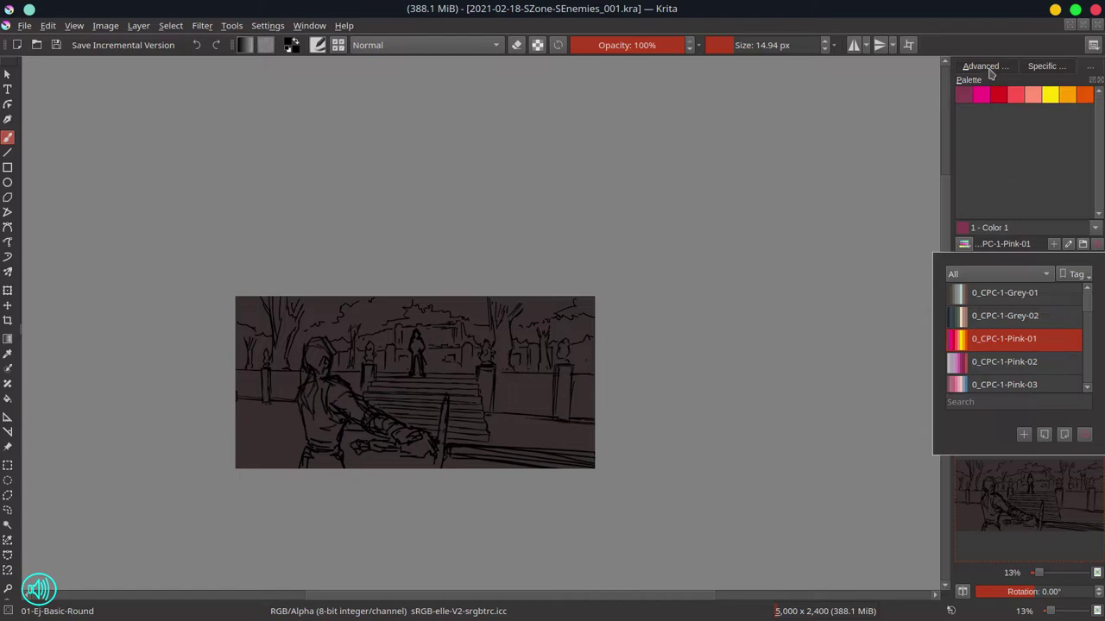
With the 06-Ej-Shapes-Mecha brush, paint a yellow glow around the central figure with dark pink strokes
click(1008, 357)
click(1049, 95)
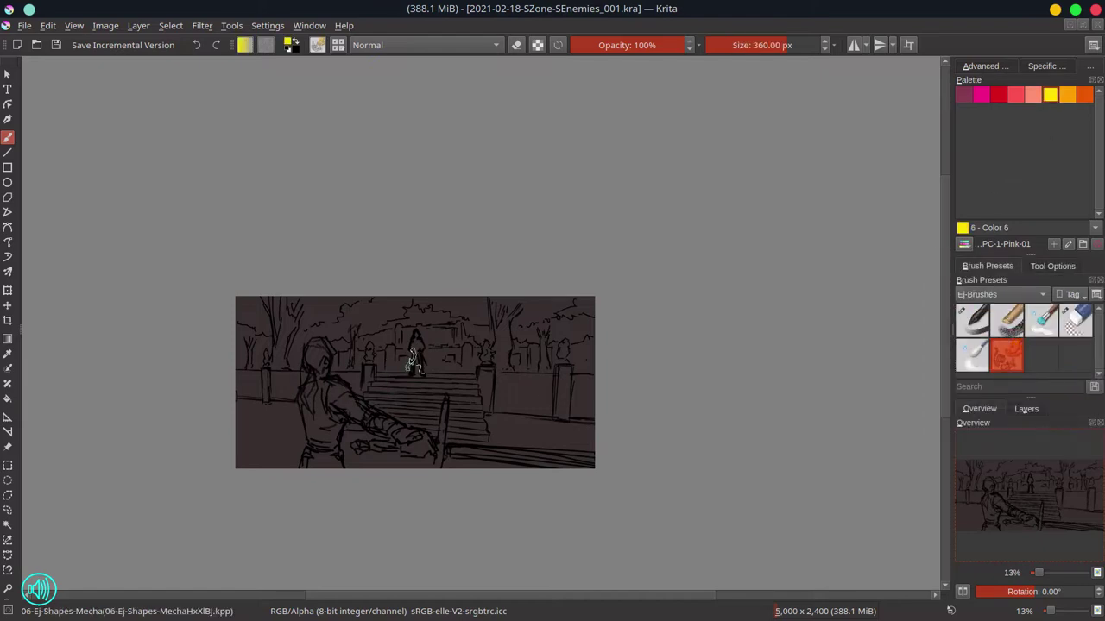
mouse_move(386, 360)
mouse_down()
mouse_move(466, 365)
mouse_move(381, 343)
mouse_move(466, 365)
mouse_up()
click(963, 95)
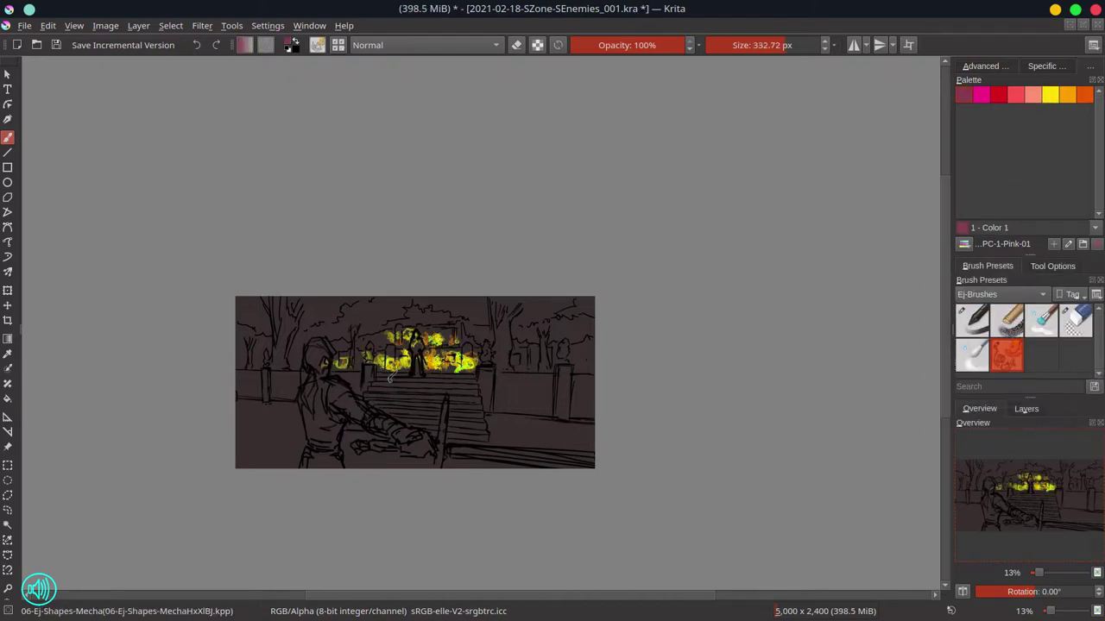
mouse_move(392, 354)
mouse_down()
mouse_move(447, 349)
mouse_move(397, 350)
mouse_up()
Pick a blue-grey and paint haze above the lit figure and over the trees
click(1005, 243)
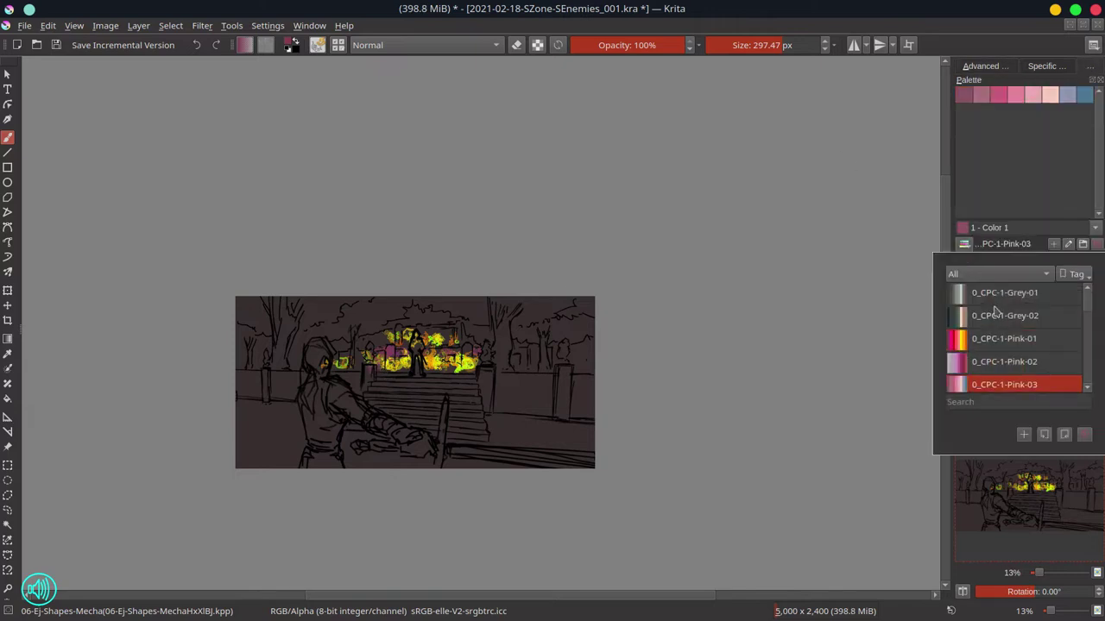
click(1018, 382)
click(984, 65)
drag(384, 343, 492, 313)
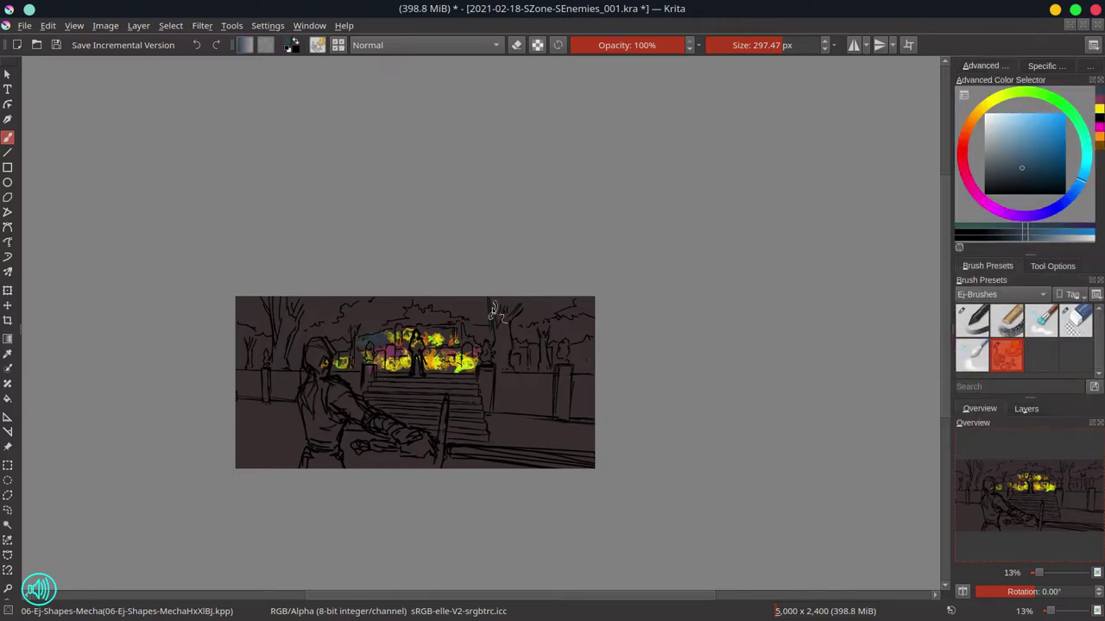
mouse_move(380, 342)
mouse_down()
mouse_move(448, 321)
mouse_move(240, 350)
mouse_move(539, 309)
mouse_up()
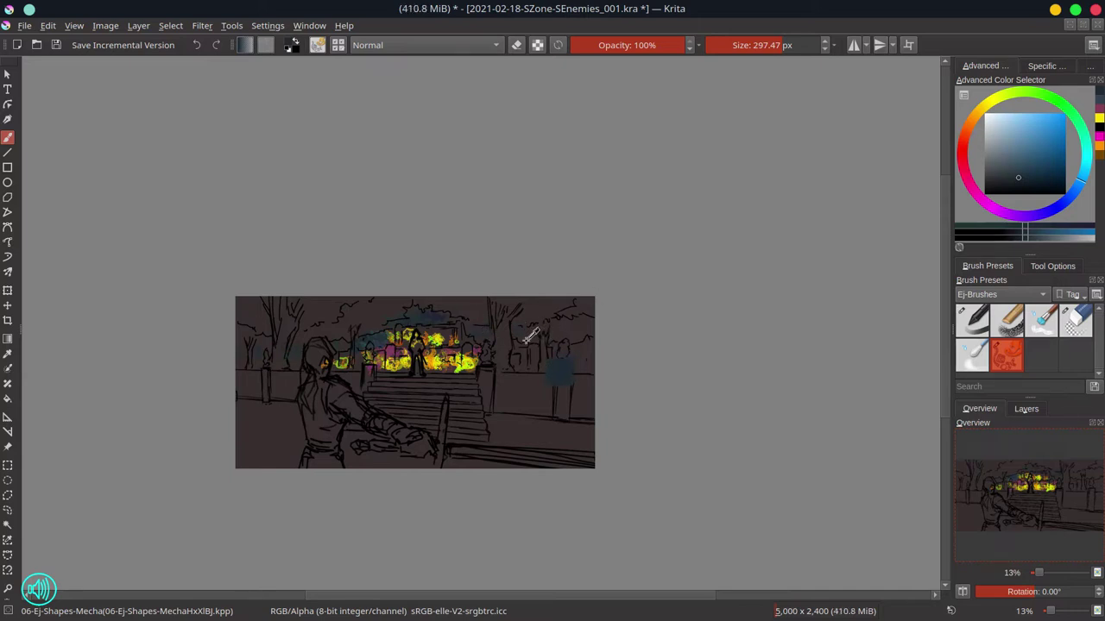
mouse_move(258, 354)
mouse_down()
mouse_move(516, 342)
mouse_move(588, 365)
mouse_up()
Return to the 0_CPC-1-Pink-01 colour set and pick the yellow and dark pink swatches
click(966, 249)
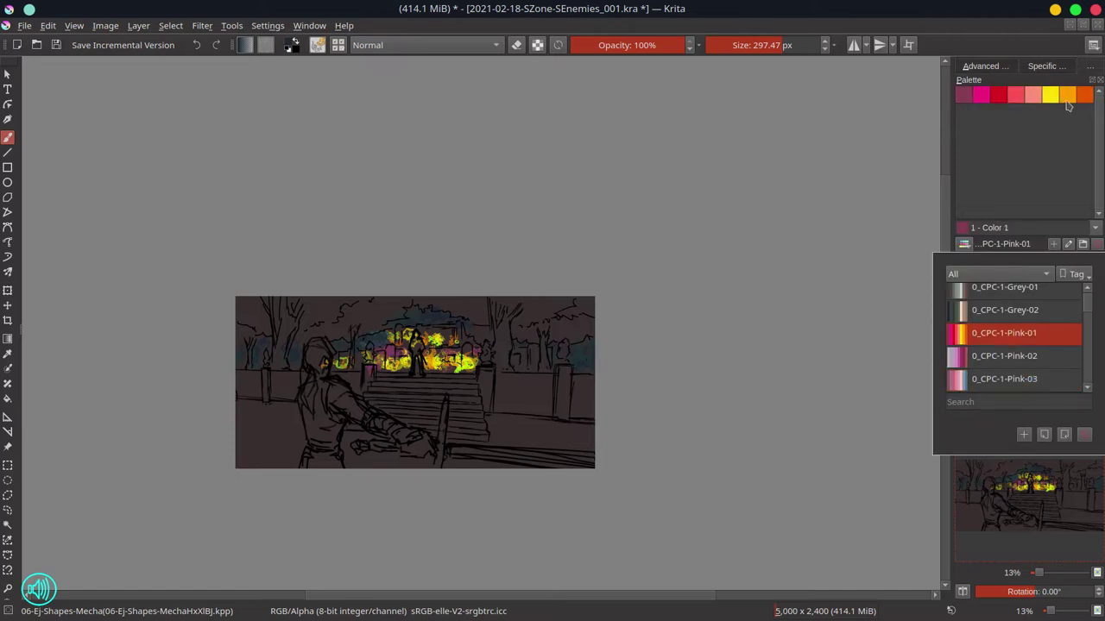
click(1010, 334)
click(1050, 95)
key(Home)
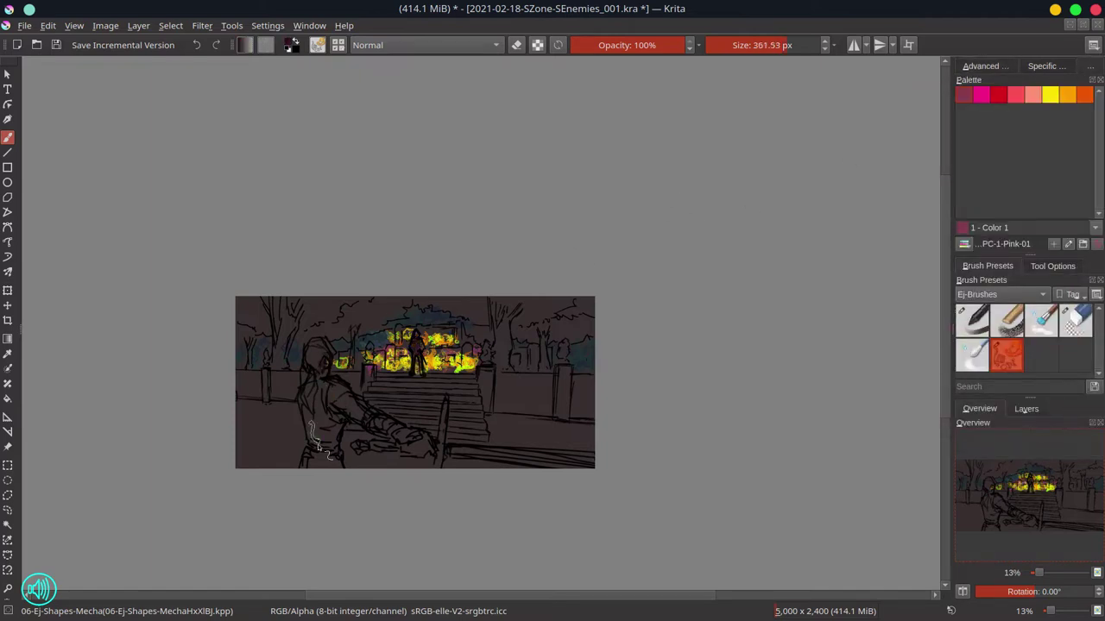
Paint salmon pink over the arm and sword, then pale lavender along the bottom from 0_CPC-1-Pink-03
click(1032, 95)
drag(371, 401, 448, 466)
drag(354, 449, 594, 456)
click(964, 243)
click(1010, 380)
click(1068, 95)
drag(509, 457, 557, 473)
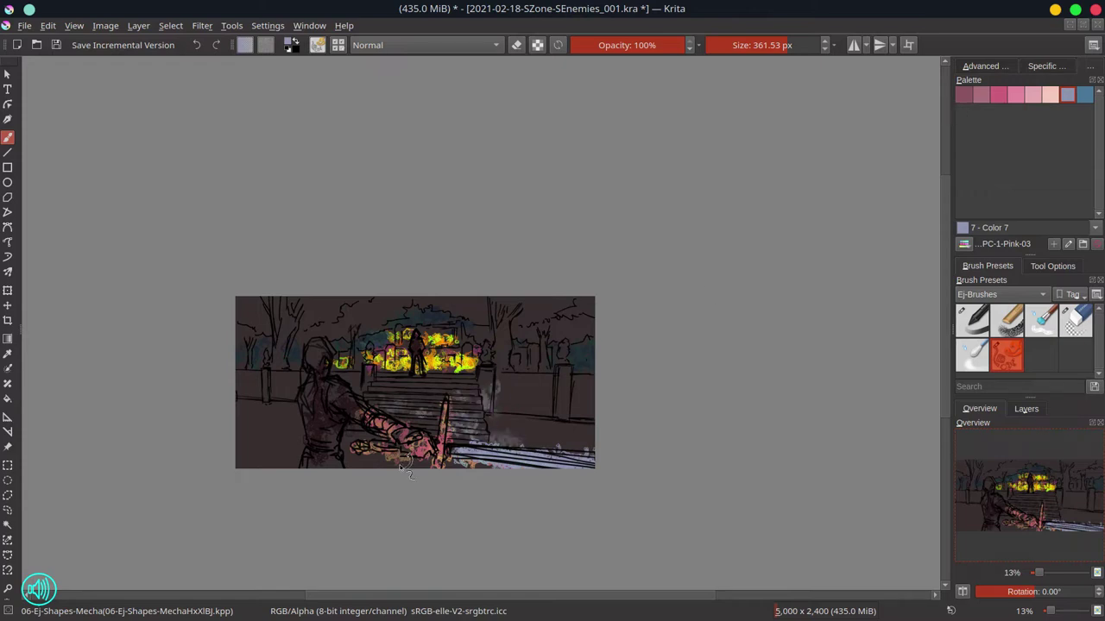
Switch back to 0_CPC-1-Pink-01 and darken the left side with magenta in Multiply mode
click(964, 244)
click(999, 334)
click(984, 116)
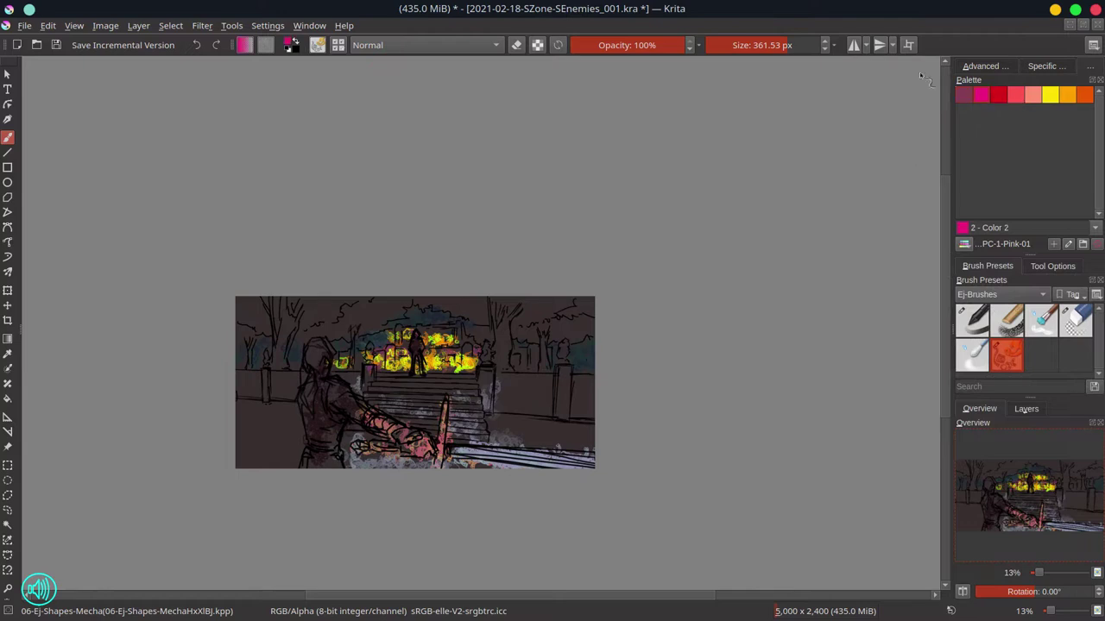
click(422, 45)
click(397, 95)
mouse_move(294, 397)
mouse_down()
mouse_move(263, 386)
mouse_move(339, 380)
mouse_move(238, 423)
mouse_move(300, 310)
mouse_move(271, 309)
mouse_move(328, 305)
mouse_move(353, 327)
mouse_move(316, 366)
mouse_move(298, 435)
mouse_move(601, 428)
mouse_move(570, 395)
mouse_move(259, 453)
mouse_up()
click(1005, 243)
Try light lavender and pale pink Normal-mode strokes on the swordsman, undoing the last one
click(1005, 334)
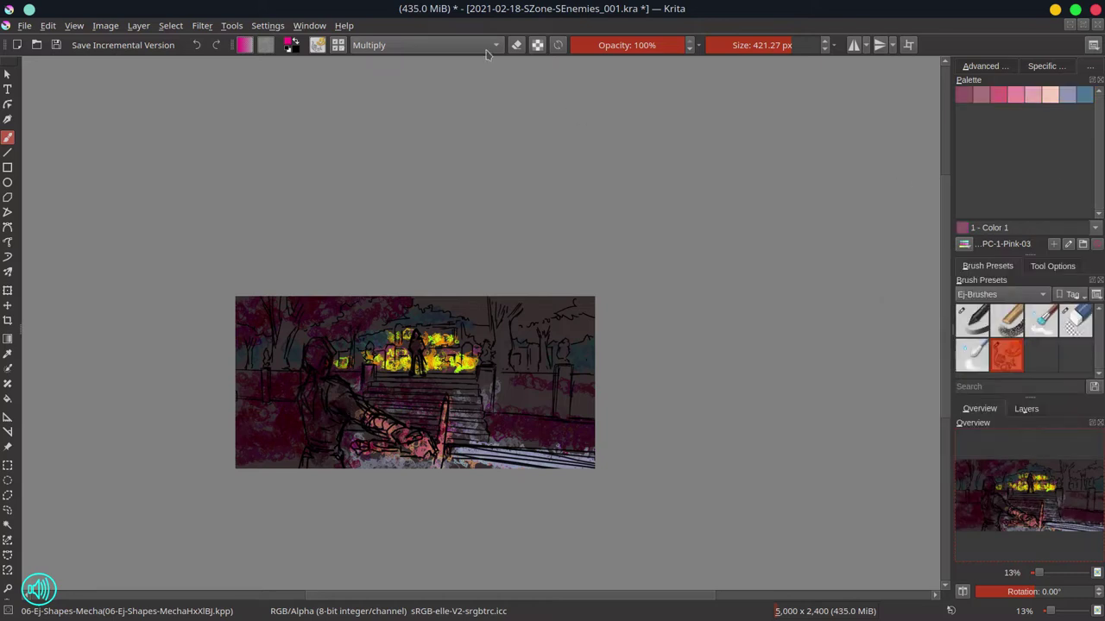
click(423, 45)
click(406, 10)
mouse_move(328, 388)
mouse_down()
mouse_move(345, 448)
mouse_move(457, 432)
mouse_up()
click(1005, 244)
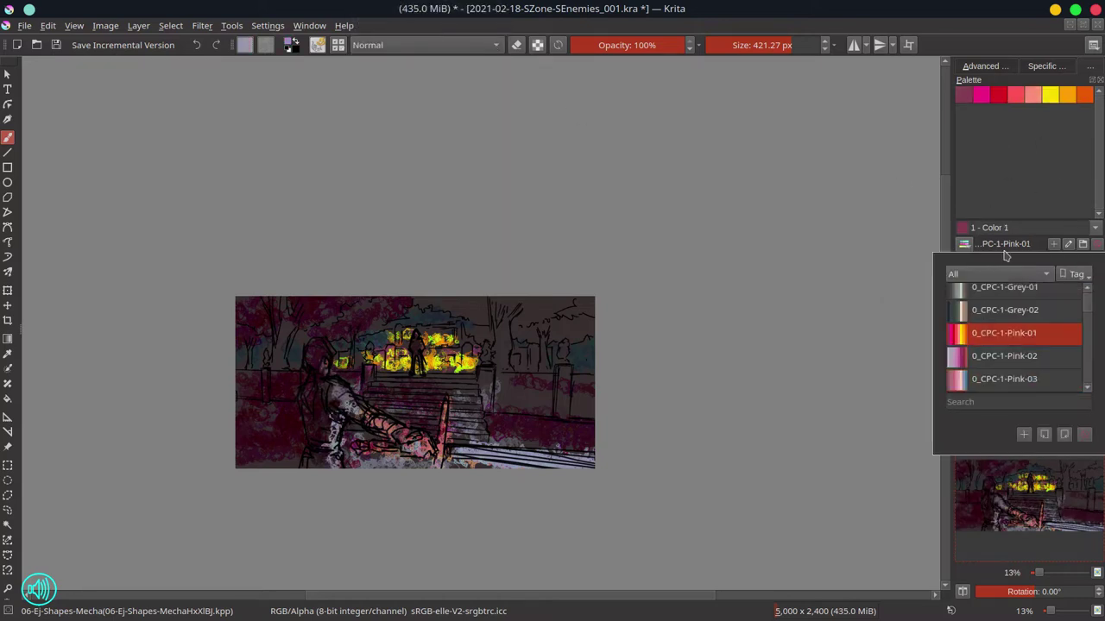
click(1003, 379)
drag(323, 354, 405, 432)
click(1049, 94)
drag(328, 363, 425, 382)
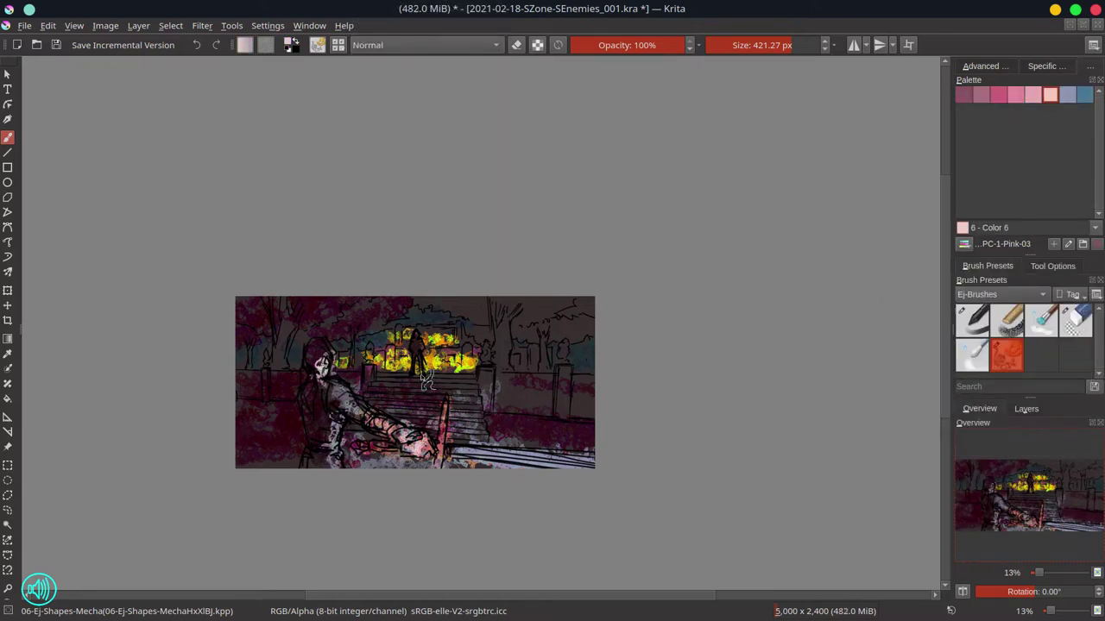
key(ctrl+z)
Try a magenta Multiply stroke over the top and right from PC-1-Pink-01, then undo it
click(1005, 244)
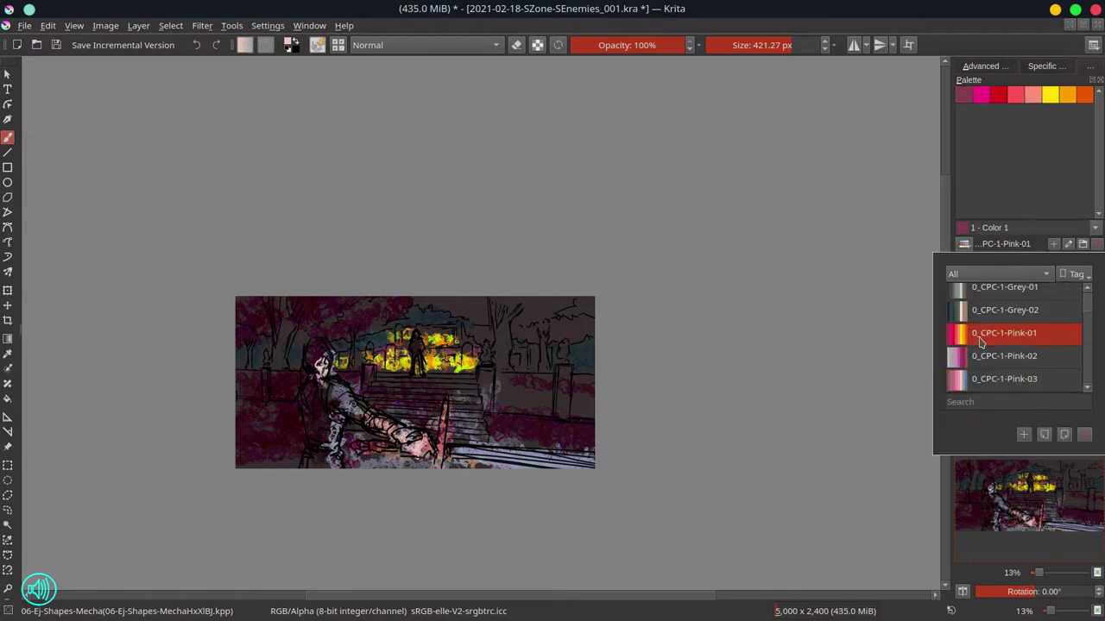
click(1001, 291)
click(980, 94)
click(422, 45)
click(405, 82)
mouse_move(432, 302)
mouse_down()
mouse_move(518, 315)
mouse_move(557, 346)
mouse_move(553, 414)
mouse_move(405, 384)
mouse_up()
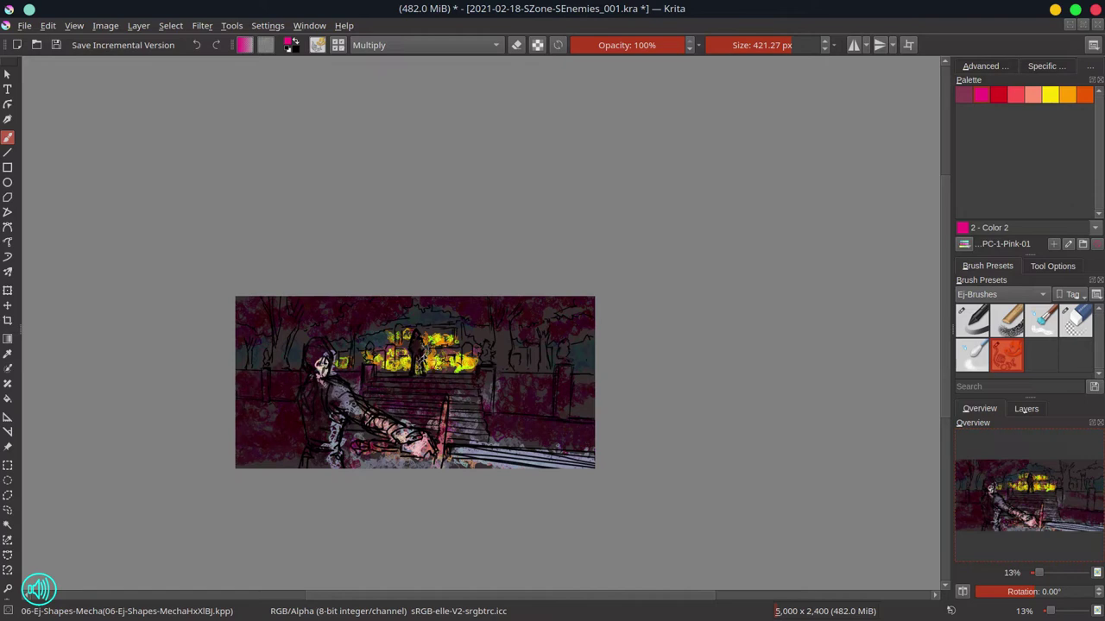
key(ctrl+z)
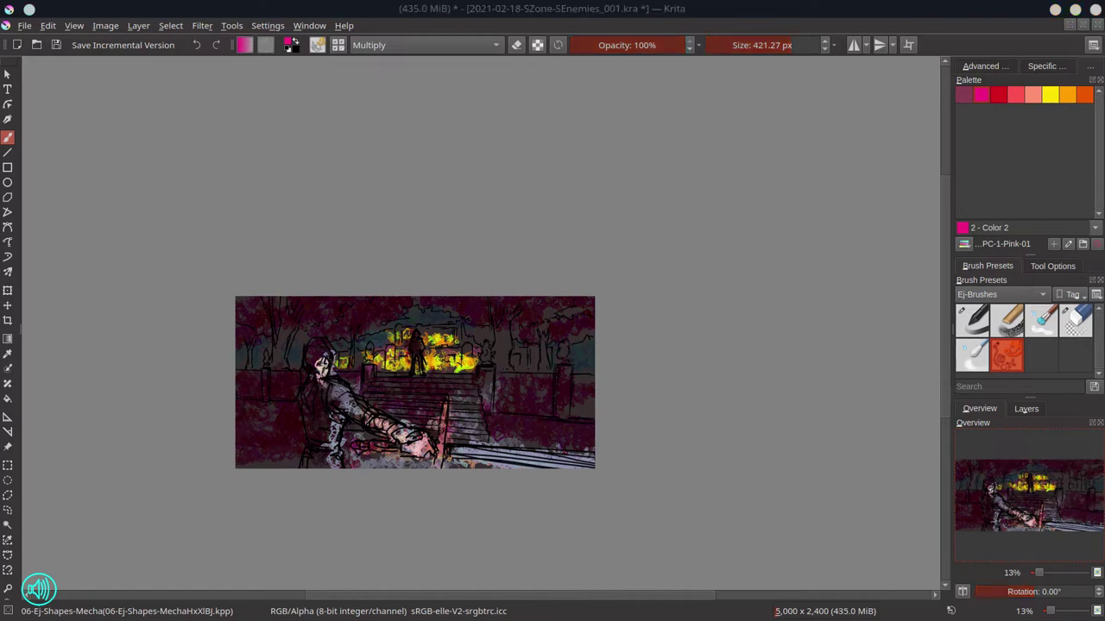
Paint orange flames over the pavilion fire, then deepen it with red Multiply strokes
click(1084, 95)
key(alt+shift+n)
mouse_move(410, 332)
mouse_down()
mouse_move(384, 350)
mouse_move(479, 341)
mouse_move(377, 371)
mouse_up()
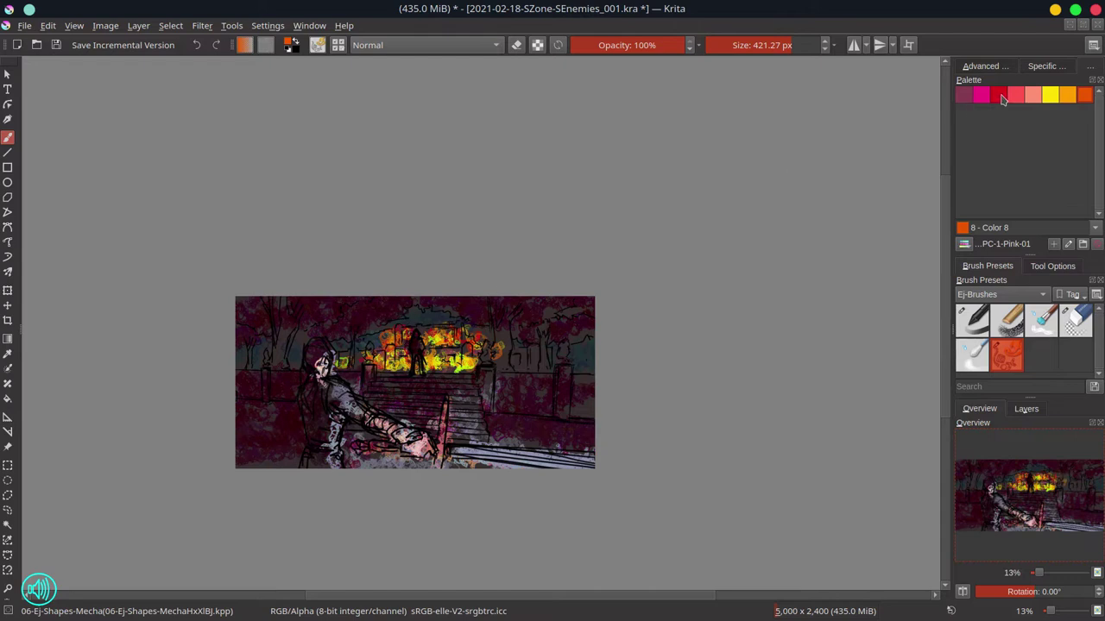
click(998, 95)
click(423, 45)
click(380, 72)
mouse_move(389, 349)
mouse_down()
mouse_move(457, 346)
mouse_move(385, 374)
mouse_move(527, 353)
mouse_move(483, 289)
mouse_move(492, 349)
mouse_move(533, 364)
mouse_up()
Return to Normal blending with the yellow and then mauve palette swatches
click(1050, 95)
click(422, 45)
click(380, 59)
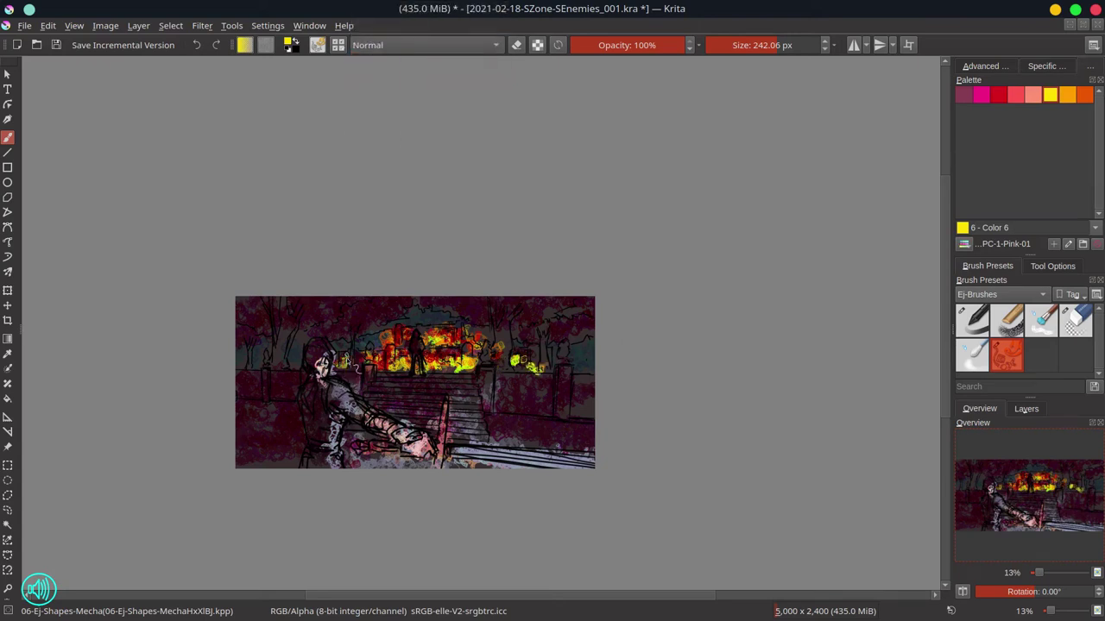
click(963, 95)
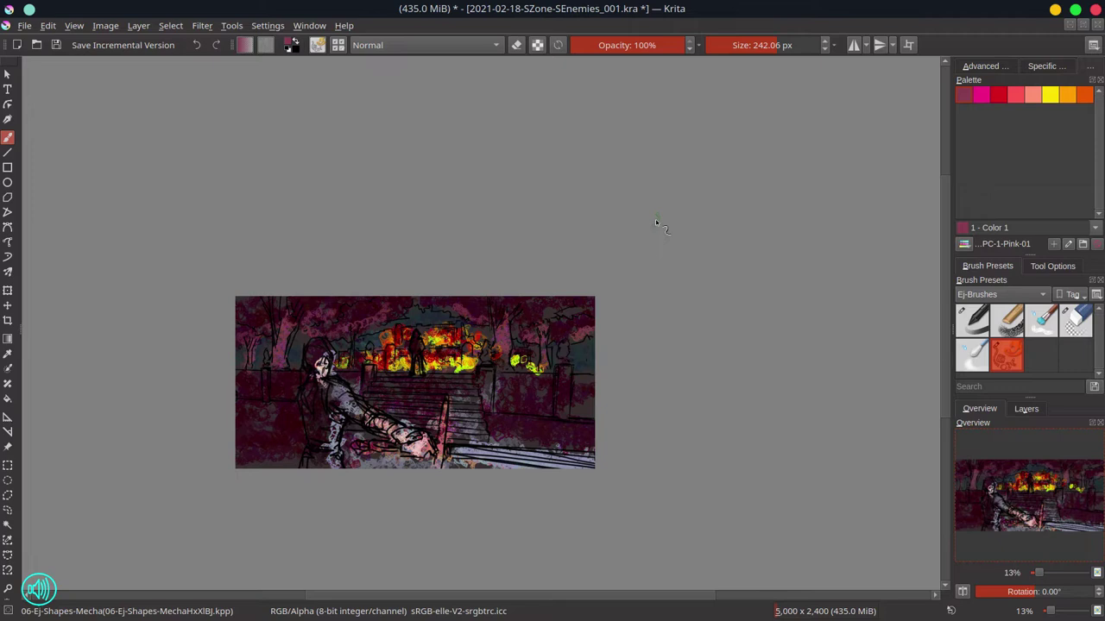
click(423, 45)
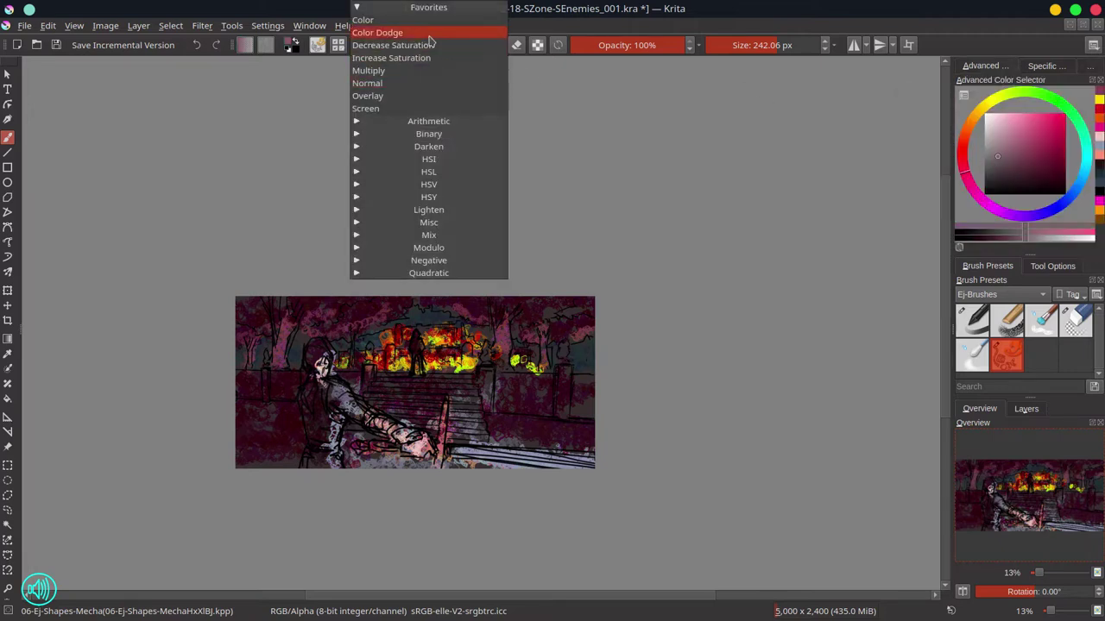
Set Color Dodge with cyan for the blade glow and save the painting
click(382, 32)
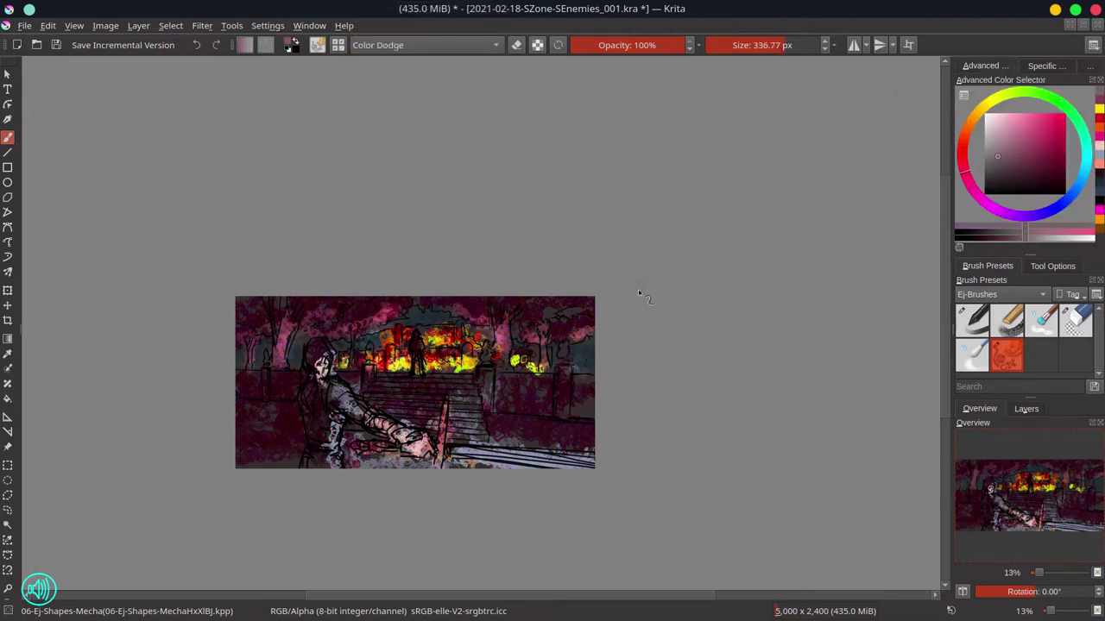
click(1086, 159)
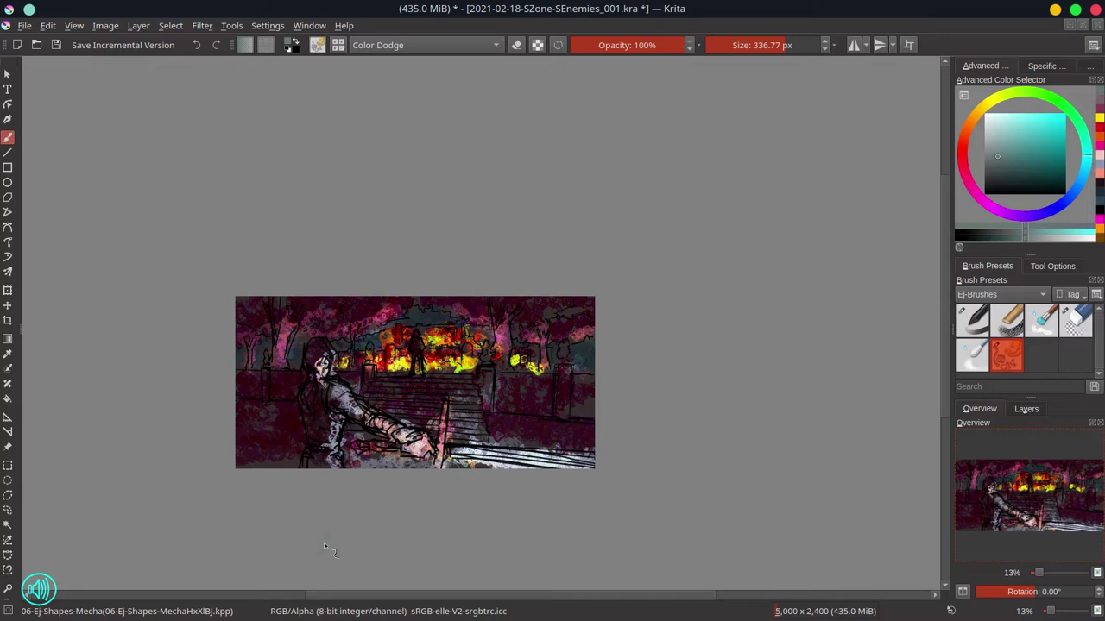
key(ctrl+s)
Flatten the image into a single layer from the layer's context menu
click(1026, 408)
right_click(1036, 506)
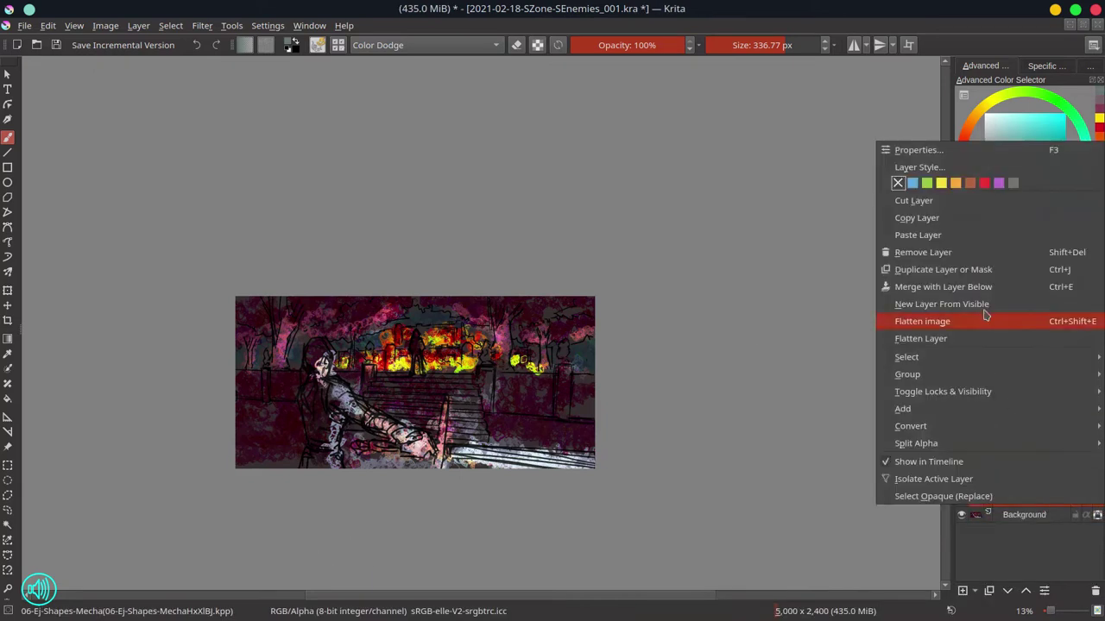
click(979, 408)
Select the Blender-Textured-Soft brush and size it to about 90 px
click(1046, 329)
drag(255, 383, 274, 391)
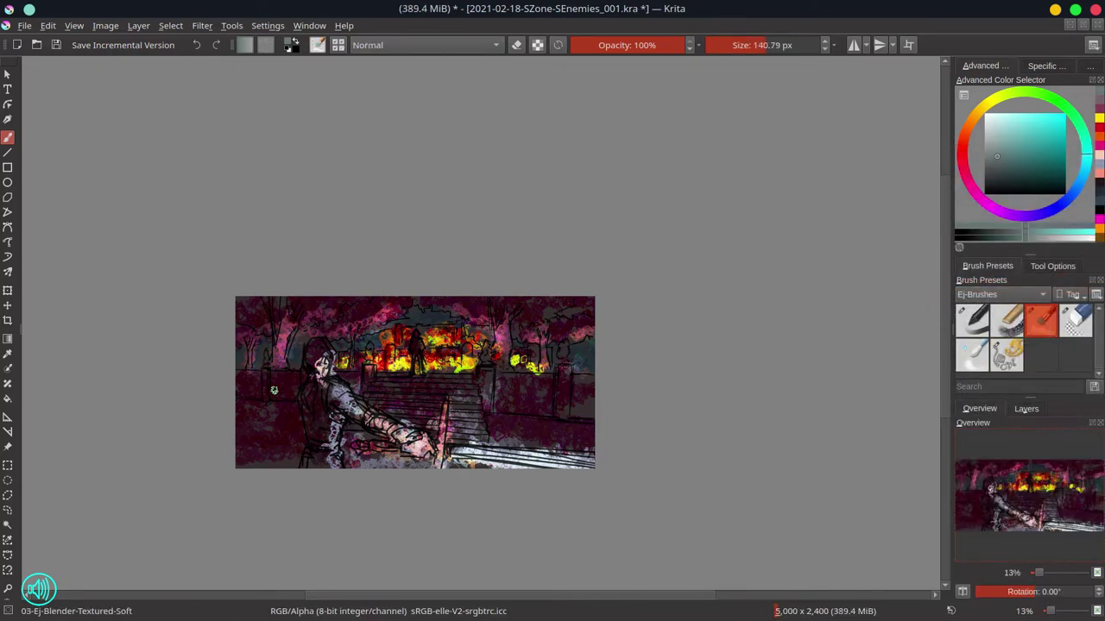
scroll(344, 390, up, 2)
drag(380, 359, 228, 333)
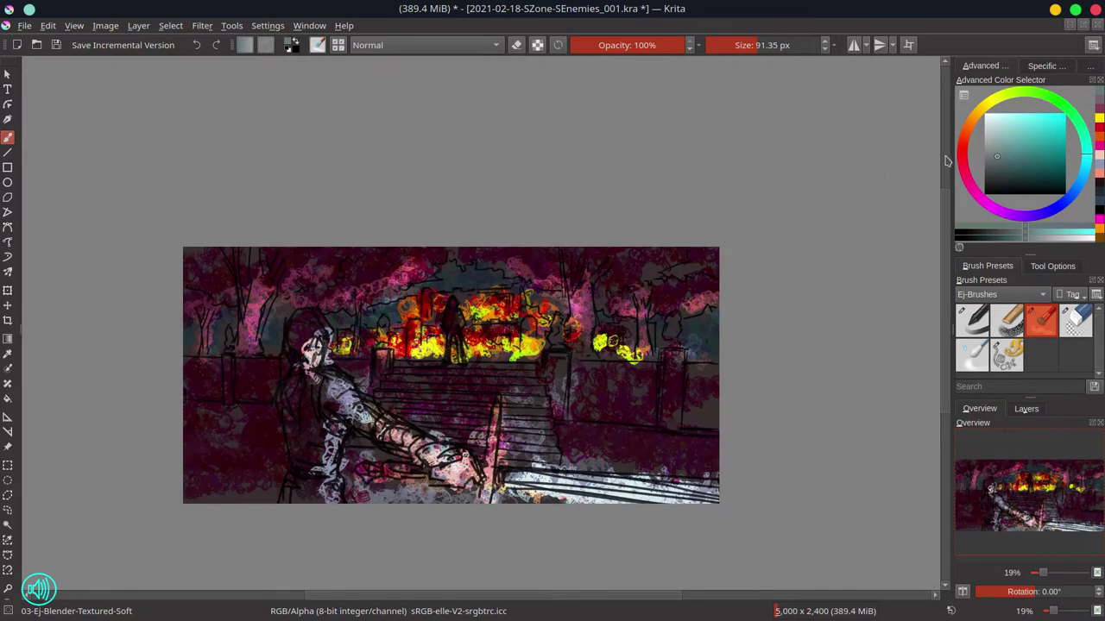
Paint dark red chalk strokes across the trees and save
key(slash)
ctrl+click(311, 308)
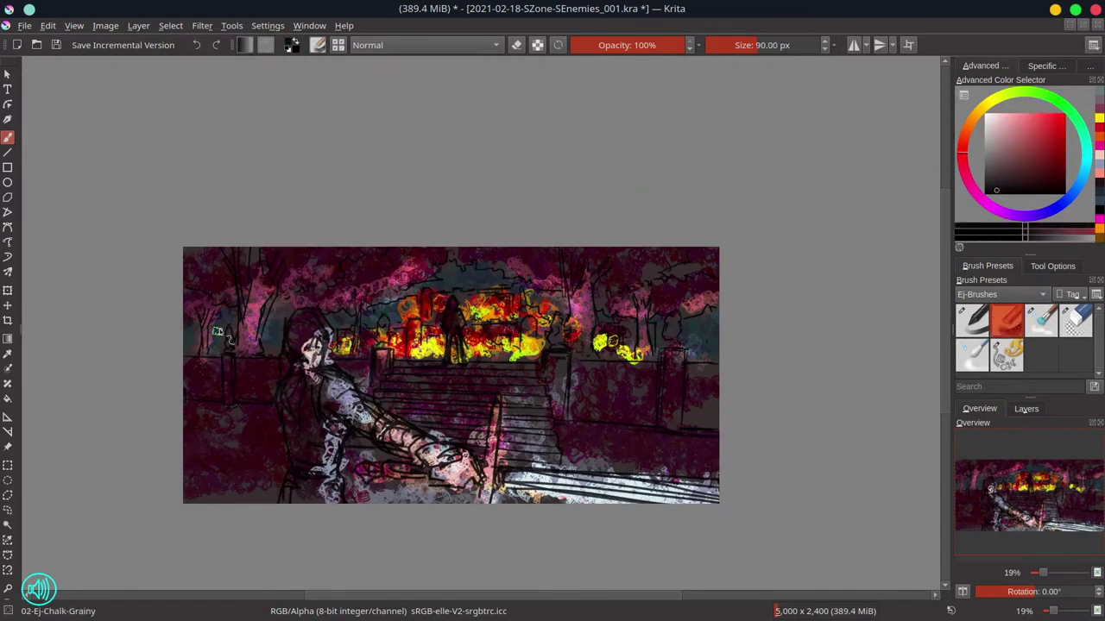
mouse_move(218, 332)
mouse_down()
mouse_move(192, 337)
mouse_move(368, 311)
mouse_move(285, 351)
mouse_move(426, 292)
mouse_move(448, 269)
mouse_move(552, 285)
mouse_move(665, 360)
mouse_up()
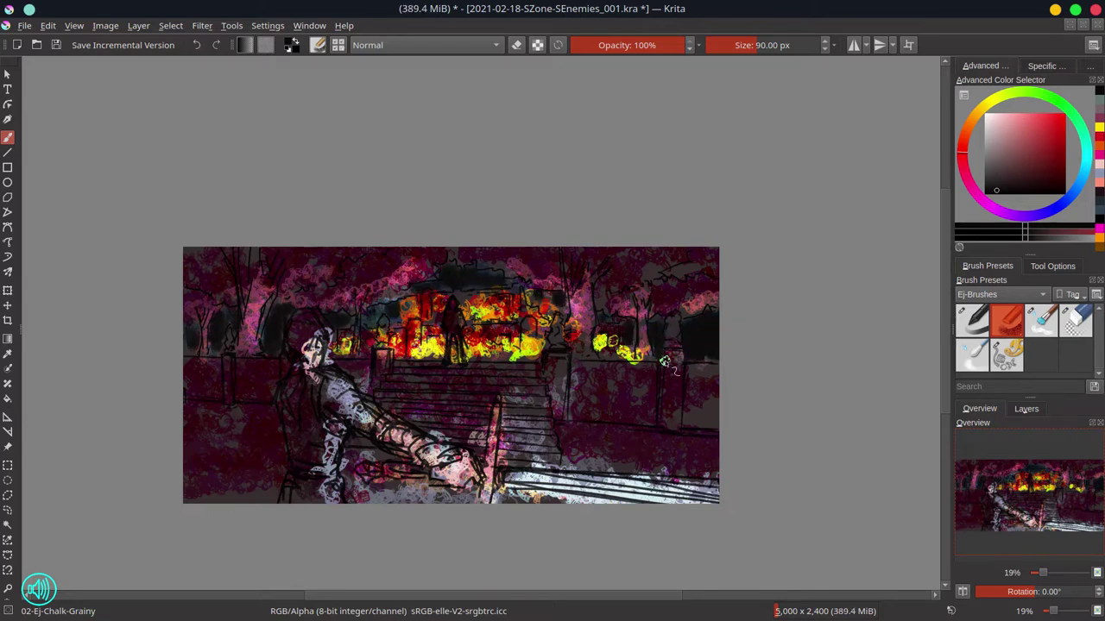
key(ctrl+s)
Blend soft pink into the left trees with the Blender-Textured-Soft brush
click(1026, 408)
click(979, 408)
click(1041, 320)
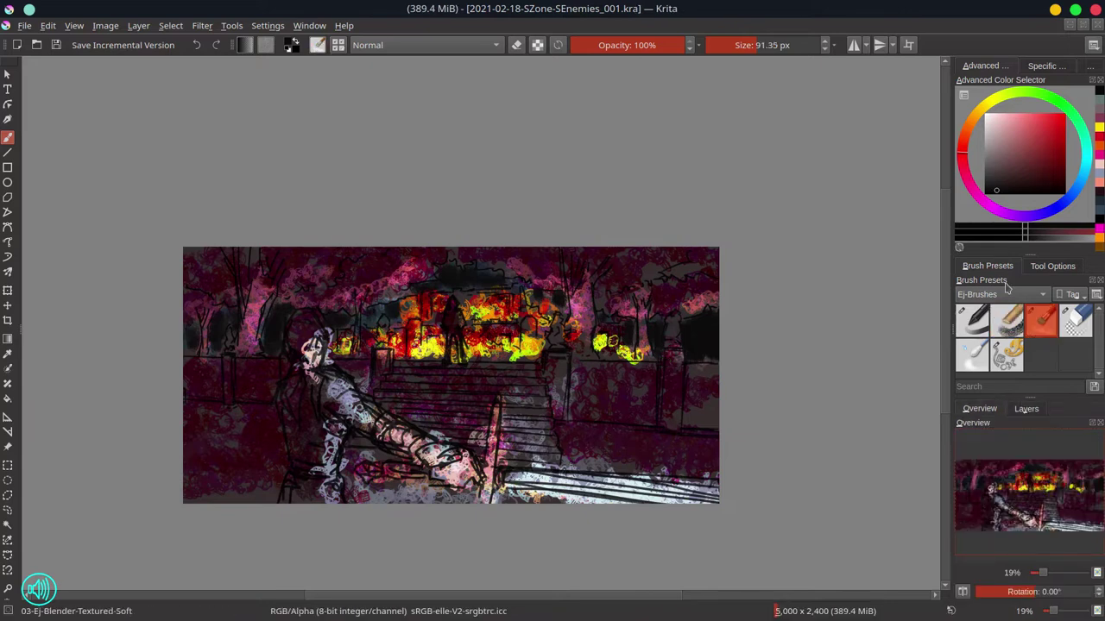
mouse_move(244, 312)
mouse_down()
mouse_move(235, 253)
mouse_move(265, 346)
mouse_move(262, 276)
mouse_up()
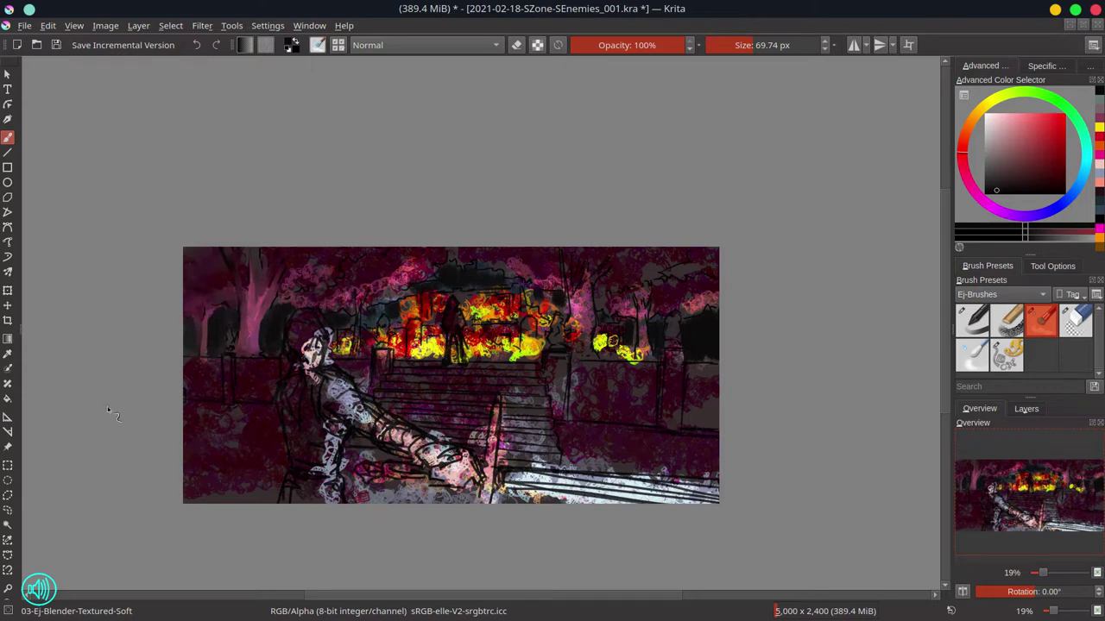
Sample dark and lighter pinks and keep blending the trees with a 120 px blender
key(/)
ctrl+click(231, 337)
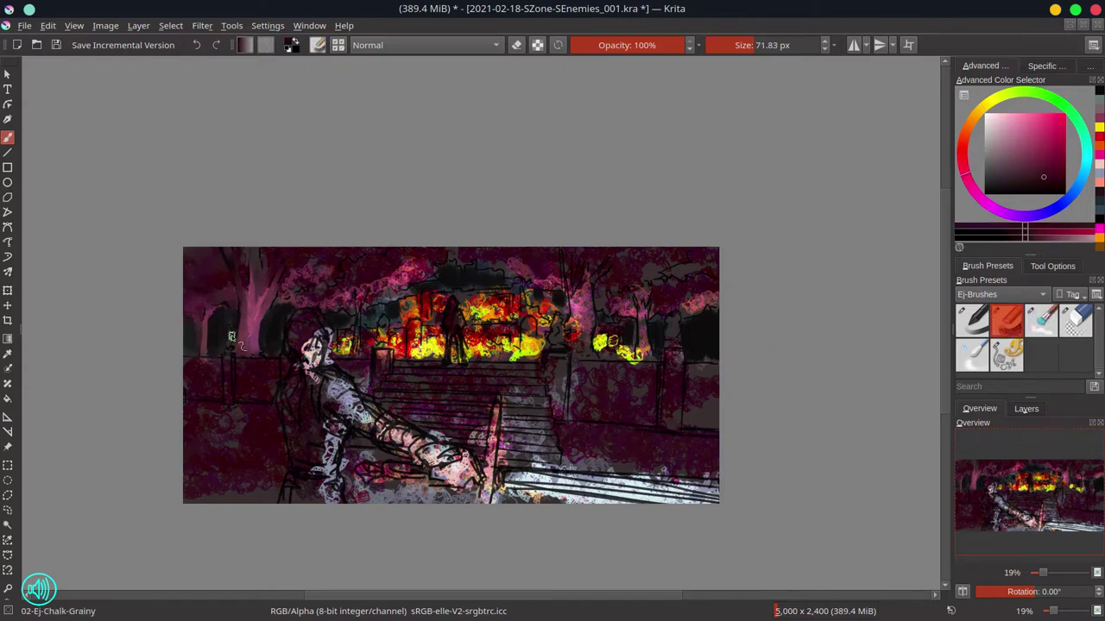
key(/)
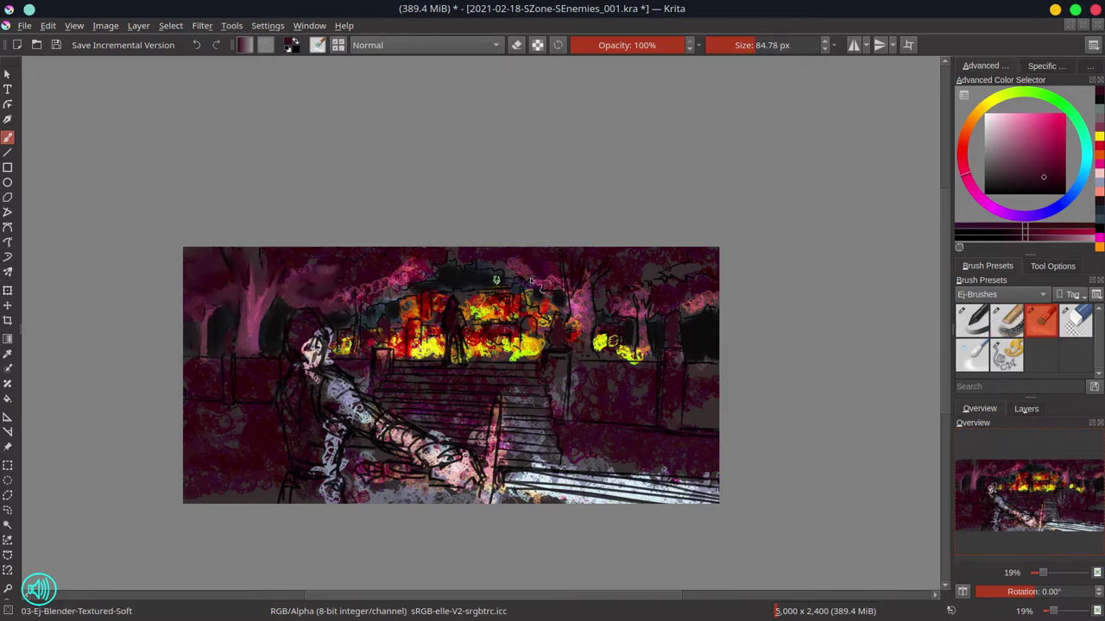
key(/)
ctrl+click(191, 322)
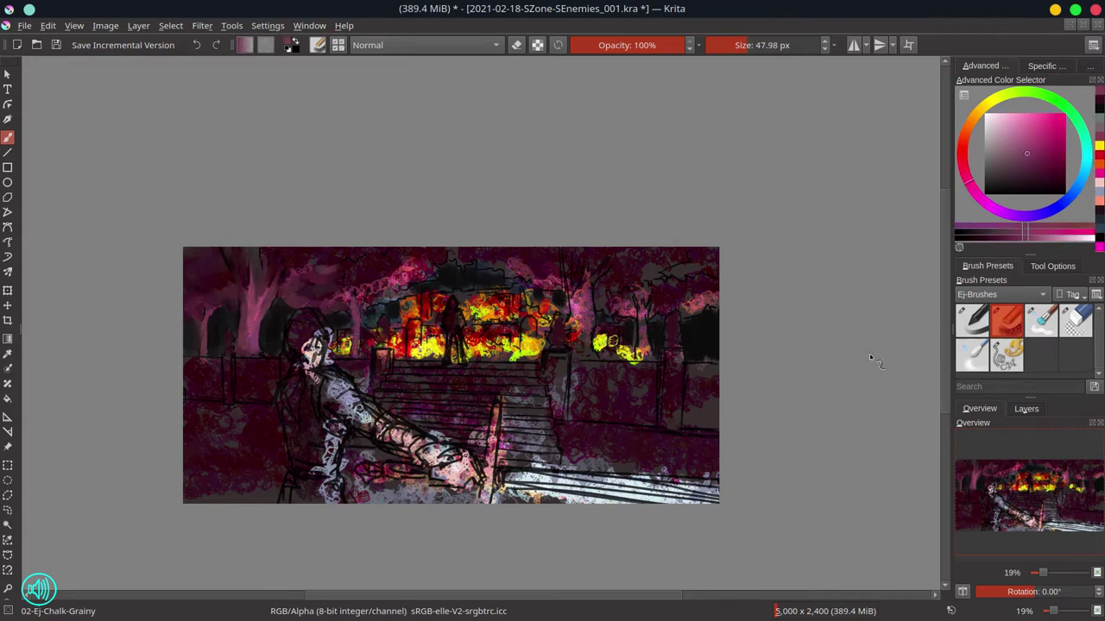
click(1030, 326)
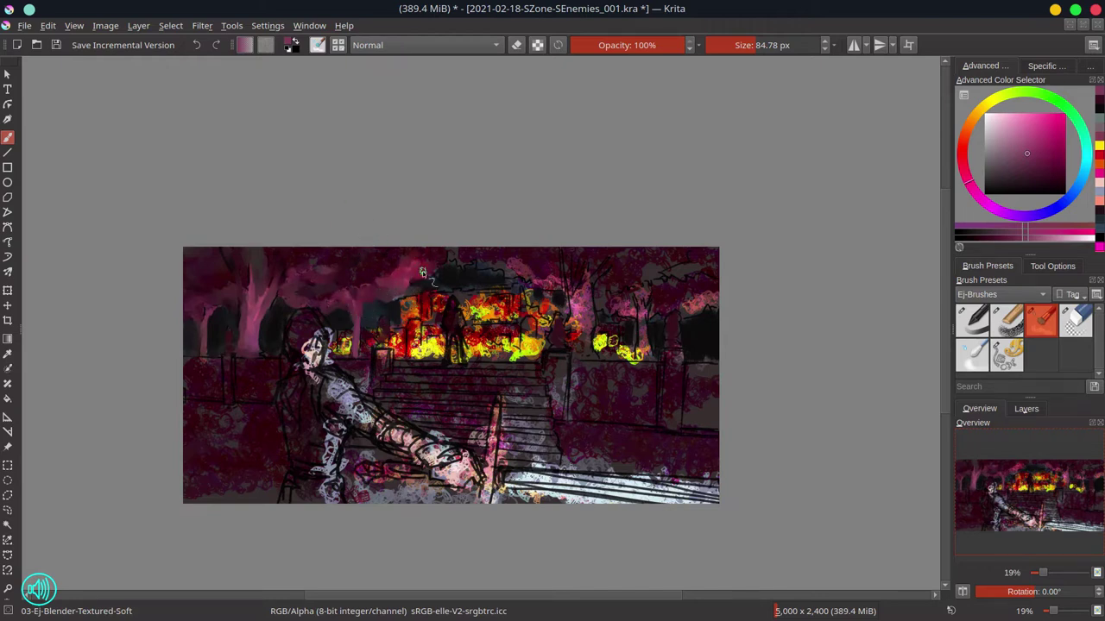
key(bracketright)
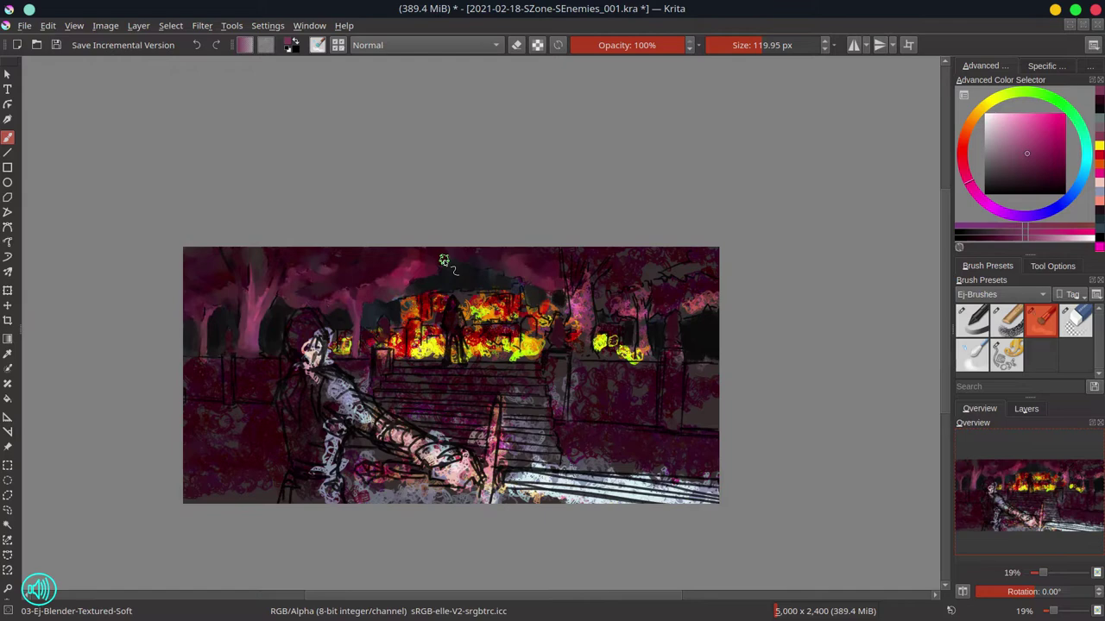
Mirror the view and scrub dark purple over the lower left and right corners
key(m)
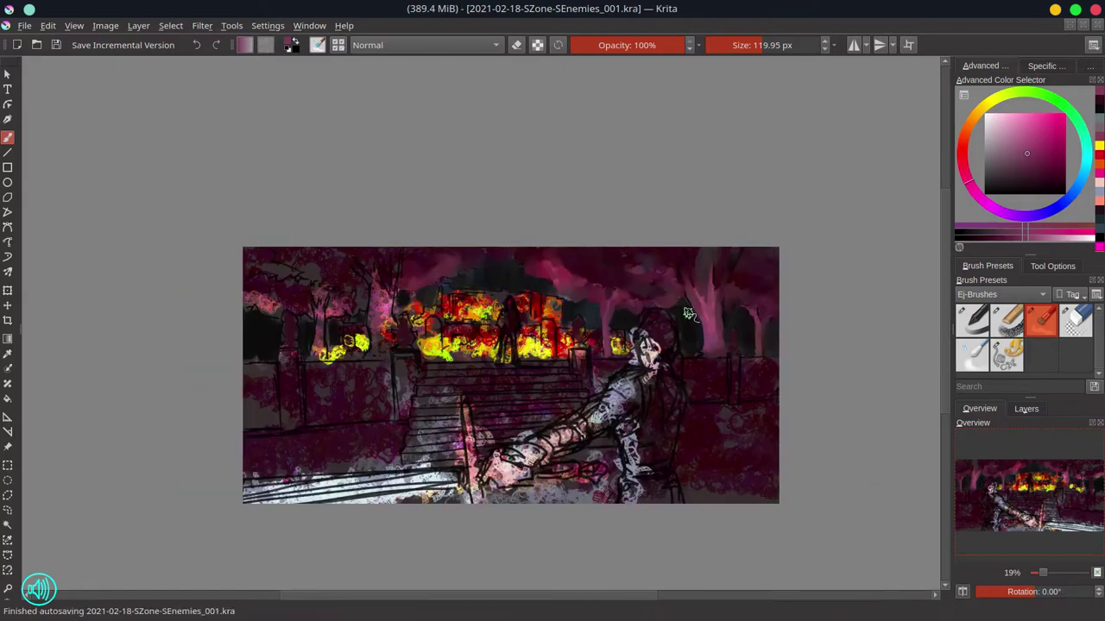
drag(381, 294, 362, 295)
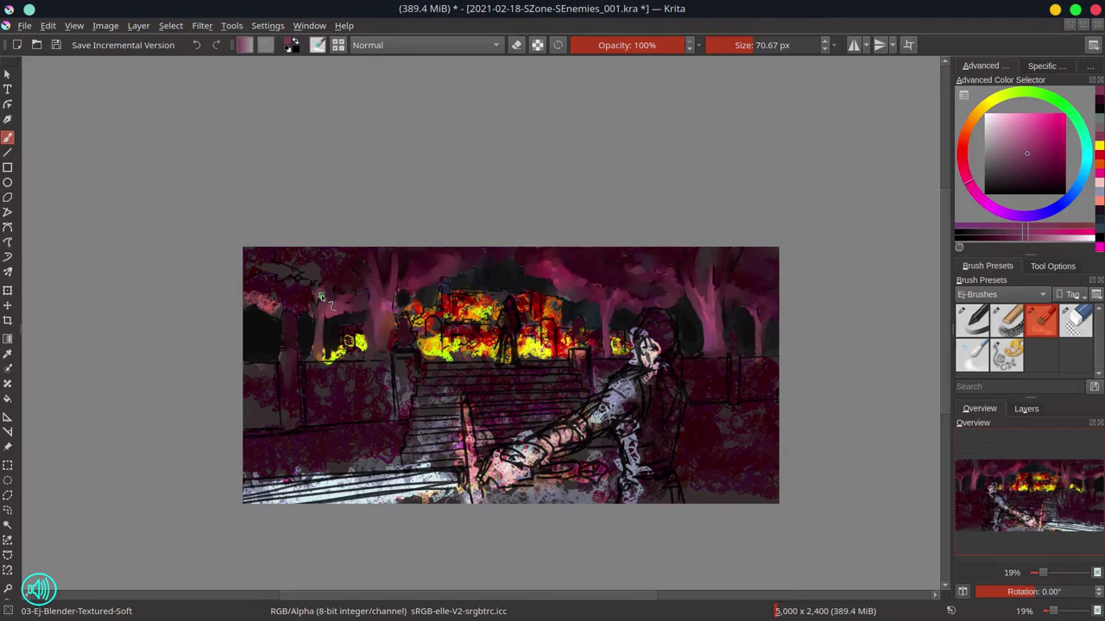
key(bracketright)
key(bracketright)
key(bracketright)
key(bracketright)
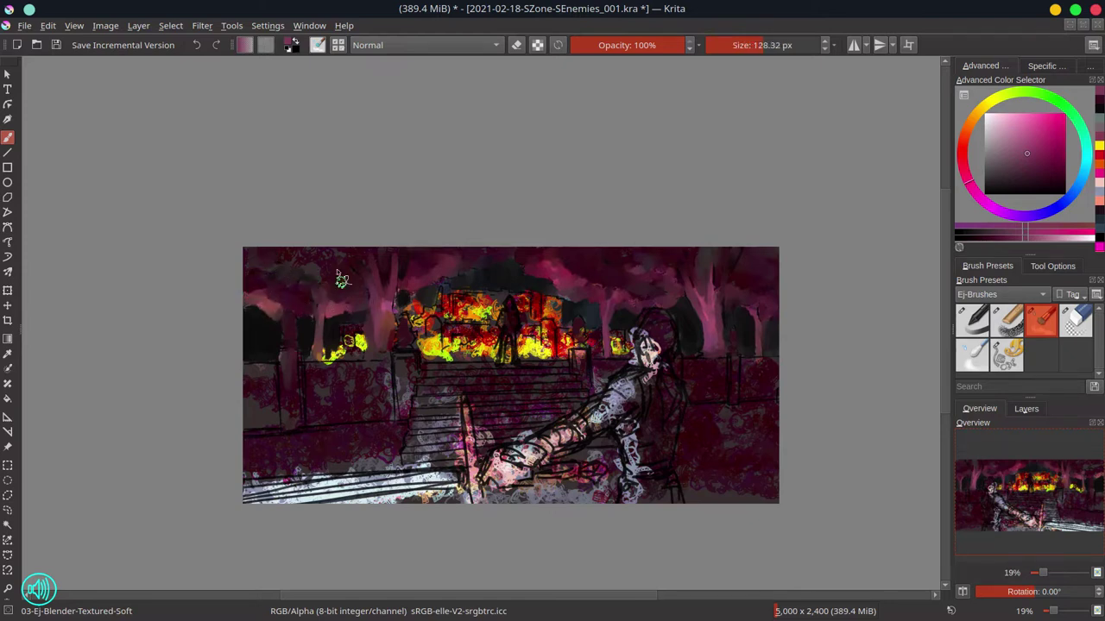
key(bracketright)
key(bracketright)
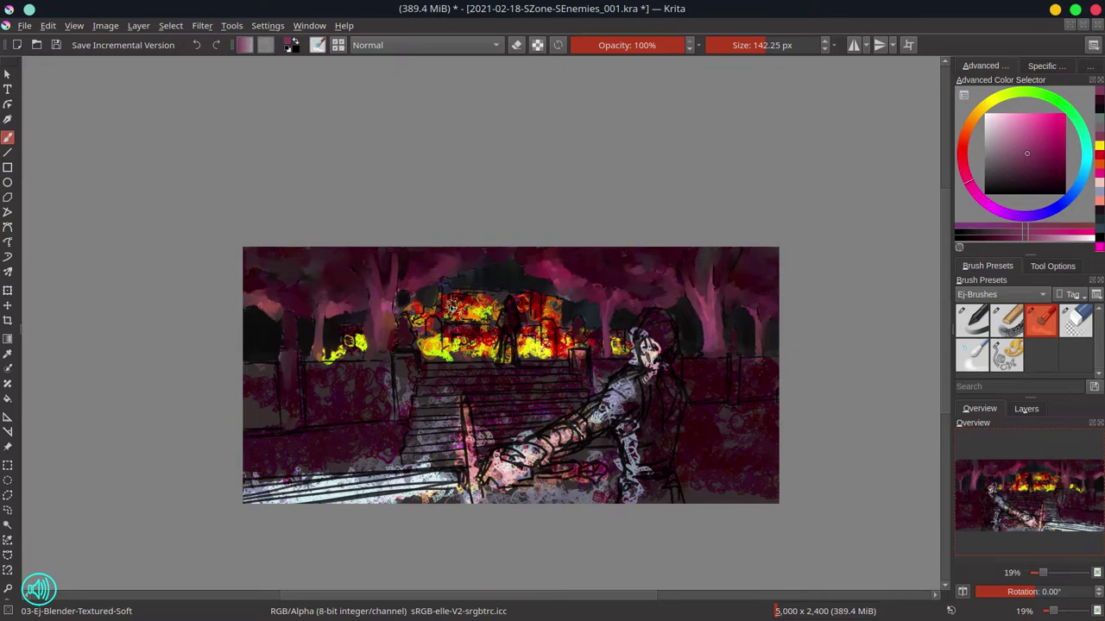
mouse_move(288, 449)
mouse_down()
mouse_move(319, 435)
mouse_move(389, 451)
mouse_move(342, 466)
mouse_move(287, 462)
mouse_move(318, 468)
mouse_up()
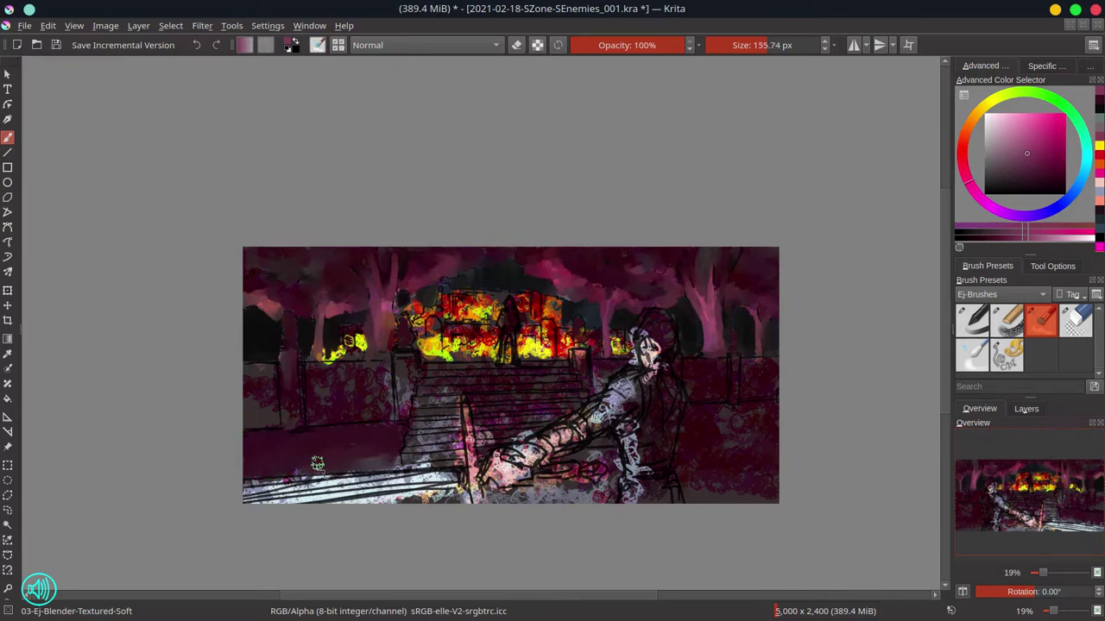
key(bracketright)
key(bracketright)
mouse_move(751, 412)
mouse_down()
mouse_move(730, 449)
mouse_move(702, 436)
mouse_move(727, 463)
mouse_move(709, 485)
mouse_move(772, 492)
mouse_up()
key(bracketright)
key(bracketright)
Zoom in on the pavilion and dab light pink Color Dodge glow into the flames
key(slash)
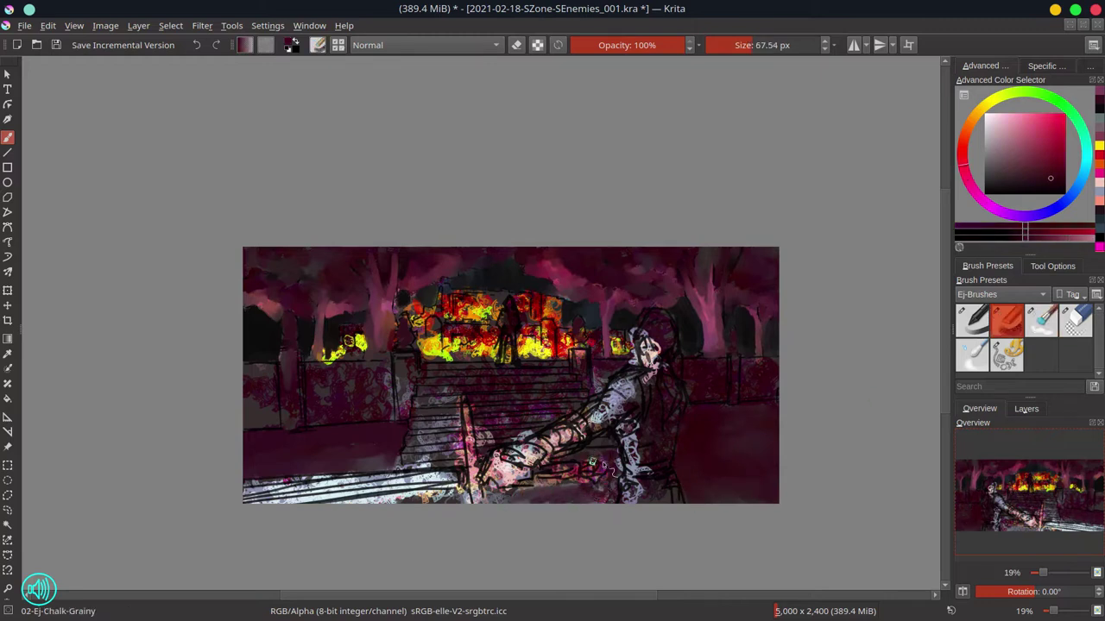
key(slash)
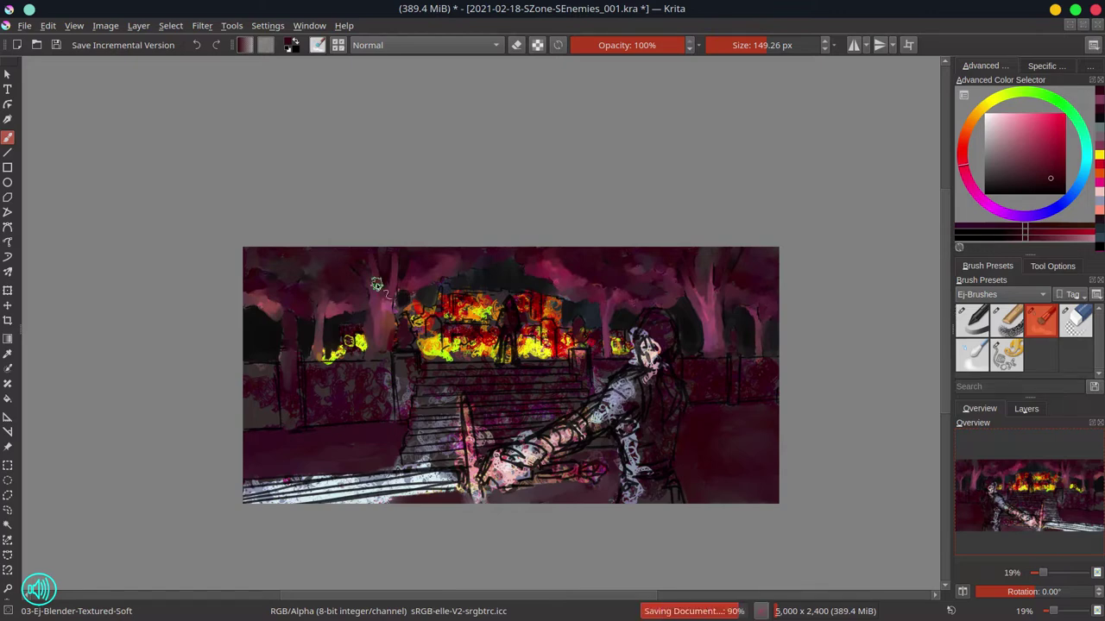
mouse_move(499, 366)
mouse_down()
mouse_move(518, 343)
mouse_move(423, 312)
mouse_up()
key(bracketleft)
key(bracketleft)
key(bracketleft)
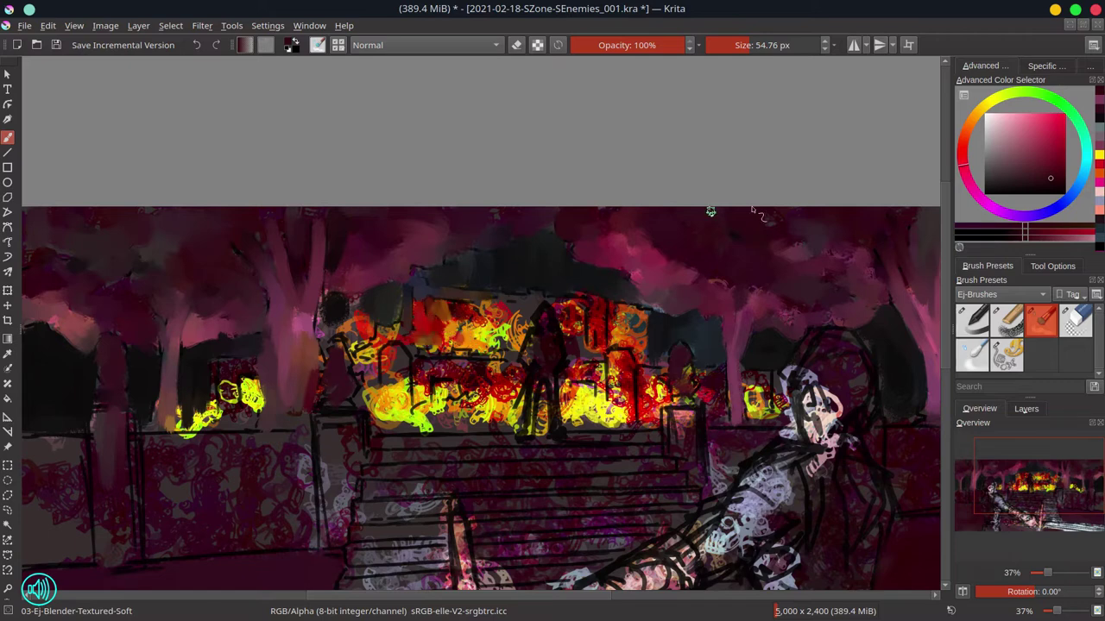
ctrl+click(500, 352)
key(slash)
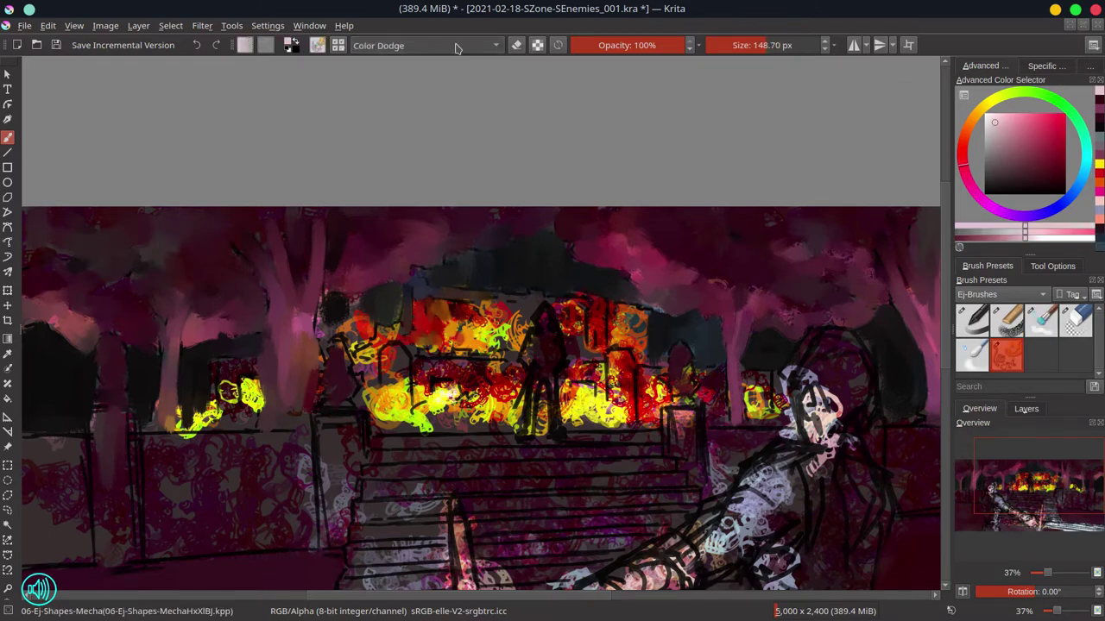
click(423, 45)
click(402, 94)
click(442, 403)
Dab more bright Color Dodge glow spots across the fire
mouse_move(449, 340)
mouse_down()
mouse_move(496, 345)
mouse_move(479, 341)
mouse_up()
click(442, 423)
click(597, 350)
click(649, 423)
click(257, 404)
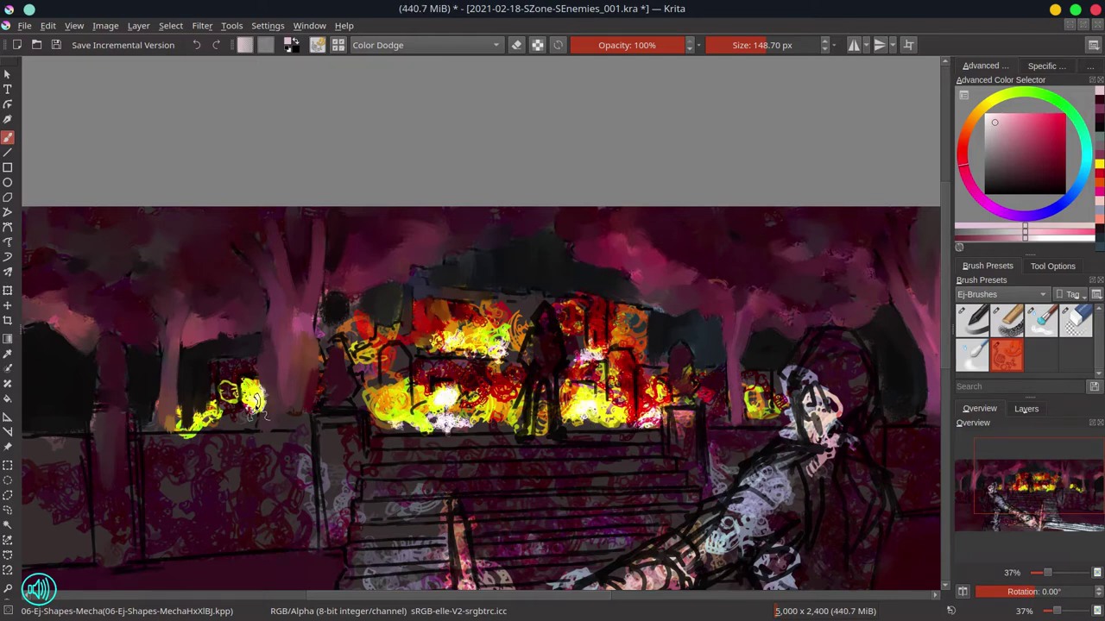
Smear the fire scribbles and left yellow glow into soft flames with the blender brush
key(slash)
mouse_move(194, 427)
mouse_down()
mouse_move(216, 395)
mouse_move(240, 368)
mouse_move(248, 404)
mouse_move(241, 391)
mouse_move(256, 398)
mouse_move(265, 368)
mouse_move(240, 415)
mouse_up()
mouse_move(384, 344)
mouse_down()
mouse_move(320, 328)
mouse_move(347, 288)
mouse_move(408, 331)
mouse_move(475, 327)
mouse_move(483, 309)
mouse_move(453, 266)
mouse_move(492, 309)
mouse_move(524, 317)
mouse_move(539, 287)
mouse_move(503, 299)
mouse_up()
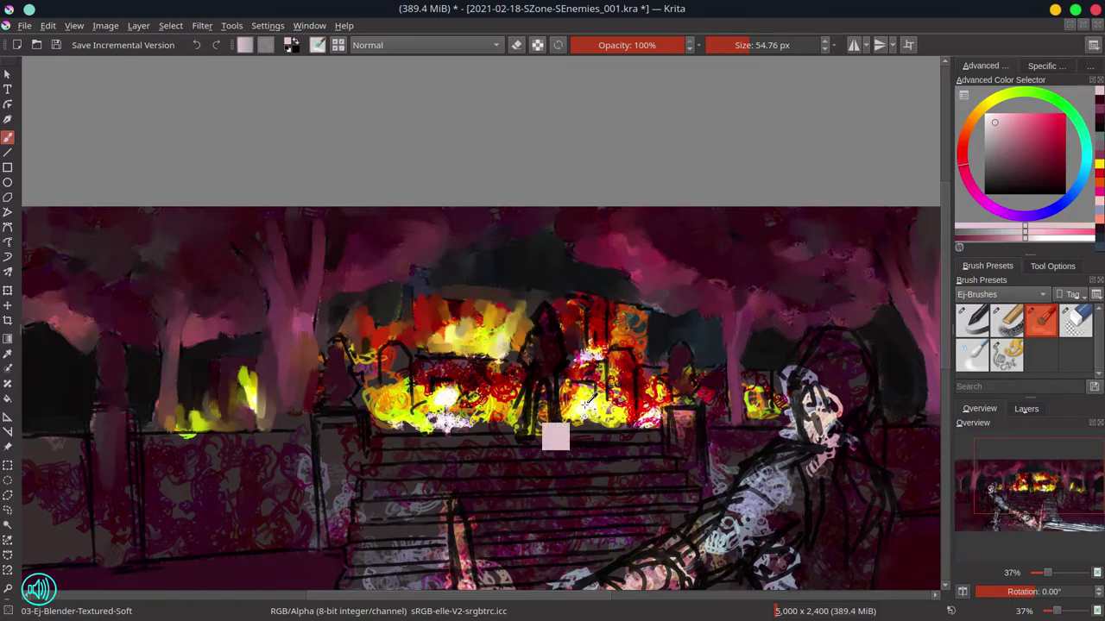
click(1046, 66)
click(983, 66)
click(1006, 319)
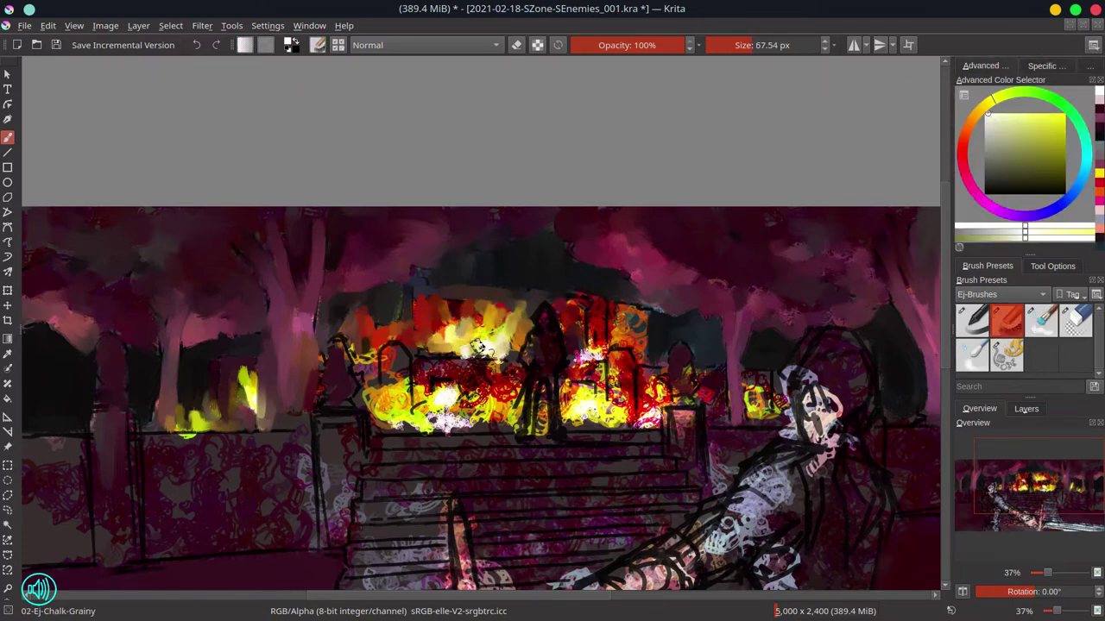
key(slash)
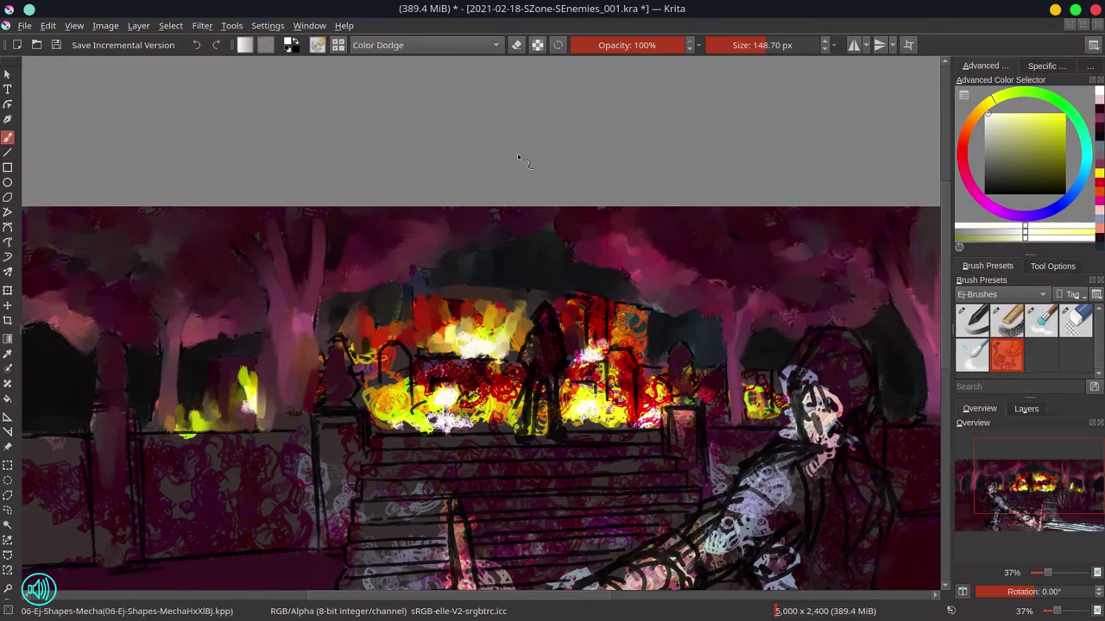
mouse_move(434, 371)
mouse_down()
mouse_move(367, 368)
mouse_move(367, 391)
mouse_move(395, 359)
mouse_move(378, 432)
mouse_move(407, 420)
mouse_move(434, 386)
mouse_move(425, 363)
mouse_move(468, 386)
mouse_move(519, 373)
mouse_move(412, 428)
mouse_move(479, 432)
mouse_move(485, 360)
mouse_move(530, 360)
mouse_move(493, 419)
mouse_move(518, 428)
mouse_move(490, 429)
mouse_move(469, 409)
mouse_move(496, 412)
mouse_move(423, 424)
mouse_move(575, 419)
mouse_move(546, 400)
mouse_move(535, 432)
mouse_move(569, 407)
mouse_move(586, 355)
mouse_move(604, 348)
mouse_move(633, 364)
mouse_move(587, 399)
mouse_move(595, 371)
mouse_up()
mouse_move(422, 402)
mouse_down()
mouse_move(405, 356)
mouse_move(385, 376)
mouse_up()
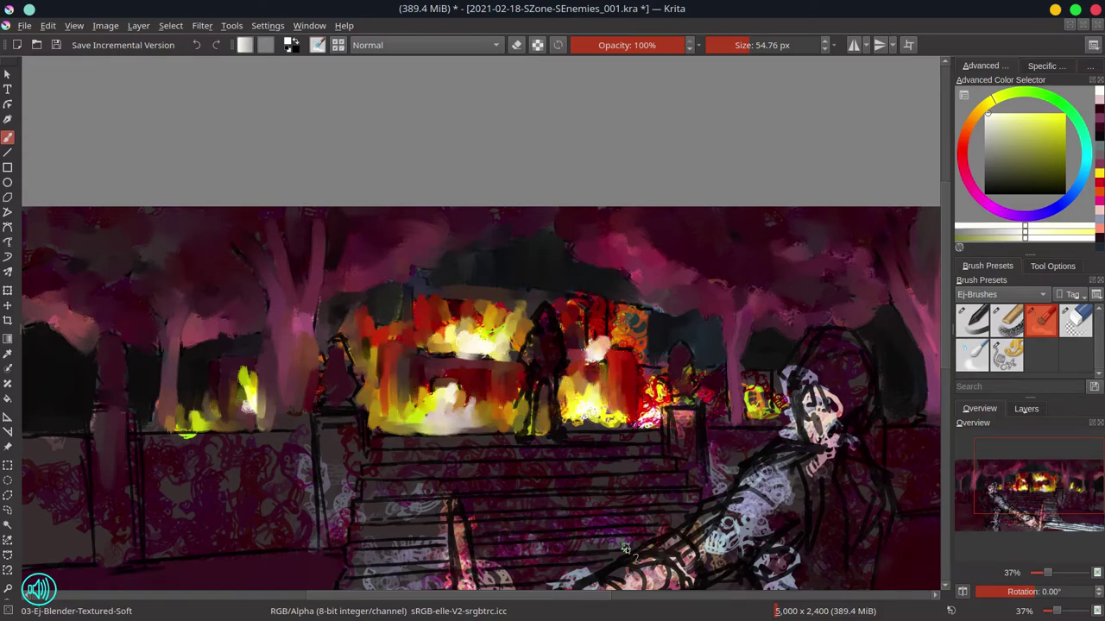
Paint orange chalk strokes above and along the edges of the fire
key(/)
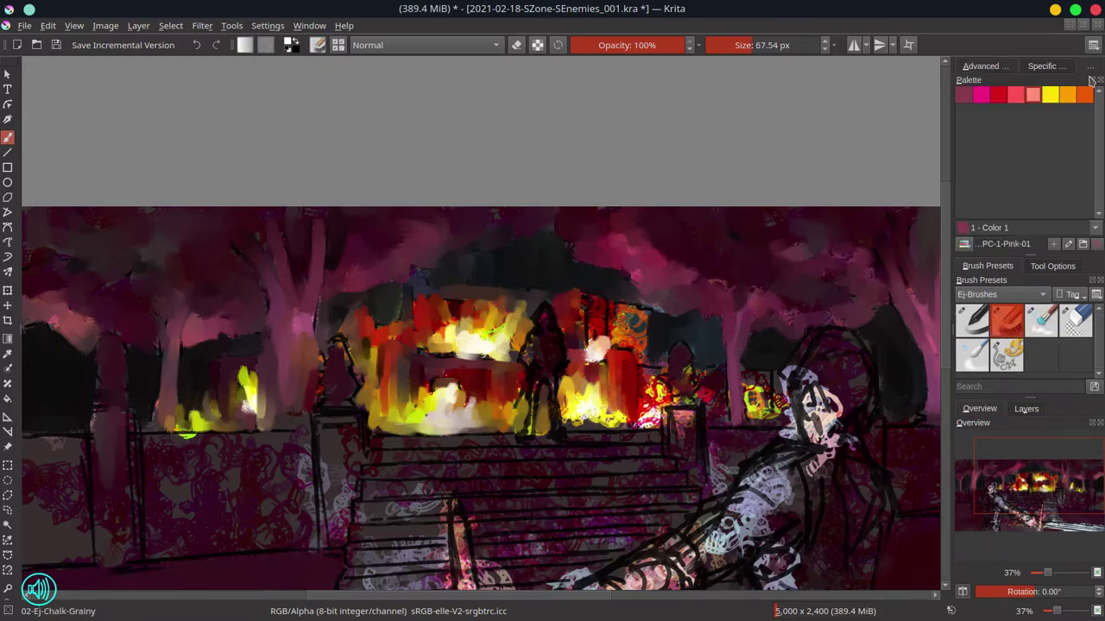
mouse_move(466, 290)
mouse_down()
mouse_move(462, 278)
mouse_move(457, 293)
mouse_up()
mouse_move(375, 319)
mouse_down()
mouse_move(339, 324)
mouse_move(349, 284)
mouse_up()
mouse_move(656, 367)
mouse_down()
mouse_move(703, 318)
mouse_move(720, 345)
mouse_up()
drag(474, 281, 532, 244)
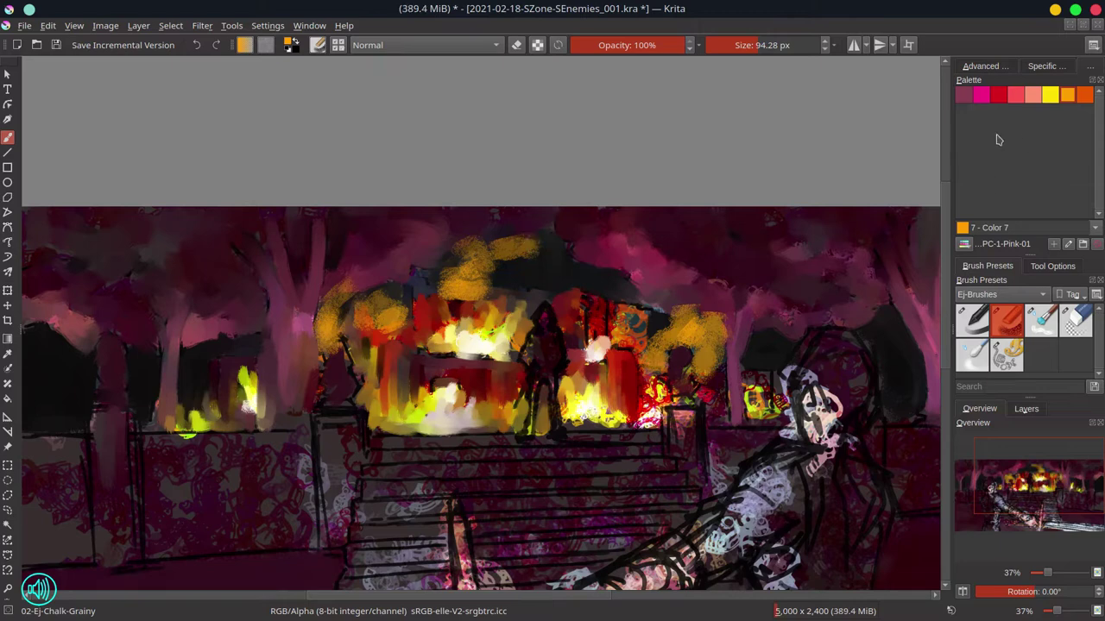
Blend the orange strokes, smudge the fire's right glow and darken the right lantern
key(/)
mouse_move(470, 263)
mouse_down()
mouse_move(505, 248)
mouse_move(483, 298)
mouse_up()
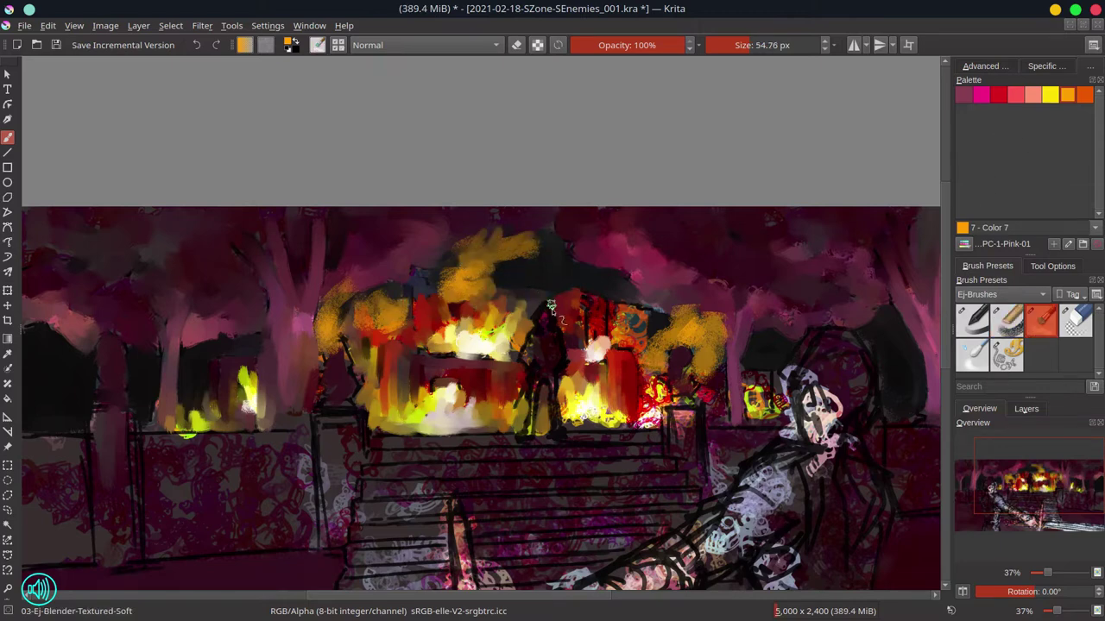
mouse_move(619, 343)
mouse_down()
mouse_move(590, 321)
mouse_move(604, 359)
mouse_move(657, 388)
mouse_move(671, 421)
mouse_move(571, 427)
mouse_move(595, 400)
mouse_up()
mouse_move(690, 380)
mouse_down()
mouse_move(709, 399)
mouse_move(761, 394)
mouse_move(764, 376)
mouse_move(756, 420)
mouse_move(786, 379)
mouse_up()
Paint the central figure as a dark silhouette, then zoom out to the full canvas
key([)
key(])
mouse_move(549, 356)
mouse_down()
mouse_move(543, 328)
mouse_move(540, 366)
mouse_move(560, 427)
mouse_move(524, 355)
mouse_up()
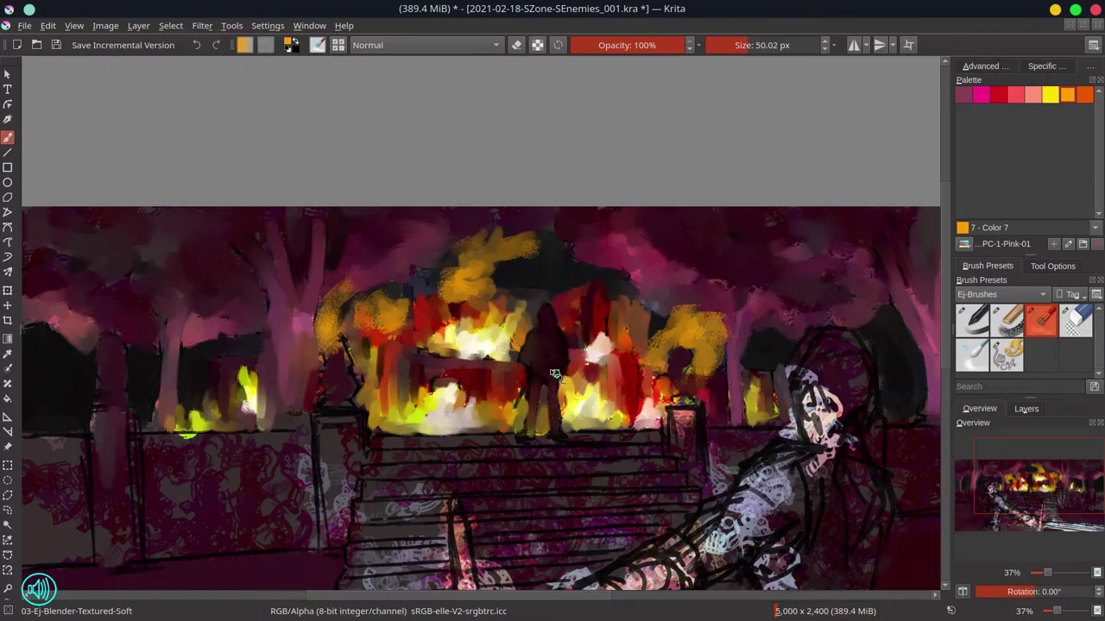
key([)
key(minus)
key(minus)
mouse_move(590, 402)
mouse_down()
mouse_move(559, 400)
mouse_move(597, 372)
mouse_up()
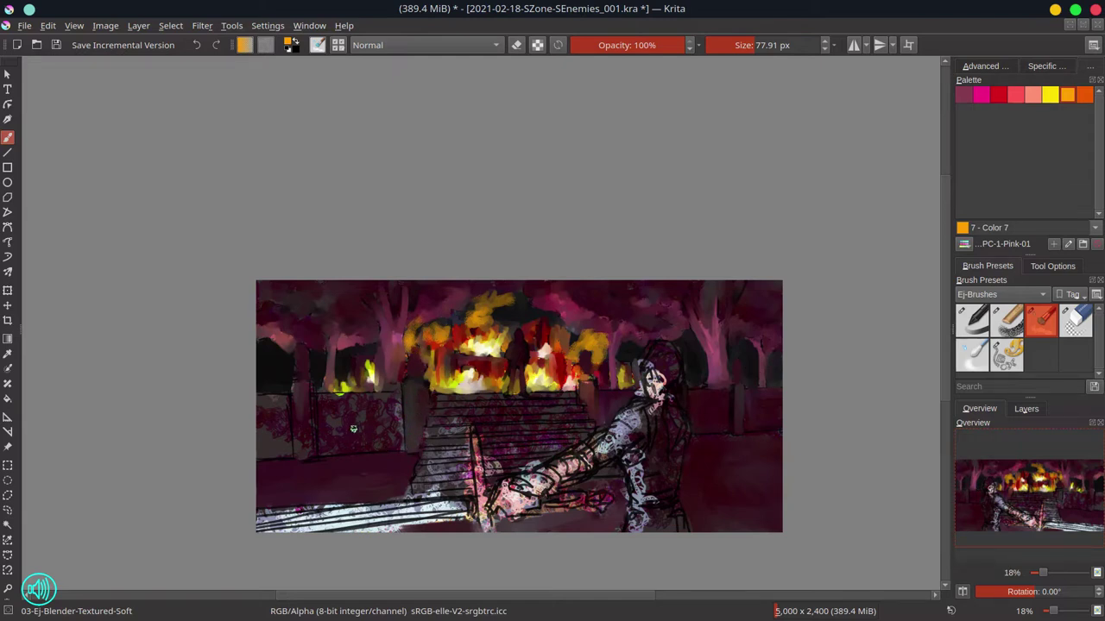
Paint over the speckled left wall in dark purple
key(bracketright)
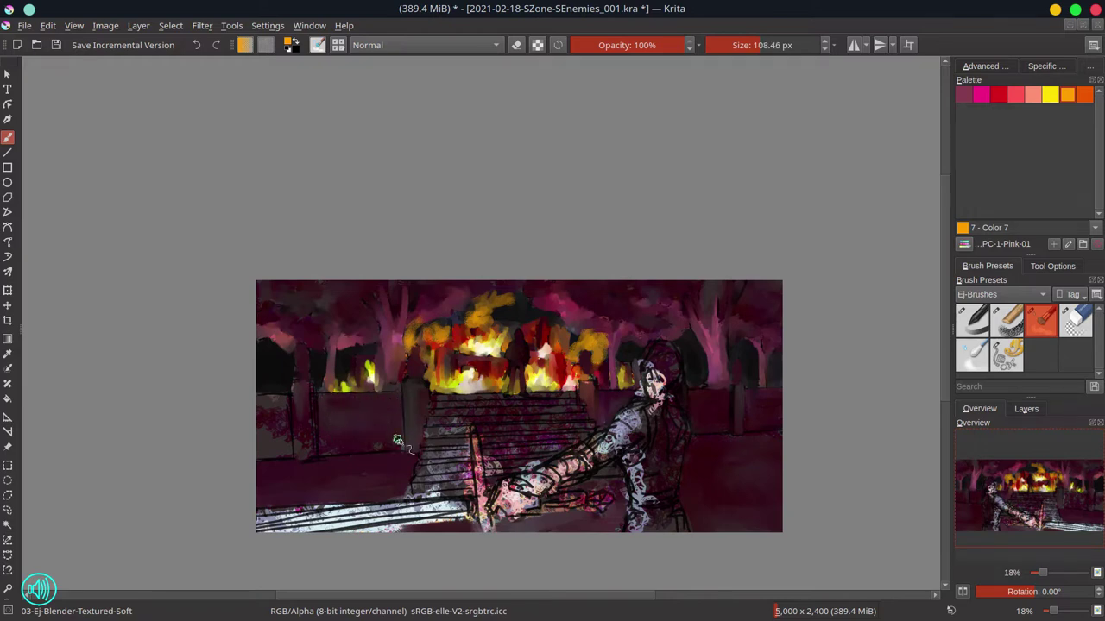
key(bracketleft)
key(bracketleft)
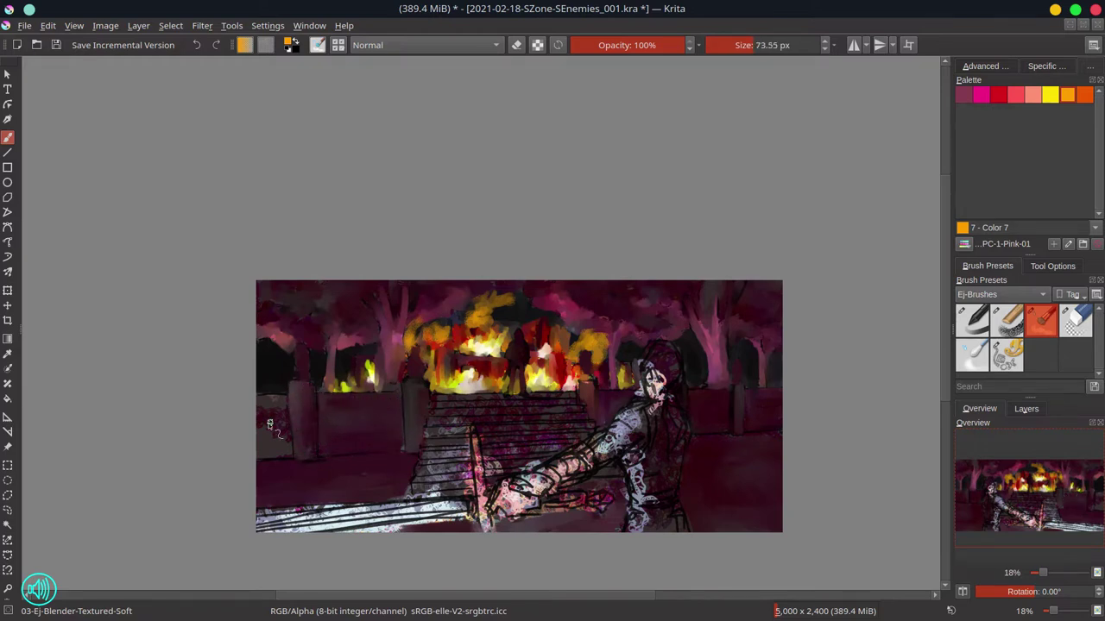
key(bracketright)
drag(290, 404, 251, 449)
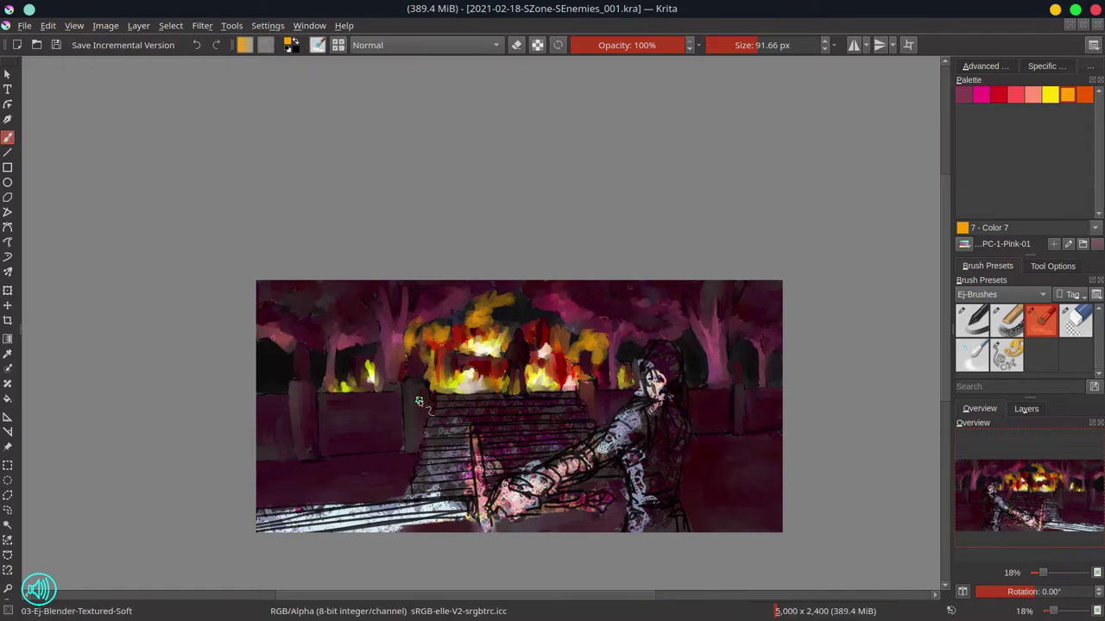
Tilt the canvas view and resize the brush for darkening the stairs
key(bracketleft)
mouse_move(602, 396)
mouse_down()
mouse_move(645, 438)
mouse_move(526, 400)
mouse_move(451, 399)
mouse_move(615, 353)
mouse_move(489, 393)
mouse_move(616, 361)
mouse_move(470, 415)
mouse_move(630, 380)
mouse_move(526, 414)
mouse_move(572, 429)
mouse_move(565, 412)
mouse_move(526, 455)
mouse_move(422, 496)
mouse_move(518, 475)
mouse_move(432, 526)
mouse_up()
key(bracketleft)
key(bracketright)
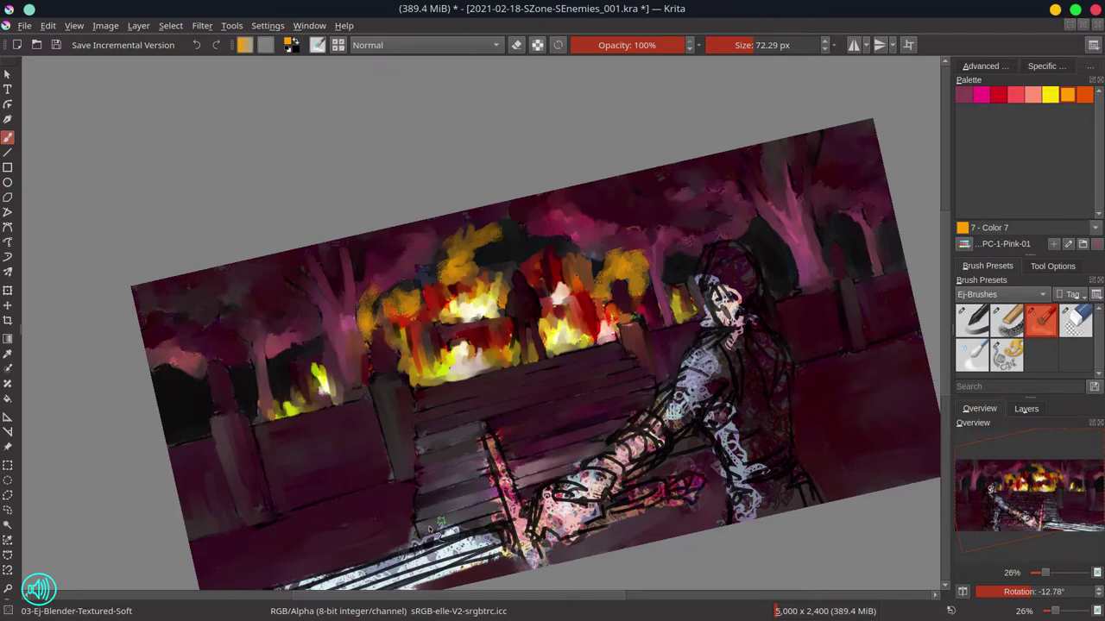
Cover the light bench leg in brown, smudge the foreground boards greyish, and save
scroll(695, 471, down, 3)
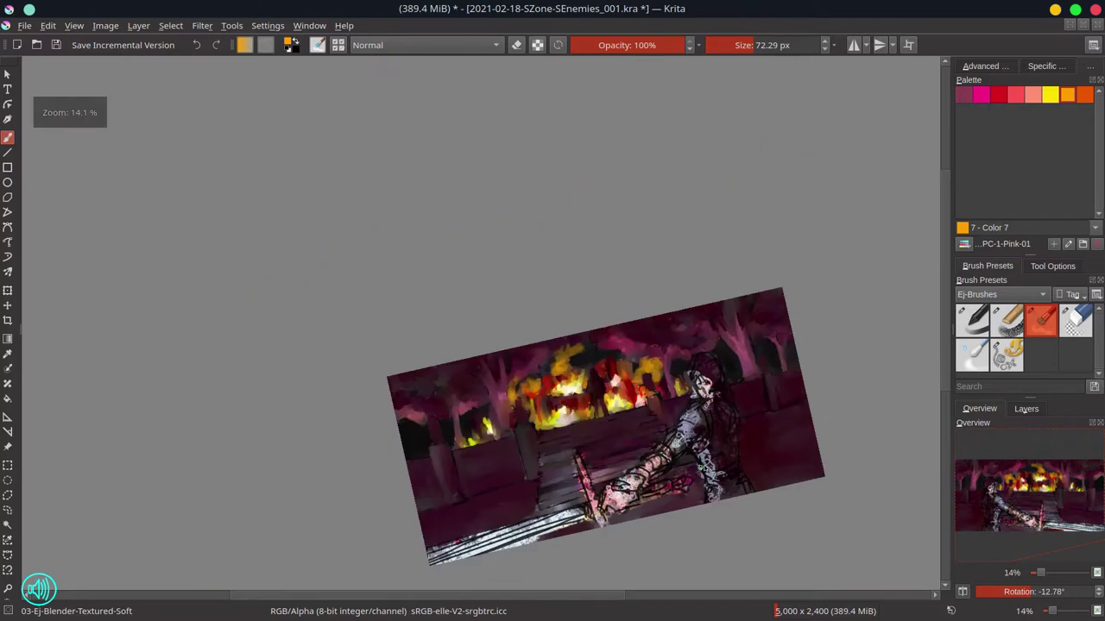
key(bracketright)
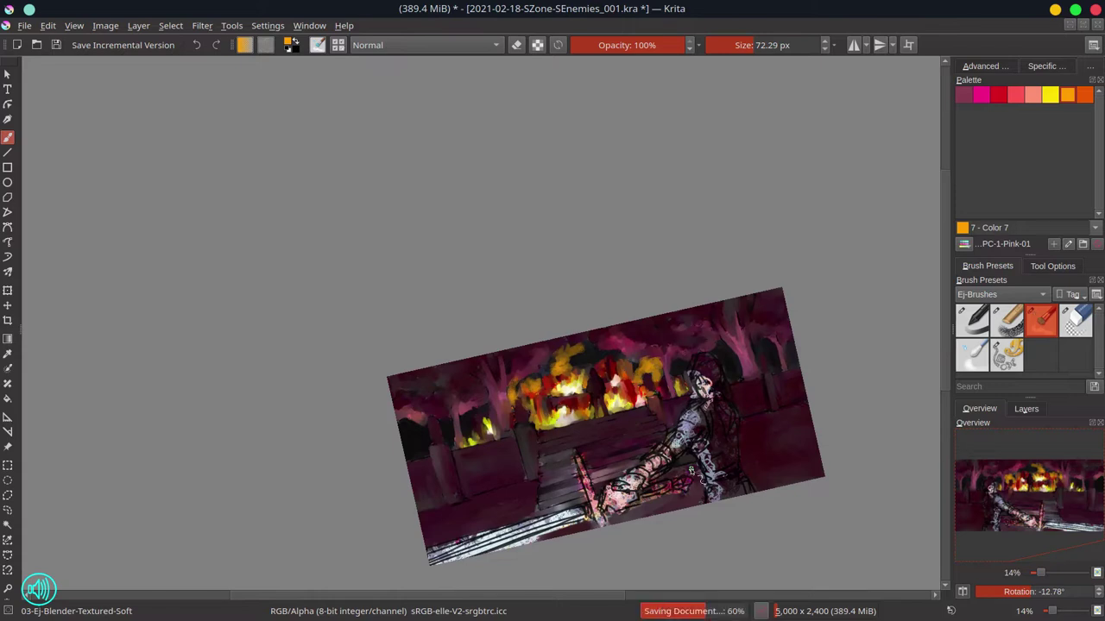
mouse_move(589, 464)
mouse_down()
mouse_move(589, 505)
mouse_move(604, 525)
mouse_up()
key(bracketright)
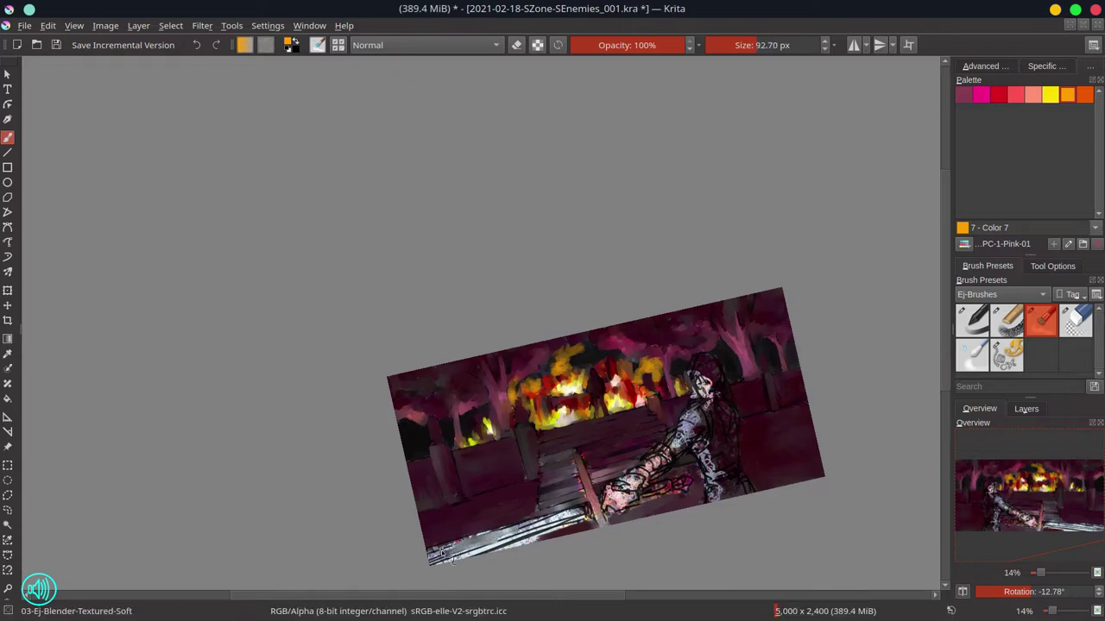
mouse_move(444, 550)
mouse_down()
mouse_move(569, 528)
mouse_move(559, 518)
mouse_move(587, 513)
mouse_move(419, 565)
mouse_move(591, 519)
mouse_move(576, 470)
mouse_up()
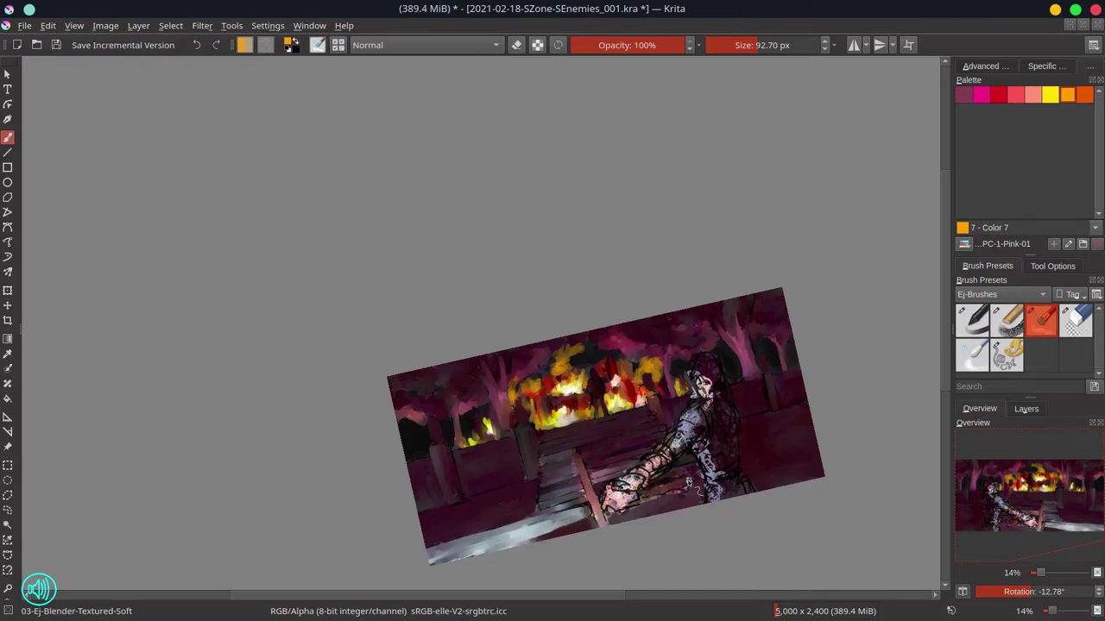
key(ctrl+s)
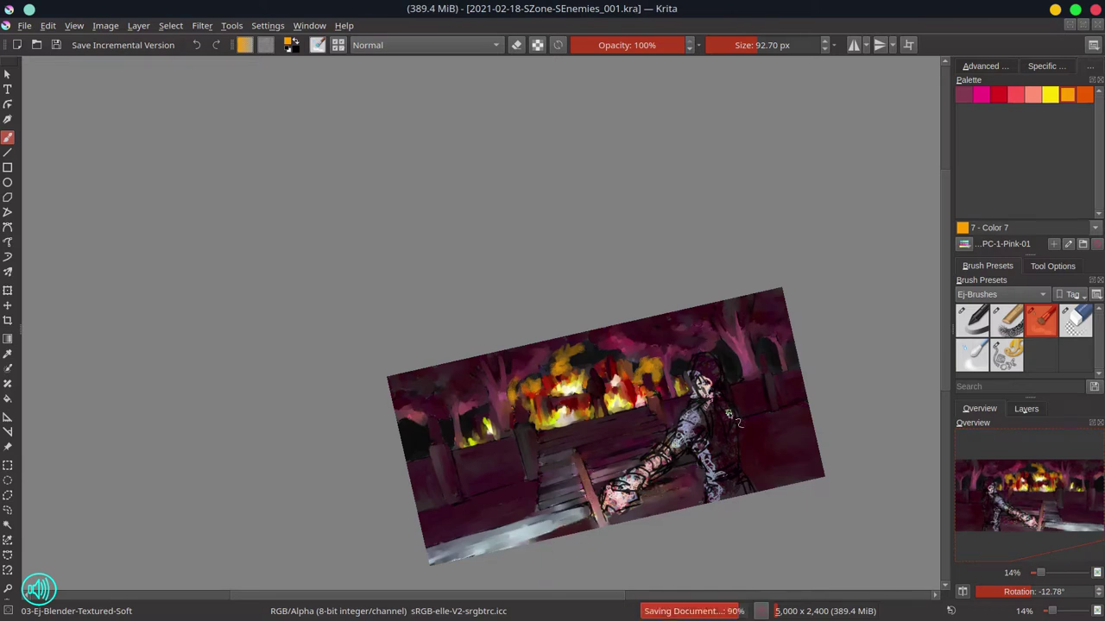
Level the view, zoom in and paint over the swordsman's hand
key(5)
scroll(667, 287, up, 4)
mouse_move(496, 436)
mouse_down()
mouse_move(534, 458)
mouse_move(482, 451)
mouse_move(474, 427)
mouse_move(538, 428)
mouse_move(540, 409)
mouse_move(552, 421)
mouse_move(578, 390)
mouse_move(588, 395)
mouse_move(589, 374)
mouse_move(611, 374)
mouse_move(629, 336)
mouse_move(658, 326)
mouse_move(617, 373)
mouse_move(611, 348)
mouse_move(641, 361)
mouse_move(663, 343)
mouse_move(643, 304)
mouse_move(671, 255)
mouse_move(664, 274)
mouse_move(682, 265)
mouse_move(689, 309)
mouse_move(690, 258)
mouse_move(665, 251)
mouse_move(698, 291)
mouse_move(699, 350)
mouse_move(691, 375)
mouse_move(634, 346)
mouse_move(661, 366)
mouse_move(660, 390)
mouse_move(635, 386)
mouse_move(688, 378)
mouse_move(709, 359)
mouse_move(696, 418)
mouse_move(653, 434)
mouse_move(660, 451)
mouse_move(637, 481)
mouse_move(638, 454)
mouse_move(683, 468)
mouse_up()
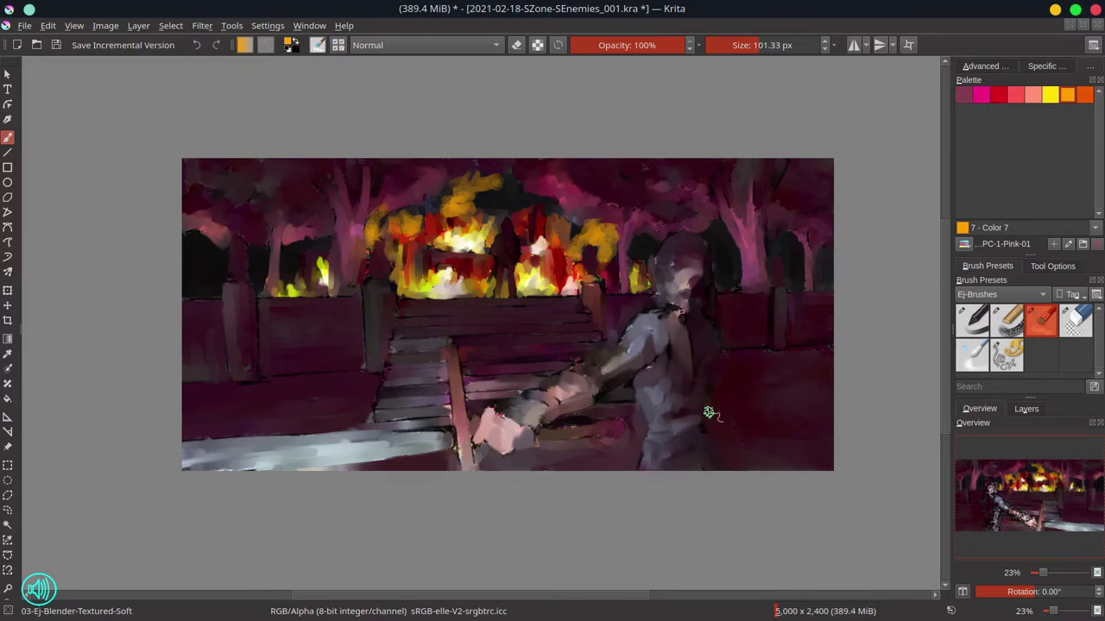
Paint a green-cyan Color Dodge glow along the blade with Chalk-Grainy, blend it, and save
click(981, 65)
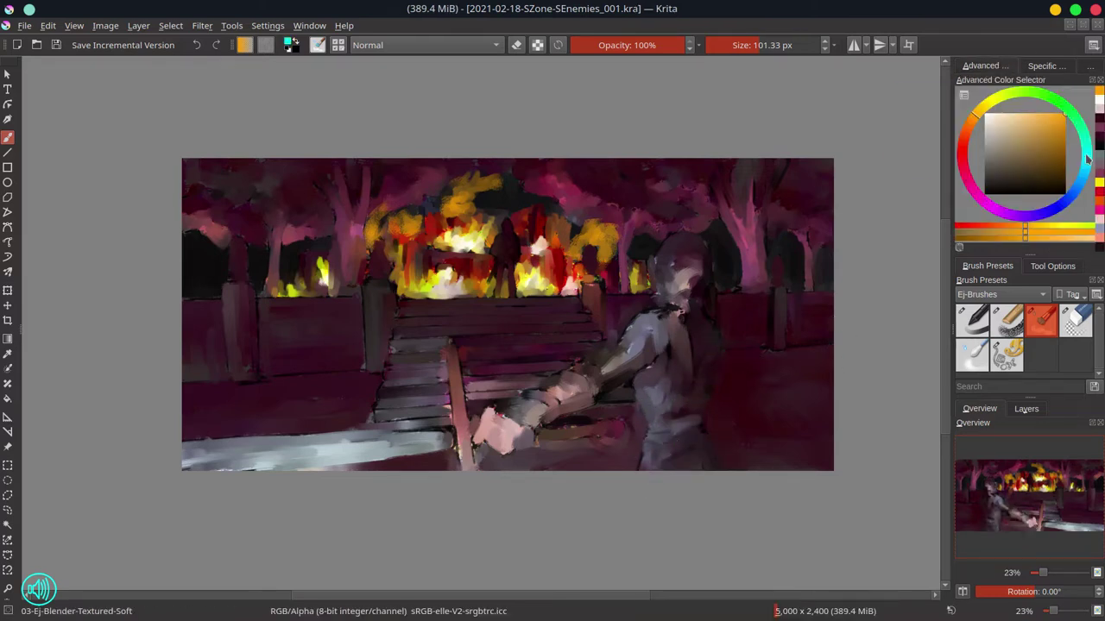
click(1043, 155)
click(406, 43)
click(405, 33)
key(/)
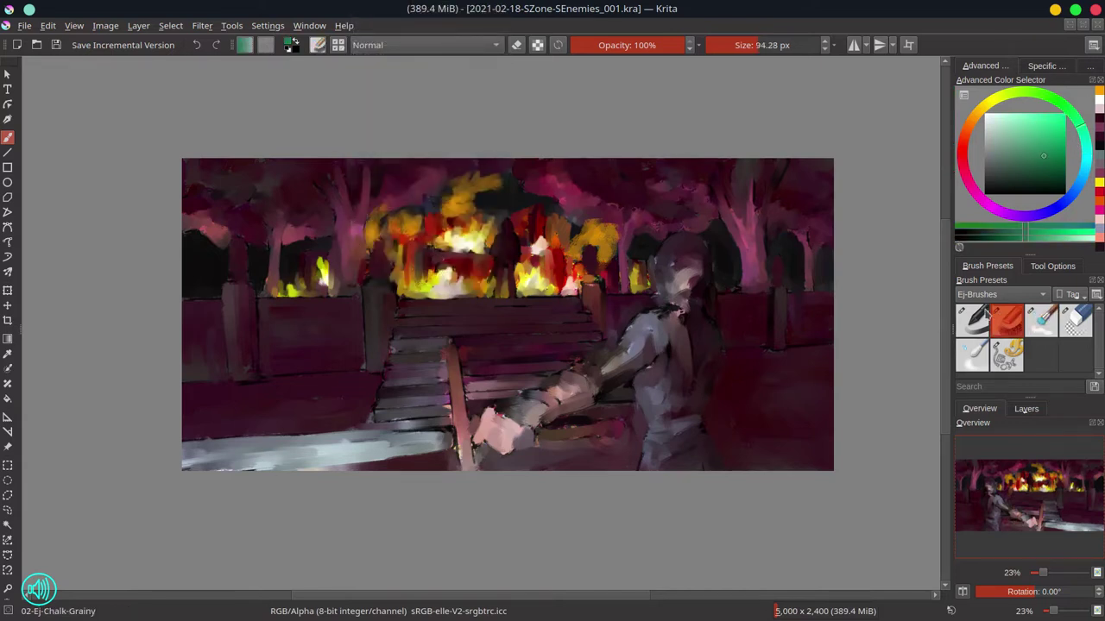
drag(259, 458, 401, 458)
drag(185, 461, 379, 451)
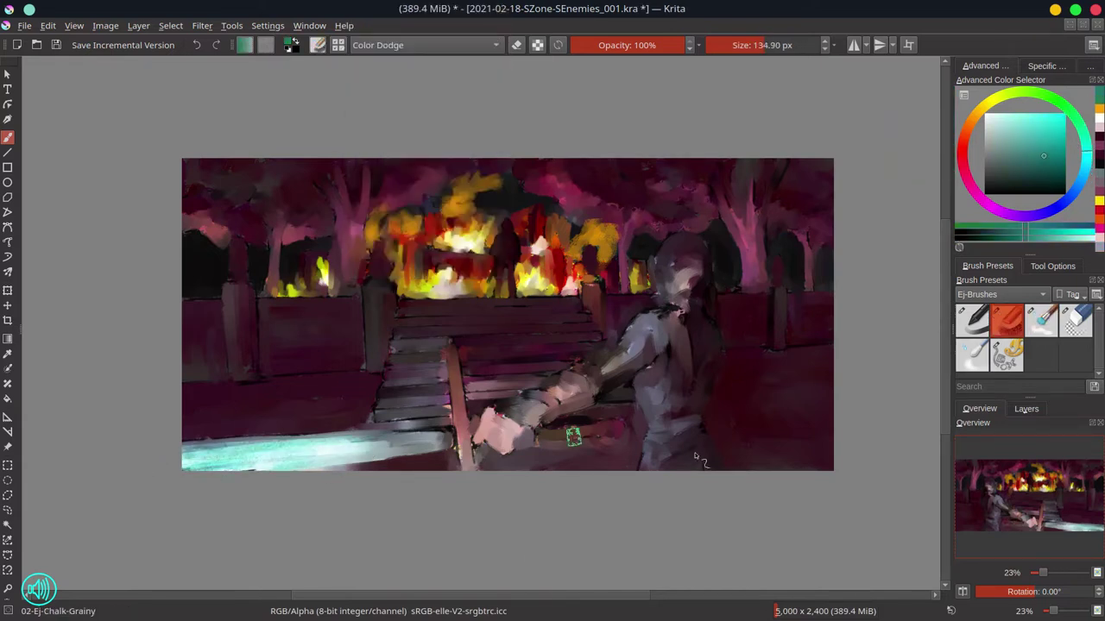
key(/)
mouse_move(299, 457)
mouse_down()
mouse_move(187, 449)
mouse_move(303, 447)
mouse_move(203, 470)
mouse_move(281, 471)
mouse_move(457, 439)
mouse_up()
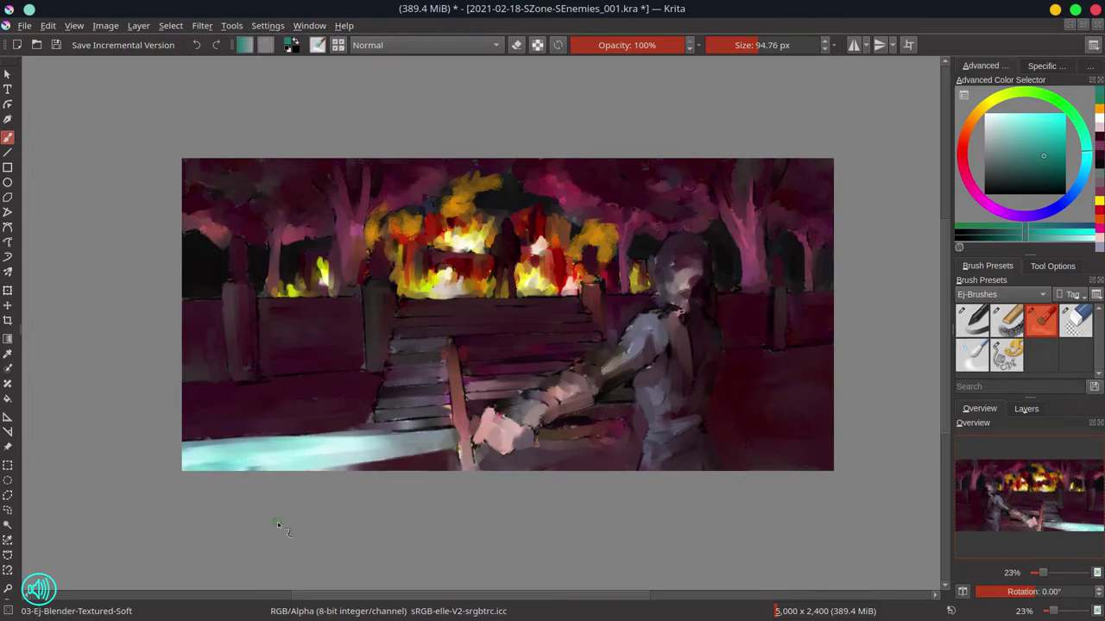
key(ctrl+s)
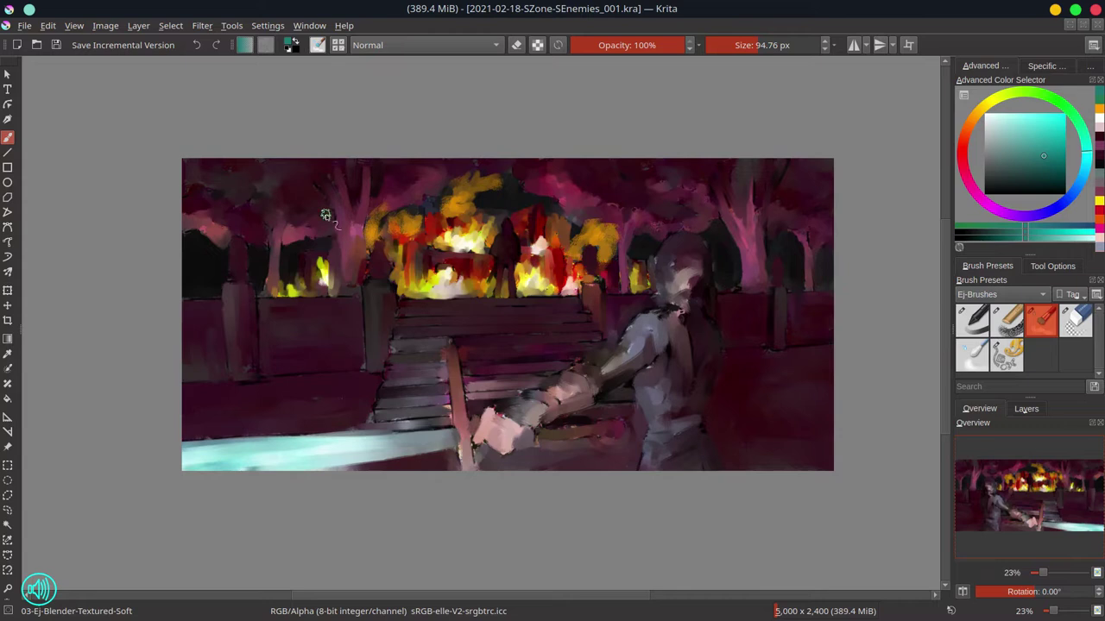
Switch to the grainy chalk brush, set it to Normal blending, and shrink it
key(slash)
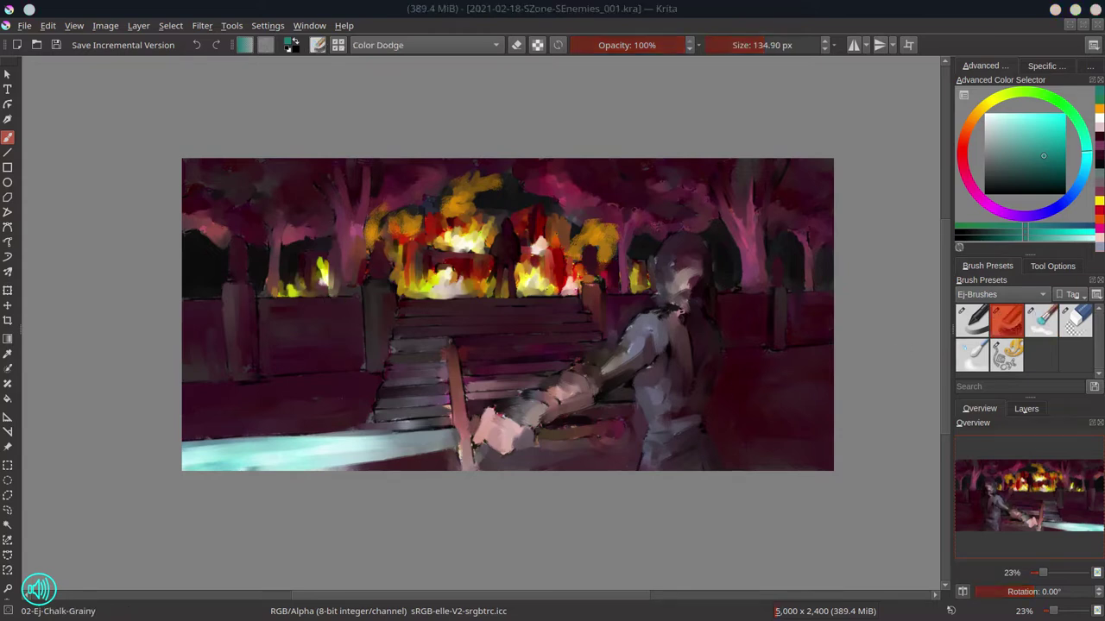
ctrl+click(222, 244)
key(bracketleft)
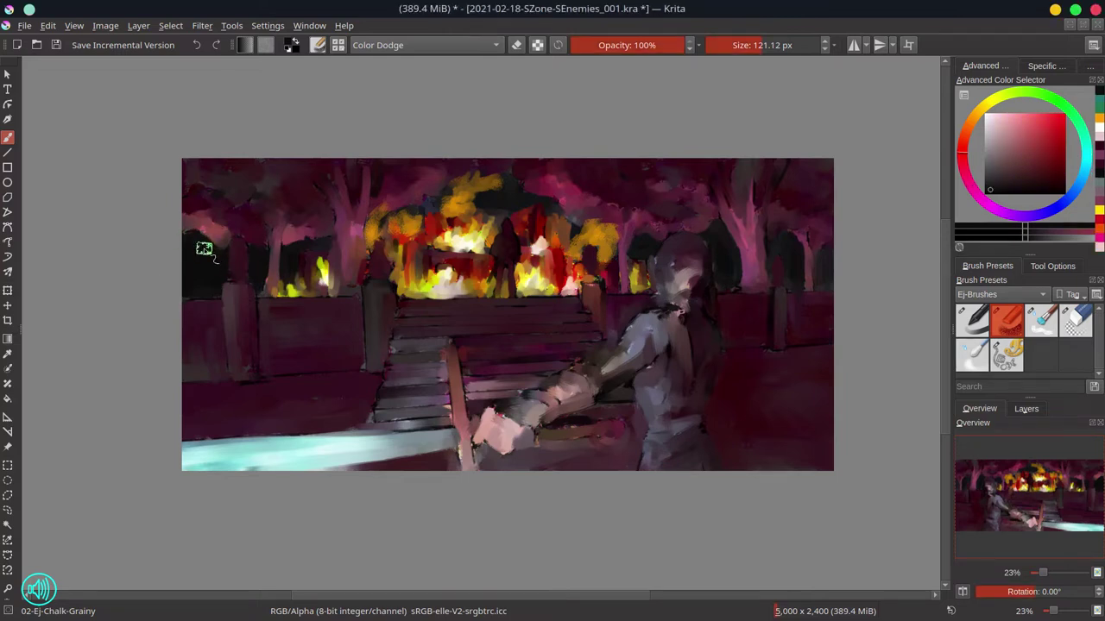
click(423, 45)
click(437, 93)
key(bracketleft)
key(bracketleft)
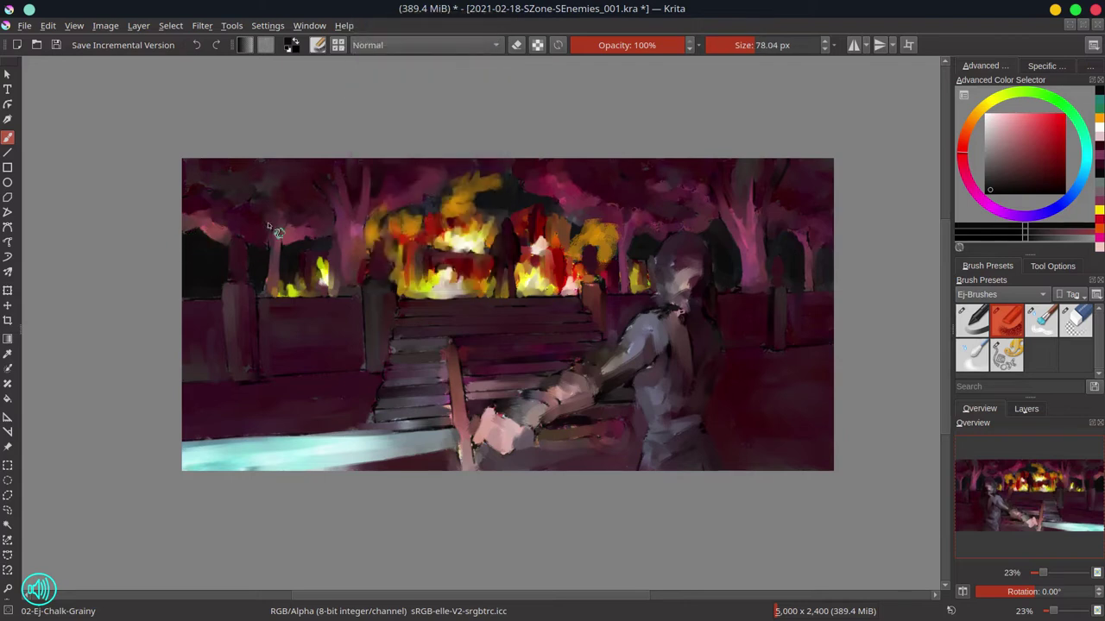
ctrl+click(293, 264)
key(bracketleft)
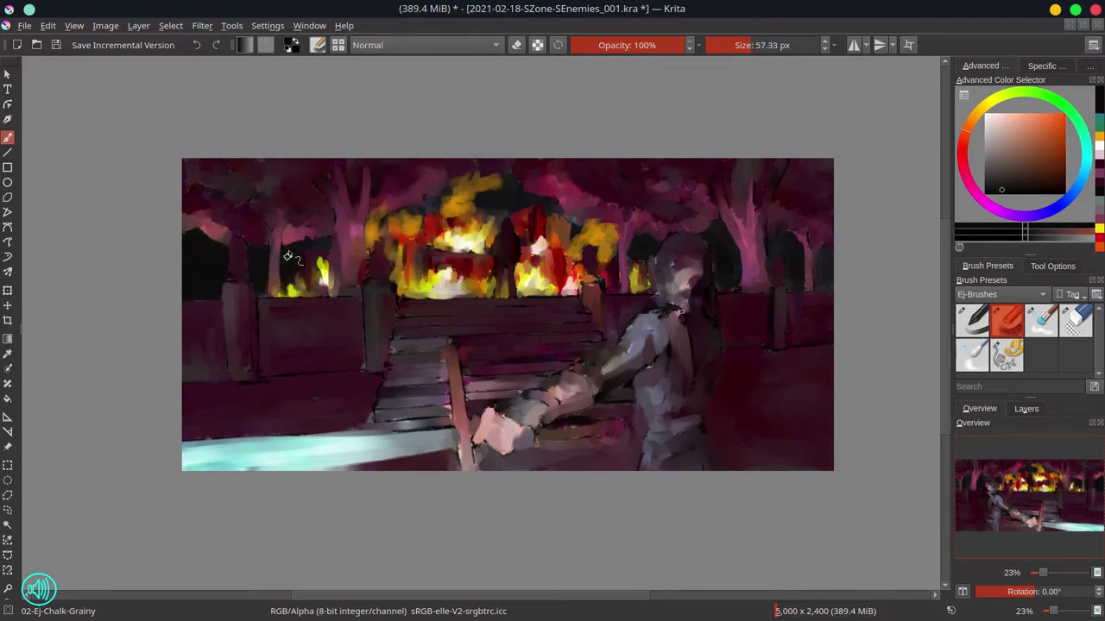
Paint thin yellow-green rim lines along the fence top and the left tree edges
ctrl+click(371, 226)
ctrl+click(321, 246)
ctrl+click(372, 235)
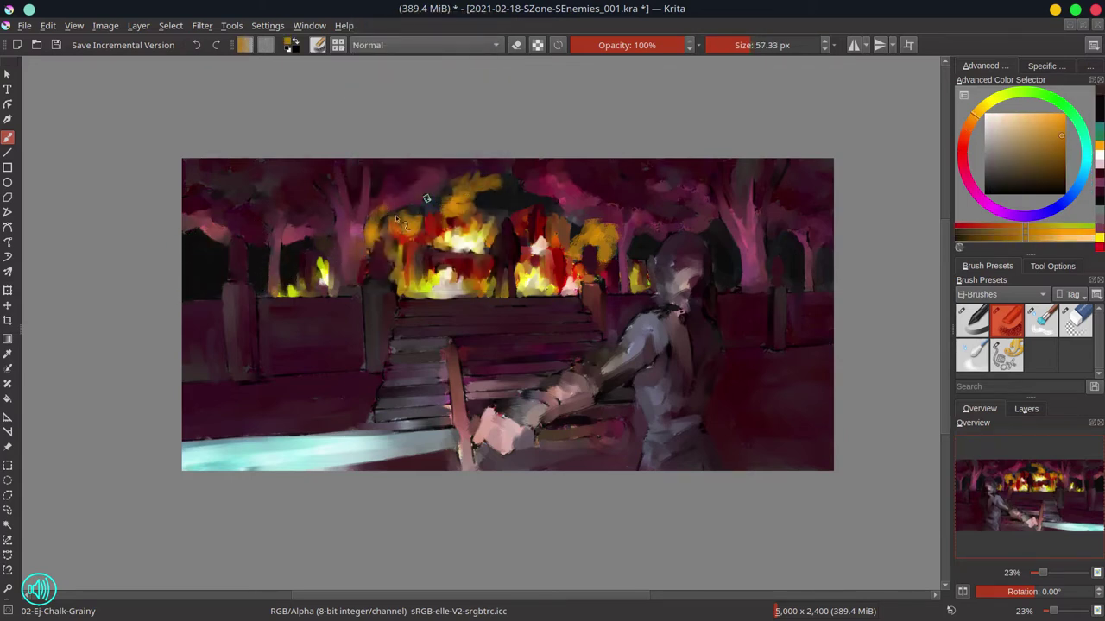
ctrl+click(335, 255)
key(bracketleft)
ctrl+click(331, 290)
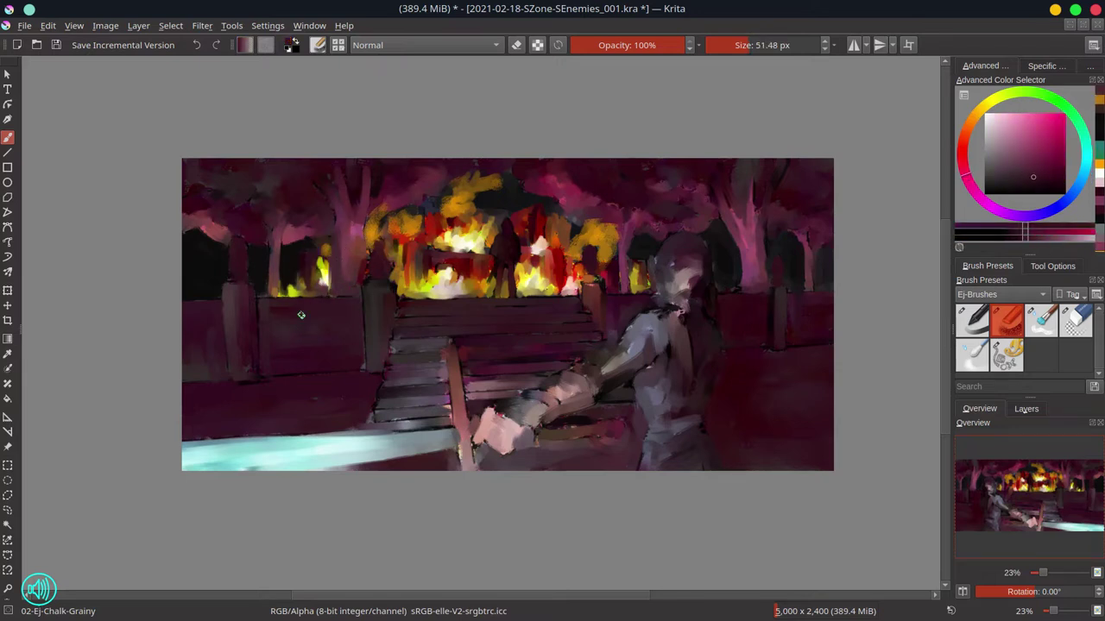
key(bracketleft)
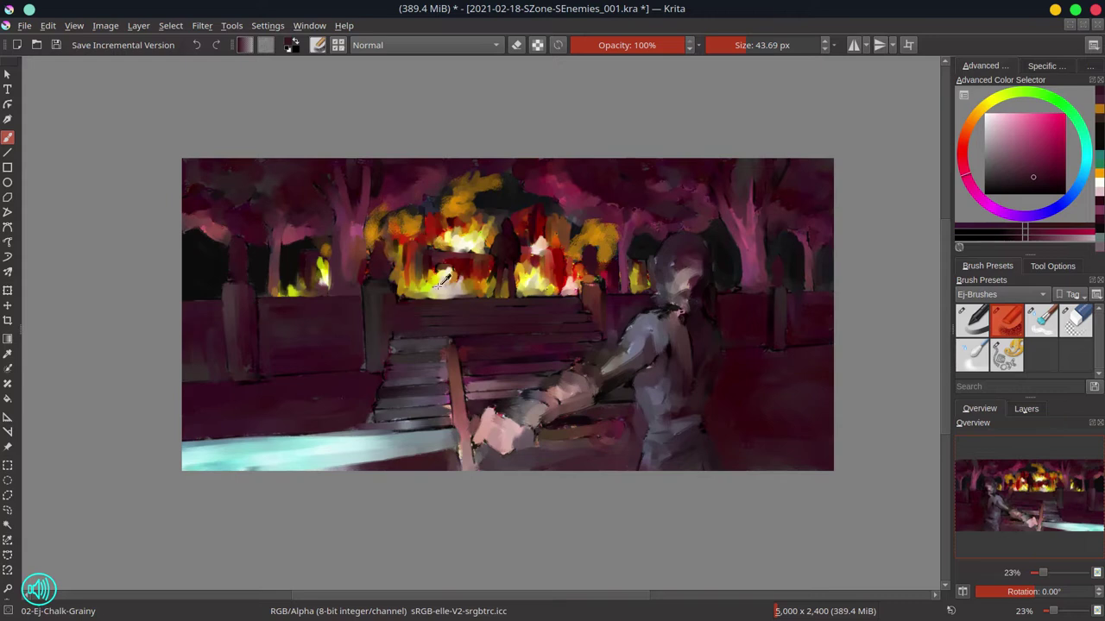
ctrl+click(291, 290)
key(bracketleft)
key(bracketleft)
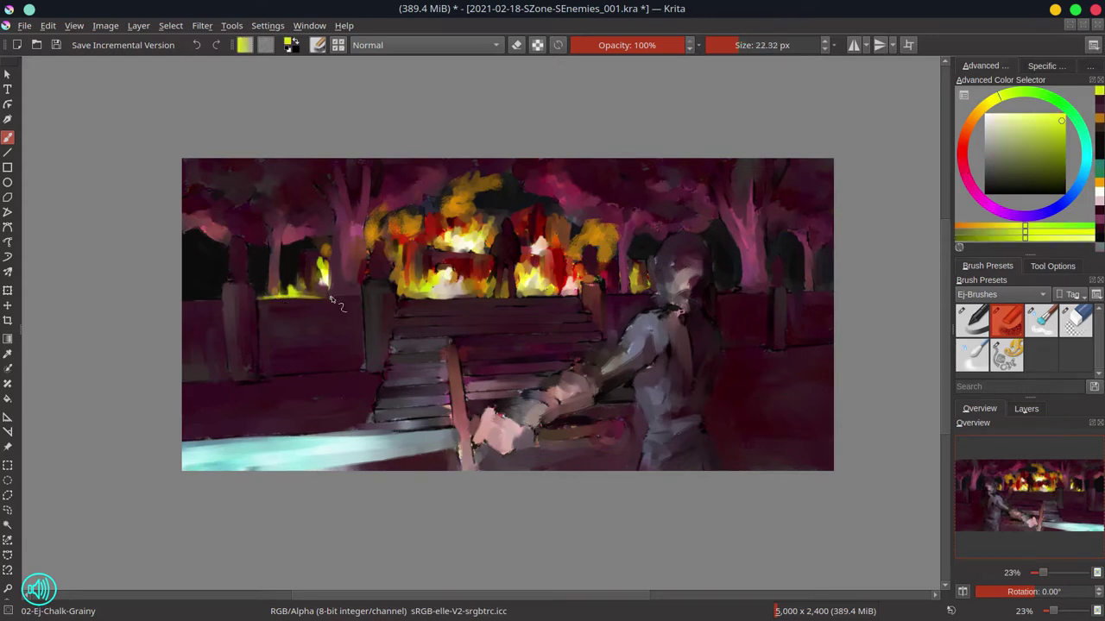
drag(259, 297, 345, 296)
mouse_move(244, 240)
mouse_down()
mouse_move(236, 290)
mouse_move(256, 288)
mouse_move(284, 234)
mouse_move(279, 276)
mouse_move(317, 241)
mouse_up()
drag(230, 248, 213, 241)
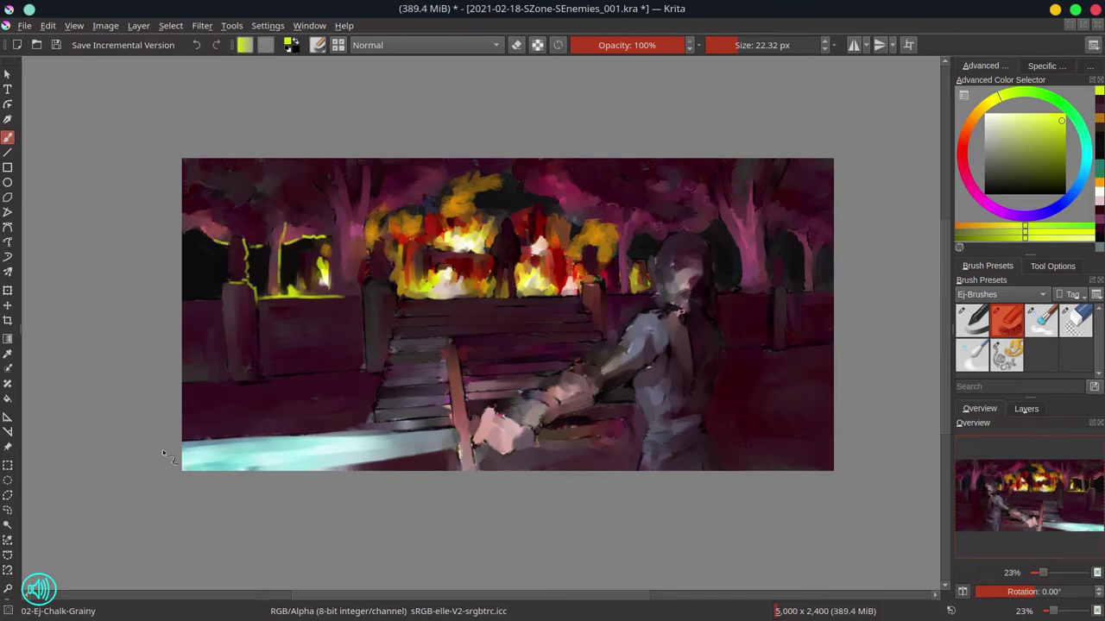
Try the soft textured blending brush, return to grainy chalk, and sample rim yellow
ctrl+click(348, 226)
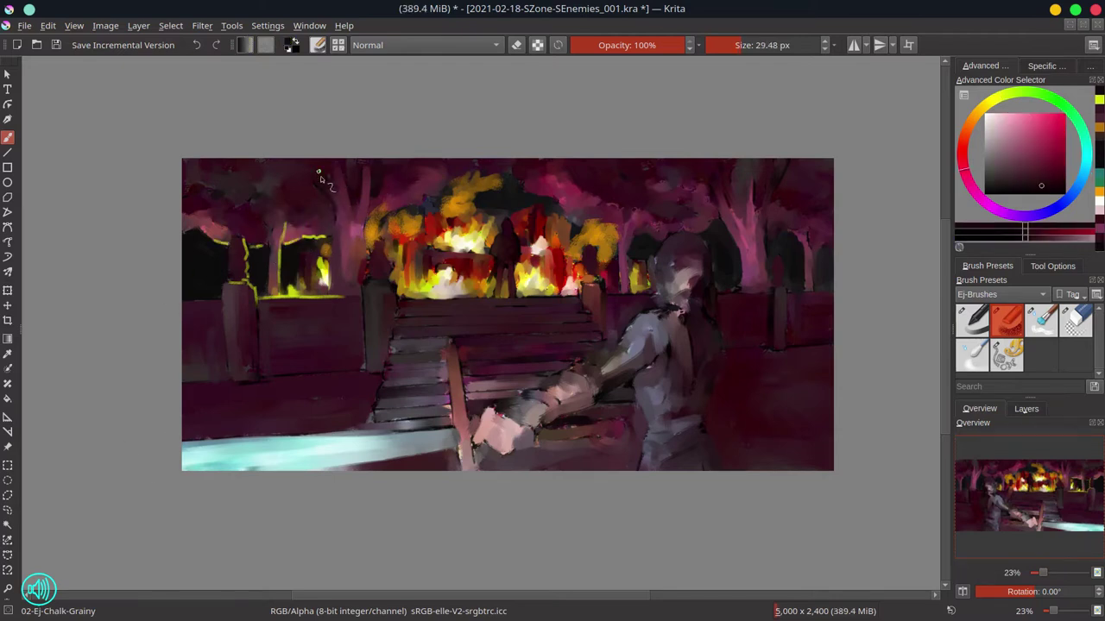
key(bracketright)
key(bracketright)
key(bracketright)
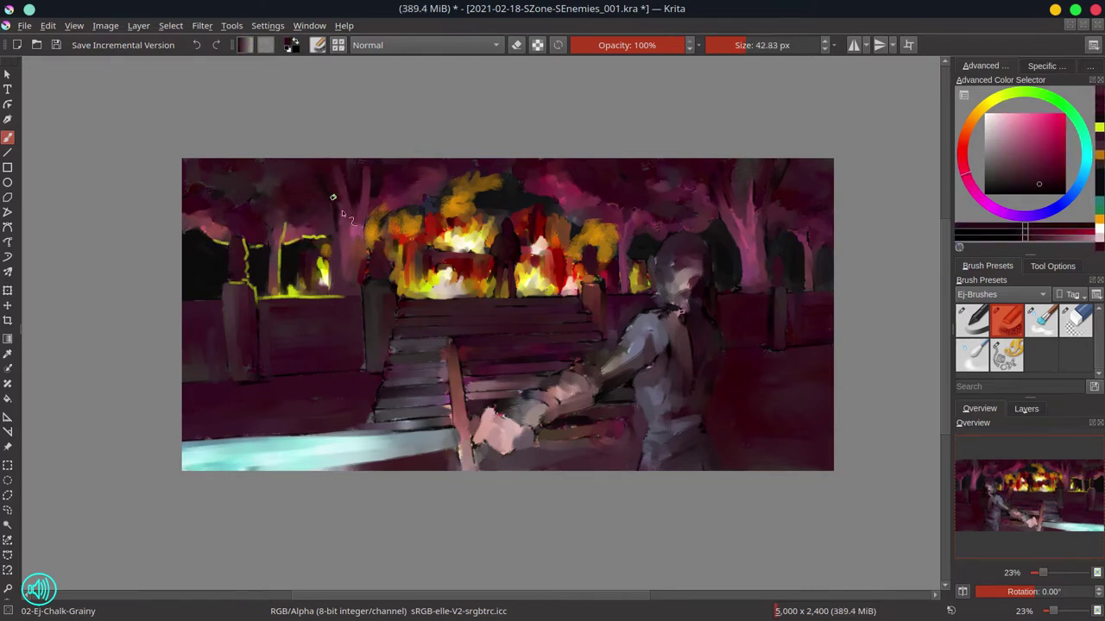
ctrl+click(354, 190)
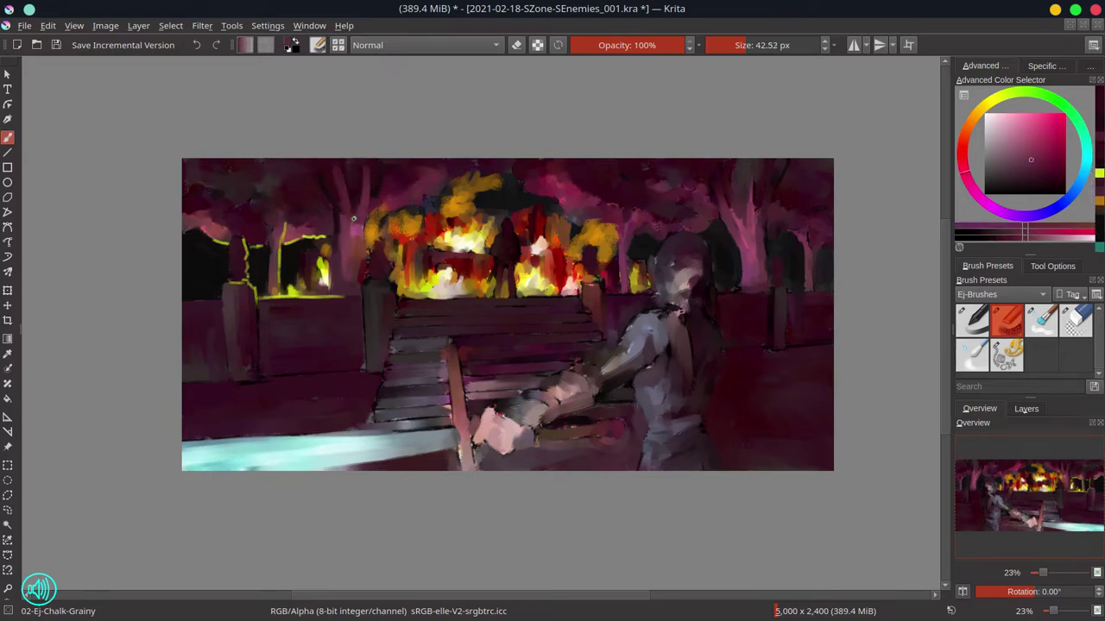
key(bracketleft)
key(period)
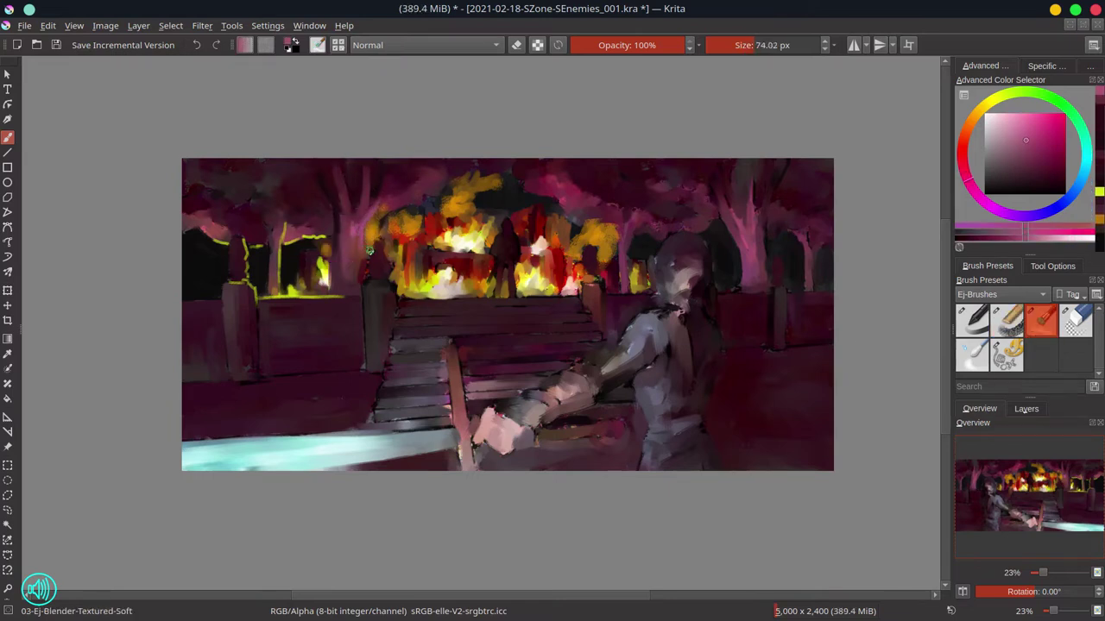
key(comma)
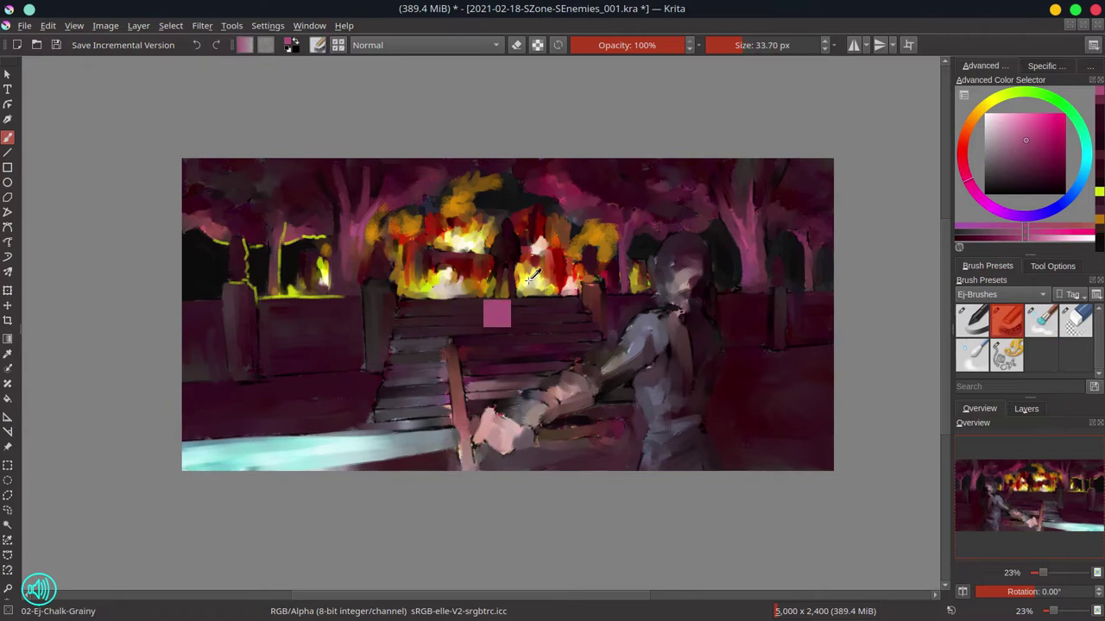
ctrl+click(371, 220)
key(bracketleft)
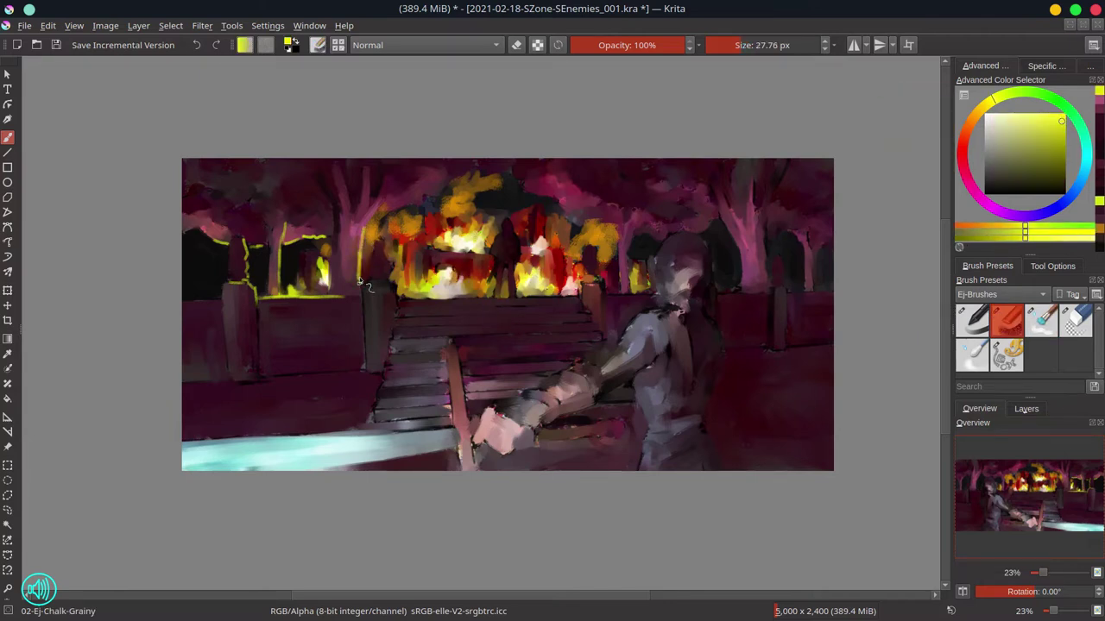
Darken the upper-left tree area with a broad dark maroon stroke
ctrl+click(382, 183)
key(bracketright)
key(bracketright)
key(bracketright)
key(bracketright)
key(bracketright)
key(bracketright)
key(bracketright)
key(bracketright)
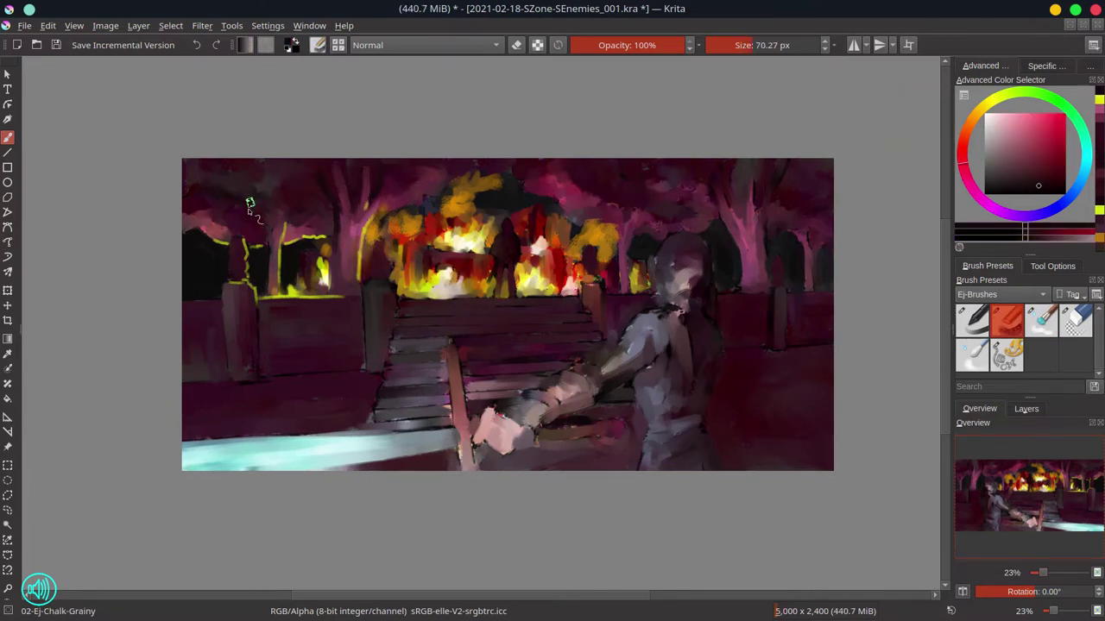
ctrl+click(274, 222)
ctrl+click(278, 252)
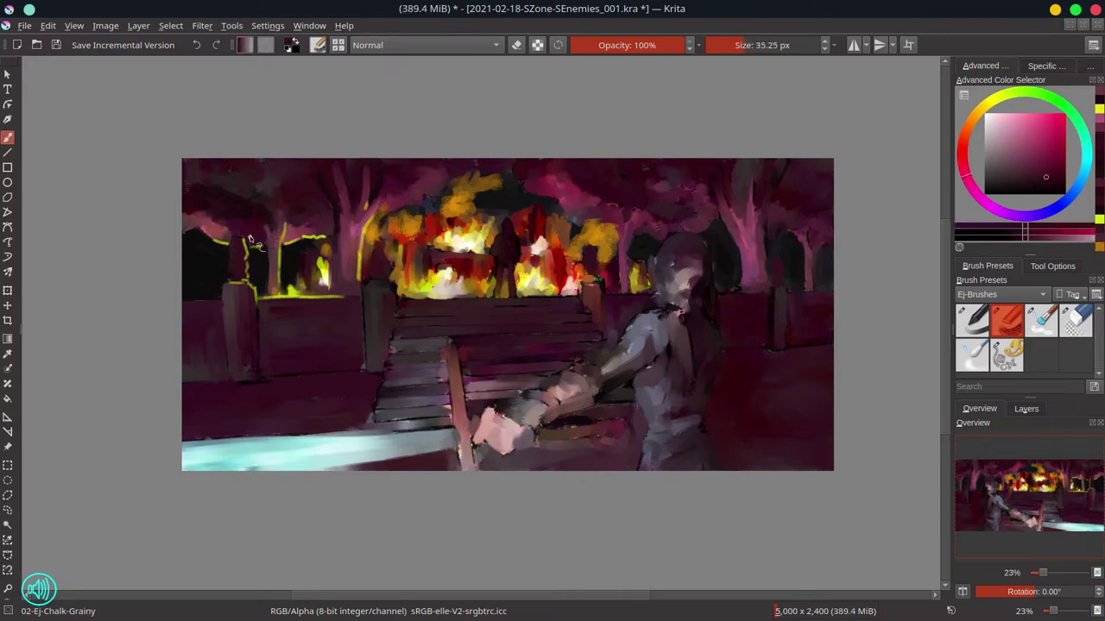
key(bracketleft)
key(bracketleft)
key(bracketleft)
key(bracketleft)
key(bracketleft)
key(bracketleft)
ctrl+click(243, 235)
ctrl+click(233, 231)
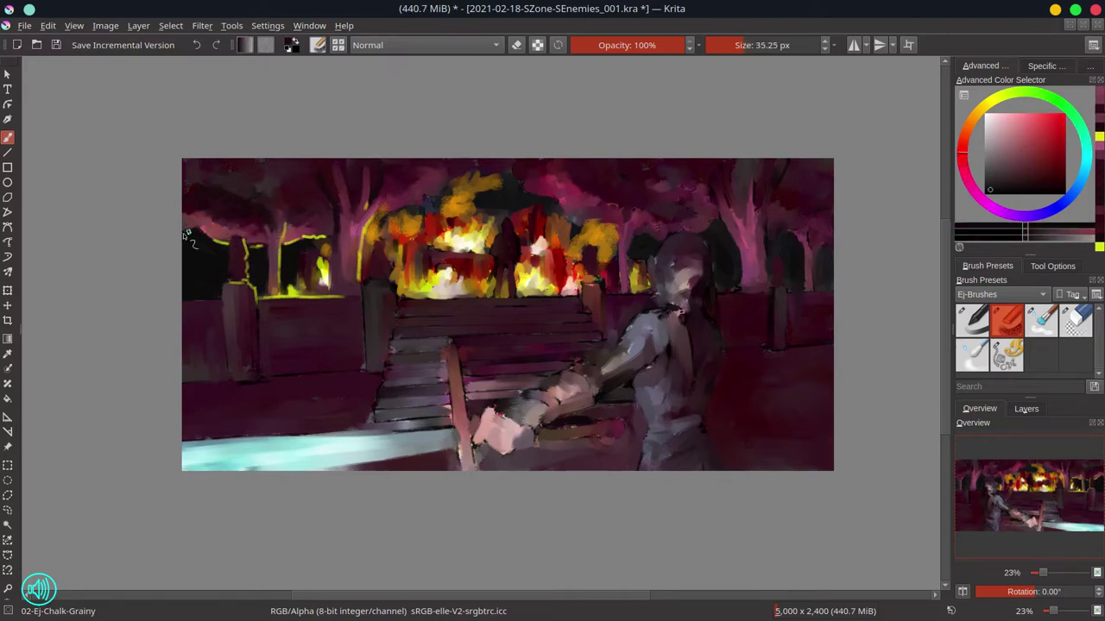
mouse_move(271, 227)
mouse_down()
mouse_move(294, 199)
mouse_move(265, 208)
mouse_move(327, 219)
mouse_move(307, 164)
mouse_move(289, 203)
mouse_move(396, 234)
mouse_move(335, 211)
mouse_move(395, 208)
mouse_move(493, 167)
mouse_up()
Paint orange fire light along the upper tree branch
ctrl+click(233, 240)
key(bracketleft)
key(bracketleft)
ctrl+click(367, 259)
ctrl+click(414, 173)
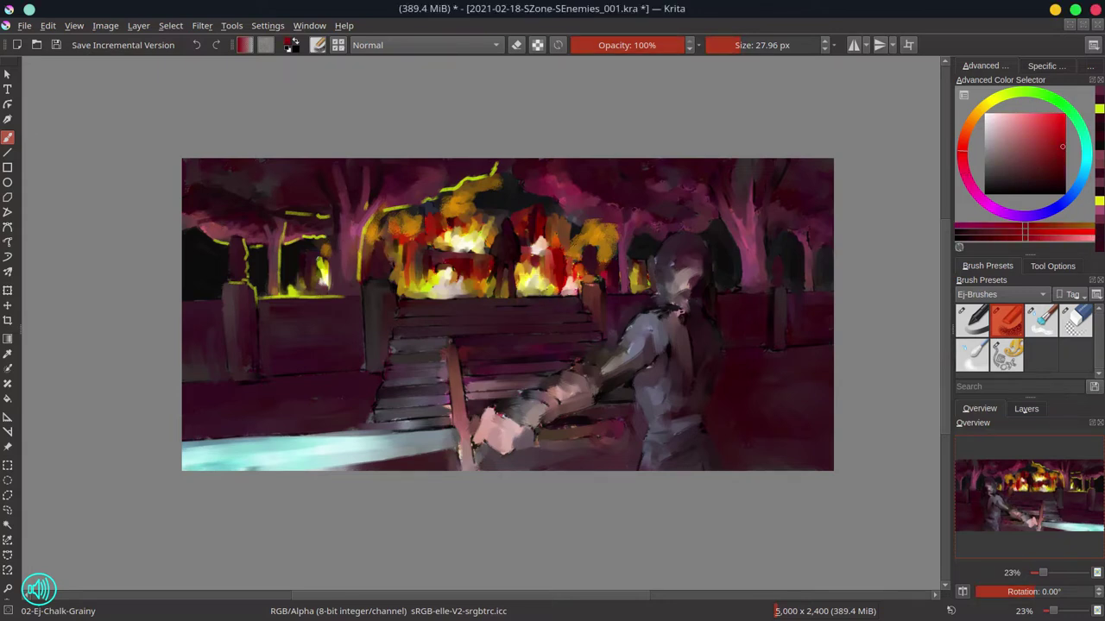
ctrl+click(542, 225)
key(bracketright)
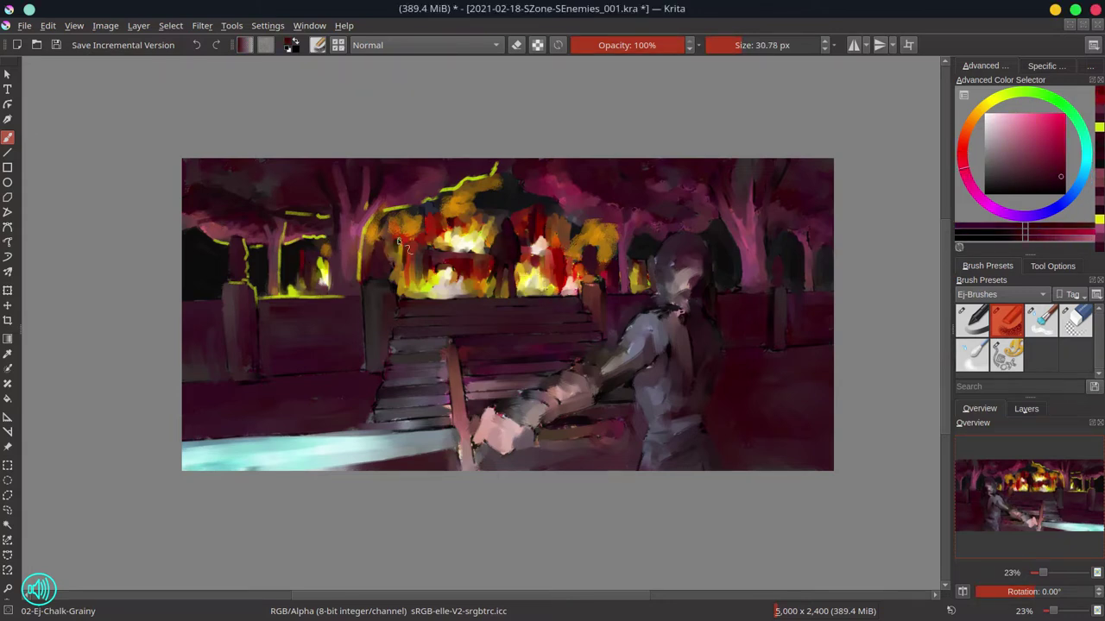
ctrl+click(830, 180)
ctrl+click(315, 254)
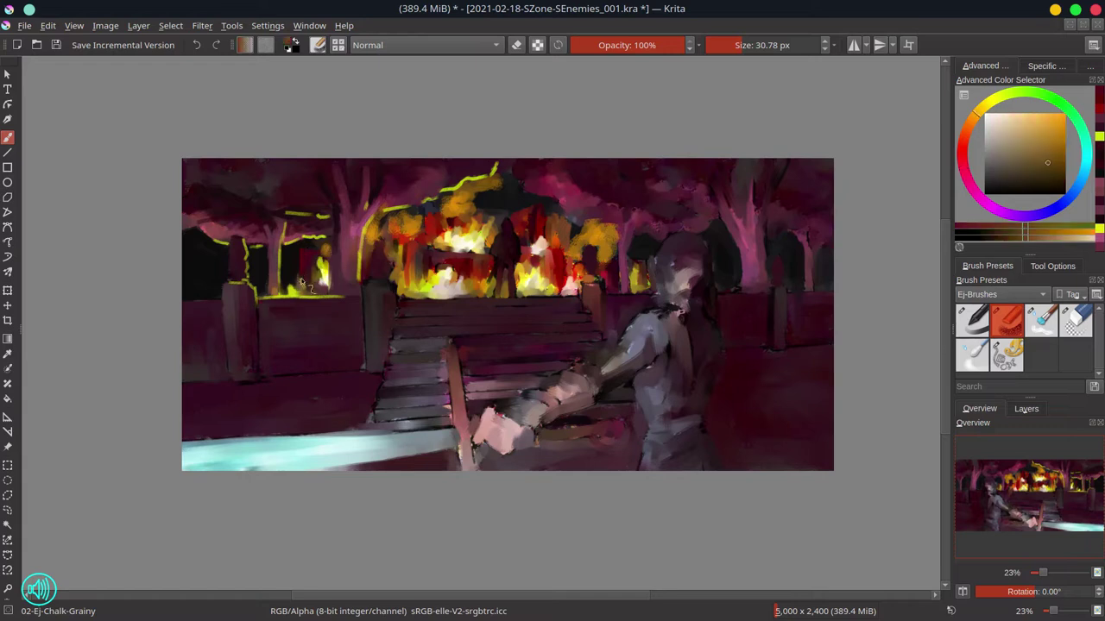
ctrl+click(331, 266)
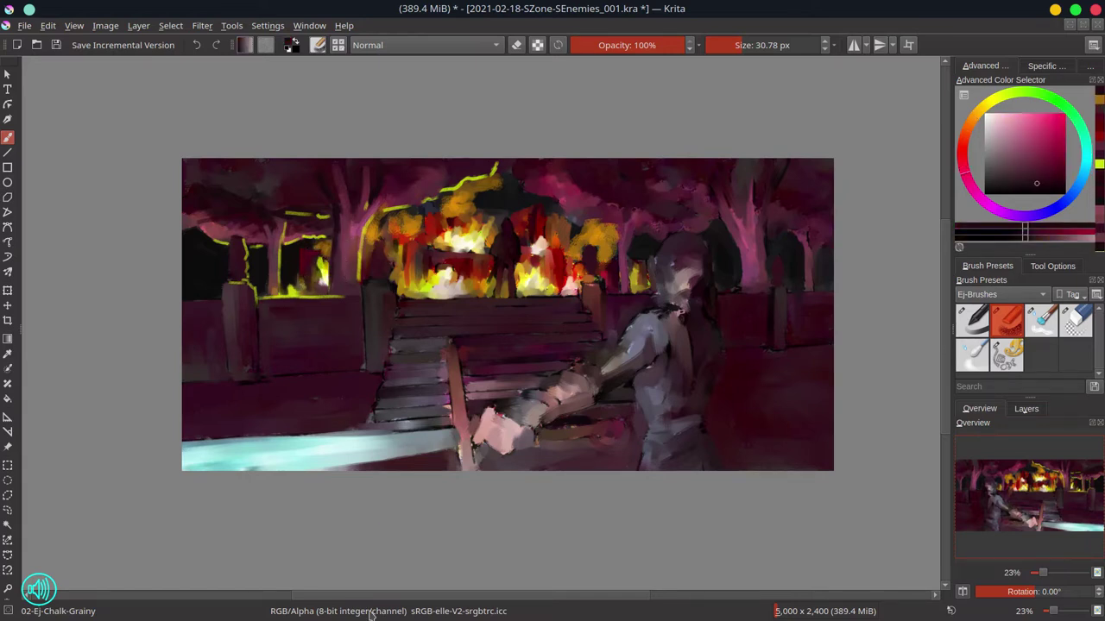
ctrl+click(443, 200)
key(bracketright)
drag(379, 221, 463, 187)
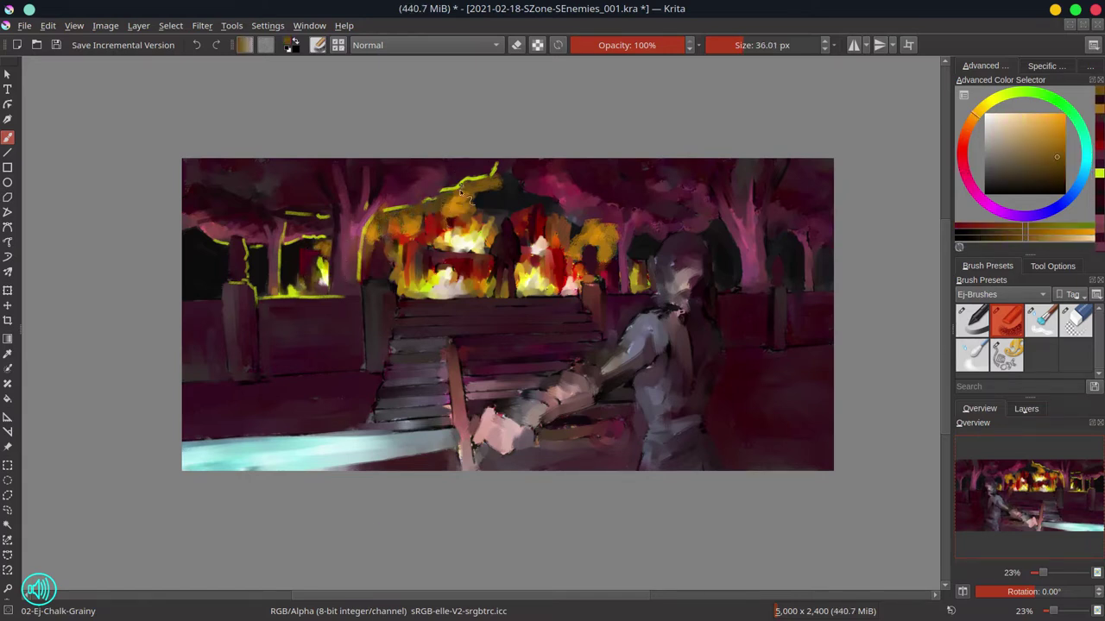
Shade the left post with vertical darker pink strokes
ctrl+click(360, 321)
key(bracketleft)
key(bracketleft)
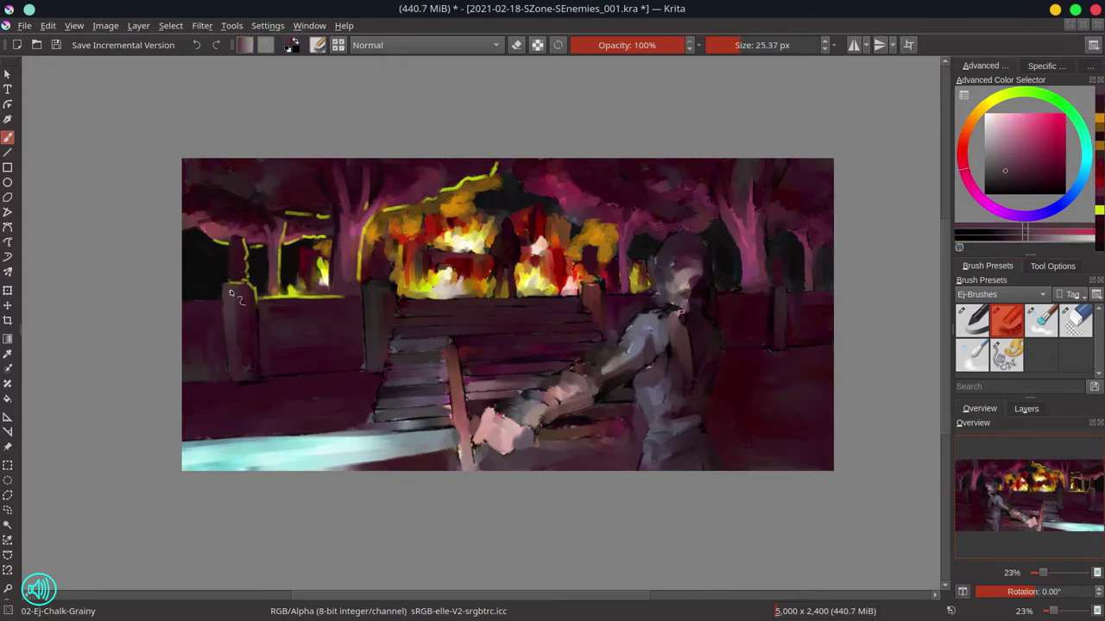
ctrl+click(231, 294)
drag(254, 292, 257, 373)
ctrl+click(260, 373)
key(bracketright)
key(bracketright)
key(bracketright)
drag(231, 289, 244, 356)
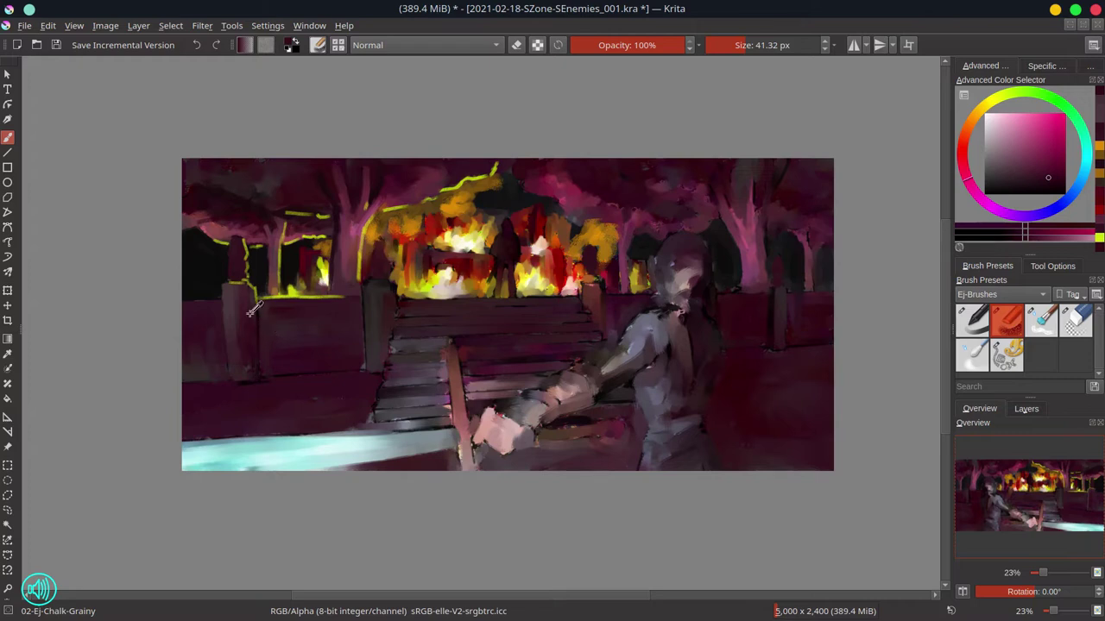
key(bracketleft)
Swap colours, sample lime and darker maroon near the left railing, and resize the brush
key(bracketleft)
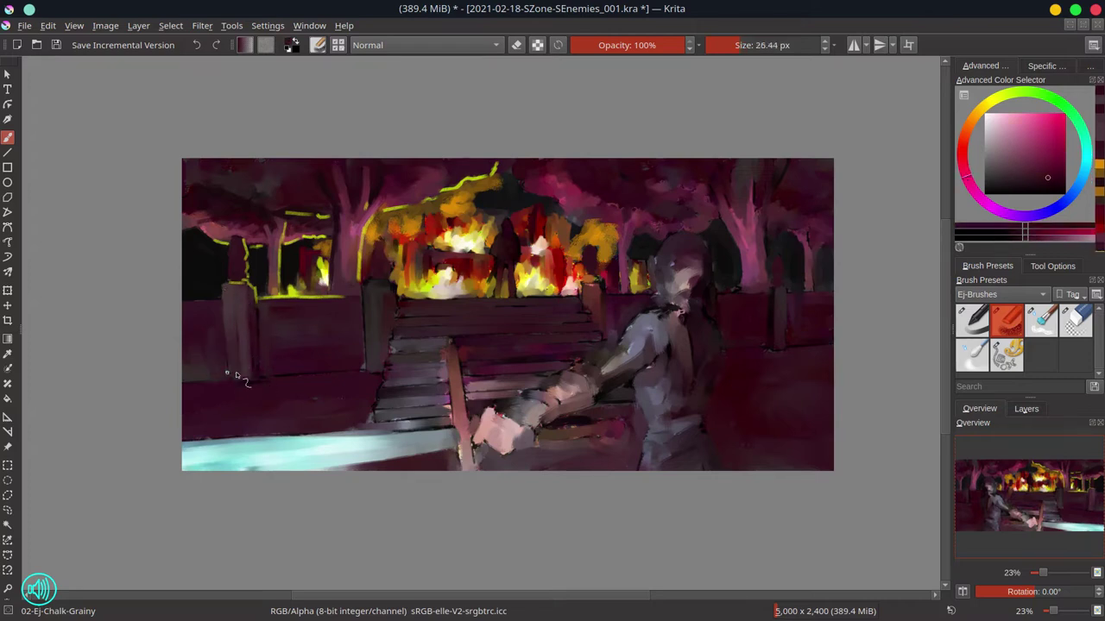
key(bracketleft)
key(x)
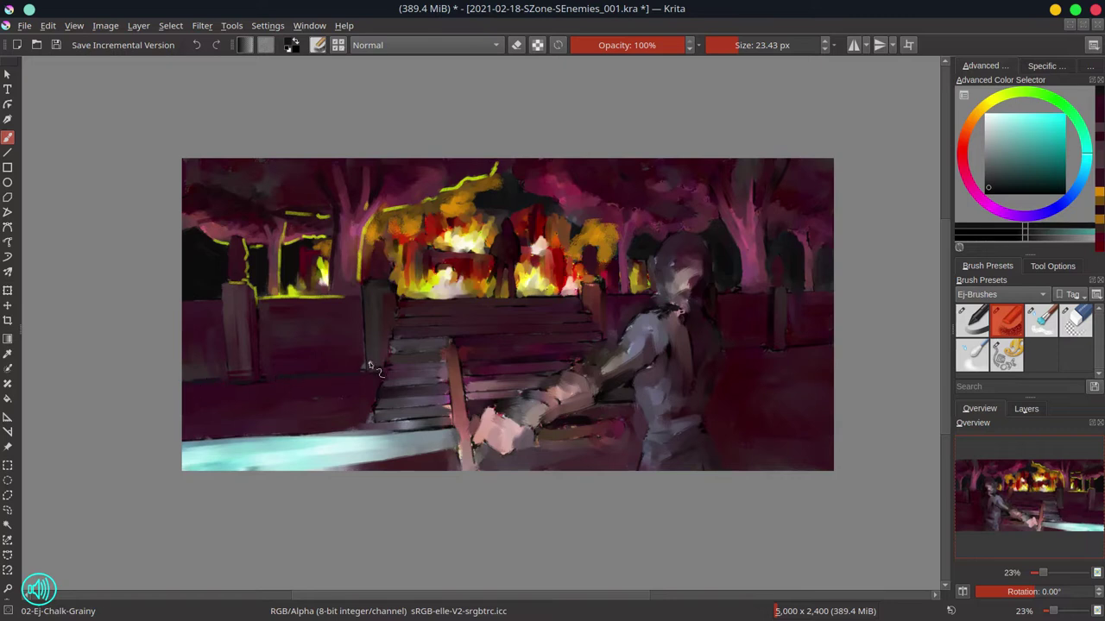
key(x)
key(bracketright)
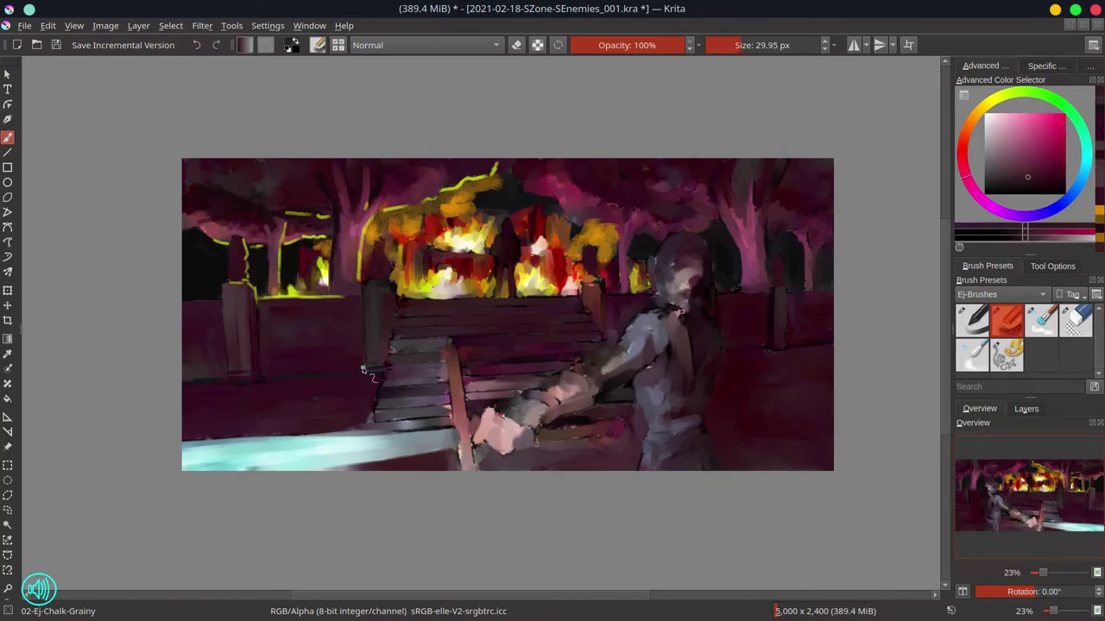
ctrl+click(192, 302)
key(bracketleft)
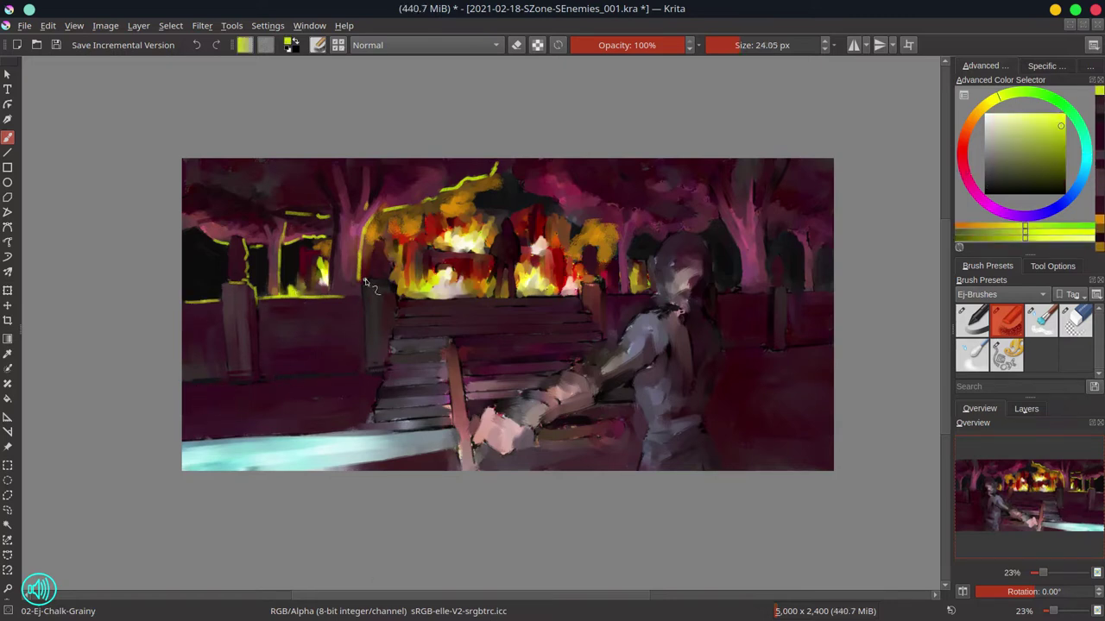
ctrl+click(365, 345)
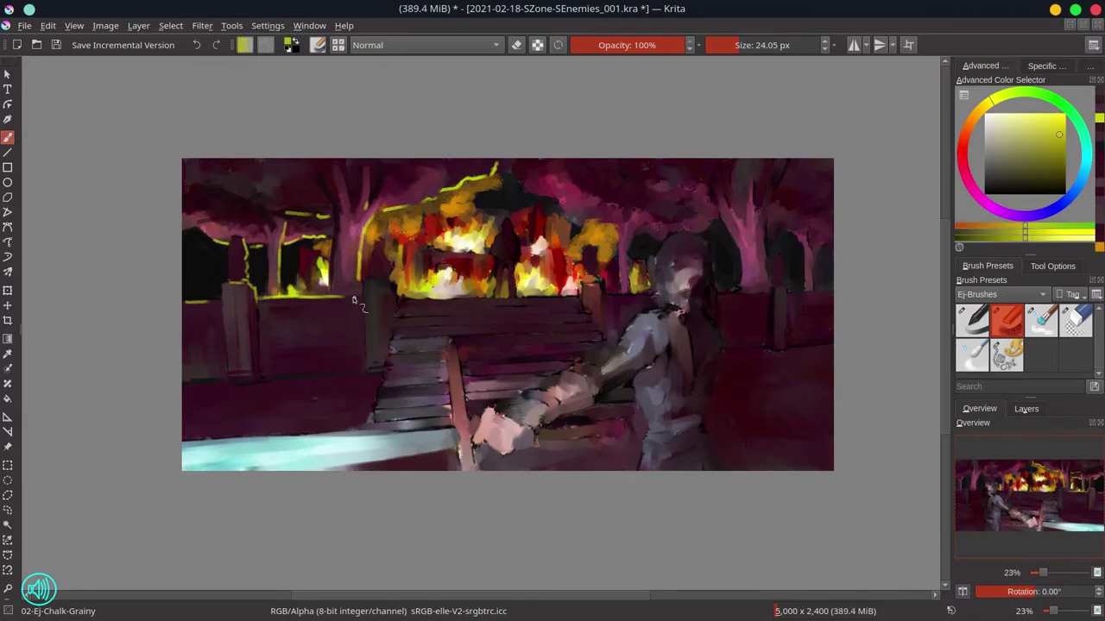
ctrl+click(382, 276)
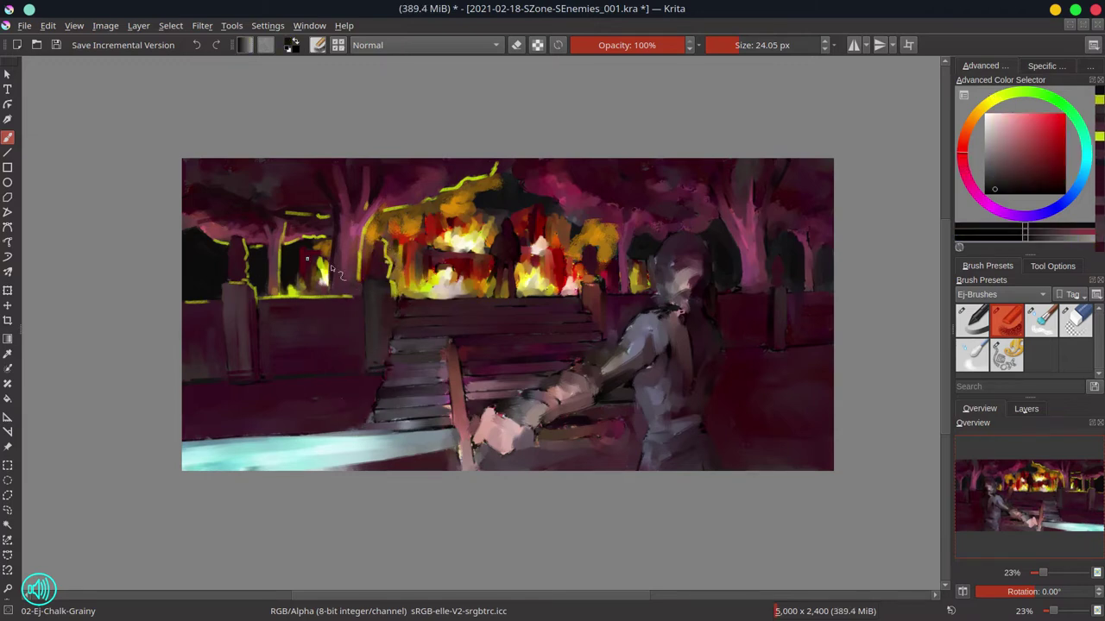
key(bracketright)
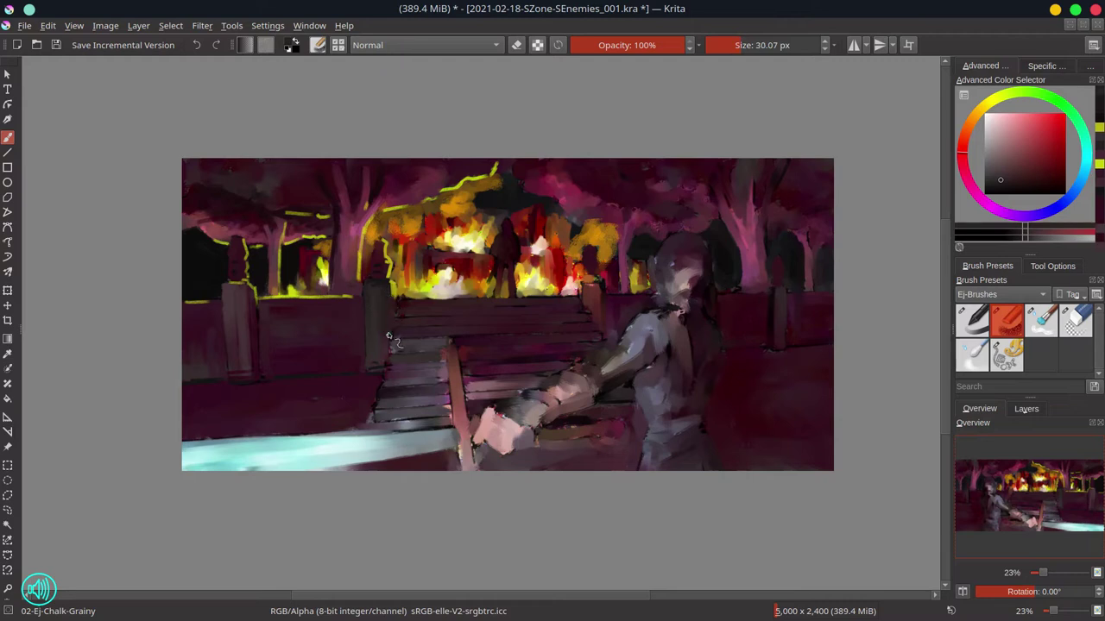
ctrl+click(393, 302)
key(bracketright)
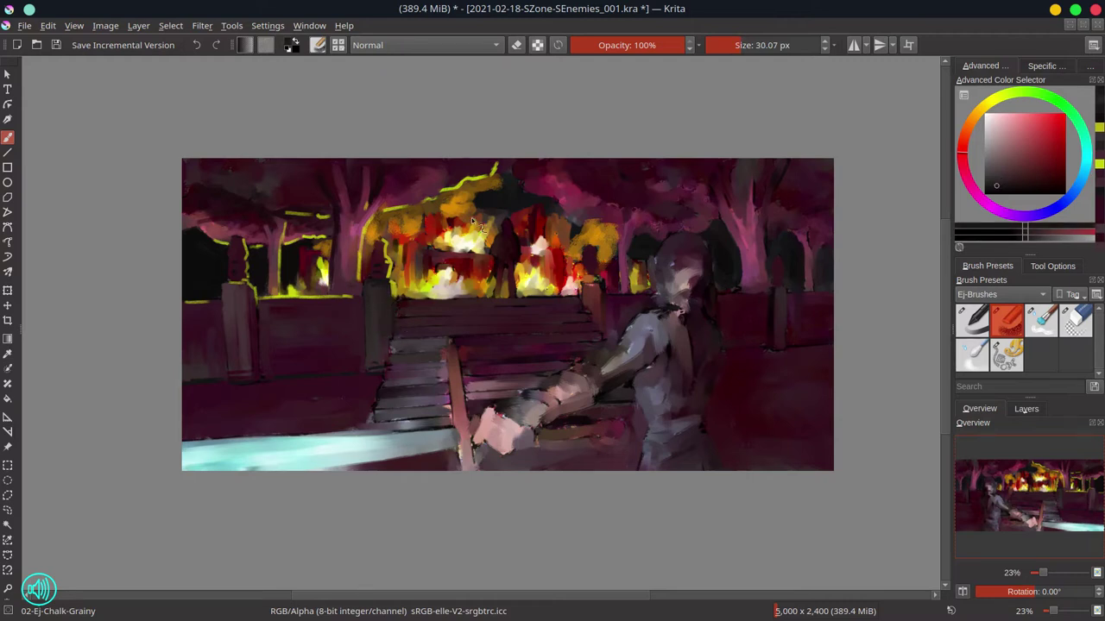
Sample yellow-orange and several dark reds from the fire with a smaller brush
ctrl+click(447, 253)
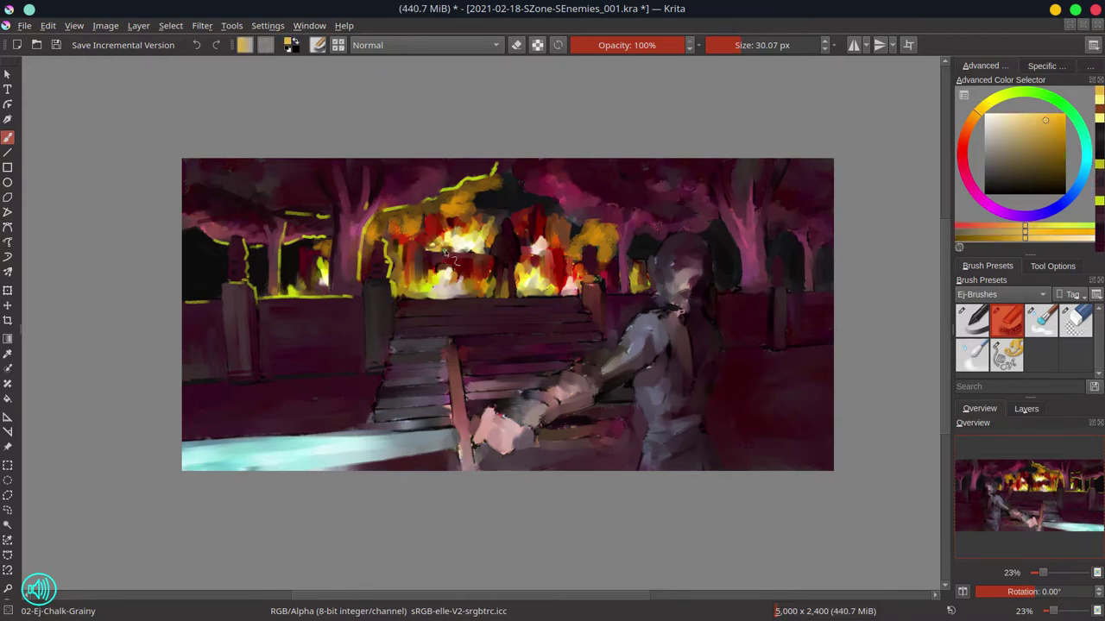
ctrl+click(454, 256)
ctrl+click(410, 266)
ctrl+click(423, 222)
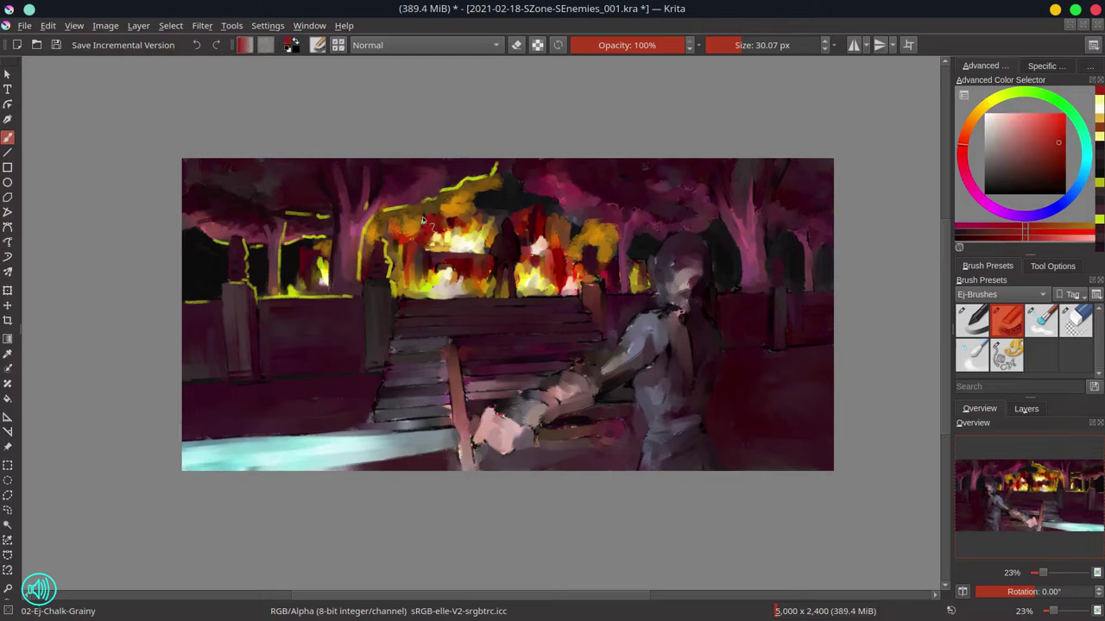
ctrl+click(416, 248)
key(bracketleft)
key(bracketleft)
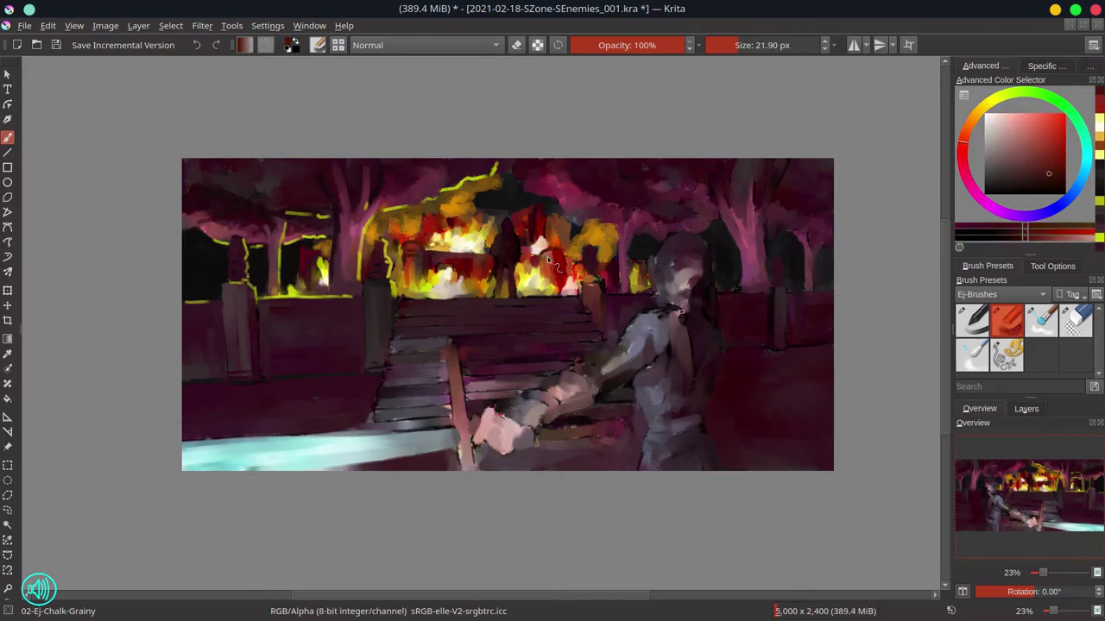
ctrl+click(401, 250)
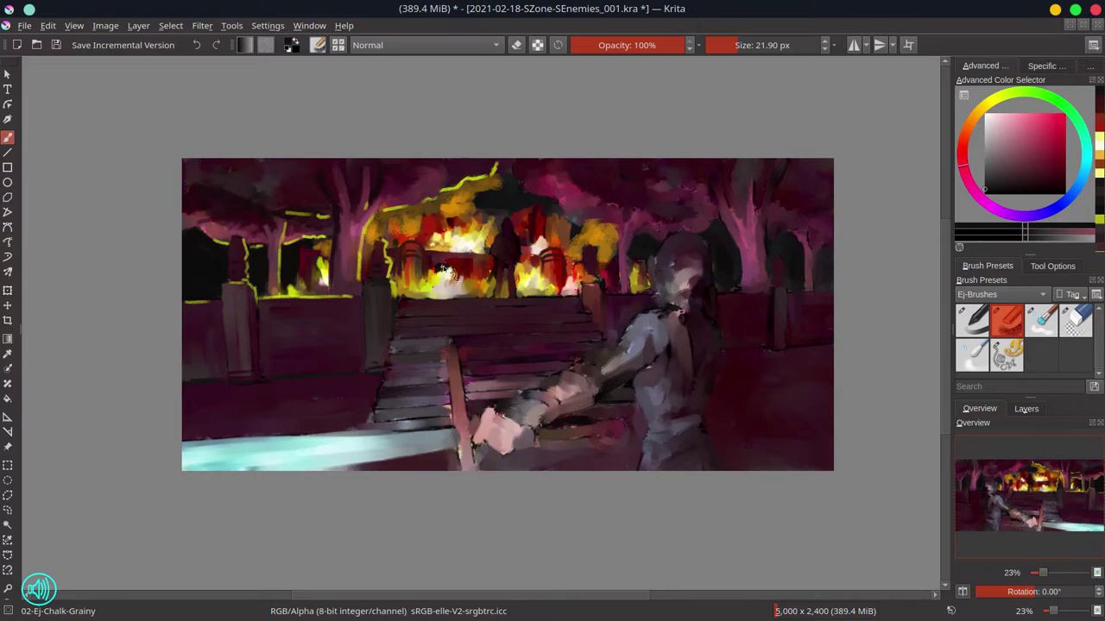
Sample yellow, orange and dull reds from the fire, bench and fence, then save
ctrl+click(458, 270)
ctrl+click(421, 307)
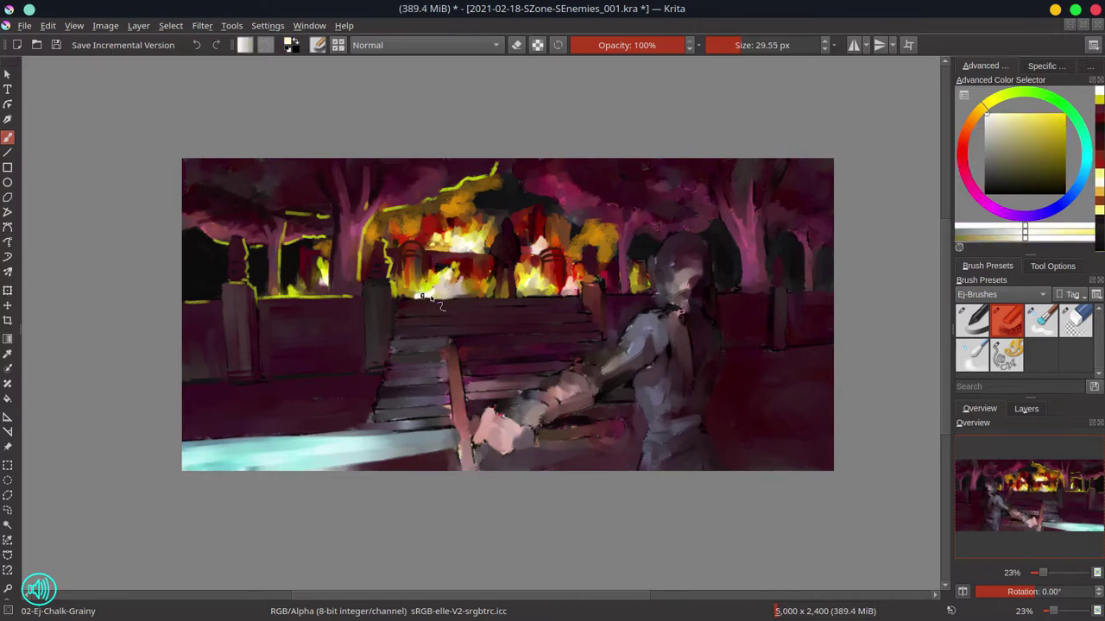
ctrl+click(422, 298)
ctrl+click(444, 302)
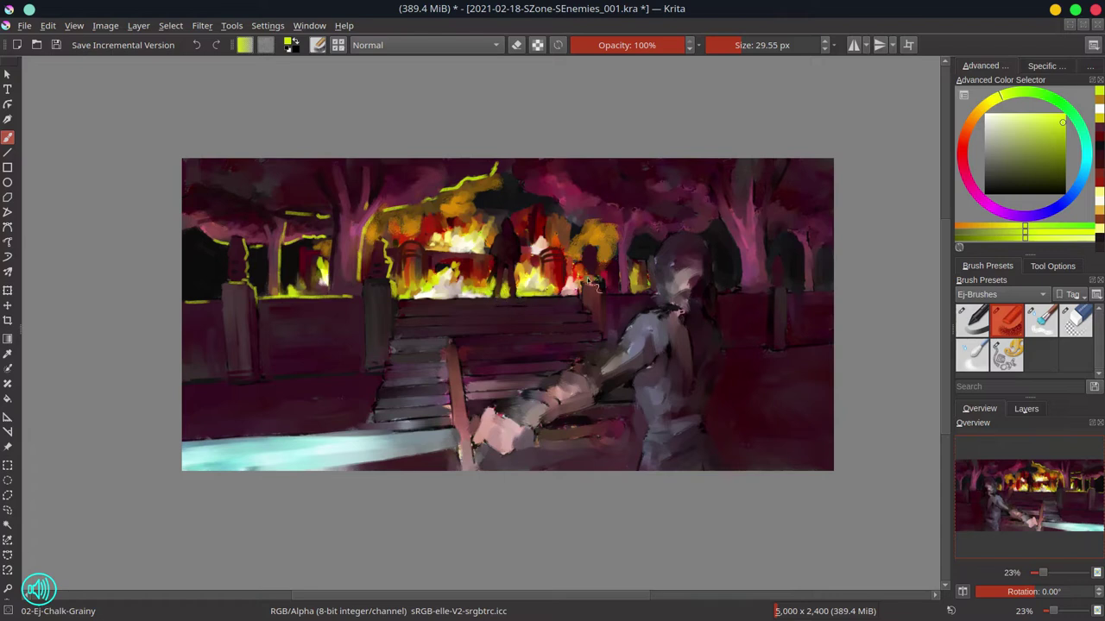
ctrl+click(415, 313)
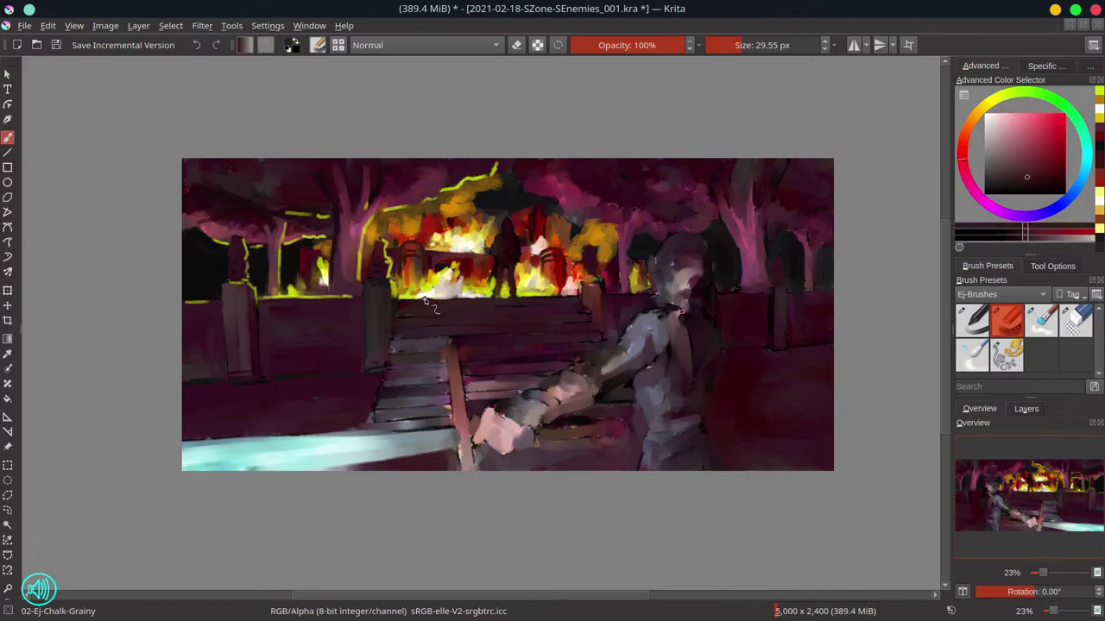
ctrl+click(421, 307)
key(bracketleft)
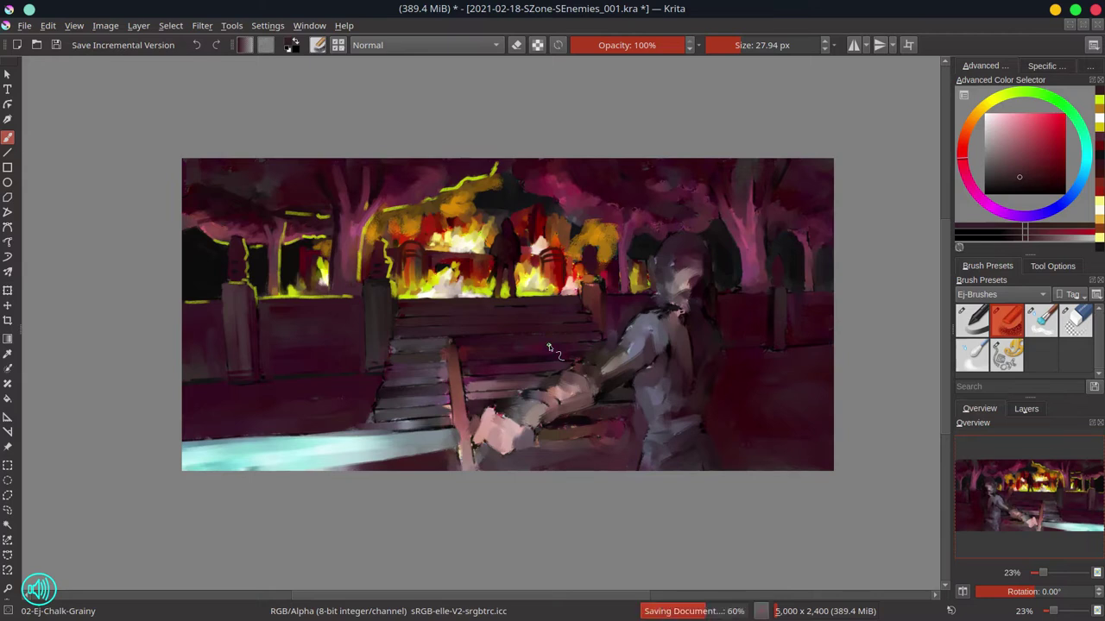
ctrl+click(278, 298)
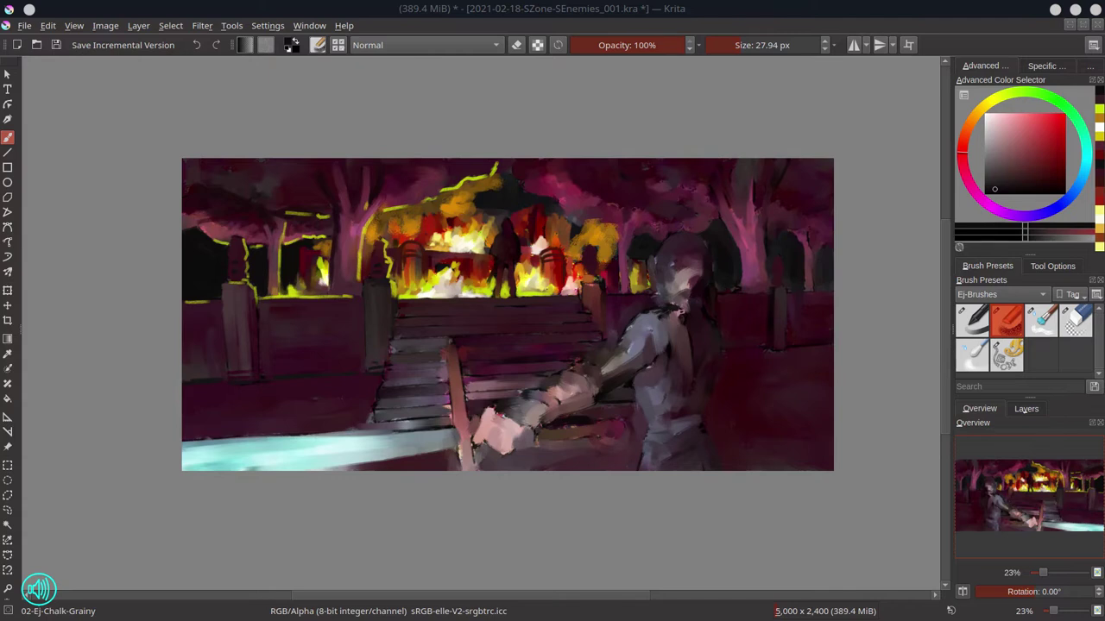
click(922, 39)
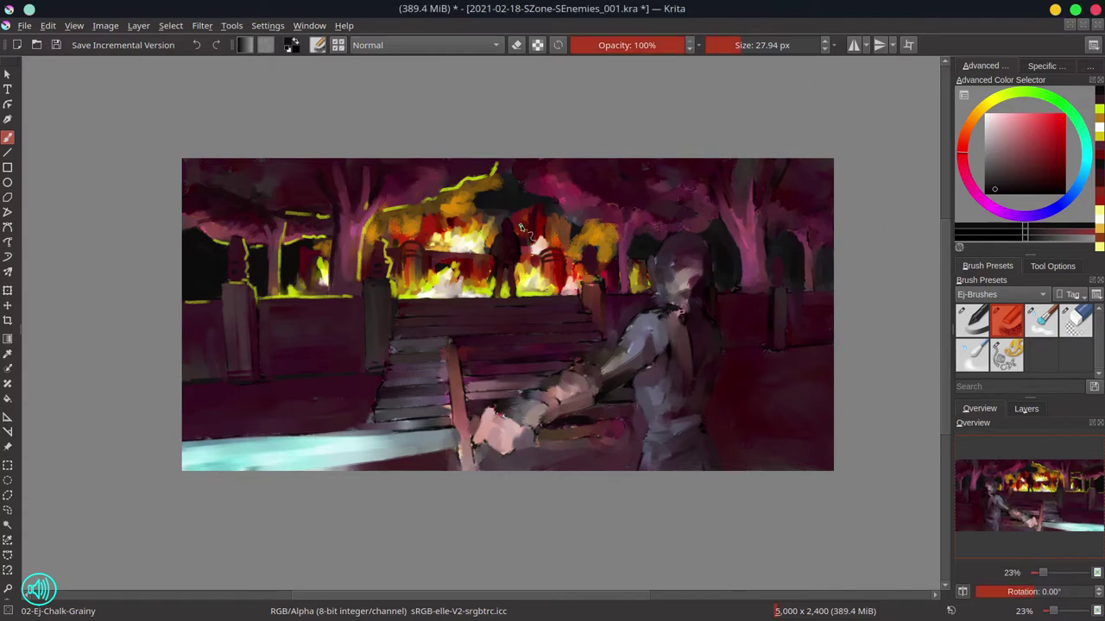
key(ctrl+s)
Paint red and pale-yellow dabs around the pavilion fire
ctrl+click(544, 197)
drag(544, 197, 483, 215)
ctrl+click(533, 219)
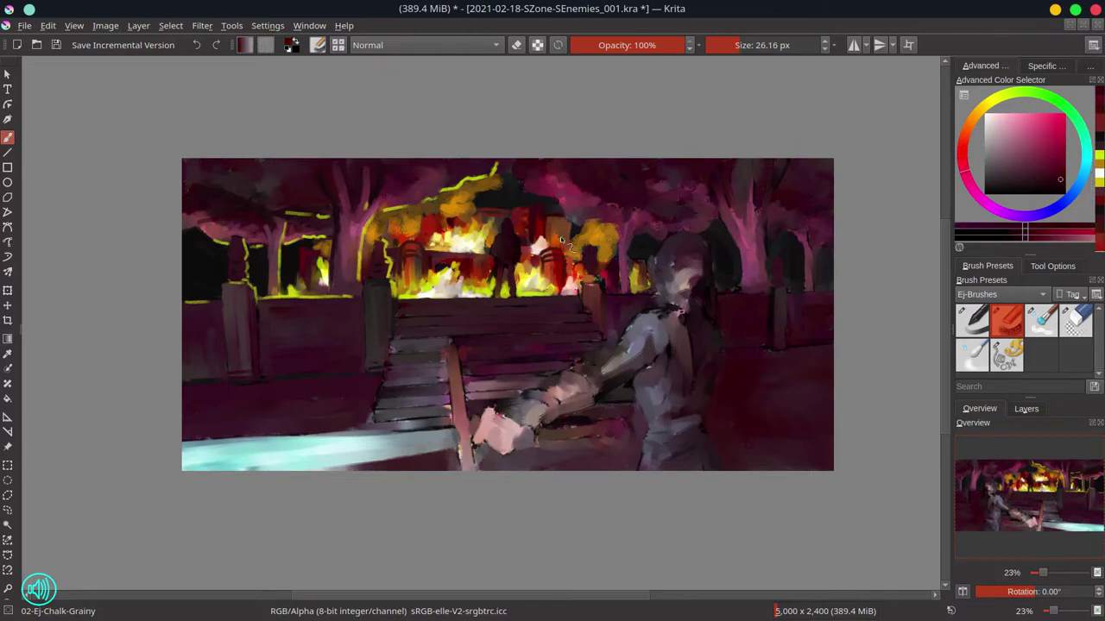
drag(563, 243, 471, 289)
ctrl+click(527, 259)
ctrl+click(532, 256)
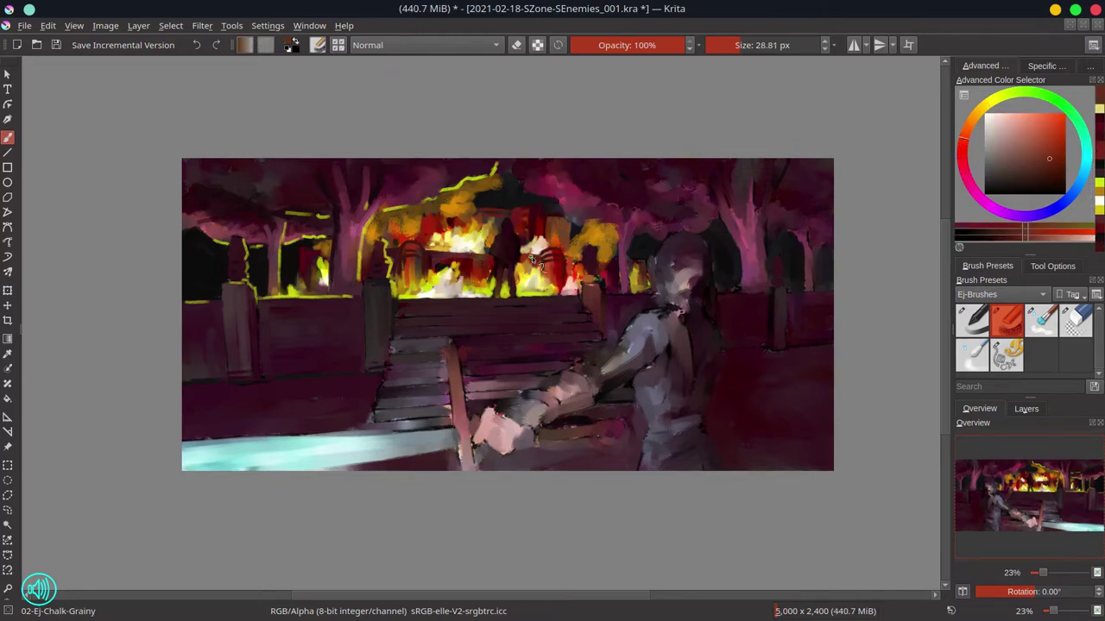
ctrl+click(531, 256)
mouse_move(531, 256)
mouse_down()
mouse_move(543, 238)
mouse_move(557, 241)
mouse_move(509, 254)
mouse_move(604, 223)
mouse_move(563, 203)
mouse_up()
ctrl+click(544, 238)
Add small darker blue-grey and dark red dabs near the flames
key(bracketleft)
ctrl+click(553, 259)
ctrl+click(573, 232)
ctrl+click(573, 232)
ctrl+click(569, 258)
ctrl+click(528, 242)
key(bracketright)
ctrl+click(486, 204)
drag(487, 204, 513, 184)
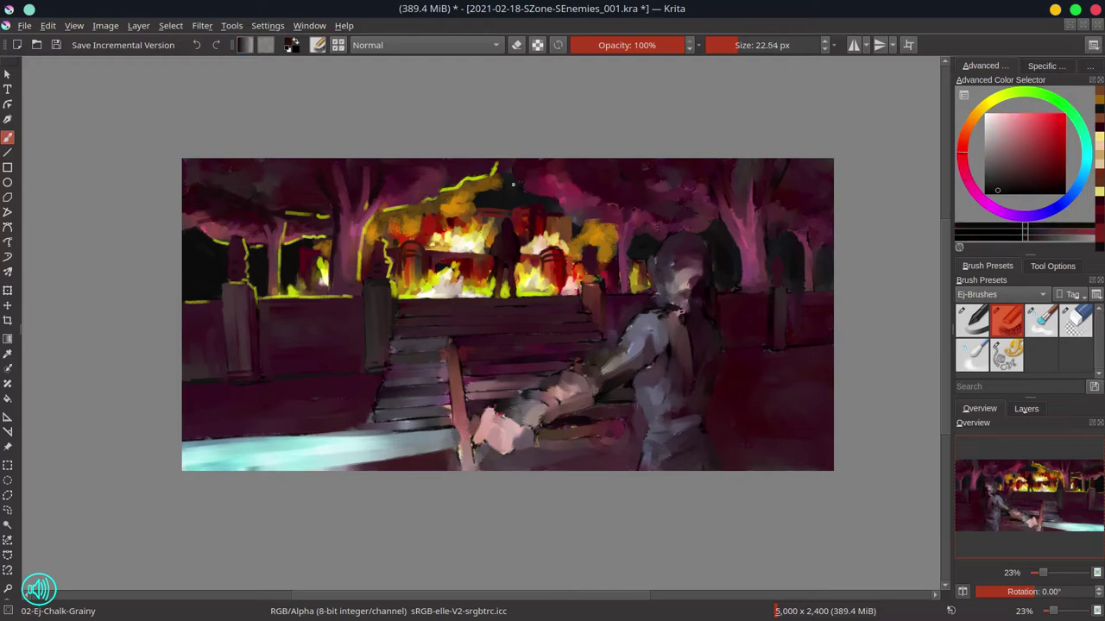
key(bracketright)
key(bracketright)
key(bracketright)
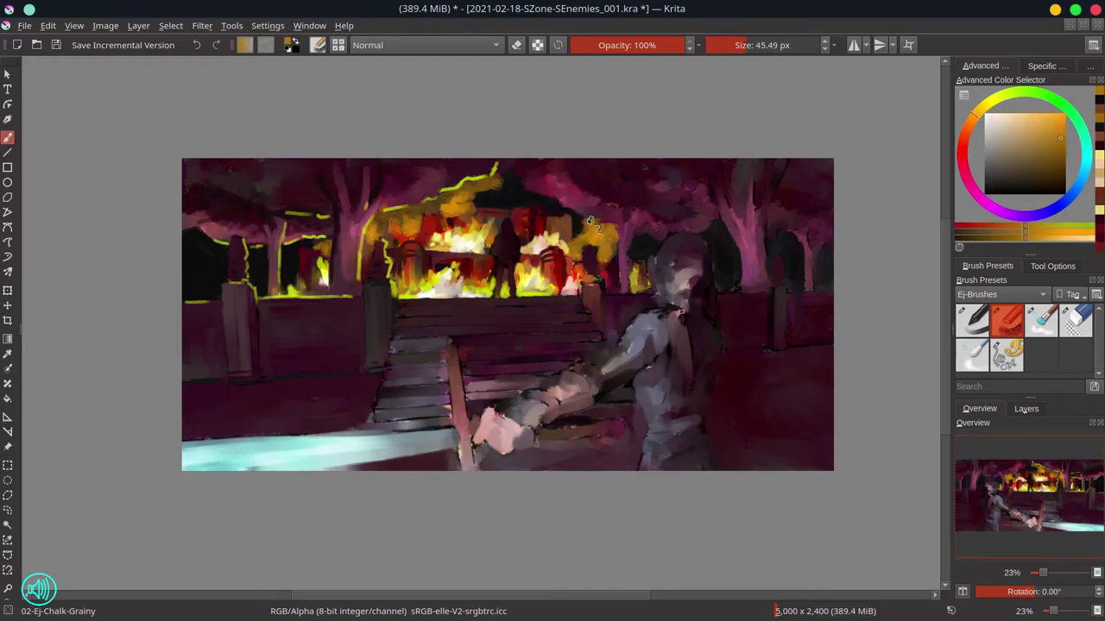
Undo a stray orange dab and stroke darker red across the pavilion roof
ctrl+click(643, 234)
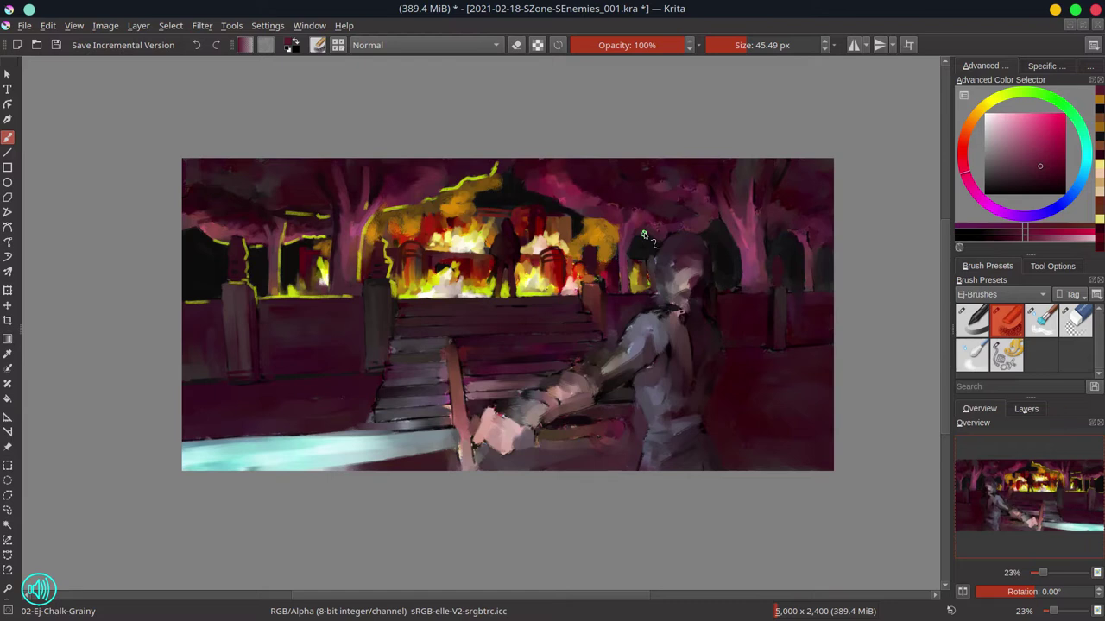
ctrl+click(509, 220)
key(bracketleft)
key(bracketleft)
drag(489, 256, 487, 250)
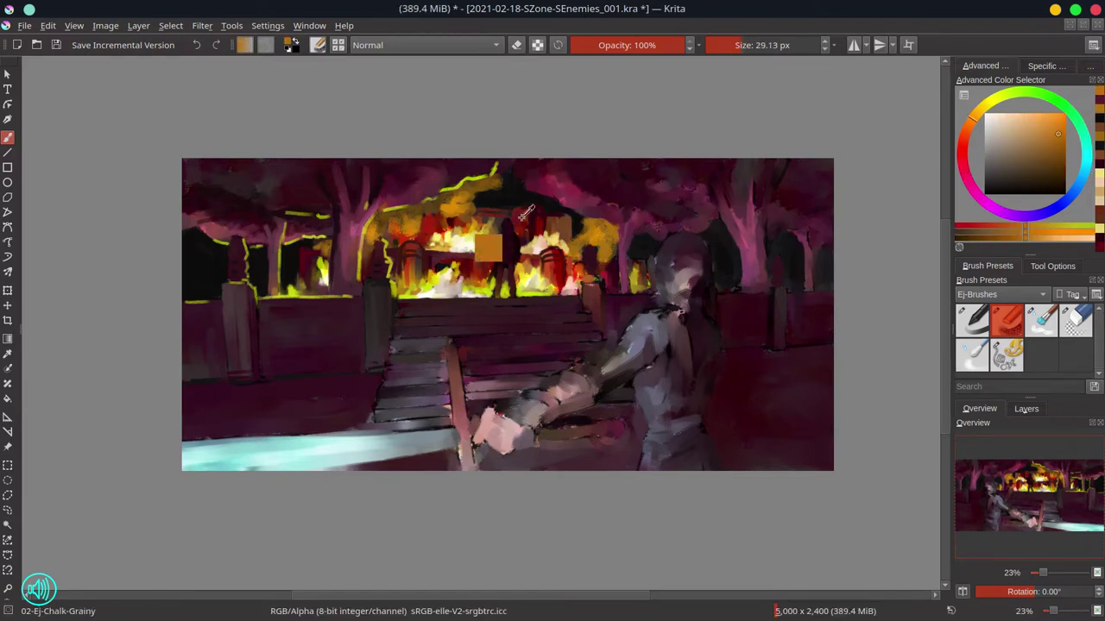
key(ctrl+z)
ctrl+click(514, 223)
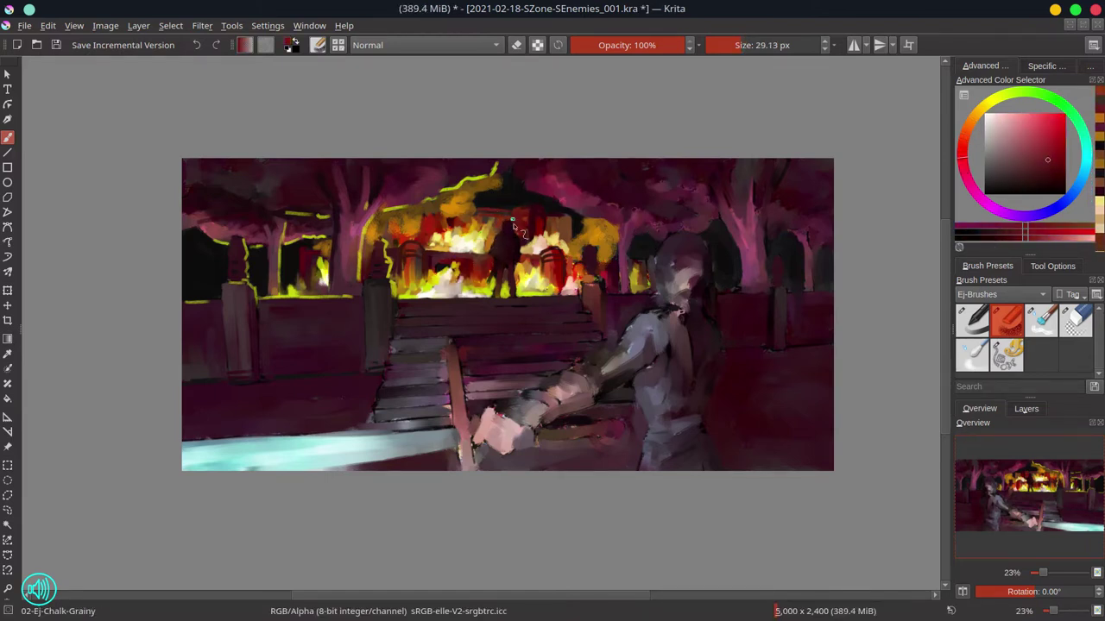
ctrl+click(518, 217)
key(bracketleft)
key(bracketleft)
drag(529, 223, 472, 255)
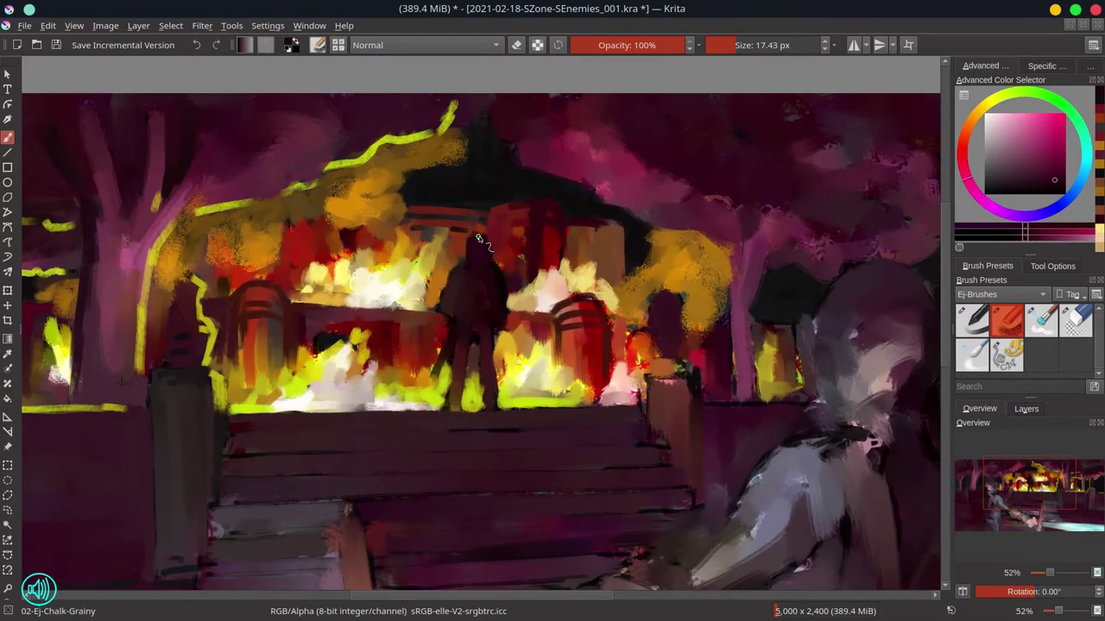
Paint short dark strokes and dabs around the standing figure using colours sampled beside it
ctrl+click(473, 255)
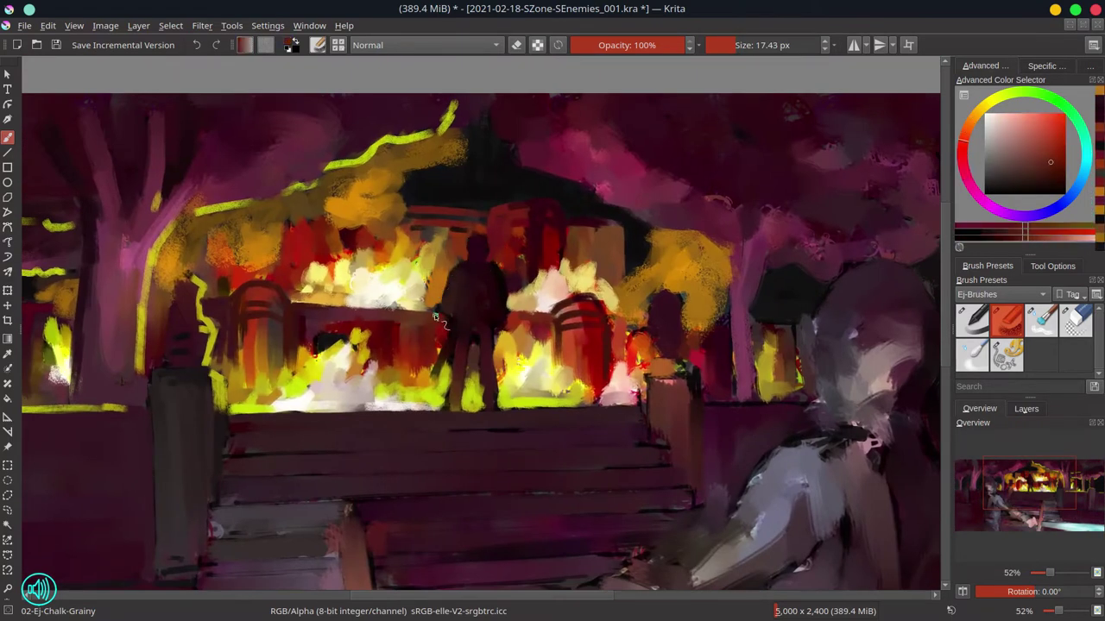
ctrl+click(503, 290)
ctrl+click(503, 290)
ctrl+click(505, 293)
mouse_move(509, 280)
mouse_down()
mouse_move(526, 293)
mouse_move(449, 297)
mouse_up()
ctrl+click(505, 314)
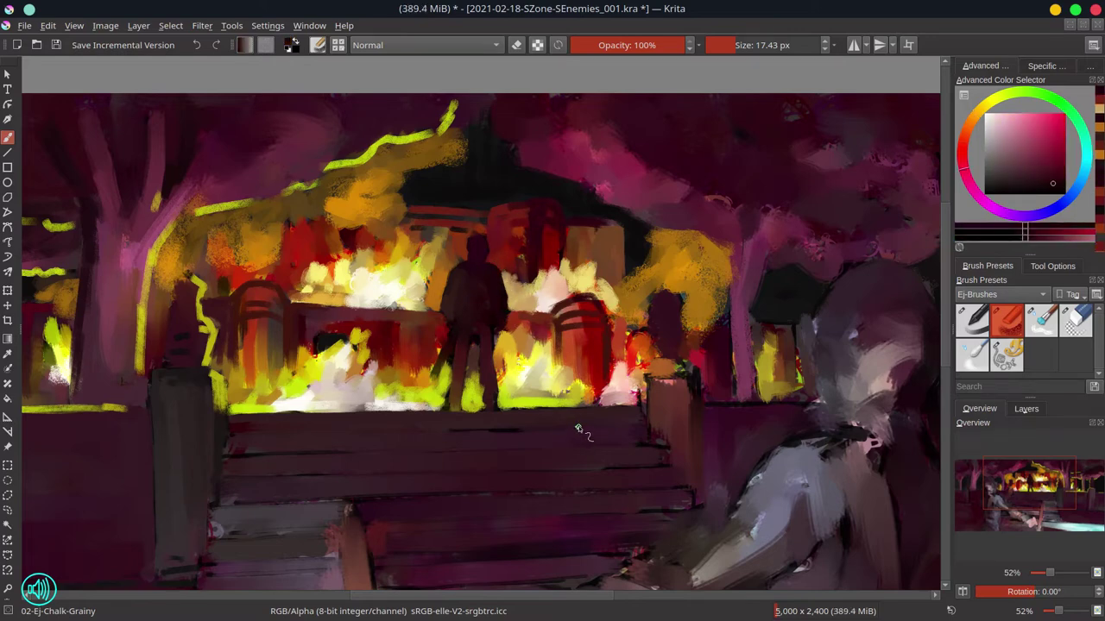
key(bracketright)
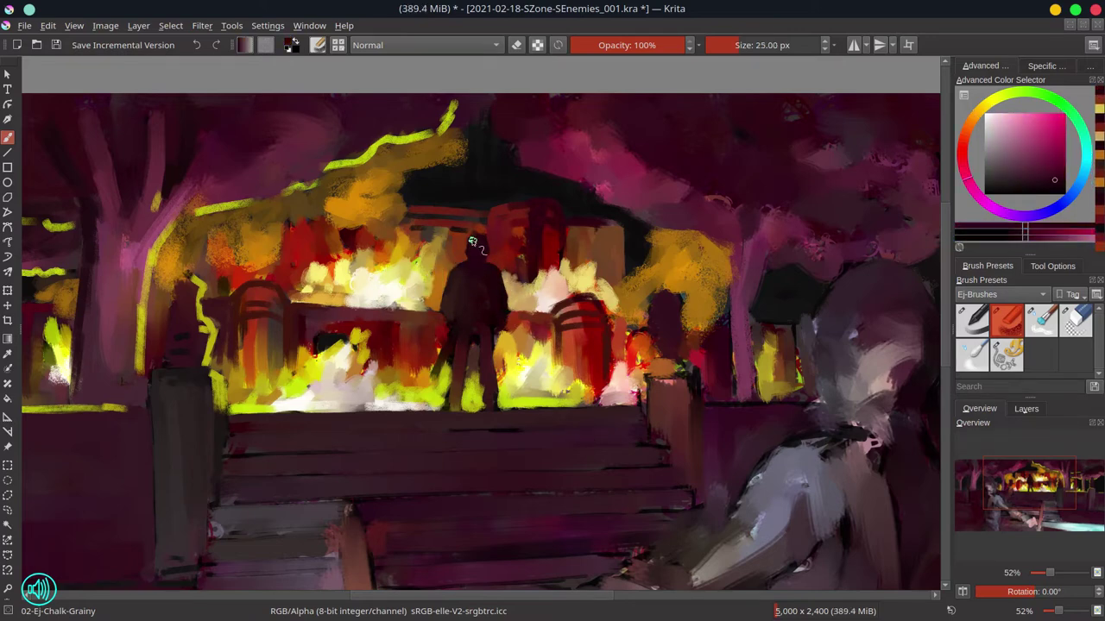
Sample the figure's dark colour and reds and yellow-green from the flames, and enlarge the brush
ctrl+click(477, 235)
ctrl+click(472, 335)
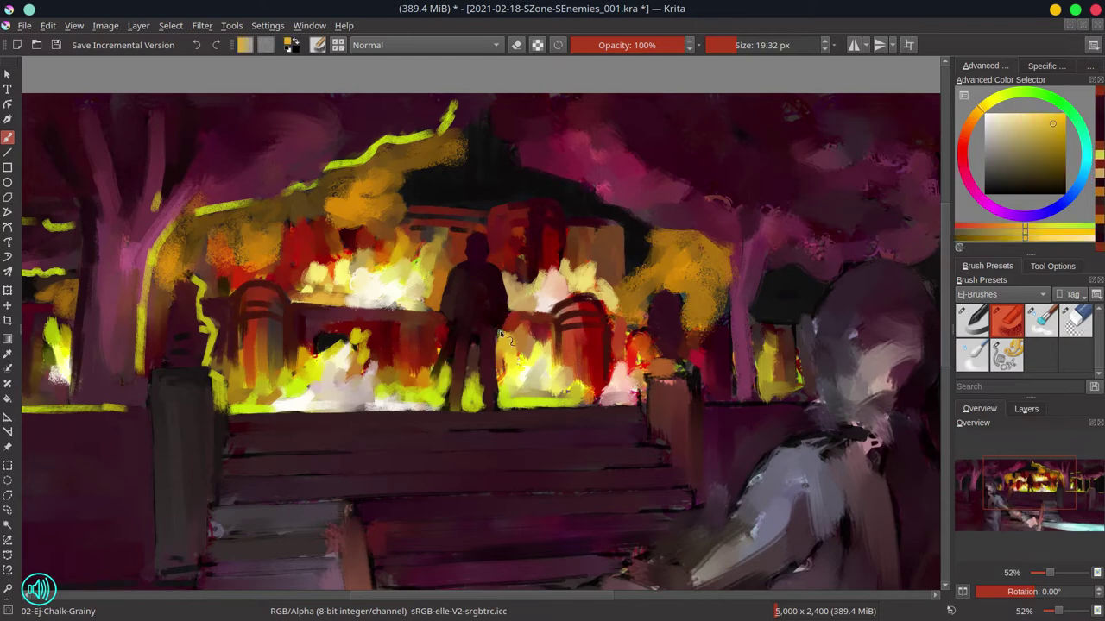
ctrl+click(472, 369)
ctrl+click(438, 337)
ctrl+click(473, 378)
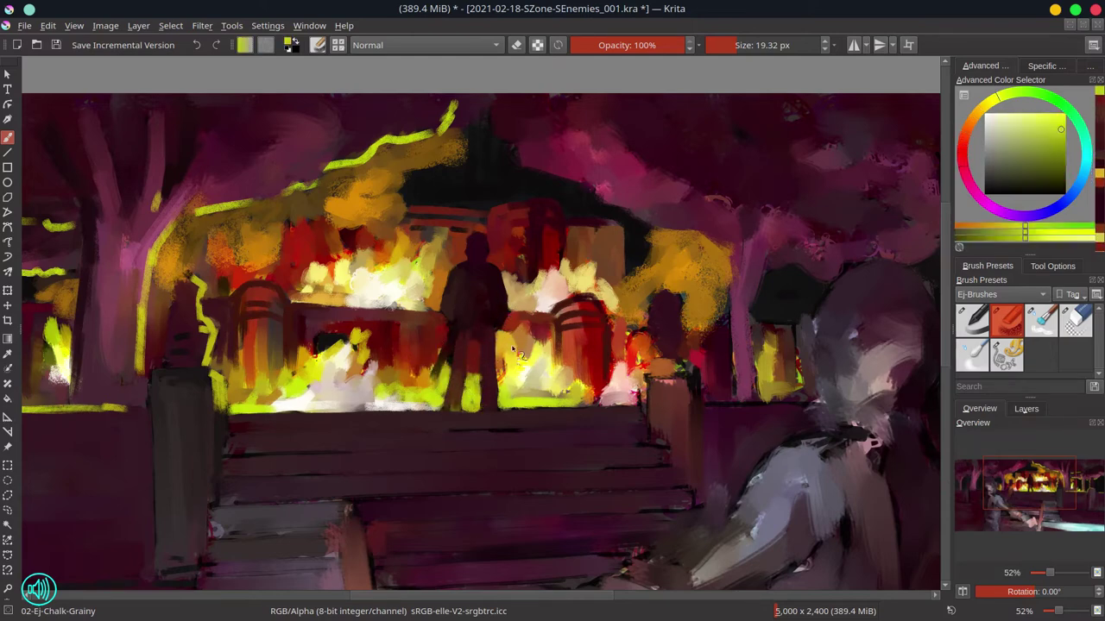
ctrl+click(504, 345)
ctrl+click(509, 367)
ctrl+click(463, 337)
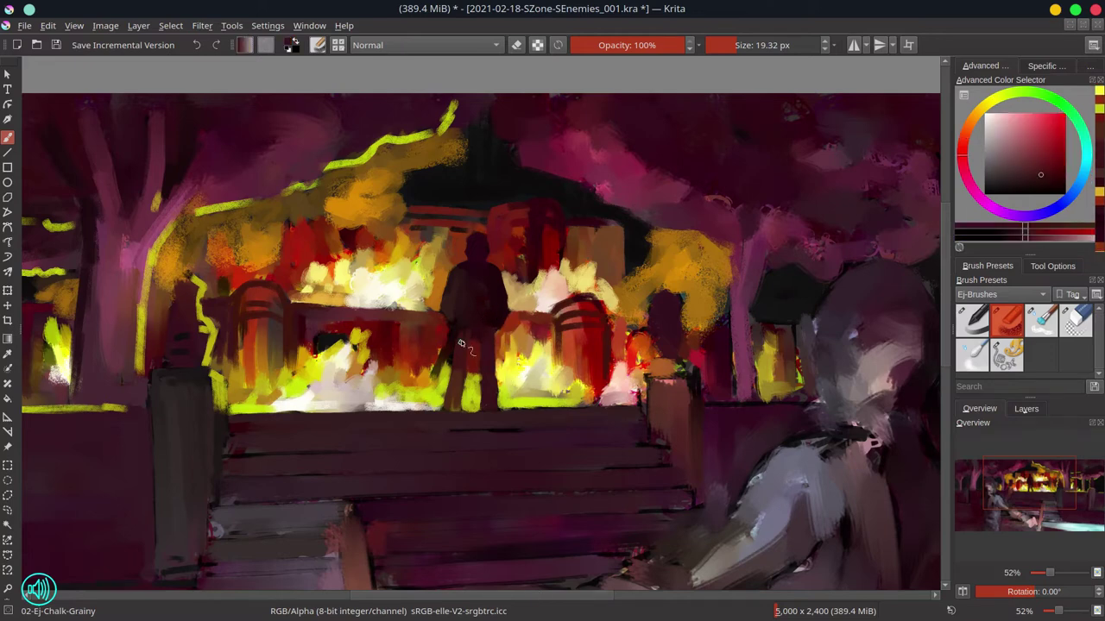
ctrl+click(454, 347)
ctrl+click(450, 361)
ctrl+click(450, 361)
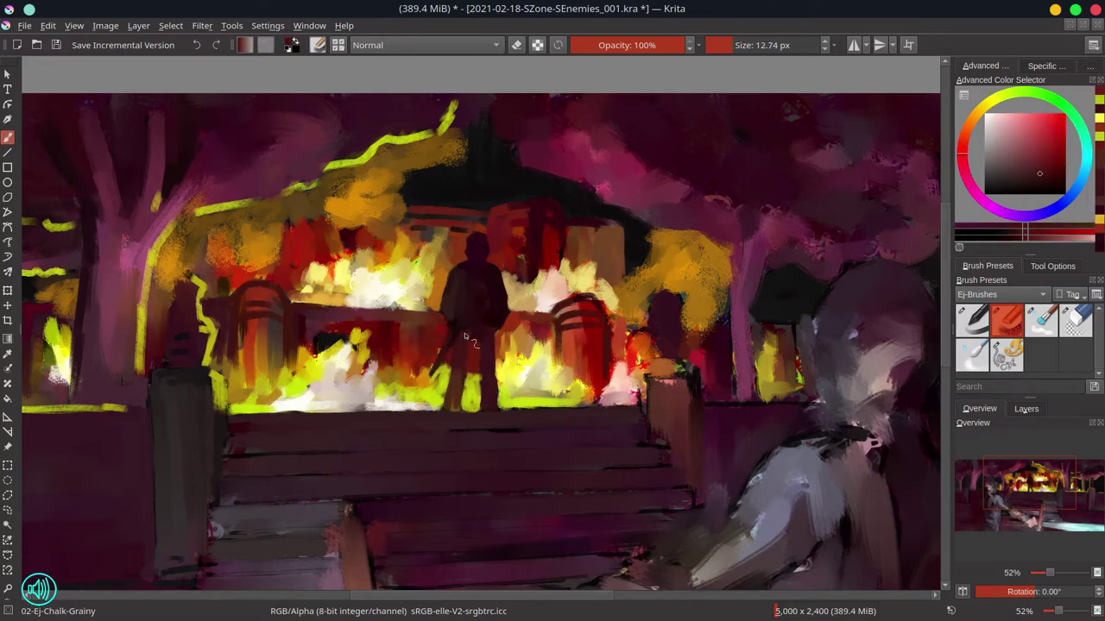
ctrl+click(452, 362)
drag(452, 363, 487, 368)
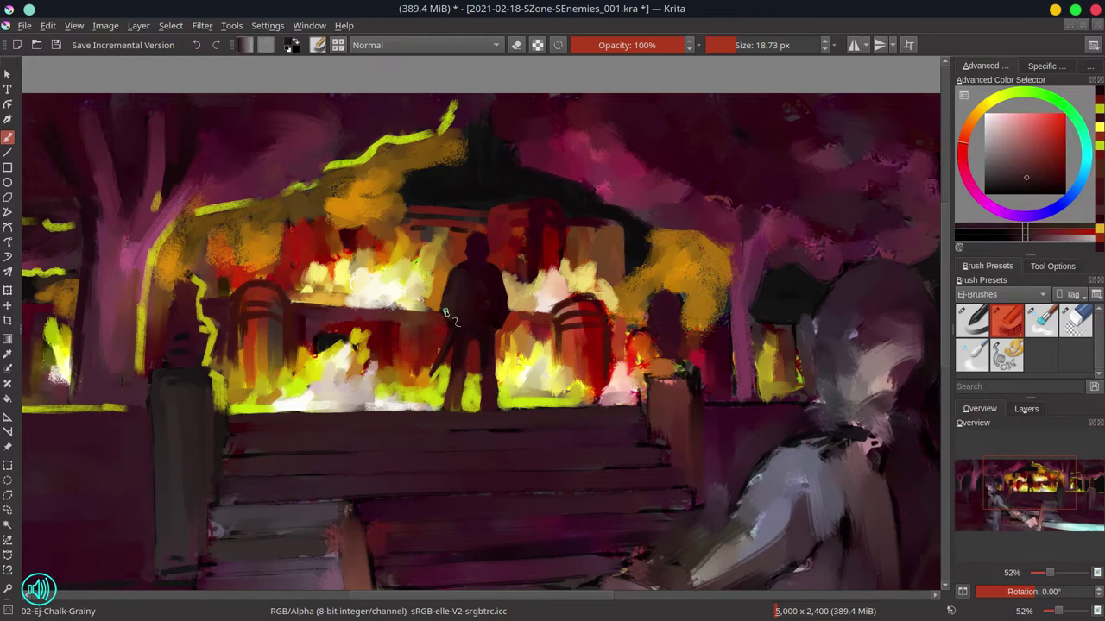
Paint yellow-green hatching around the figure's feet and flame base, alternating with dark maroon
ctrl+click(509, 319)
ctrl+click(469, 334)
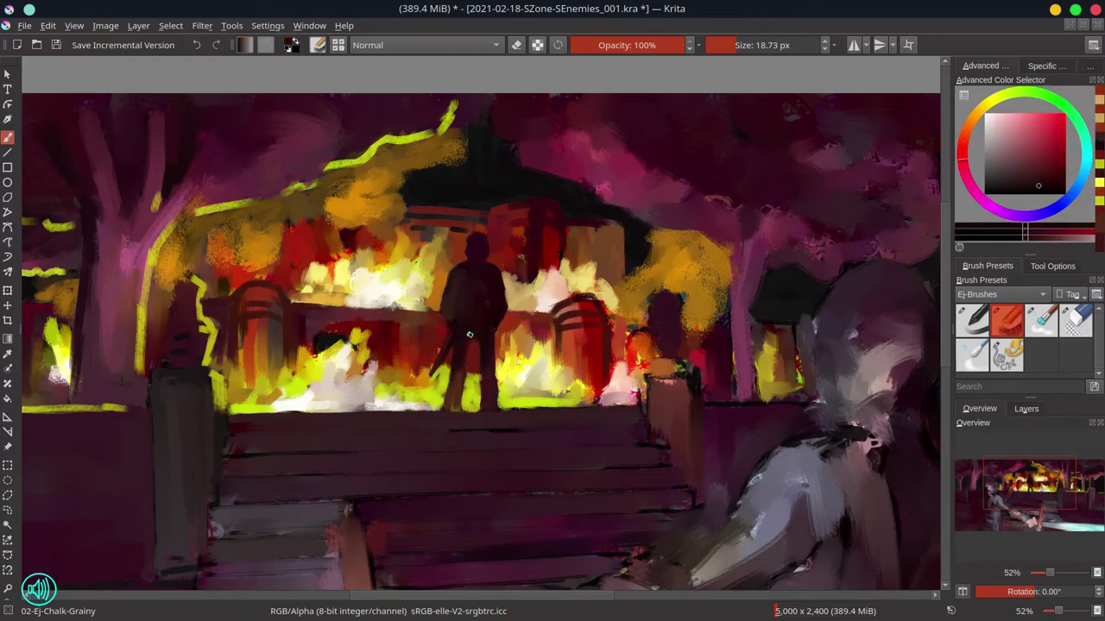
mouse_move(447, 341)
mouse_down()
mouse_move(431, 376)
mouse_move(414, 386)
mouse_move(422, 379)
mouse_move(410, 372)
mouse_up()
ctrl+click(442, 381)
mouse_move(473, 393)
mouse_down()
mouse_move(476, 352)
mouse_move(423, 367)
mouse_move(406, 418)
mouse_up()
ctrl+click(455, 347)
ctrl+click(450, 371)
drag(445, 368, 448, 343)
ctrl+click(460, 338)
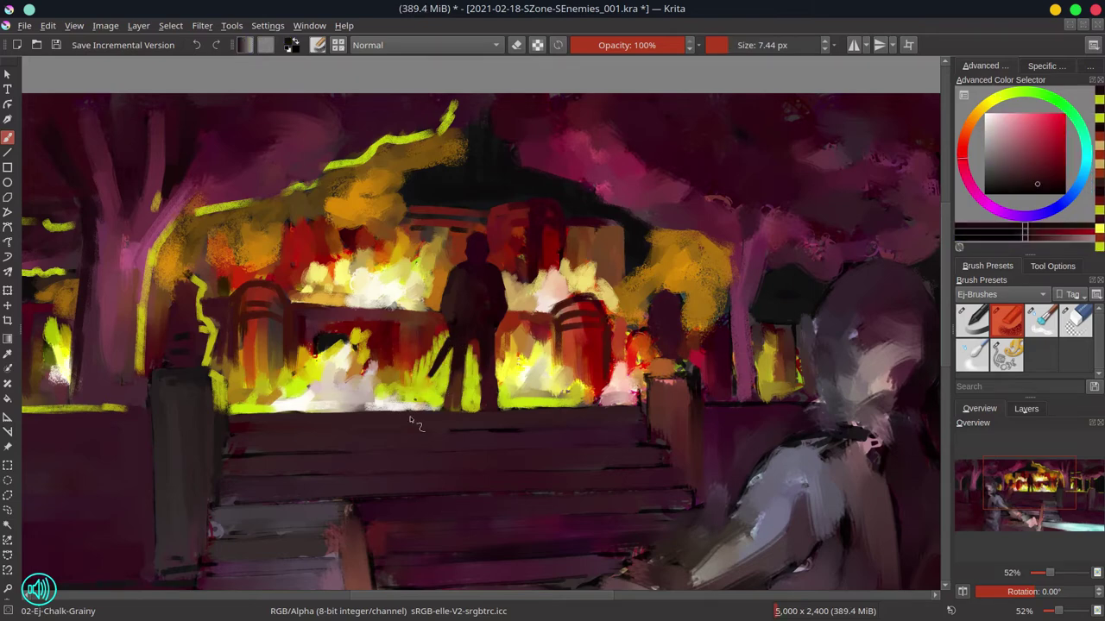
Zoom out and save the painting, then resample blade cyan, flame reds and pale yellow
key(minus)
key(minus)
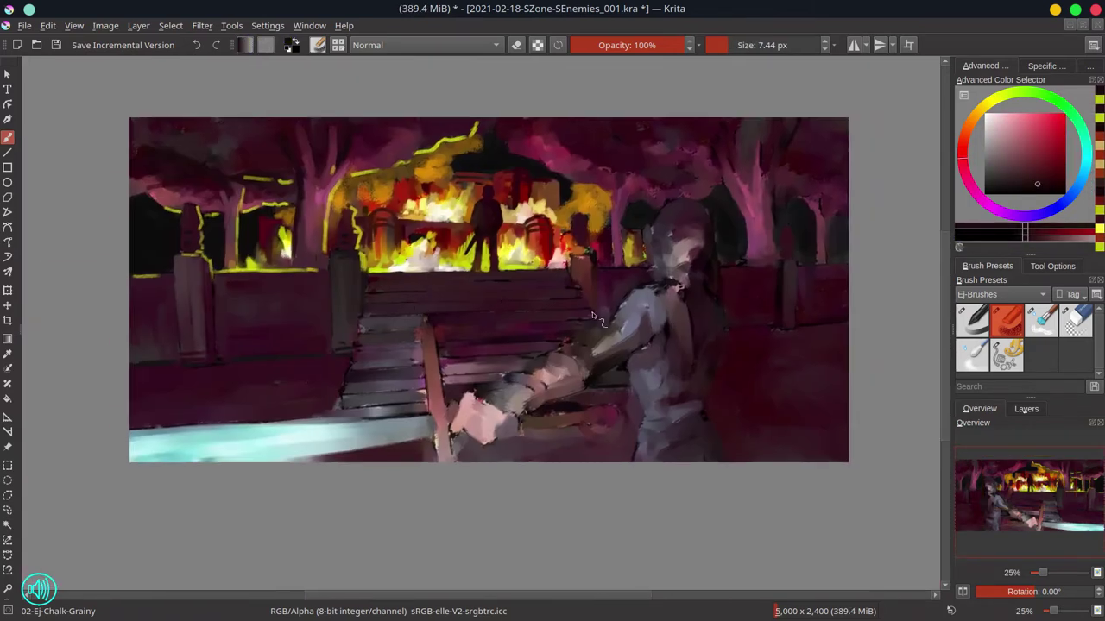
click(55, 46)
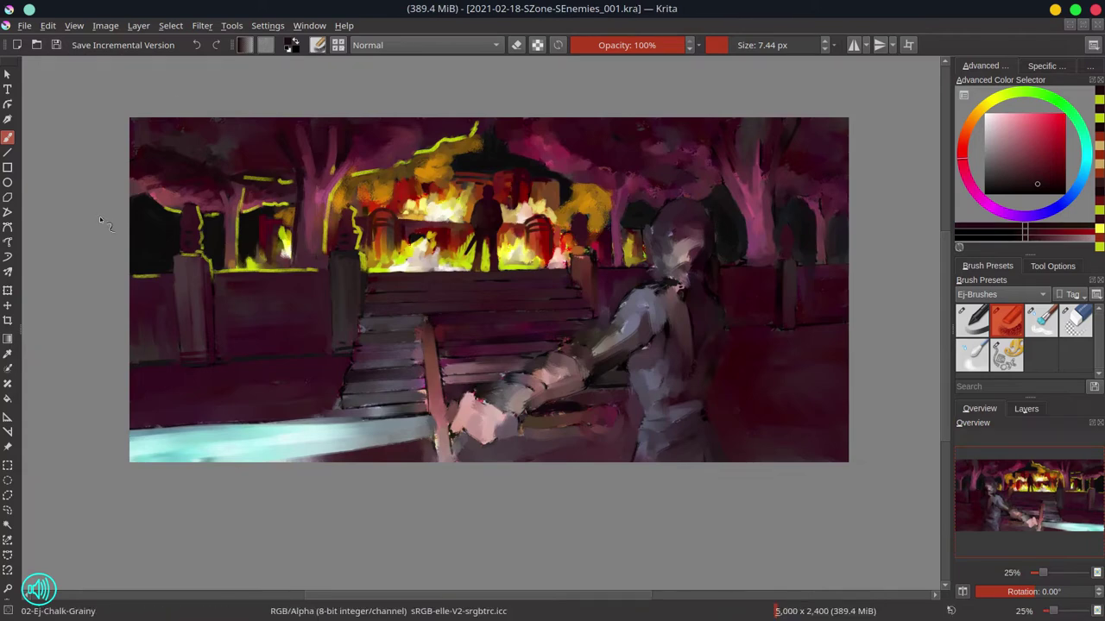
ctrl+click(399, 211)
scroll(497, 276, up, 4)
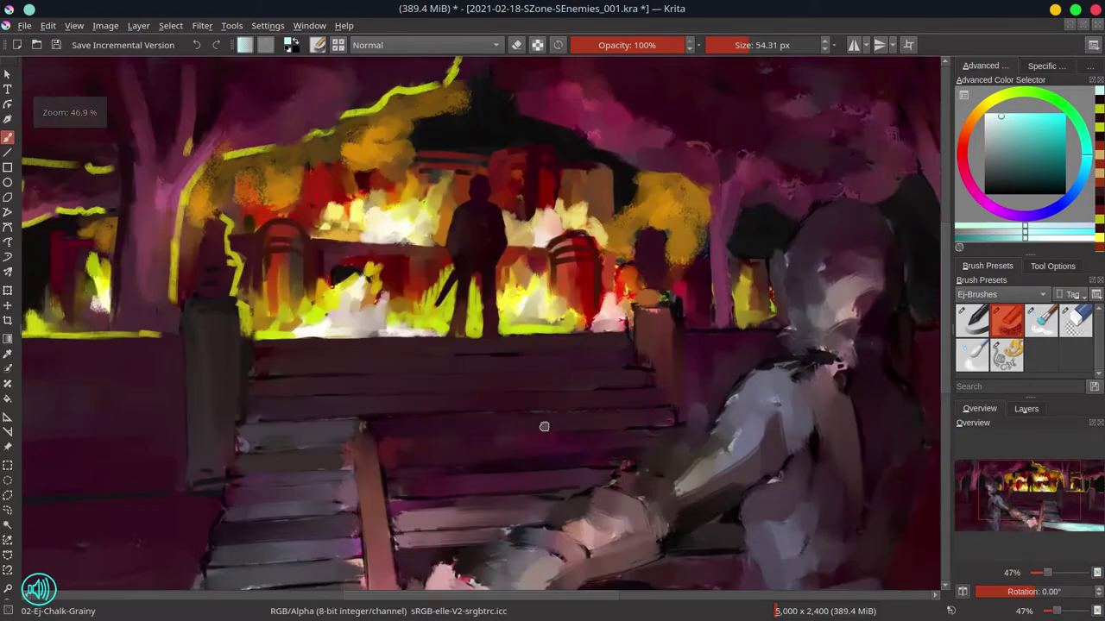
ctrl+click(427, 380)
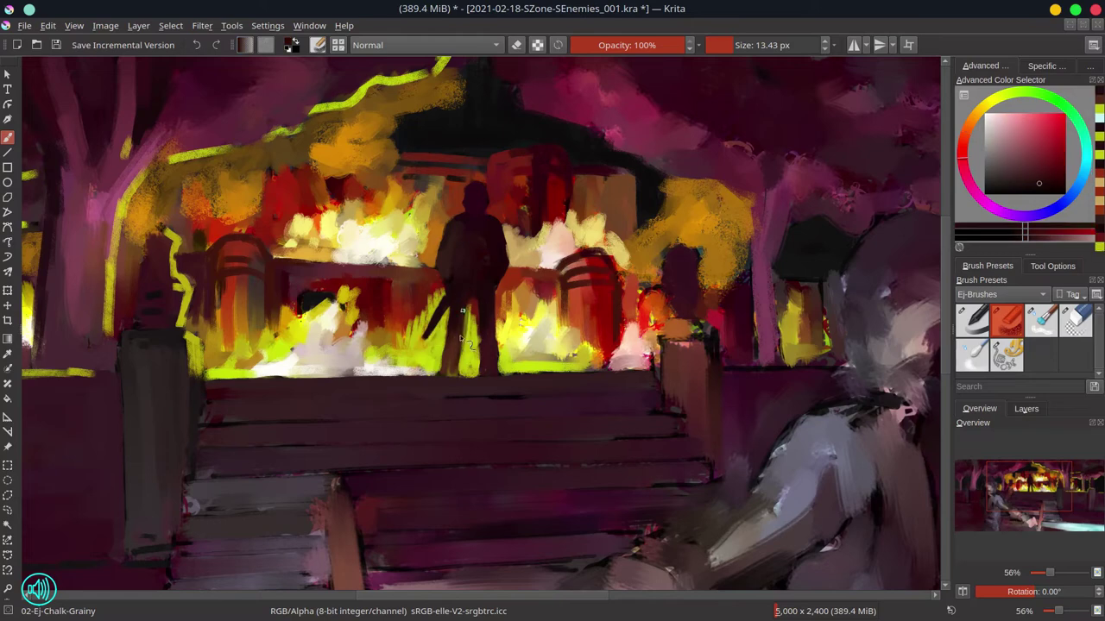
ctrl+click(475, 300)
ctrl+click(476, 304)
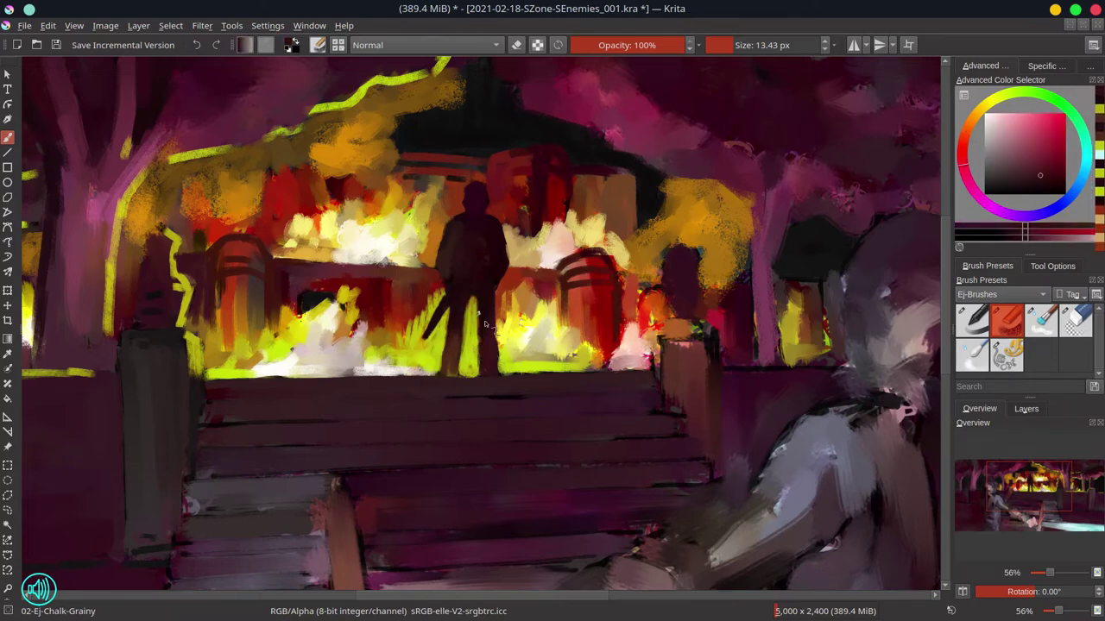
scroll(485, 324, down, 3)
ctrl+click(466, 360)
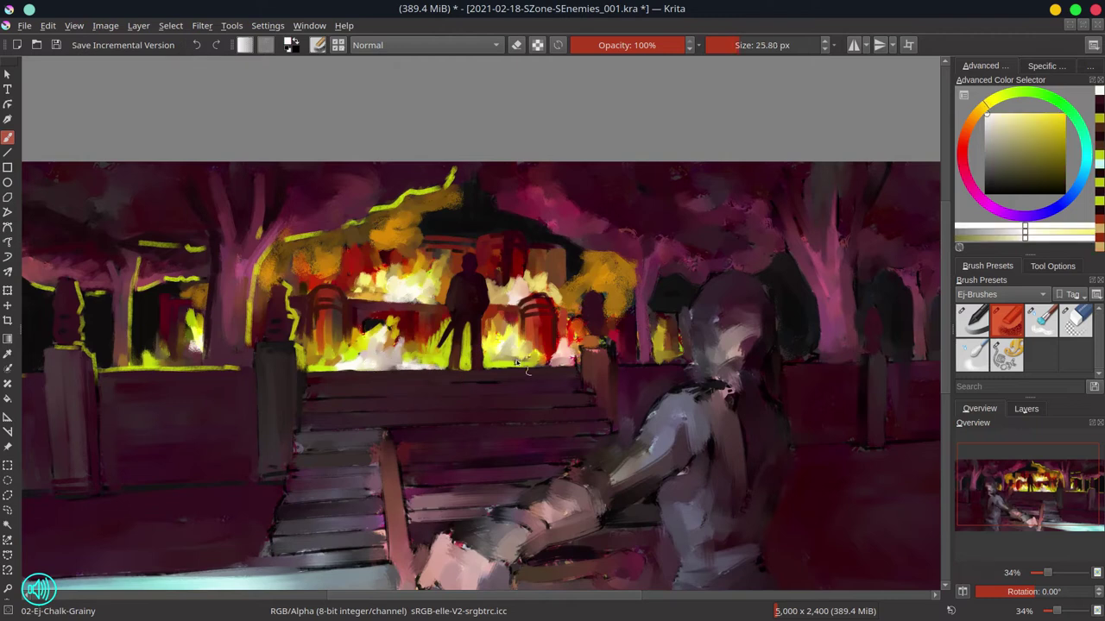
Paint dark pink and reddish-grey strokes over the orange patch right of the fire
ctrl+click(590, 325)
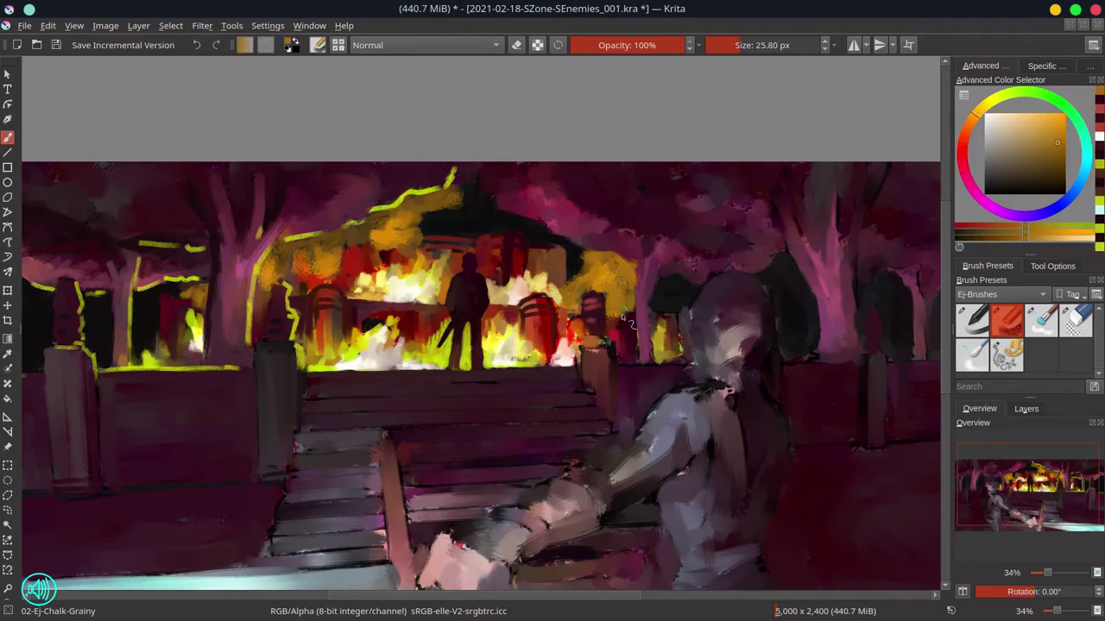
ctrl+click(594, 284)
ctrl+click(589, 309)
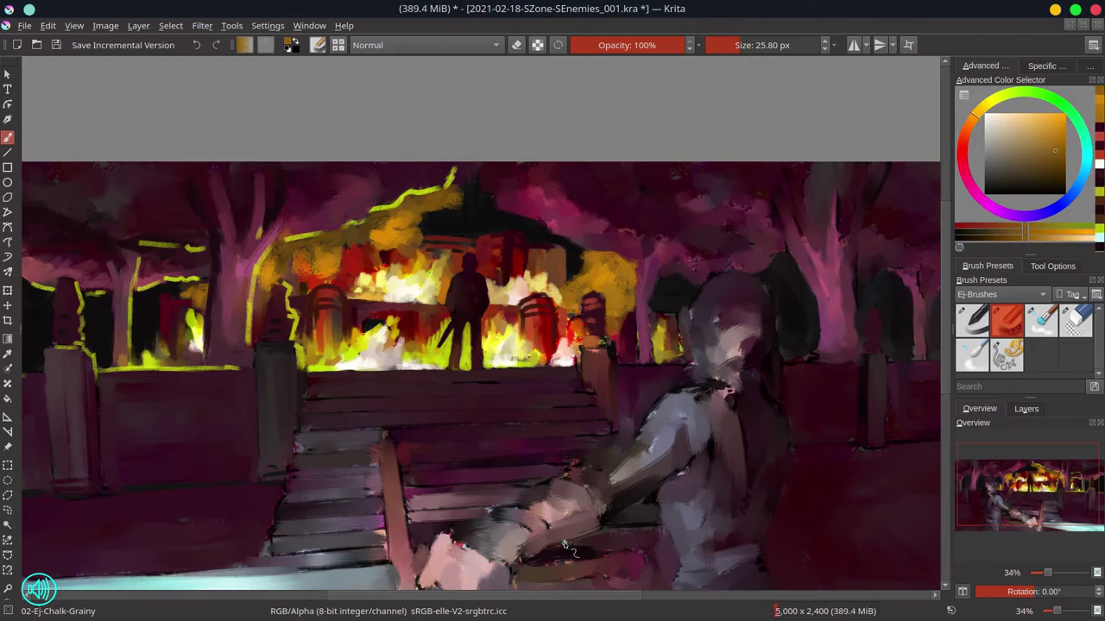
ctrl+click(590, 315)
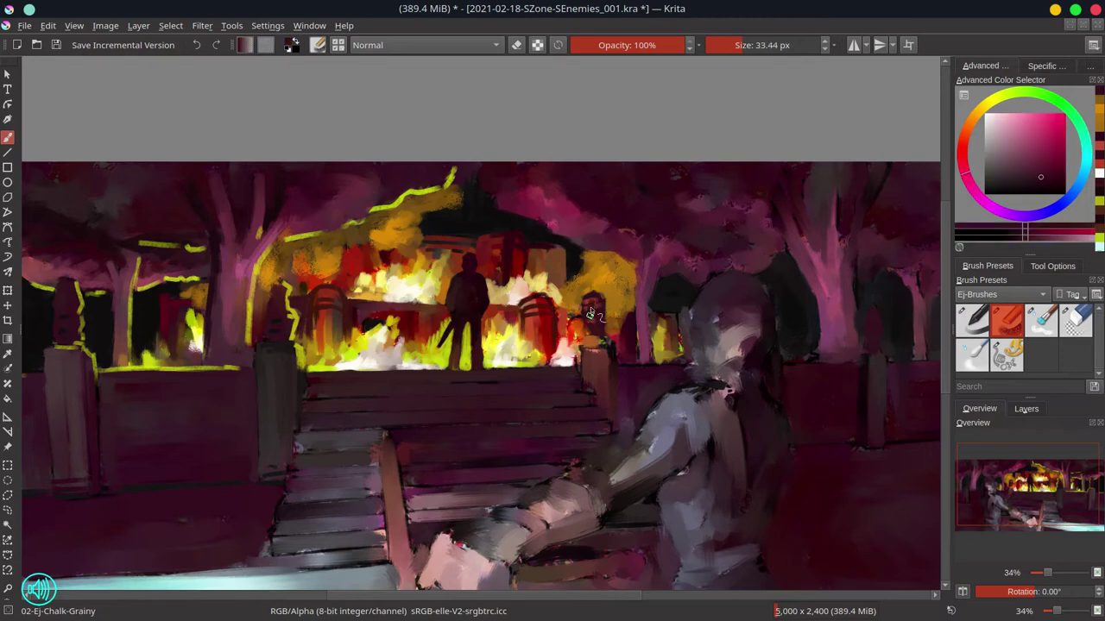
mouse_move(595, 303)
mouse_down()
mouse_move(600, 342)
mouse_move(595, 323)
mouse_move(588, 352)
mouse_move(588, 395)
mouse_up()
ctrl+click(596, 345)
Paint a small yellow-green highlight beside the fire with a smaller brush, then sample dark red
ctrl+click(326, 350)
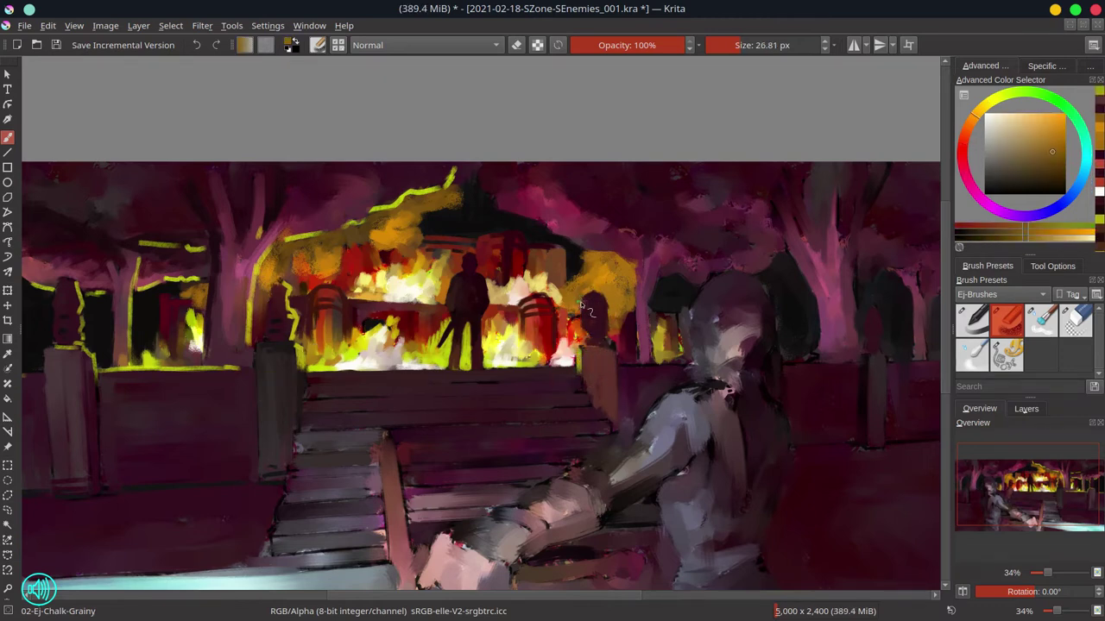
ctrl+click(584, 358)
key(bracketleft)
drag(588, 296, 600, 317)
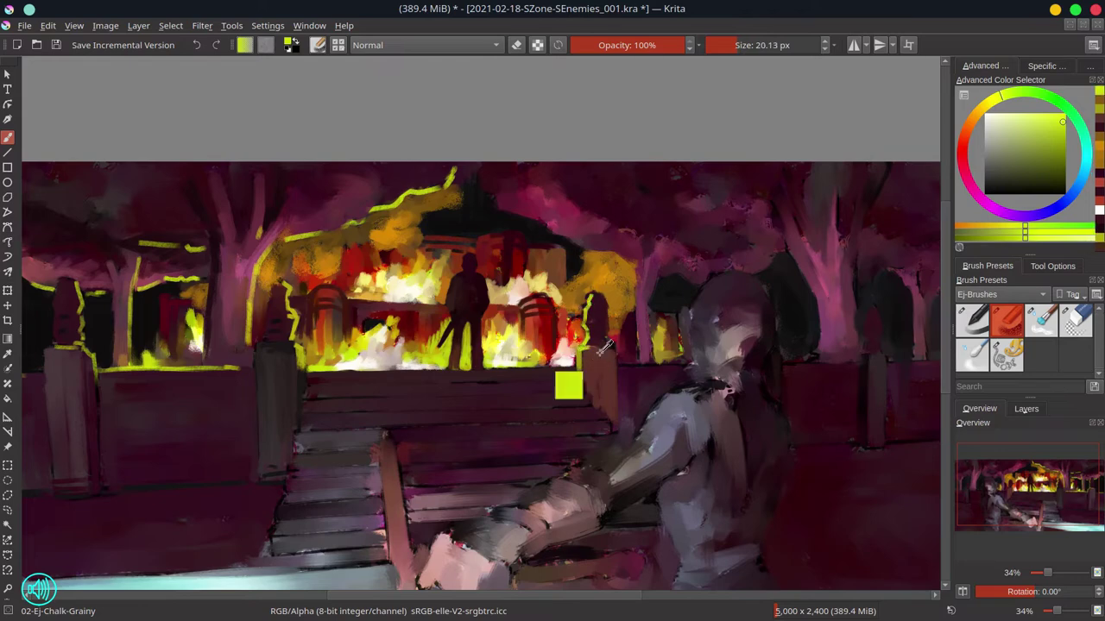
ctrl+click(170, 349)
ctrl+click(570, 384)
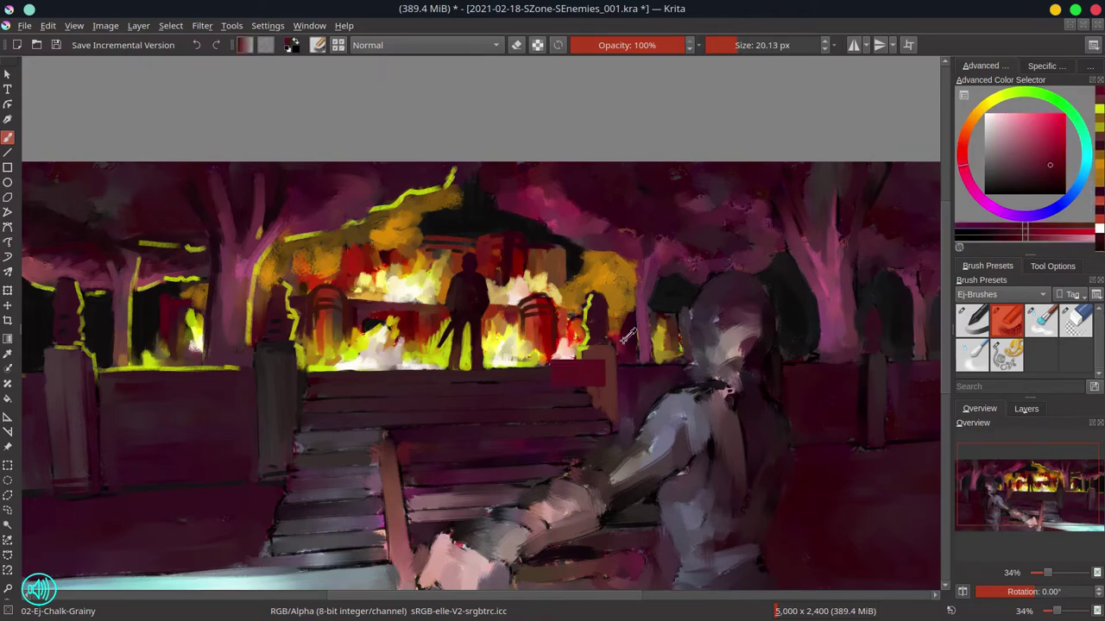
scroll(559, 434, down, 2)
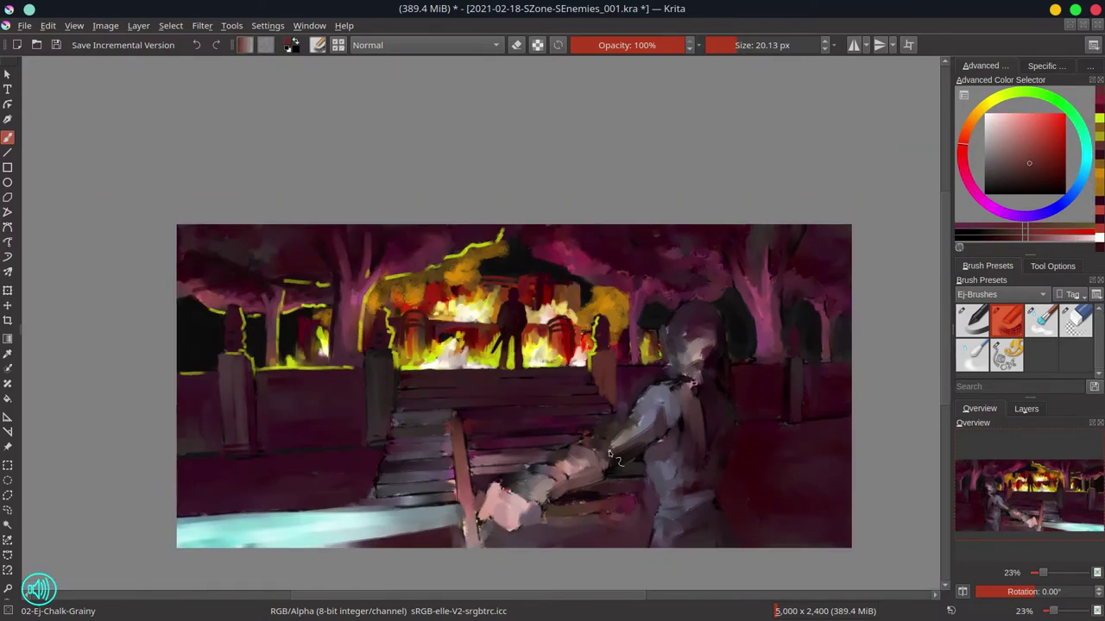
Add a bright orange stroke near the fire, then sample dark maroon
scroll(595, 360, up, 1)
ctrl+click(582, 342)
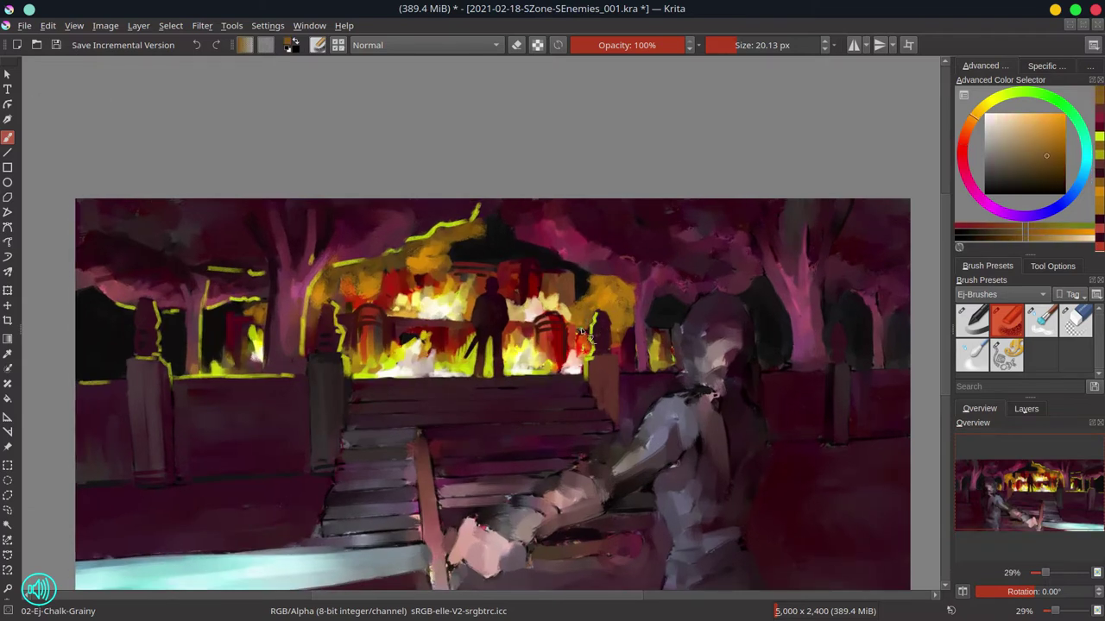
drag(583, 342, 577, 351)
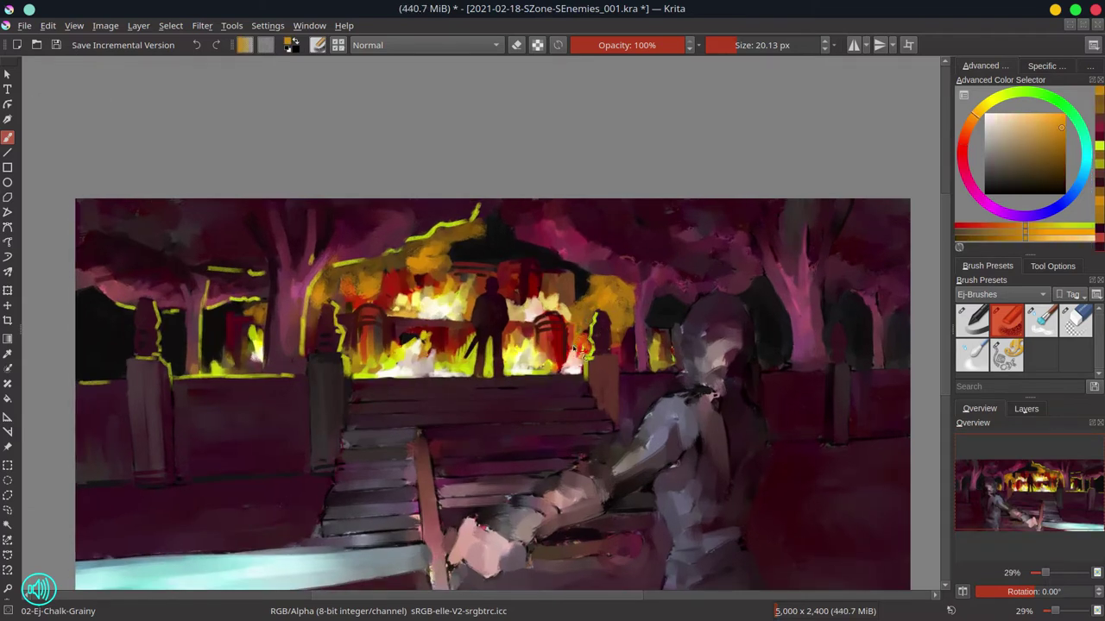
ctrl+click(659, 332)
Paint yellow-green rim light along the right fence top and mirror the canvas view horizontally
key(bracketright)
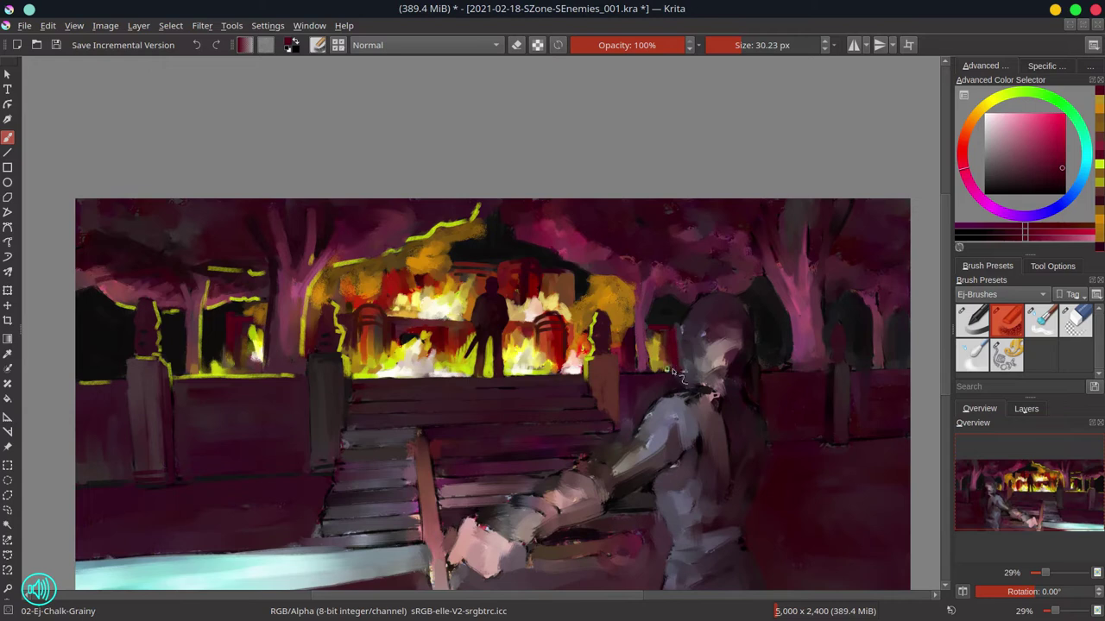
ctrl+click(667, 369)
key(bracketleft)
key(bracketleft)
drag(625, 373, 683, 373)
mouse_move(801, 372)
mouse_down()
mouse_move(764, 372)
mouse_move(828, 373)
mouse_up()
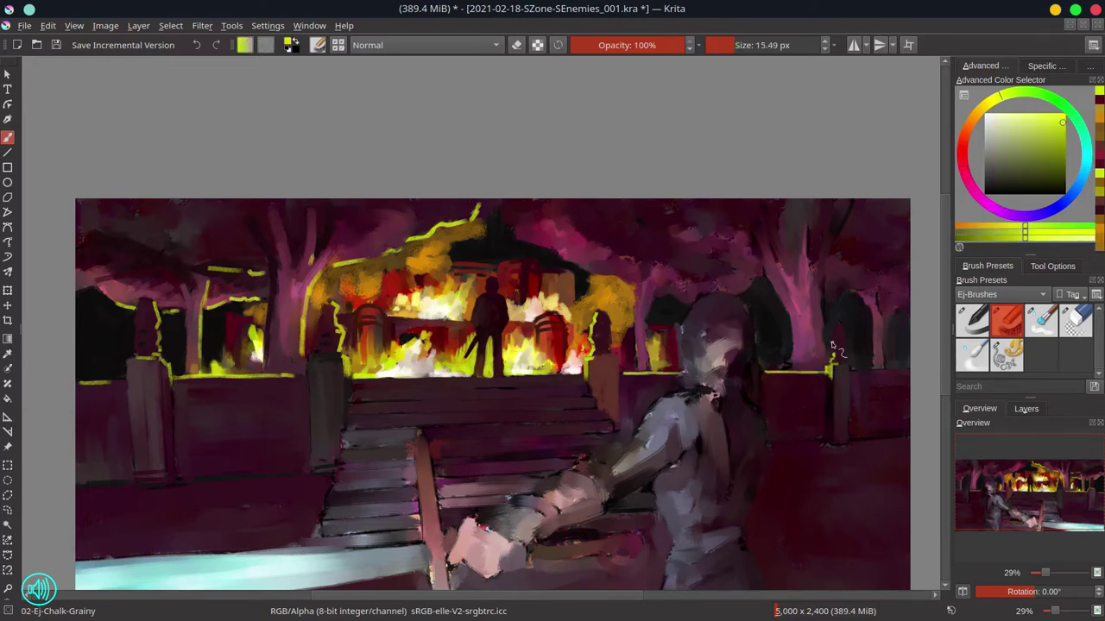
scroll(742, 418, down, 2)
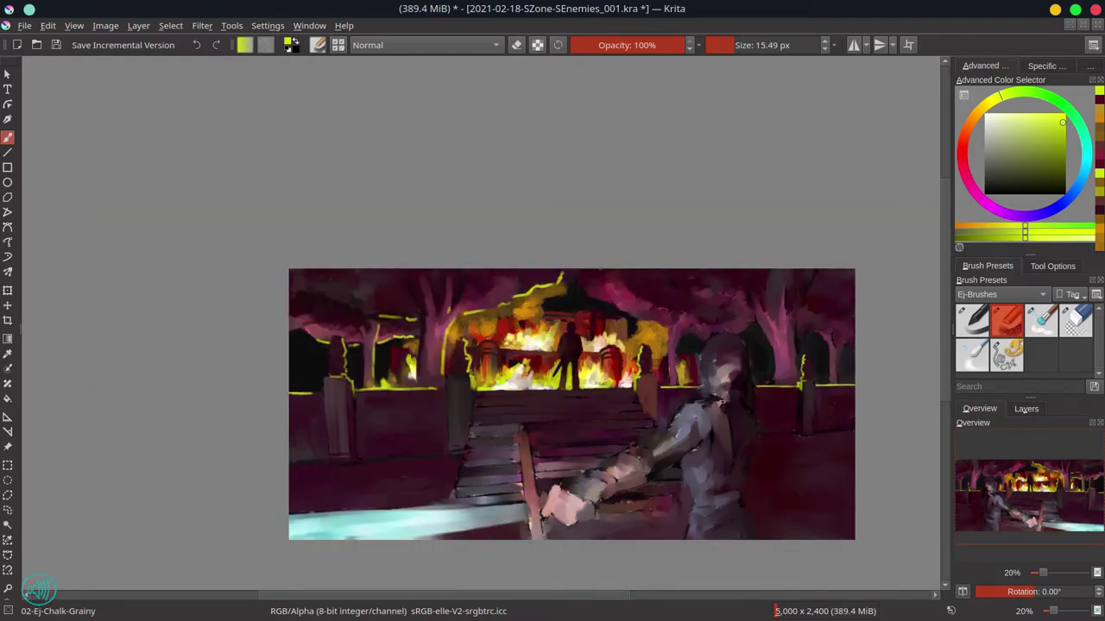
ctrl+click(628, 321)
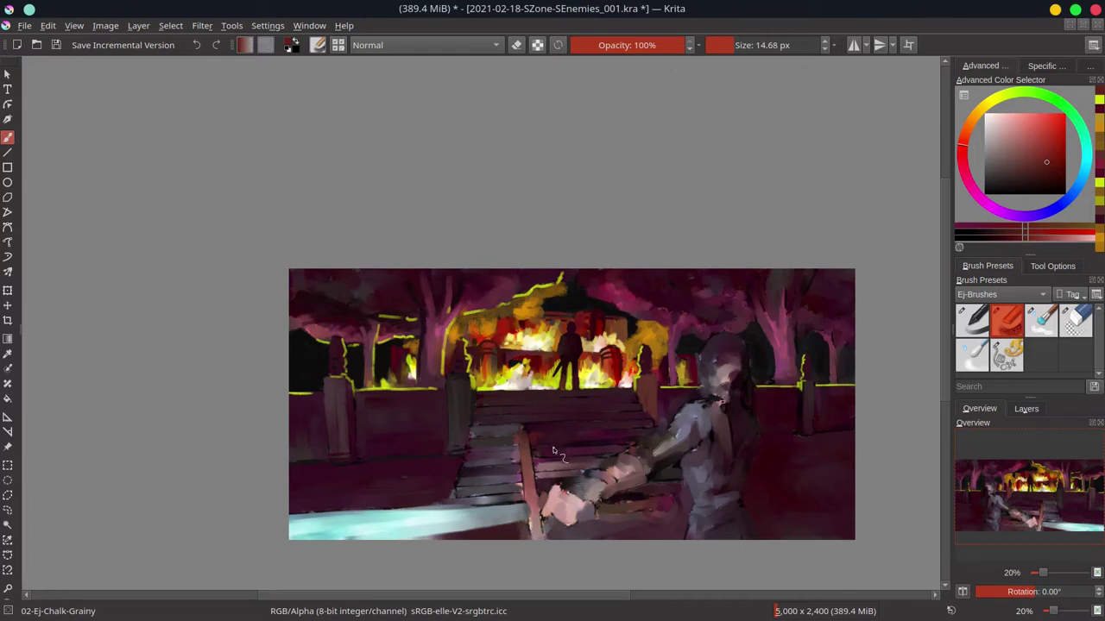
click(963, 591)
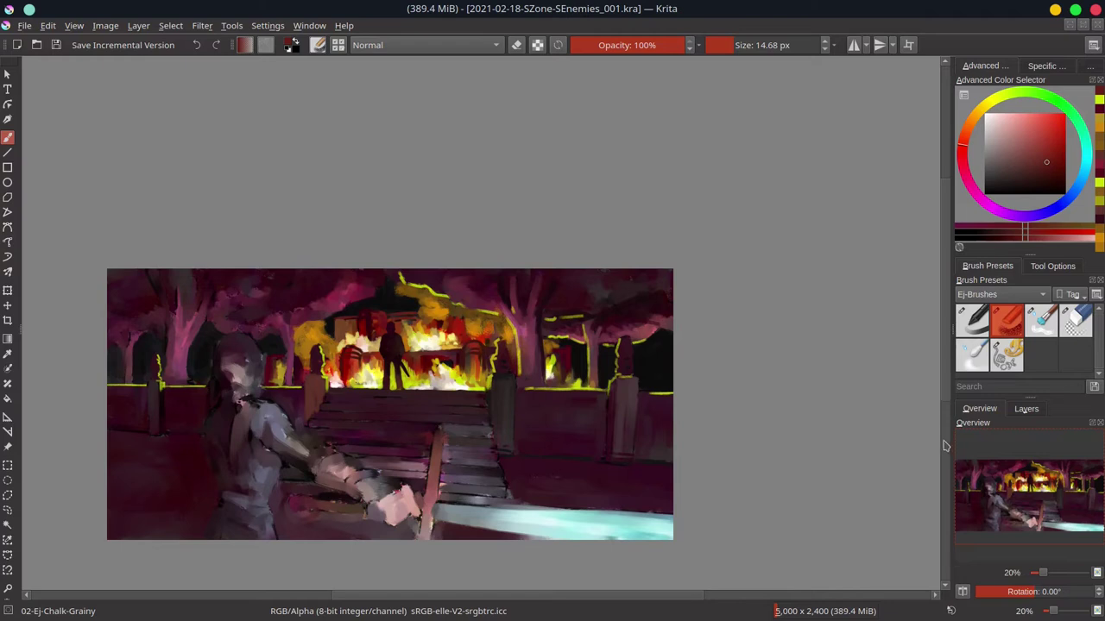
Paint a short dark magenta stroke on the left fence
ctrl+click(639, 389)
click(639, 388)
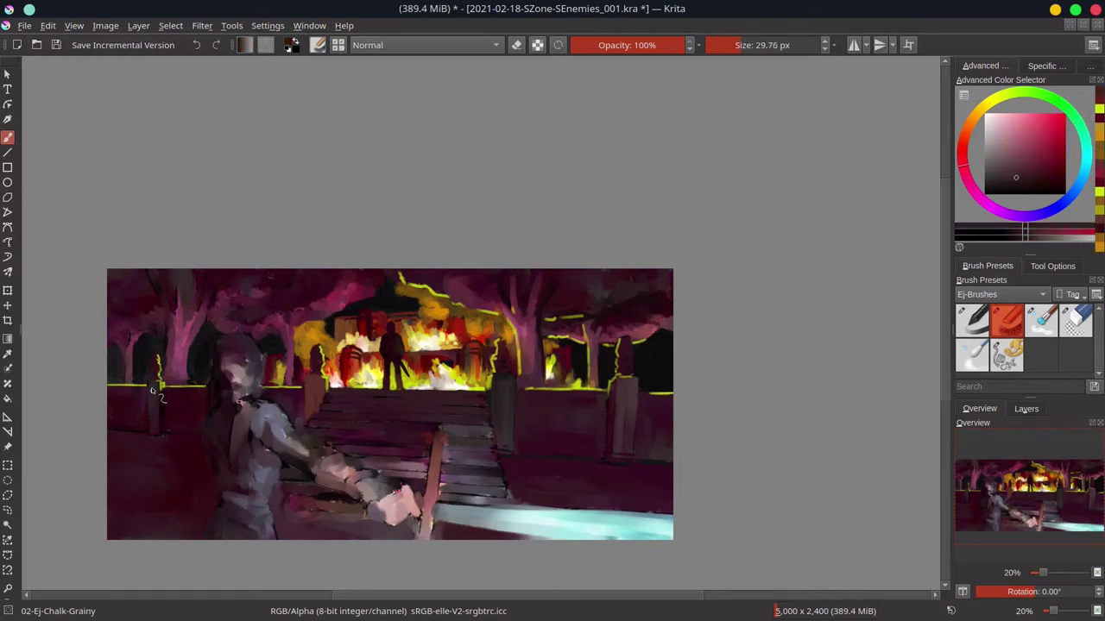
ctrl+click(138, 432)
drag(160, 445, 165, 437)
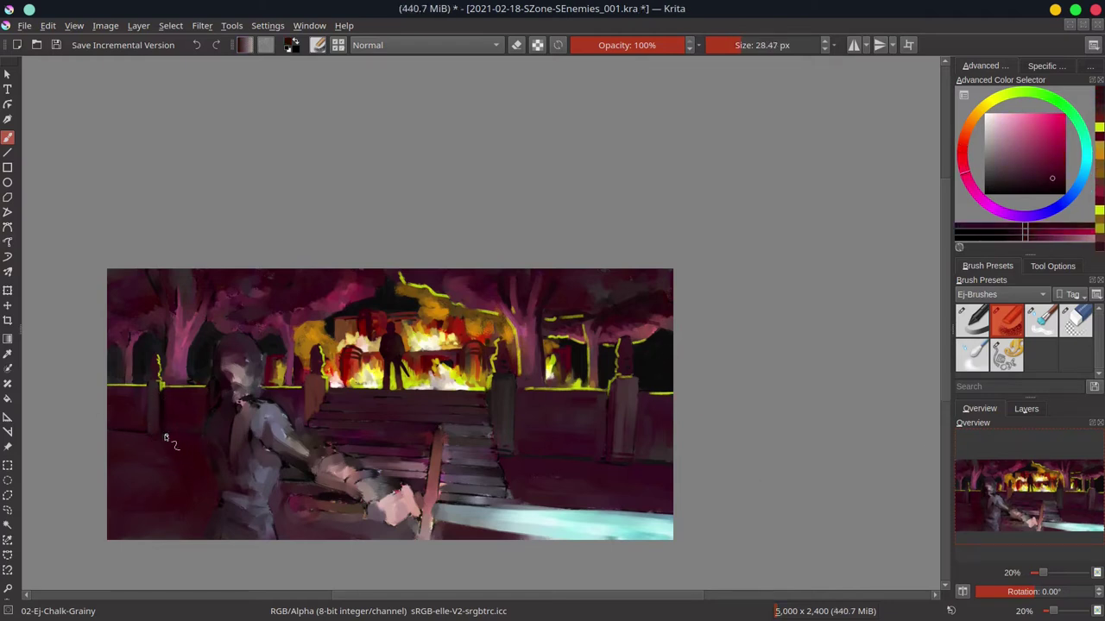
ctrl+click(177, 438)
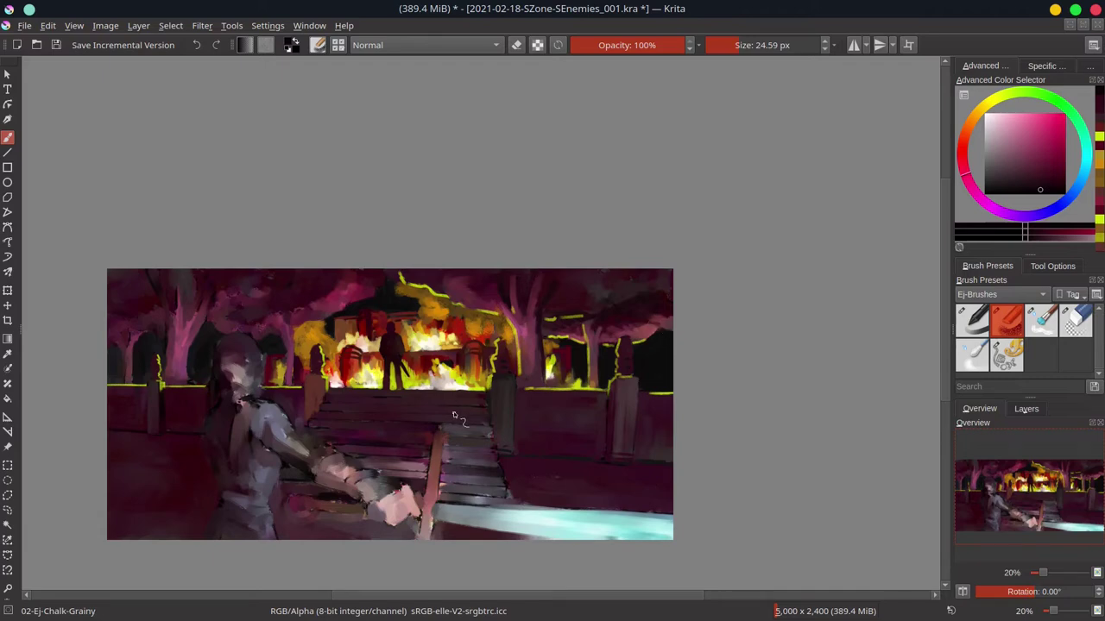
Repaint the pillar and wall edges by the pavilion in dark tones with brighter yellow touches
scroll(297, 325, up, 3)
ctrl+click(337, 379)
mouse_move(336, 380)
mouse_down()
mouse_move(345, 411)
mouse_move(308, 370)
mouse_move(359, 371)
mouse_move(365, 405)
mouse_move(372, 385)
mouse_move(363, 423)
mouse_move(332, 419)
mouse_move(371, 366)
mouse_up()
ctrl+click(356, 409)
ctrl+click(363, 412)
ctrl+click(371, 393)
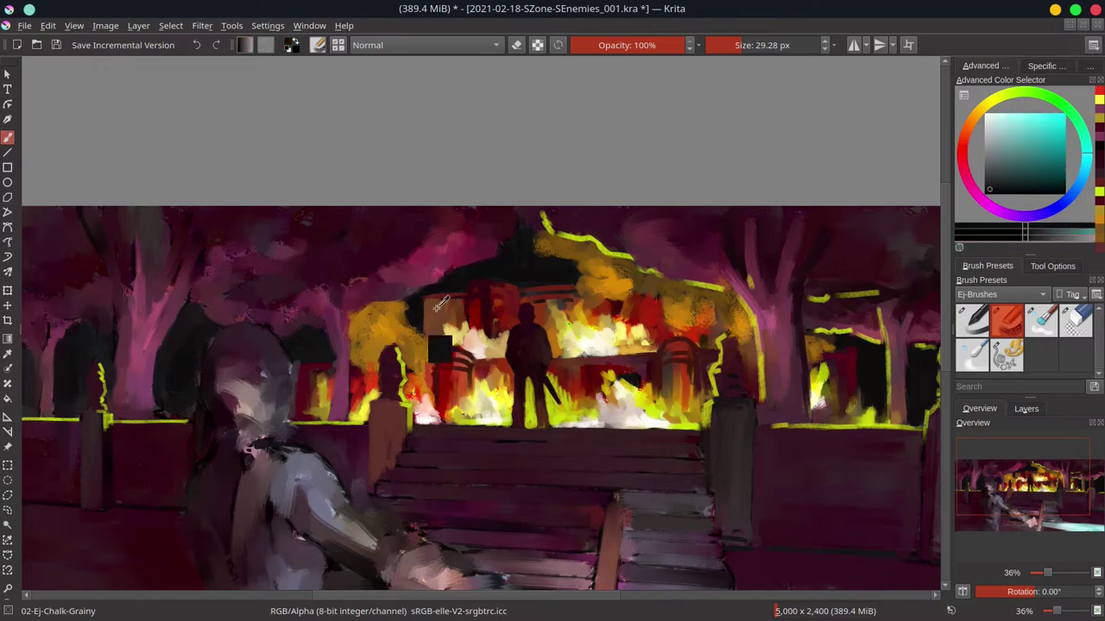
Paint a near-black mass into the left trees and shrink the brush
ctrl+click(201, 314)
mouse_move(202, 313)
mouse_down()
mouse_move(304, 328)
mouse_move(283, 345)
mouse_move(193, 333)
mouse_move(160, 362)
mouse_move(169, 403)
mouse_up()
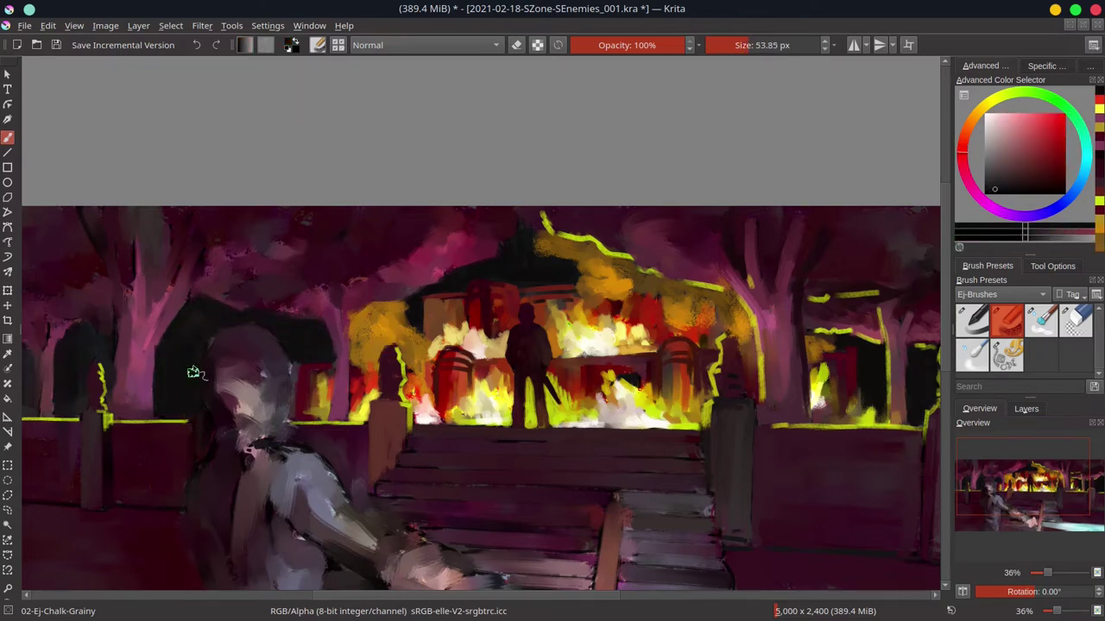
scroll(230, 322, left, 3)
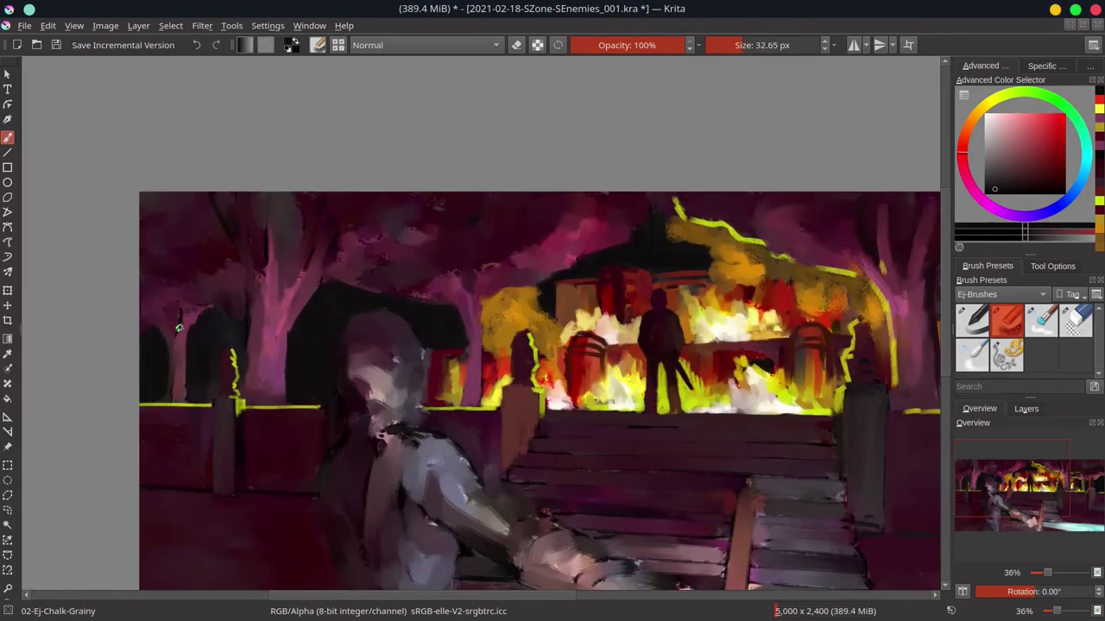
drag(179, 328, 240, 338)
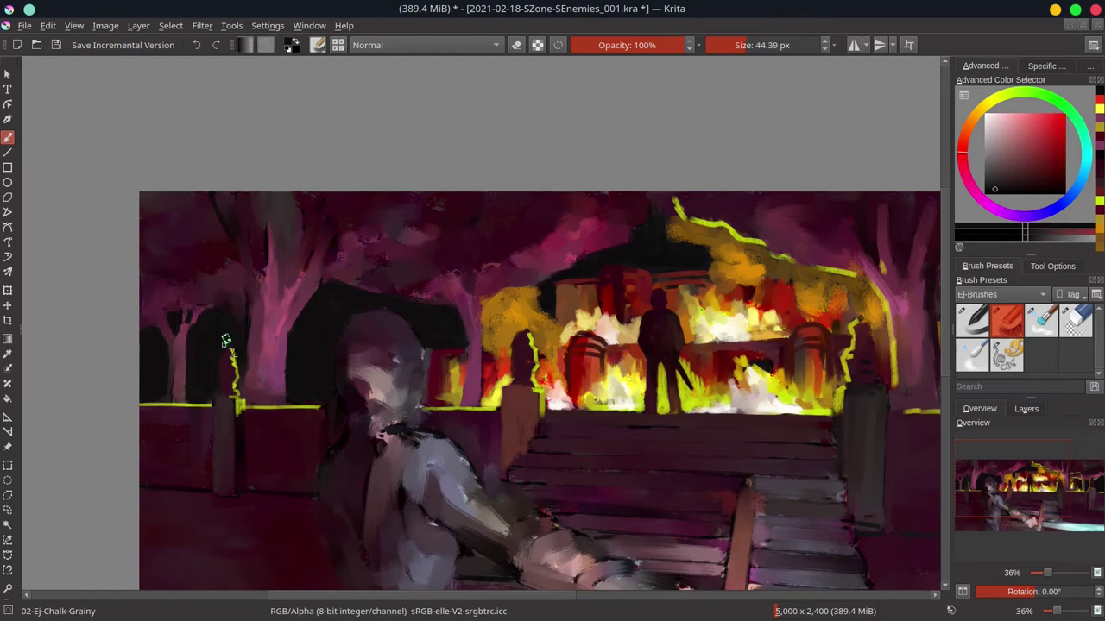
ctrl+click(230, 328)
mouse_move(228, 374)
mouse_down()
mouse_move(230, 405)
mouse_move(217, 398)
mouse_up()
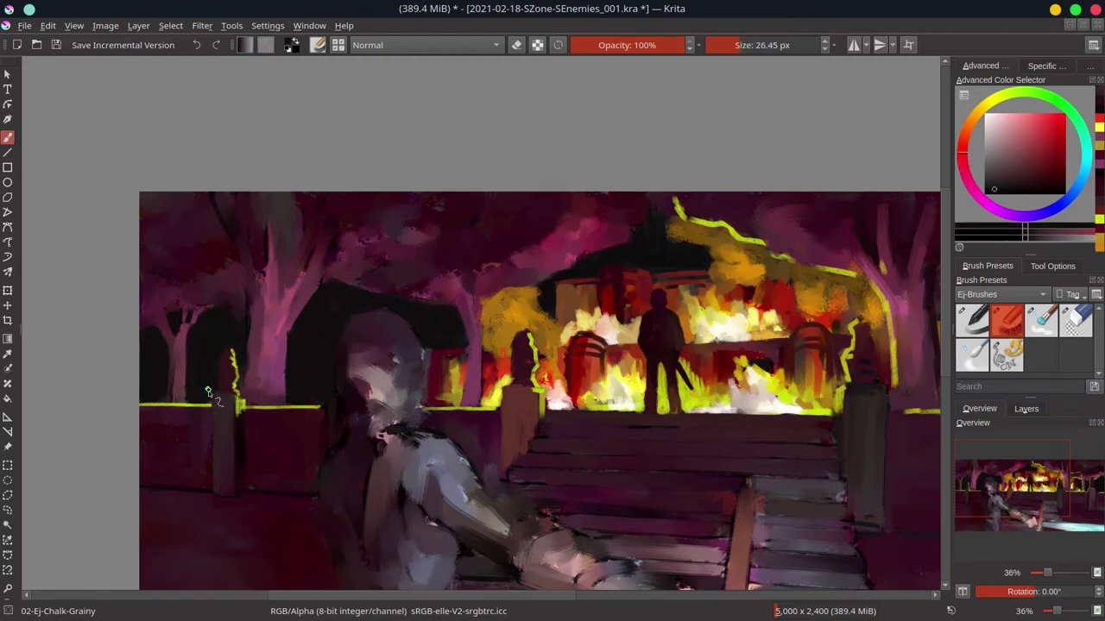
Sample pinks and deep reds from the trunks and stroke dark red across the upper-left trees
ctrl+click(181, 332)
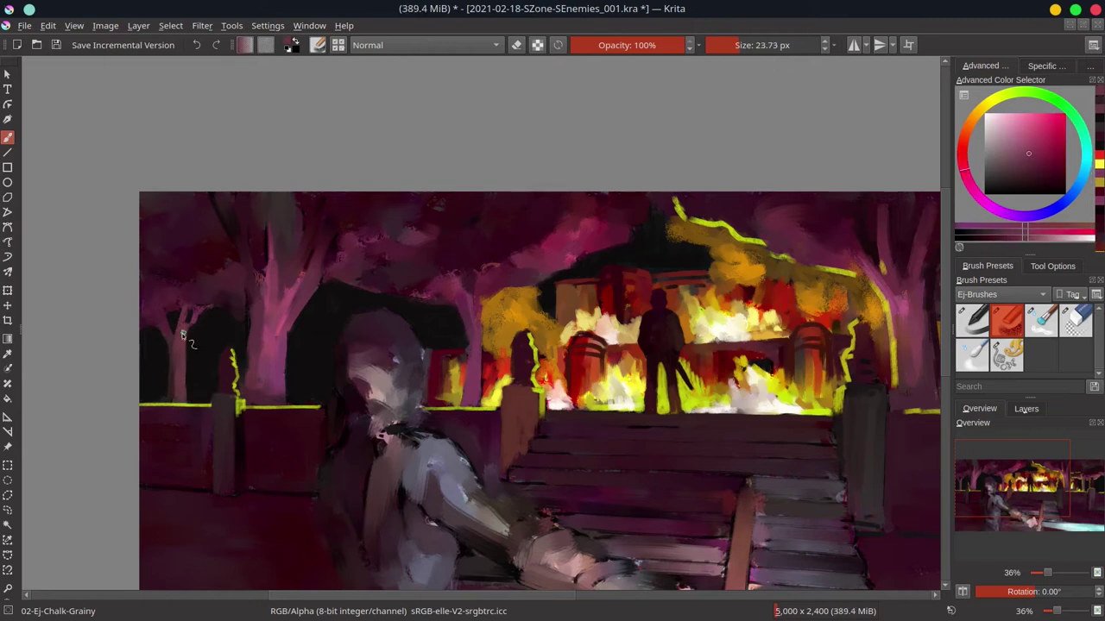
ctrl+click(221, 316)
ctrl+click(241, 332)
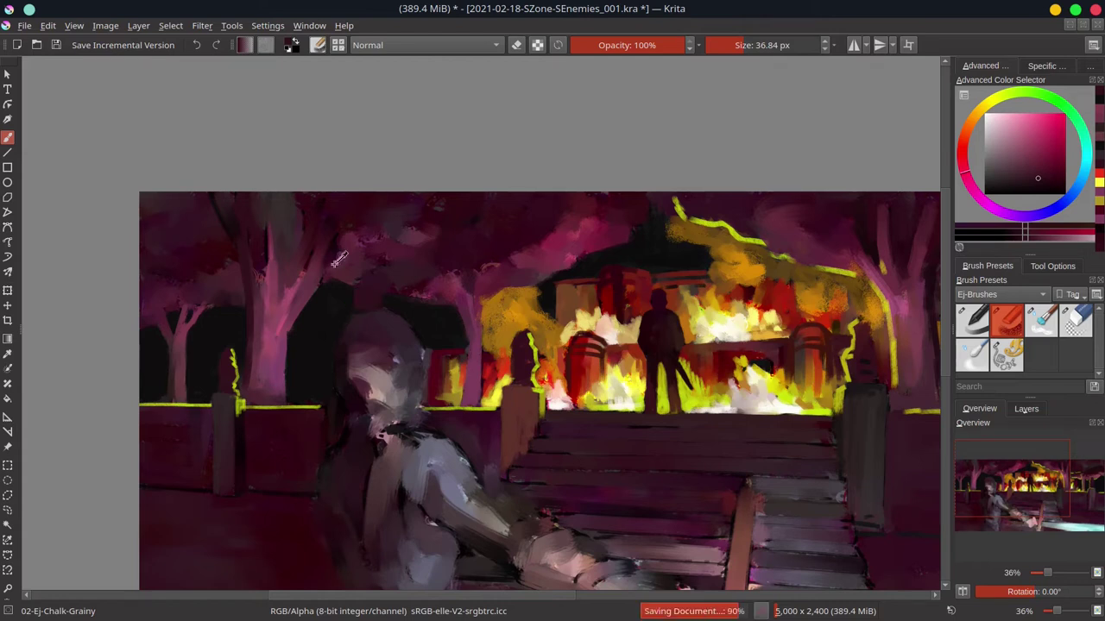
ctrl+click(236, 247)
ctrl+click(269, 257)
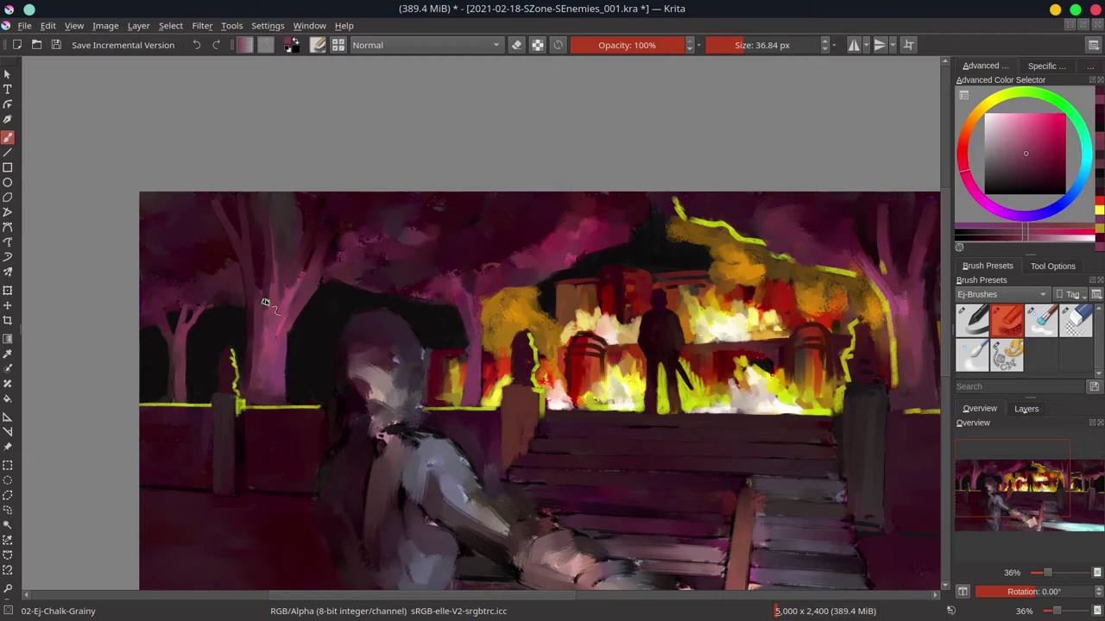
ctrl+click(278, 230)
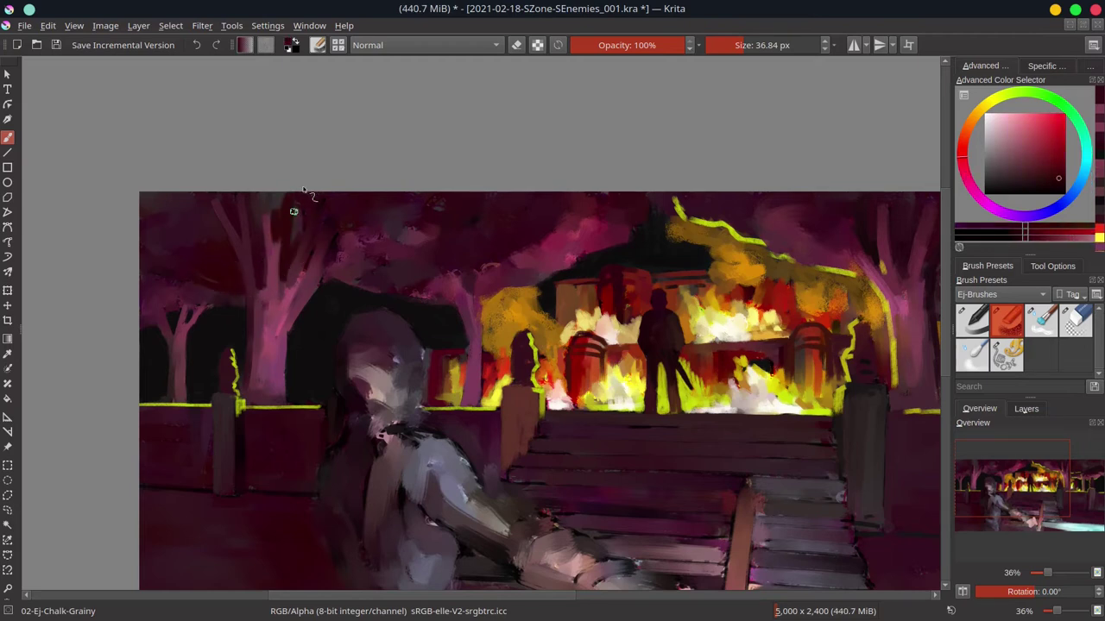
ctrl+click(285, 292)
ctrl+click(309, 247)
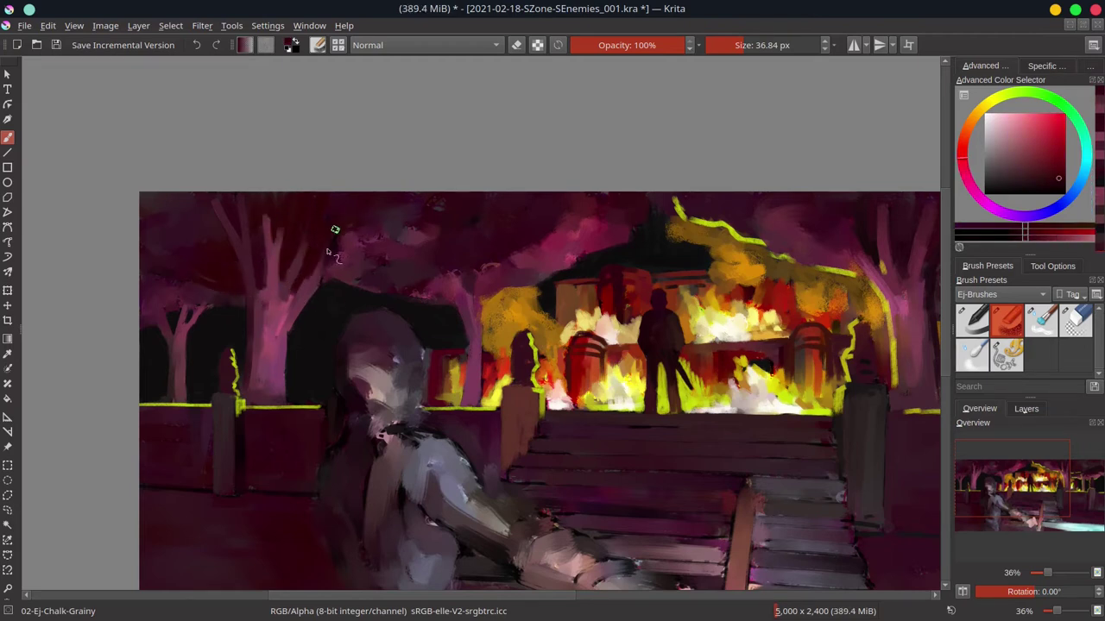
ctrl+click(293, 347)
key(bracketleft)
ctrl+click(283, 301)
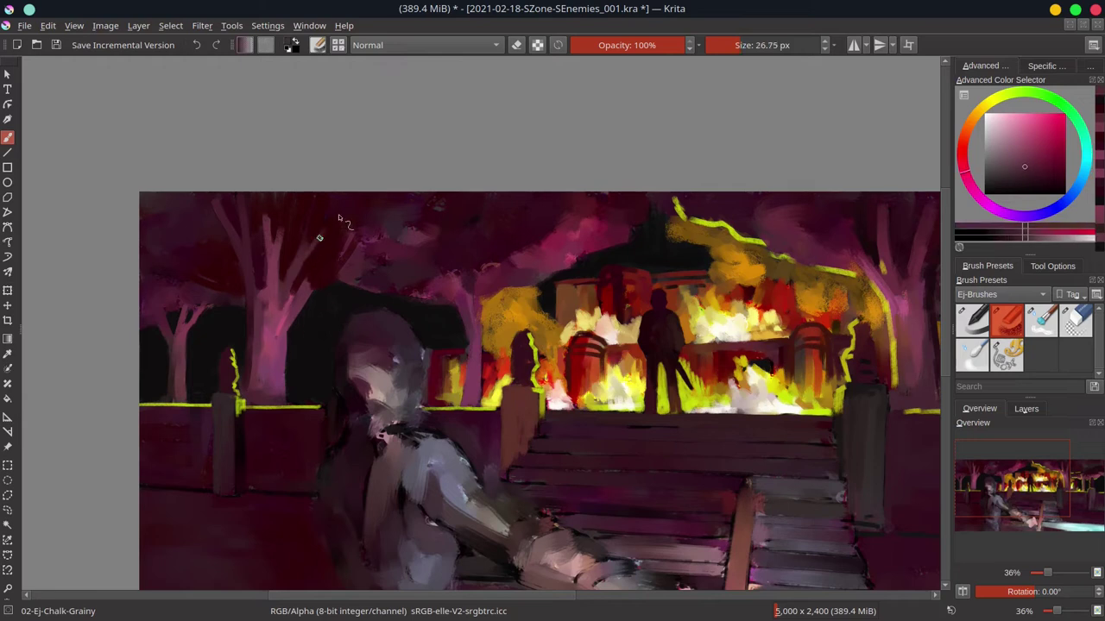
ctrl+click(349, 273)
mouse_move(344, 269)
mouse_down()
mouse_move(383, 256)
mouse_move(364, 237)
mouse_move(318, 295)
mouse_move(378, 270)
mouse_move(386, 222)
mouse_move(419, 239)
mouse_up()
Enlarge the brush, dab dark red on the right-hand column, and undo that stray dab
key(bracketright)
key(bracketright)
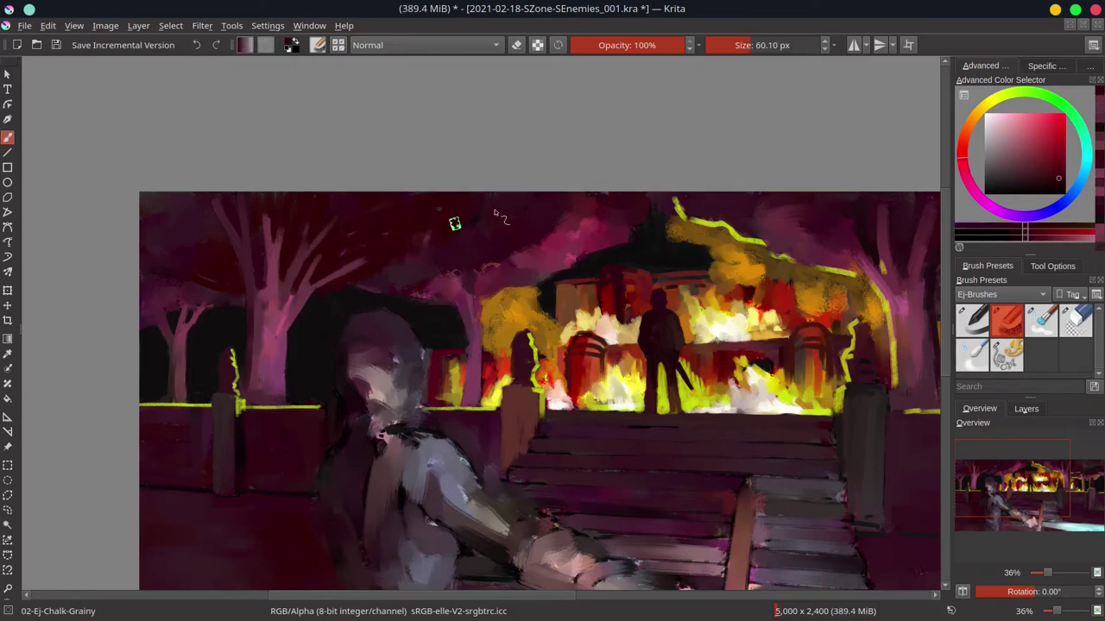
click(882, 379)
ctrl+click(848, 345)
key(ctrl+z)
Draw thin yellow rim-light lines along the left tree trunks and the pavilion roof edges
key(bracketleft)
key(bracketleft)
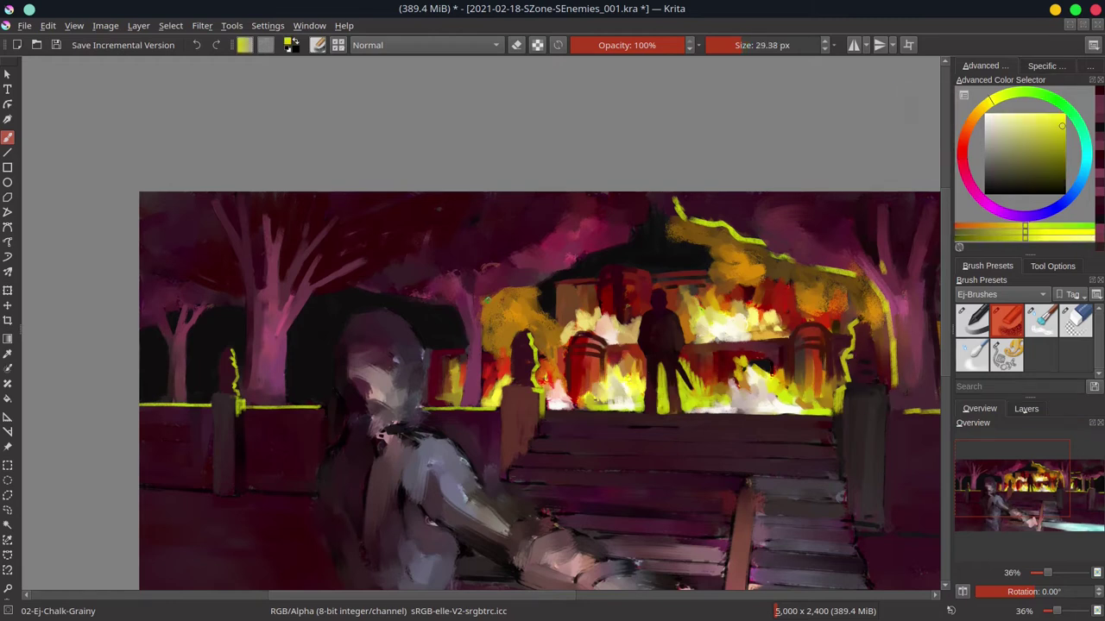
mouse_move(338, 285)
mouse_down()
mouse_move(360, 270)
mouse_move(294, 317)
mouse_move(283, 368)
mouse_move(414, 268)
mouse_move(478, 250)
mouse_up()
mouse_move(379, 293)
mouse_down()
mouse_move(524, 285)
mouse_move(652, 211)
mouse_up()
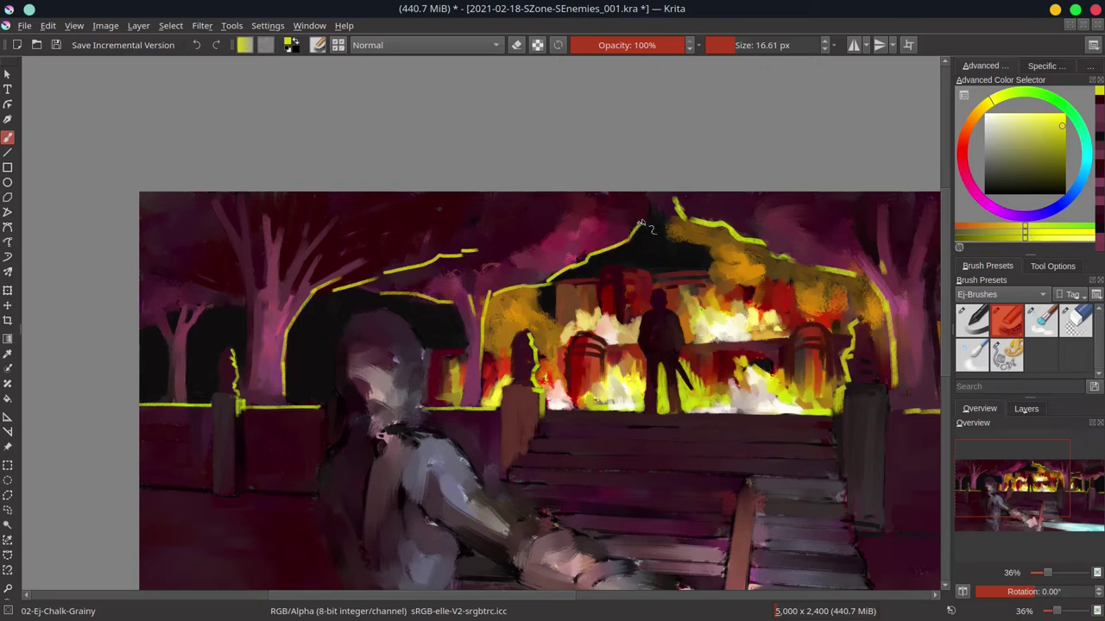
ctrl+click(592, 250)
ctrl+click(914, 380)
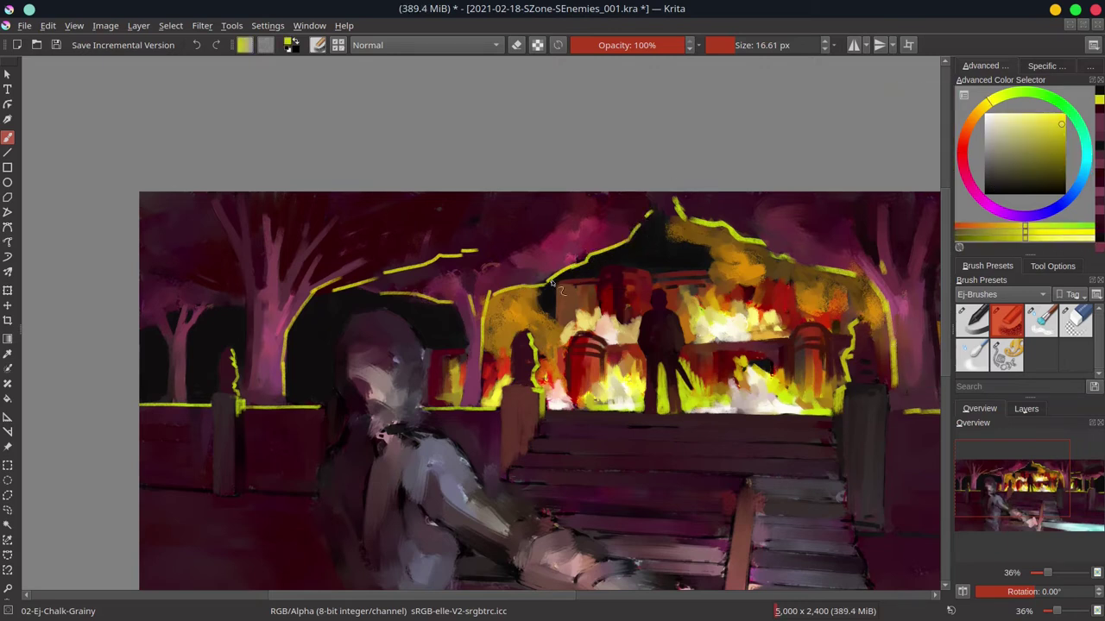
drag(485, 249, 526, 245)
key(bracketleft)
drag(292, 283, 278, 347)
mouse_move(241, 292)
mouse_down()
mouse_move(197, 285)
mouse_move(211, 310)
mouse_move(187, 393)
mouse_up()
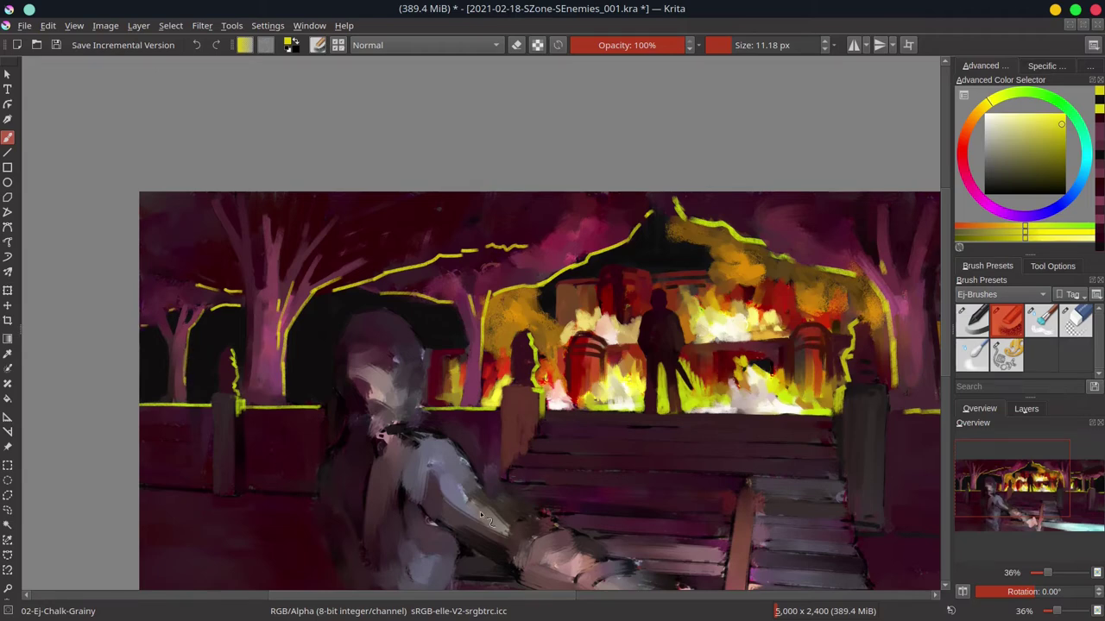
Save the painting, zoom out, and show the Layers list in the docker
key(ctrl+s)
scroll(543, 280, down, 2)
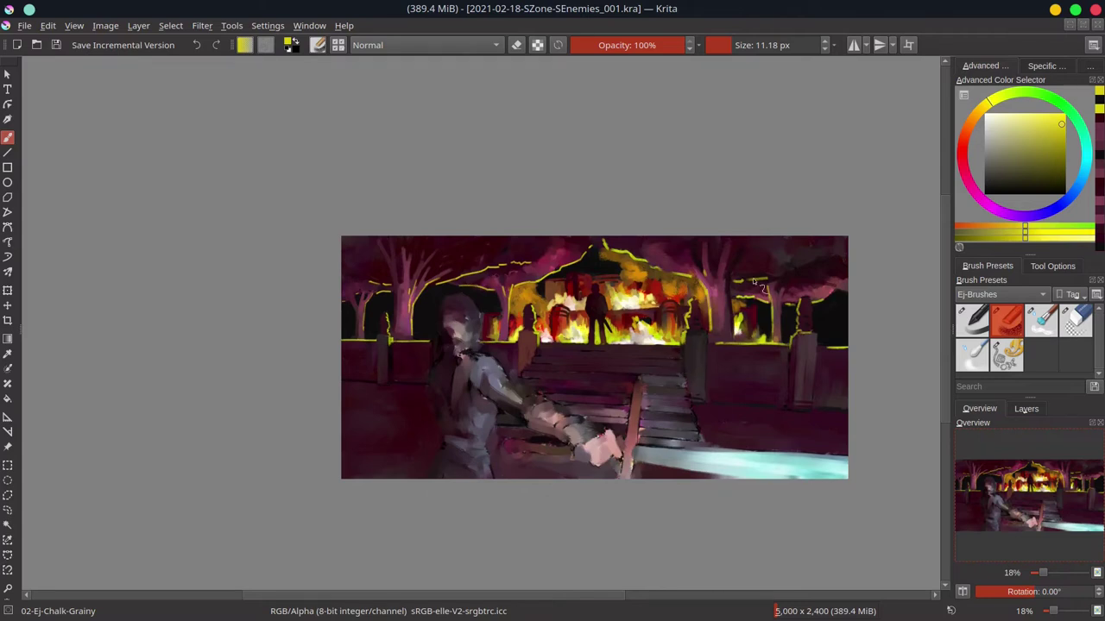
click(1026, 409)
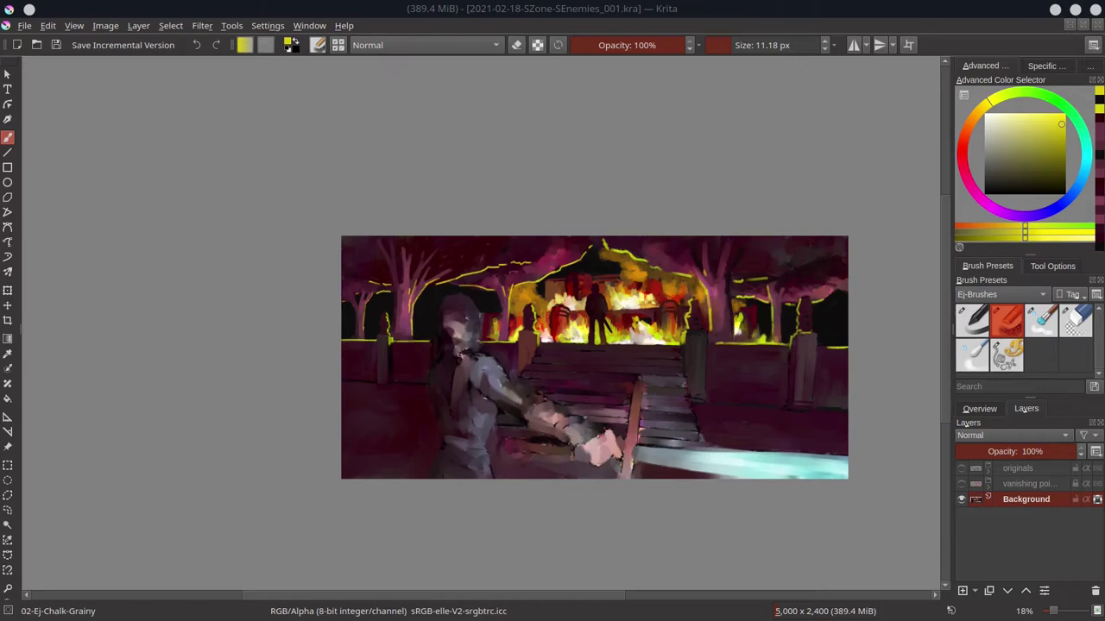
Zoom in on the stairs, set the brush to about 15 px and show the Overview docker
click(486, 334)
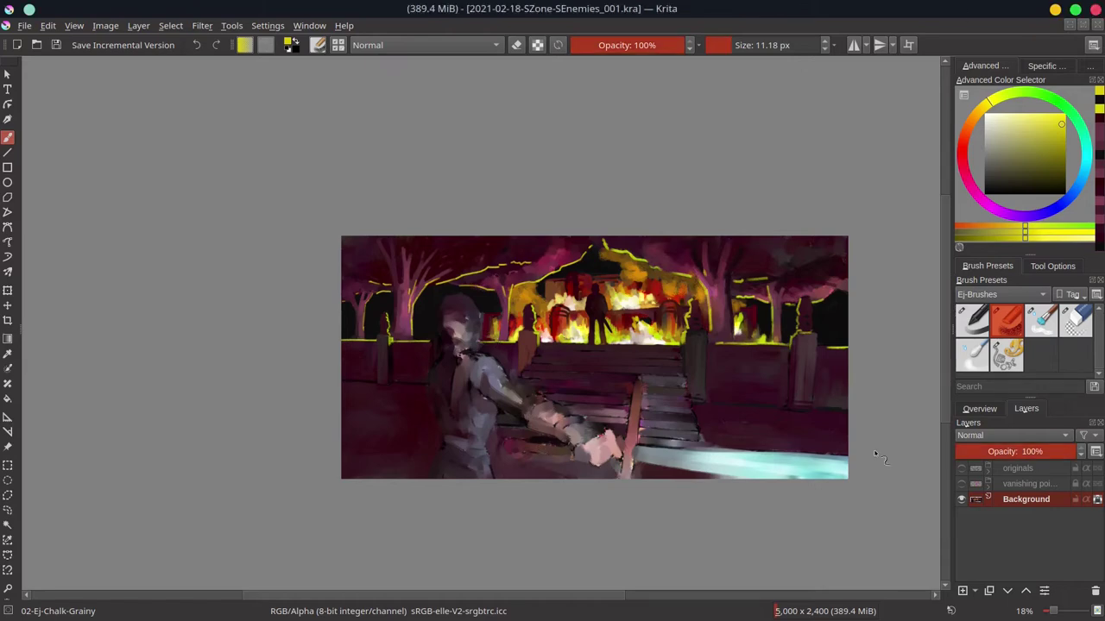
click(961, 467)
drag(596, 516, 592, 423)
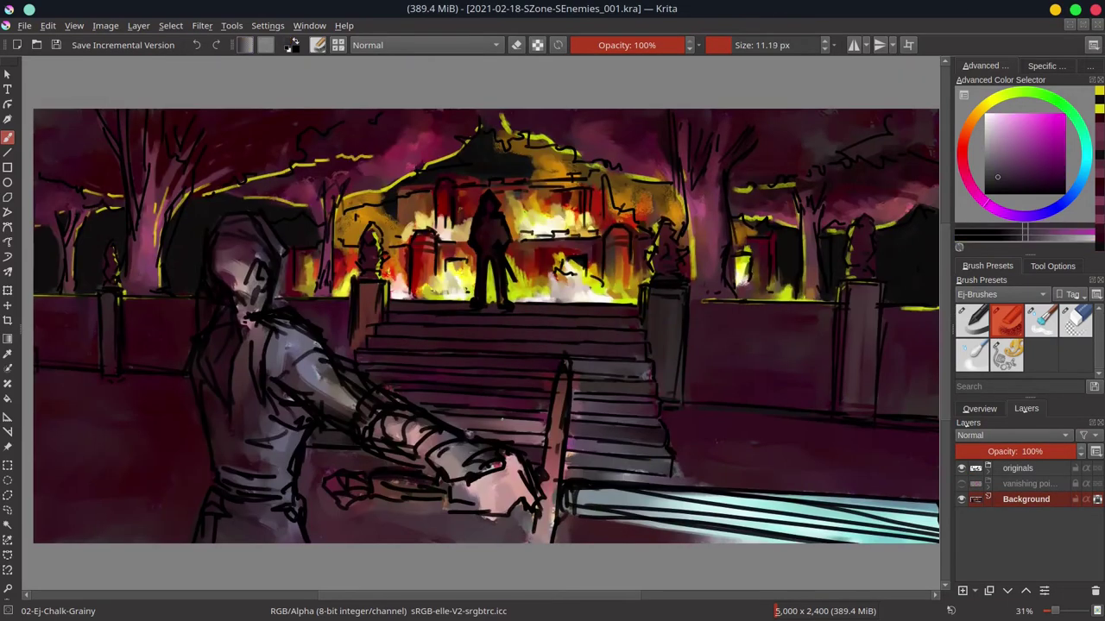
ctrl+click(591, 418)
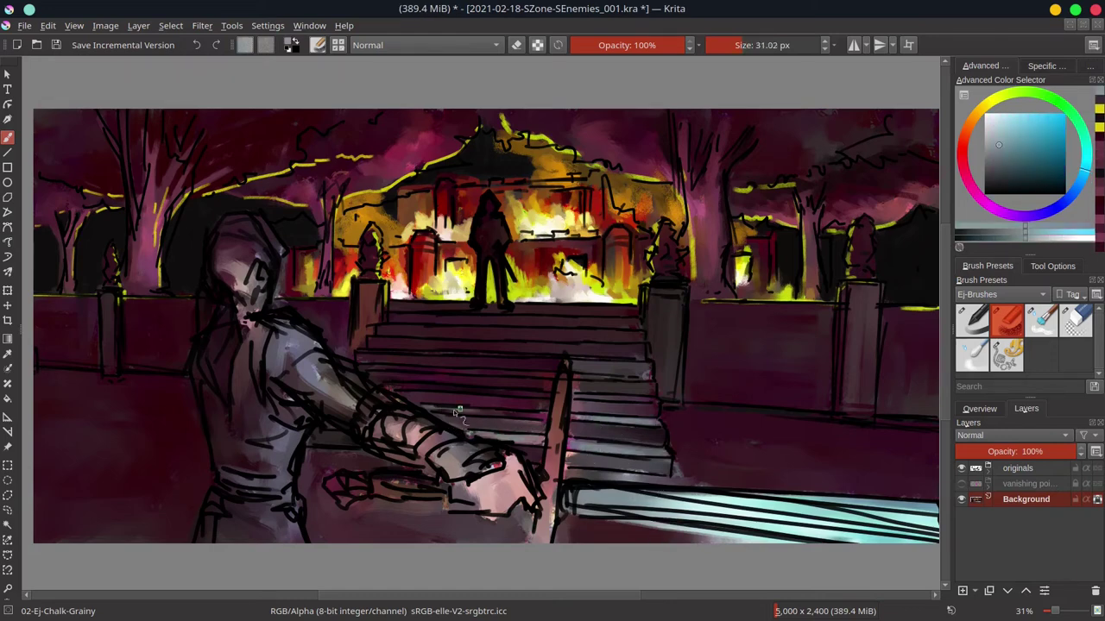
mouse_move(406, 393)
mouse_down()
mouse_move(518, 397)
mouse_move(392, 367)
mouse_up()
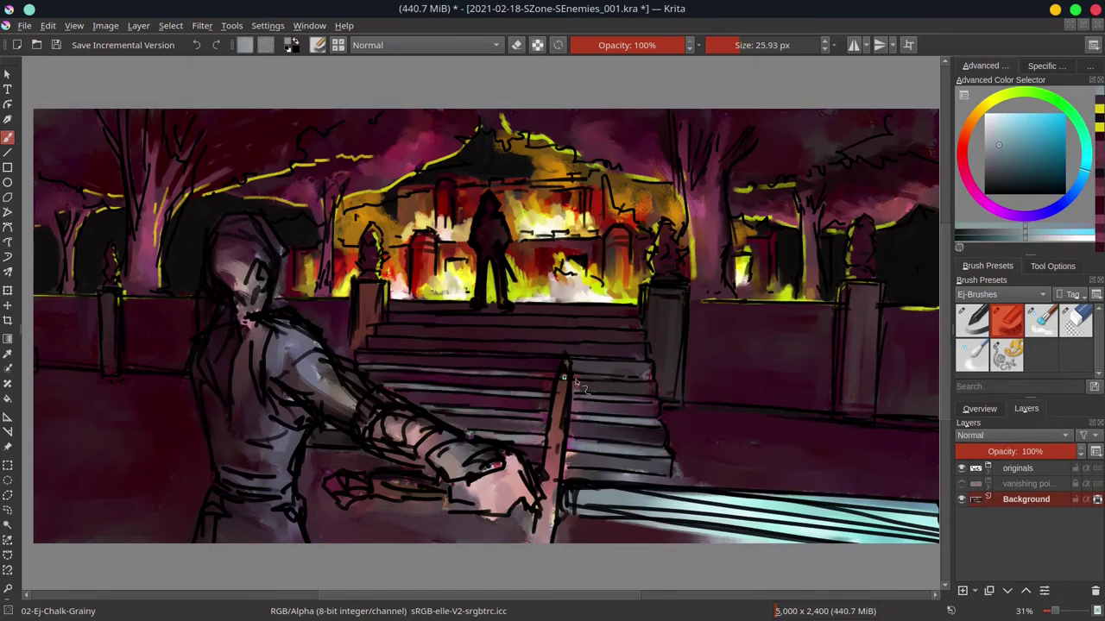
mouse_move(480, 354)
mouse_down()
mouse_move(385, 349)
mouse_move(552, 343)
mouse_up()
ctrl+click(383, 338)
ctrl+click(406, 341)
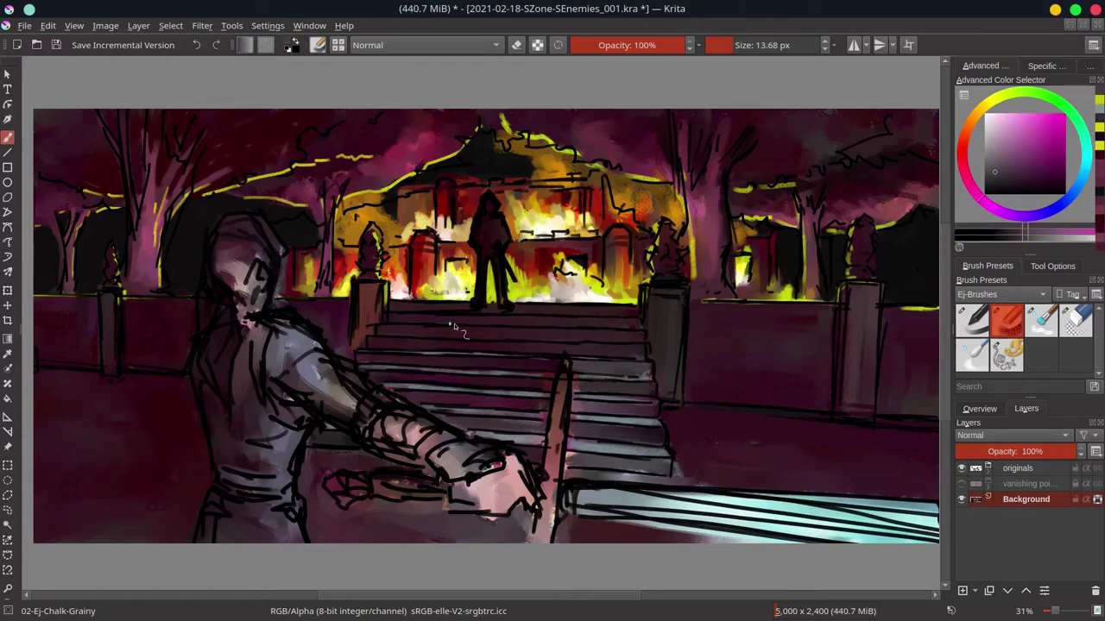
click(961, 468)
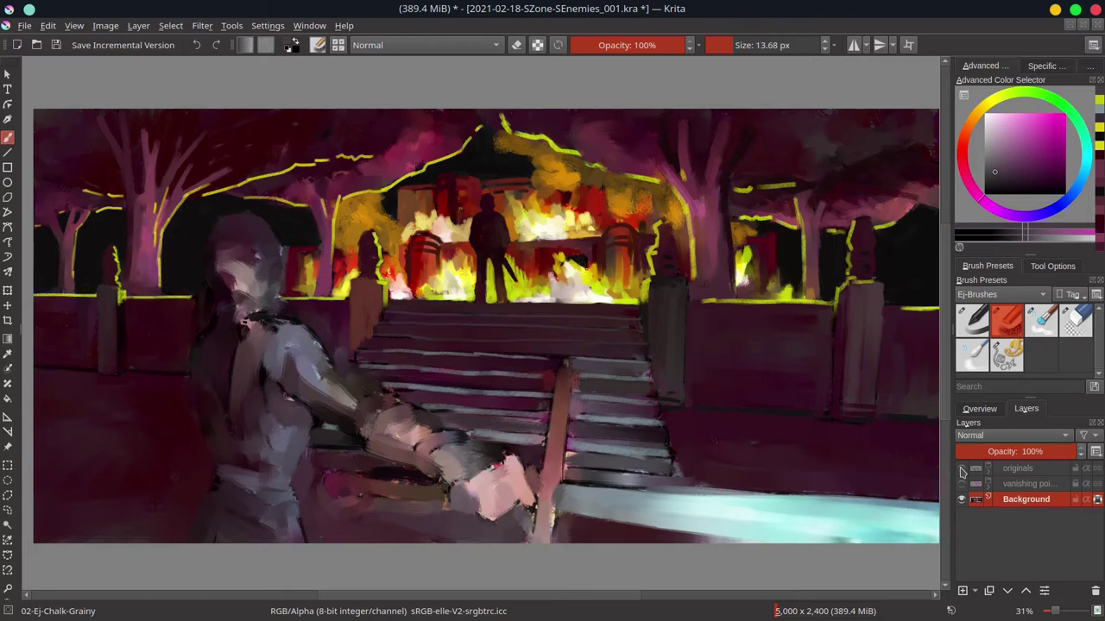
click(980, 409)
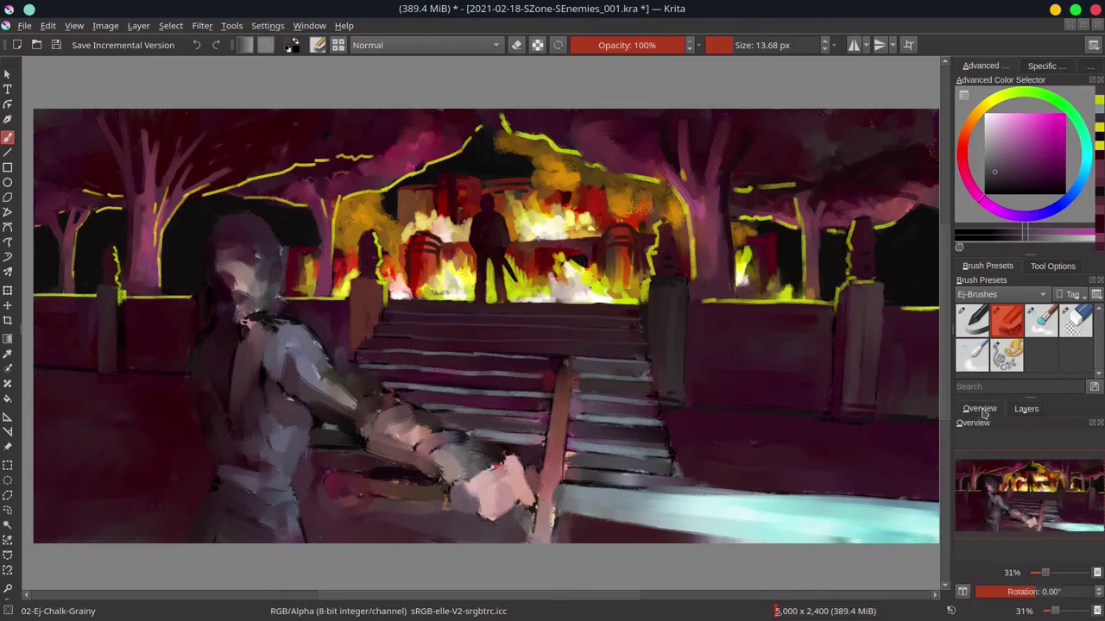
Paint light and pinkish-grey strokes along the top steps of the stairs
mouse_move(380, 325)
mouse_down()
mouse_move(642, 340)
mouse_move(436, 314)
mouse_move(619, 321)
mouse_up()
ctrl+click(395, 323)
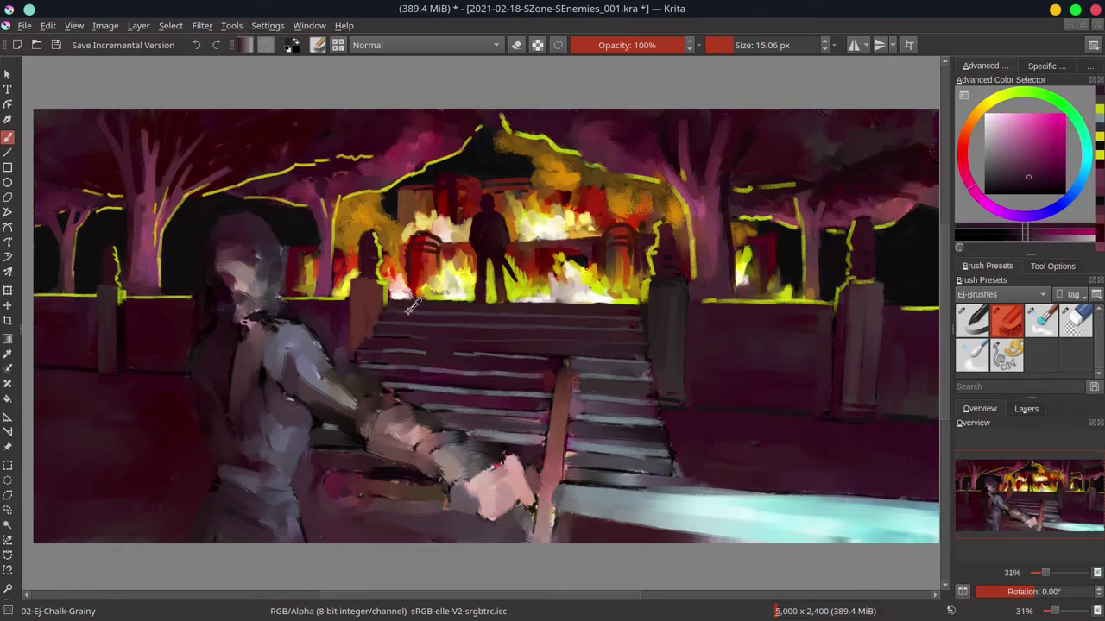
ctrl+click(412, 307)
ctrl+click(641, 319)
ctrl+click(664, 303)
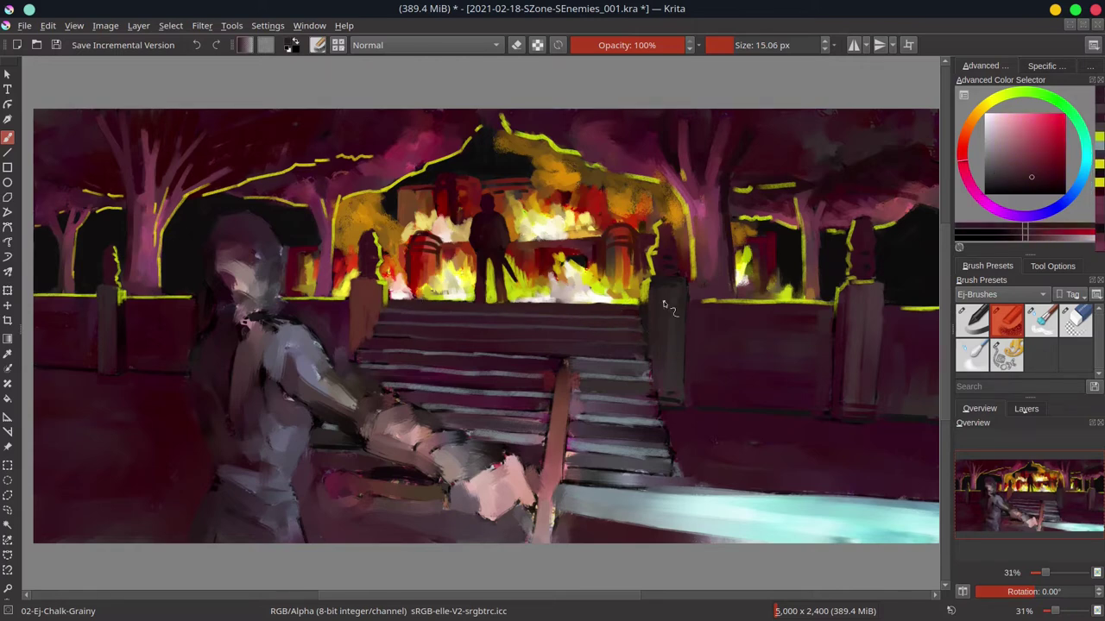
ctrl+click(424, 305)
drag(405, 342, 573, 349)
Sample greys and dark reds from the stairs and paint a light stroke along a step
ctrl+click(464, 375)
ctrl+click(406, 353)
key(bracketright)
key(bracketright)
key(bracketright)
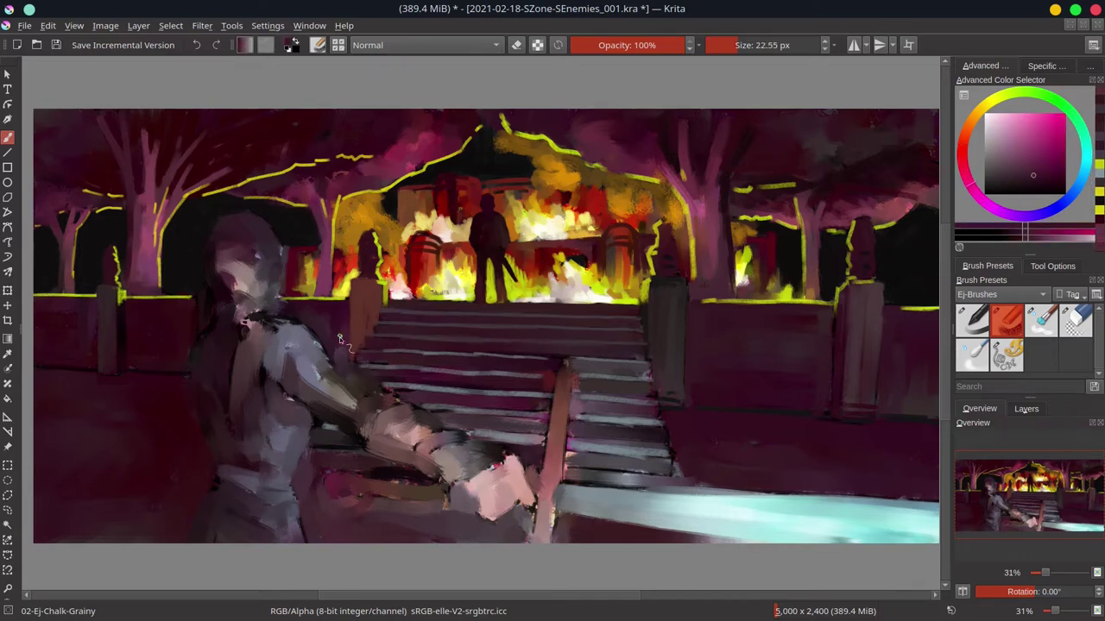
ctrl+click(345, 370)
ctrl+click(443, 366)
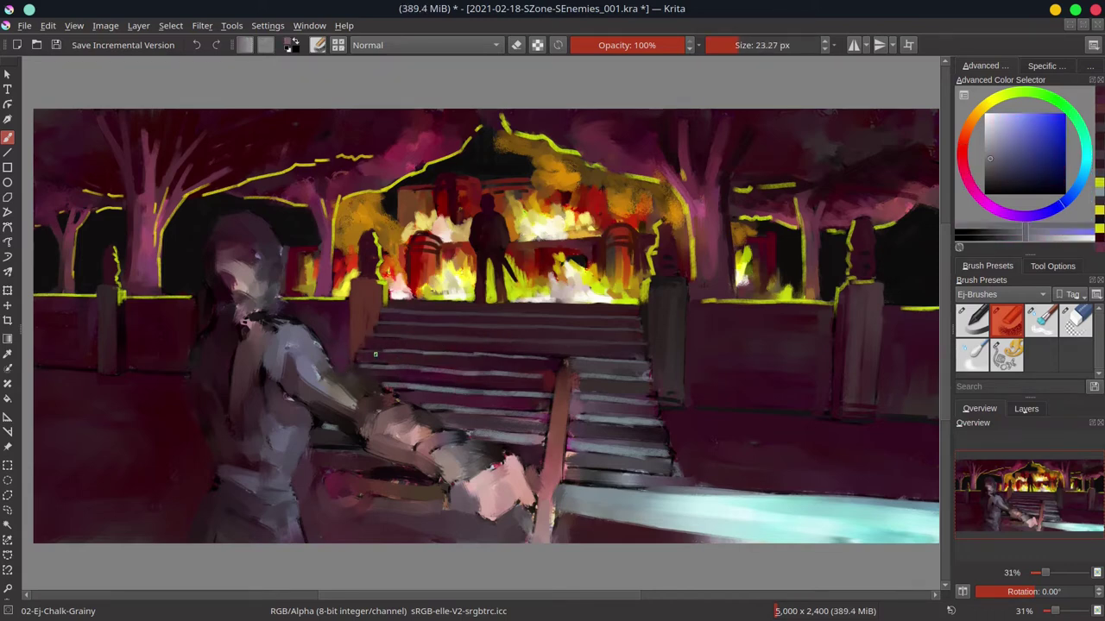
key(bracketleft)
key(bracketleft)
key(bracketleft)
ctrl+click(616, 390)
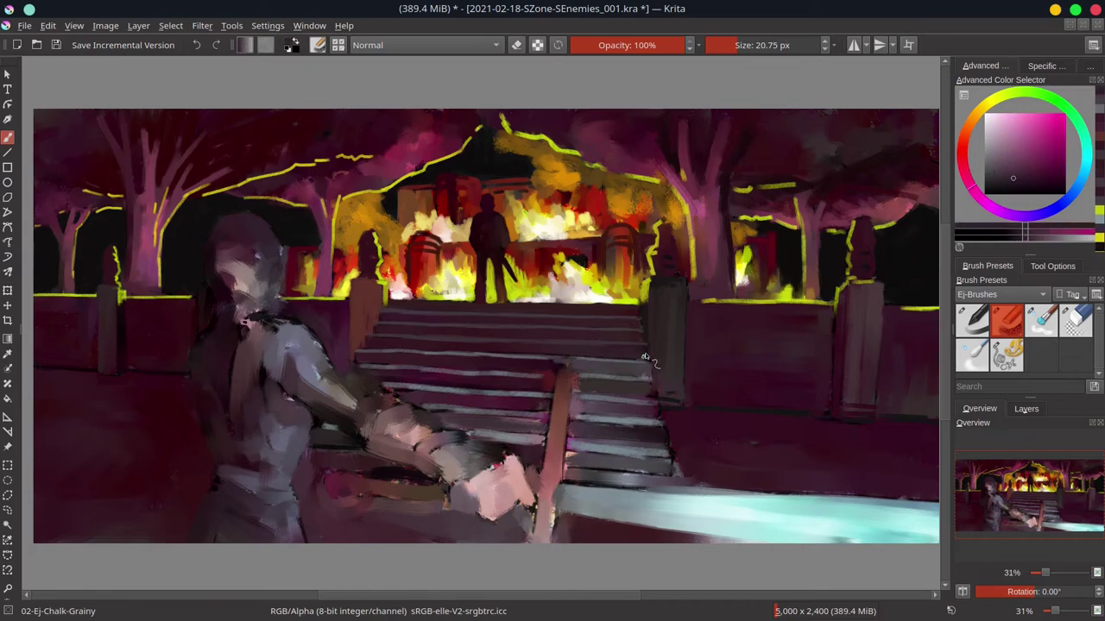
ctrl+click(651, 364)
ctrl+click(536, 365)
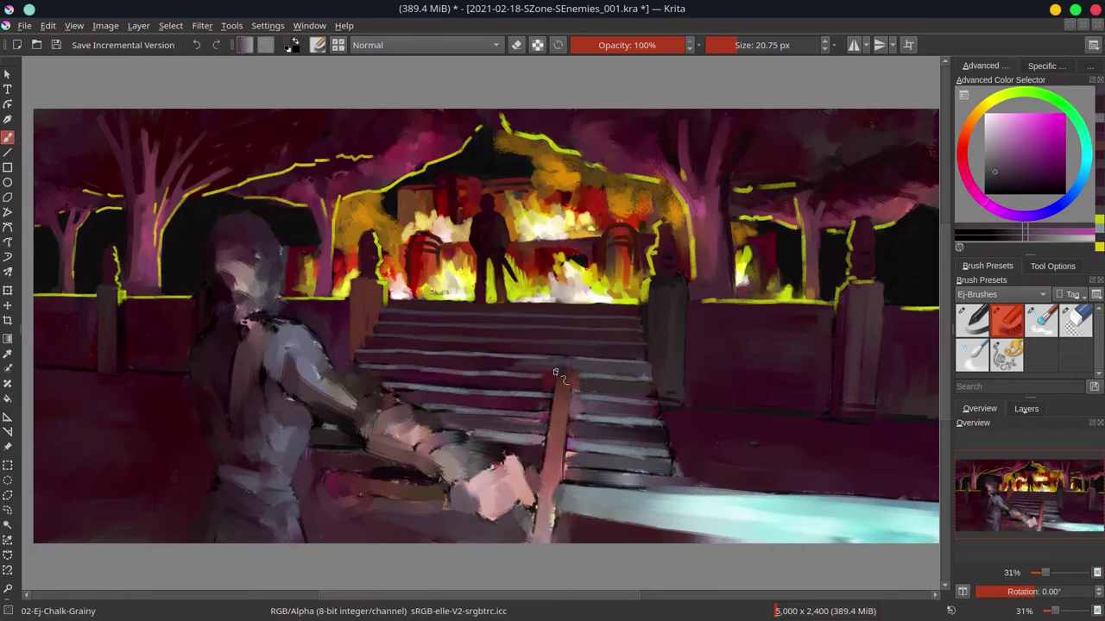
ctrl+click(458, 373)
drag(384, 371, 619, 380)
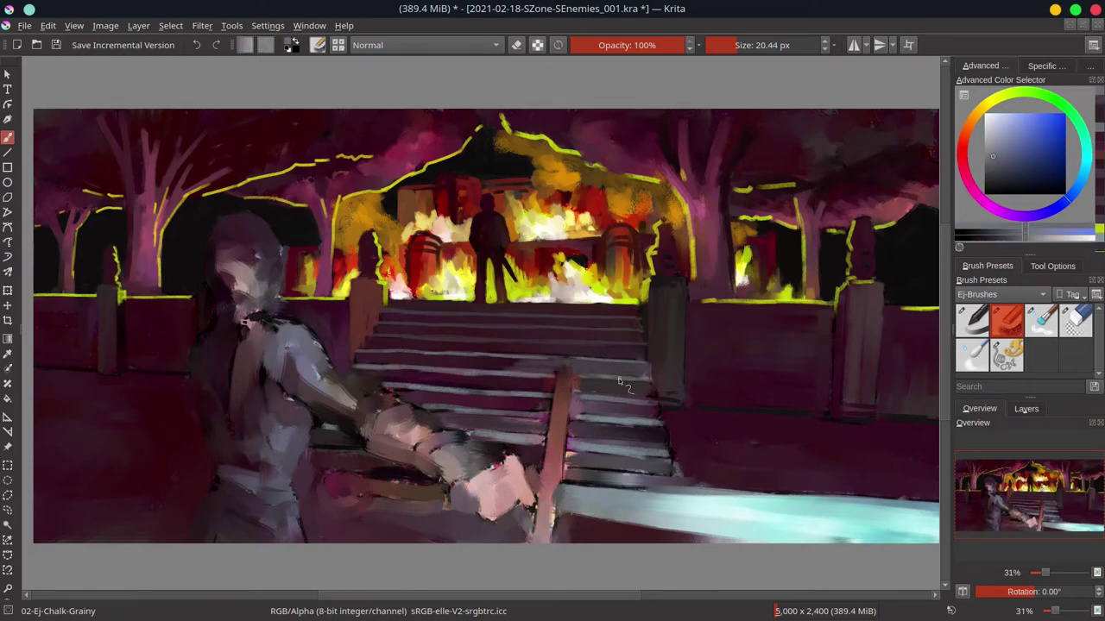
Enlarge the brush and paint lighter strokes along a stair step, discarding a stray dark stroke
ctrl+click(671, 378)
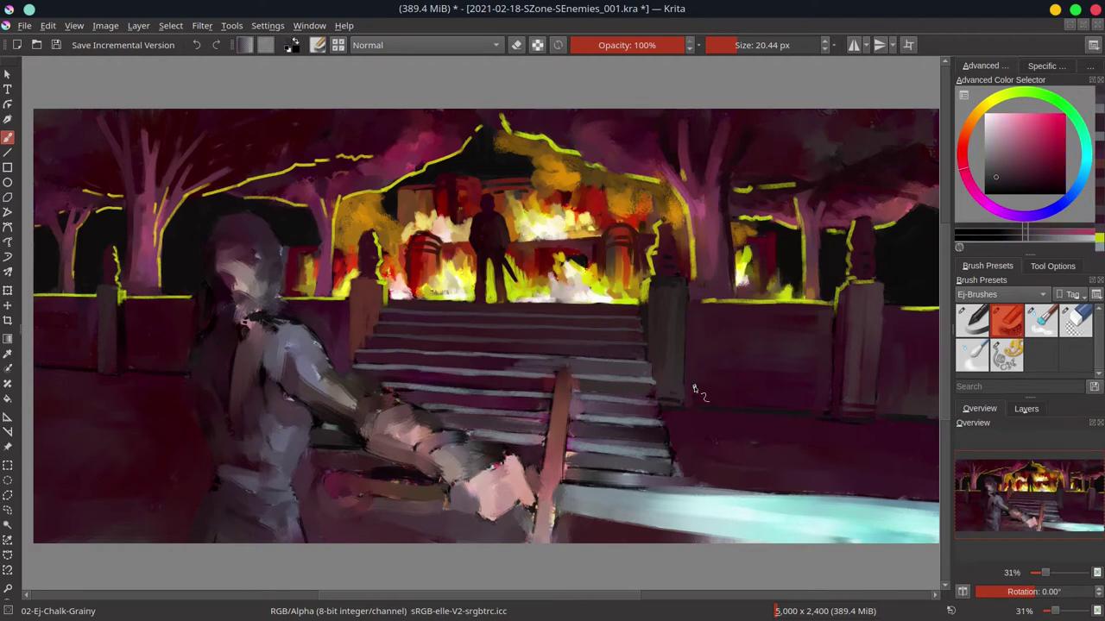
ctrl+click(695, 390)
key(bracketright)
drag(643, 462, 682, 464)
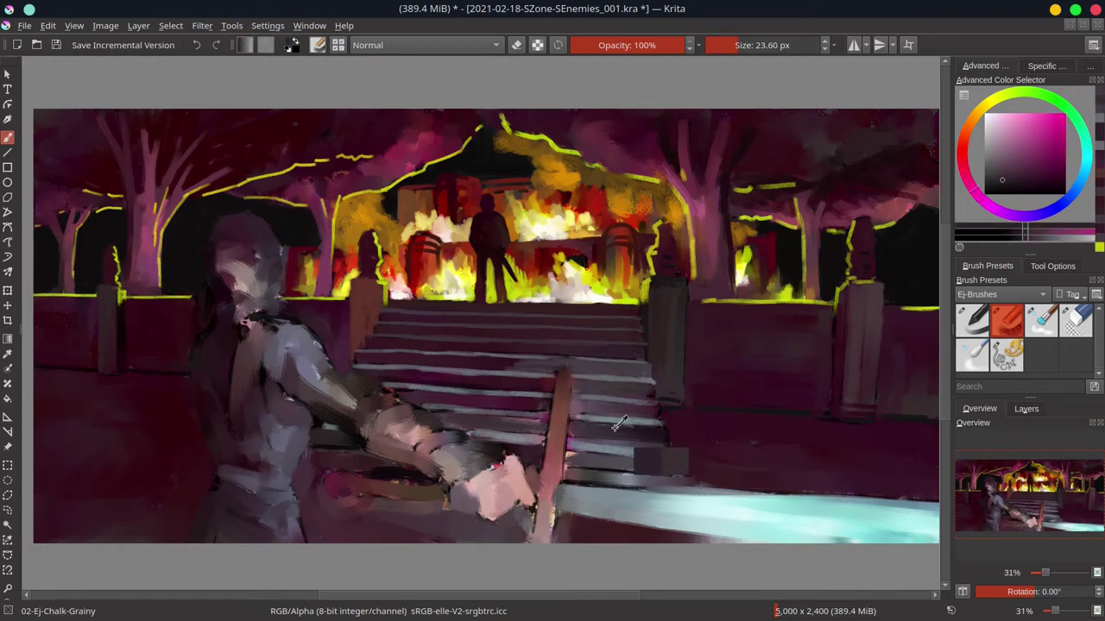
key(ctrl+z)
ctrl+click(613, 418)
key(bracketright)
mouse_move(453, 378)
mouse_down()
mouse_move(556, 387)
mouse_move(518, 388)
mouse_move(579, 363)
mouse_up()
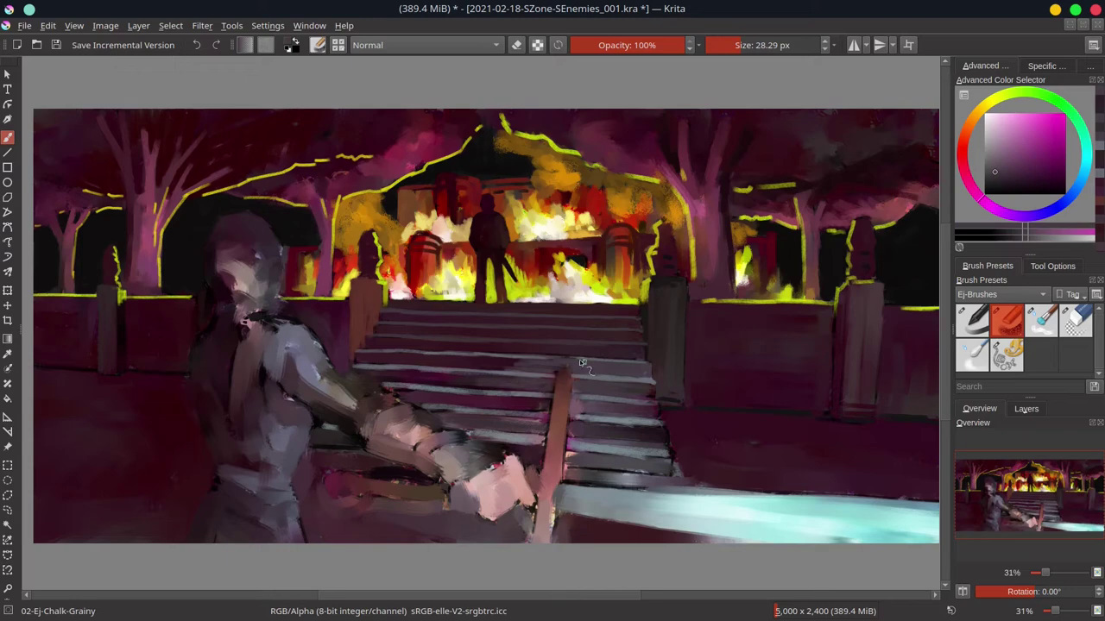
Pick a blue-violet shade, shrink the brush and save the painting
ctrl+click(716, 361)
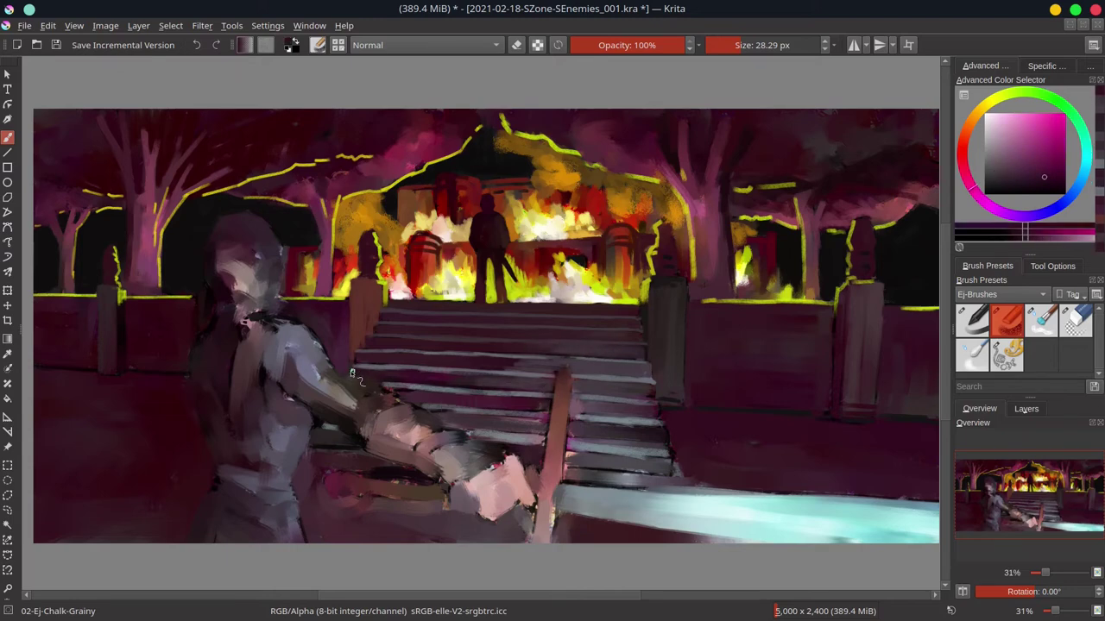
ctrl+click(351, 373)
ctrl+click(356, 377)
ctrl+click(361, 385)
key(bracketleft)
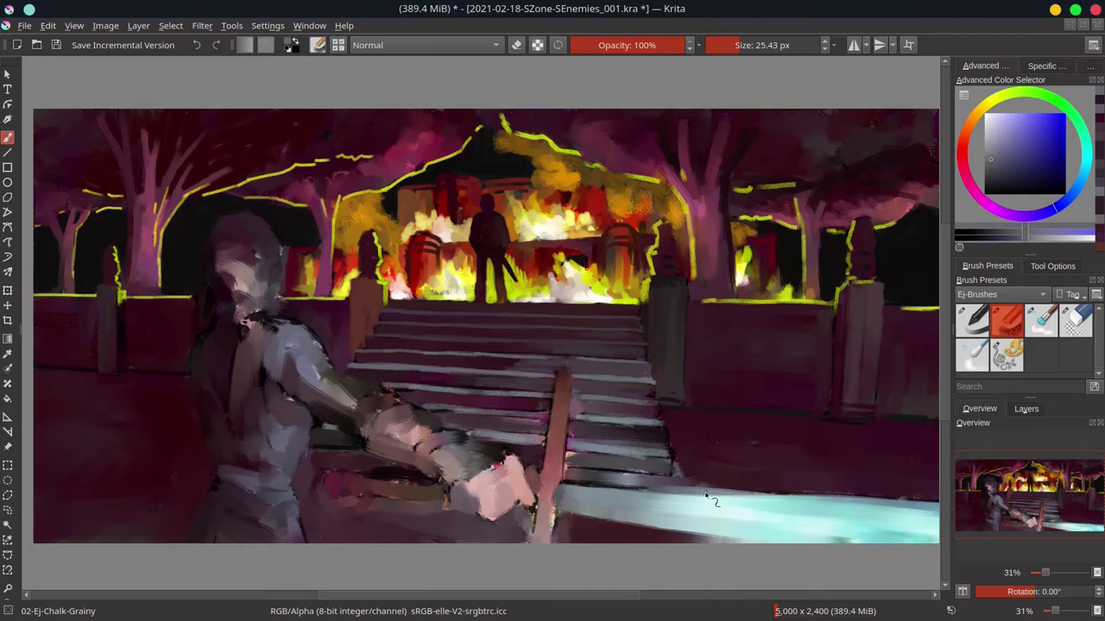
key(ctrl+s)
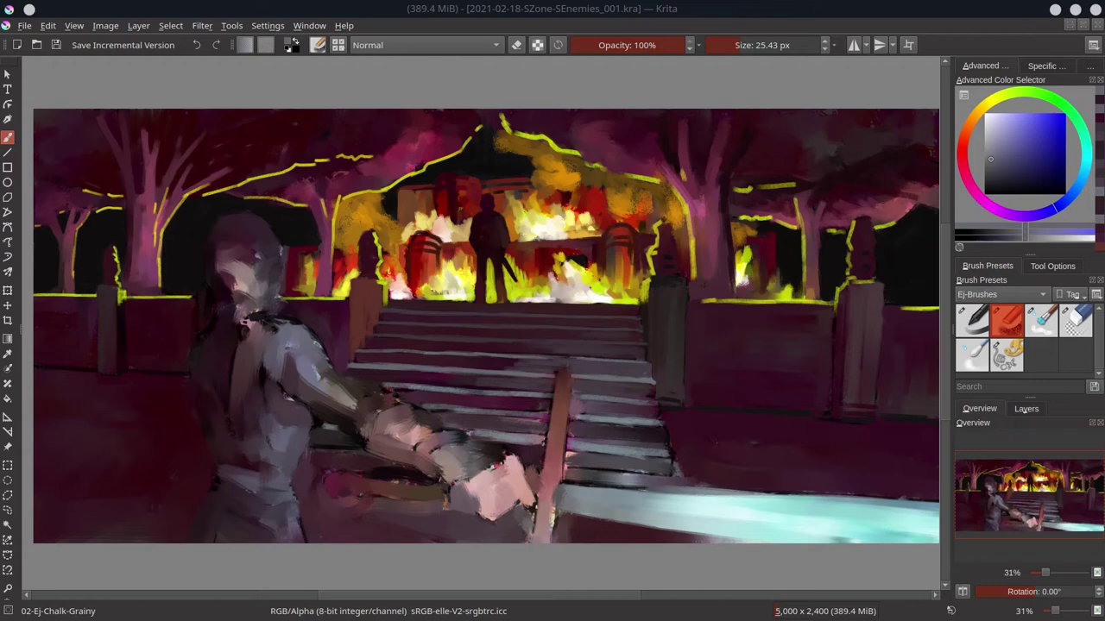
Paint a magenta stroke over the stairs and sample greyish blues from the steps
ctrl+click(425, 420)
mouse_move(552, 405)
mouse_down()
mouse_move(409, 394)
mouse_move(443, 416)
mouse_up()
ctrl+click(454, 427)
ctrl+click(522, 402)
ctrl+click(556, 423)
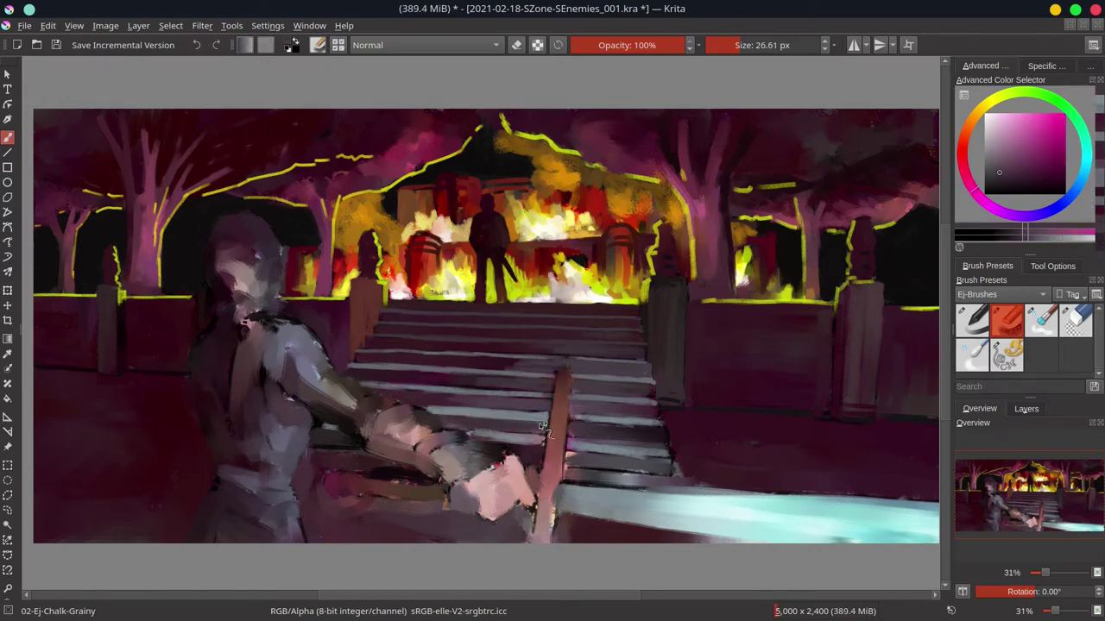
ctrl+click(612, 415)
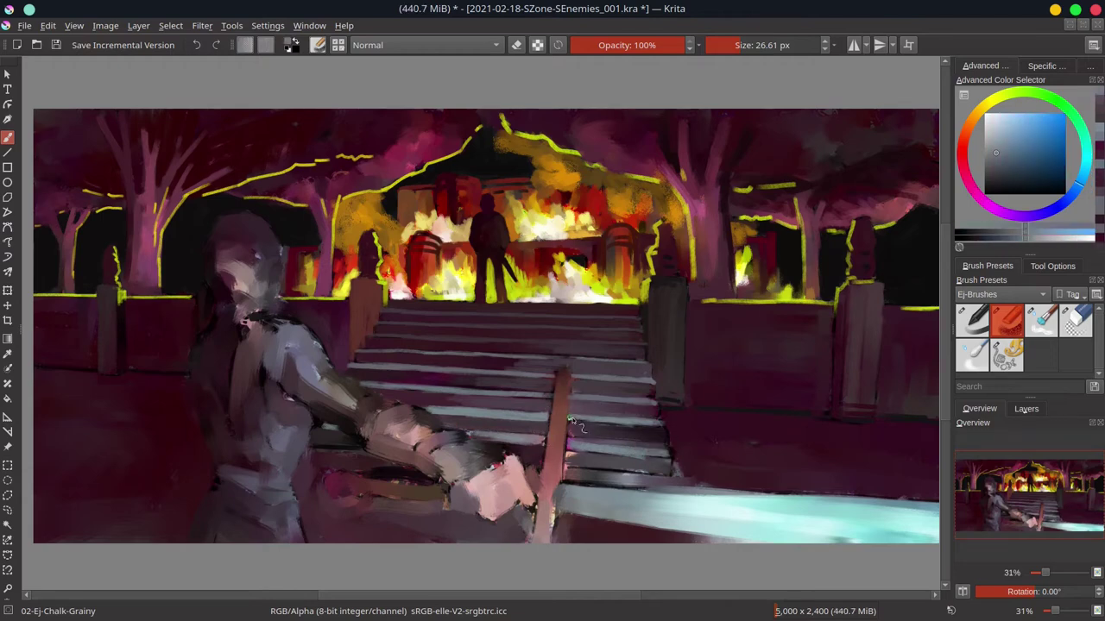
ctrl+click(658, 413)
ctrl+click(680, 420)
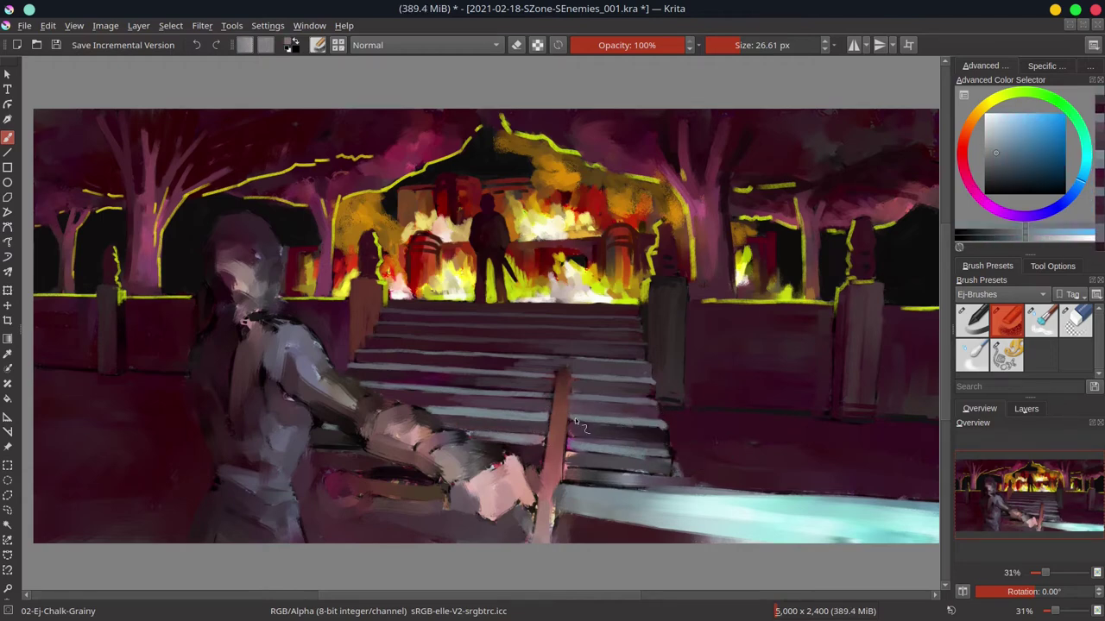
ctrl+click(708, 414)
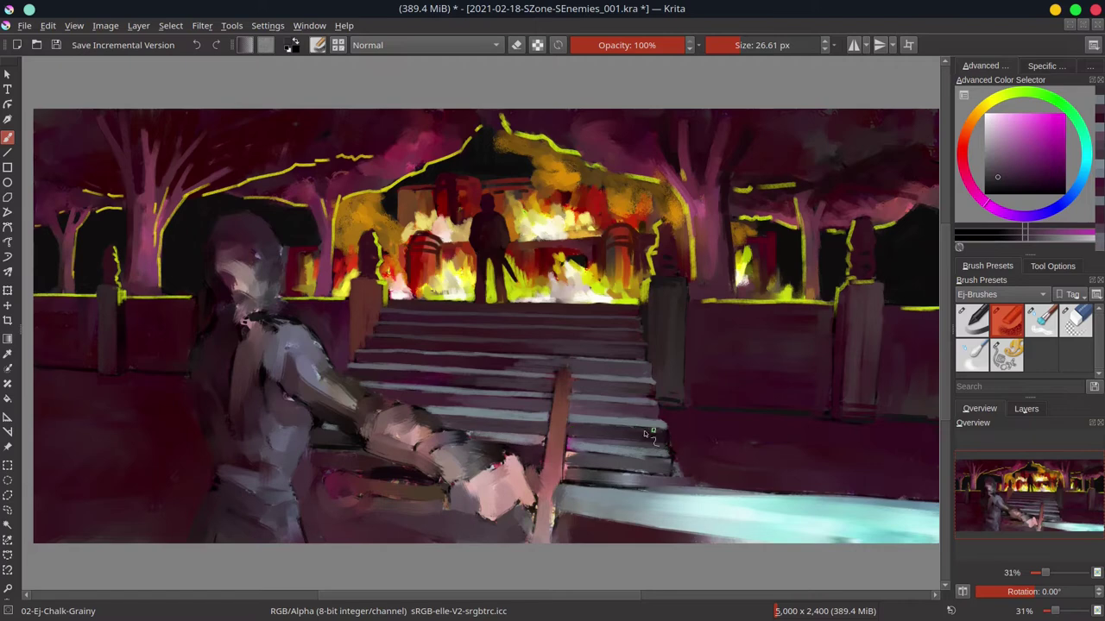
ctrl+click(665, 449)
Enlarge the brush to 35 px and darken the lower stair edge
drag(487, 444, 661, 451)
key(bracketright)
ctrl+click(570, 445)
ctrl+click(656, 460)
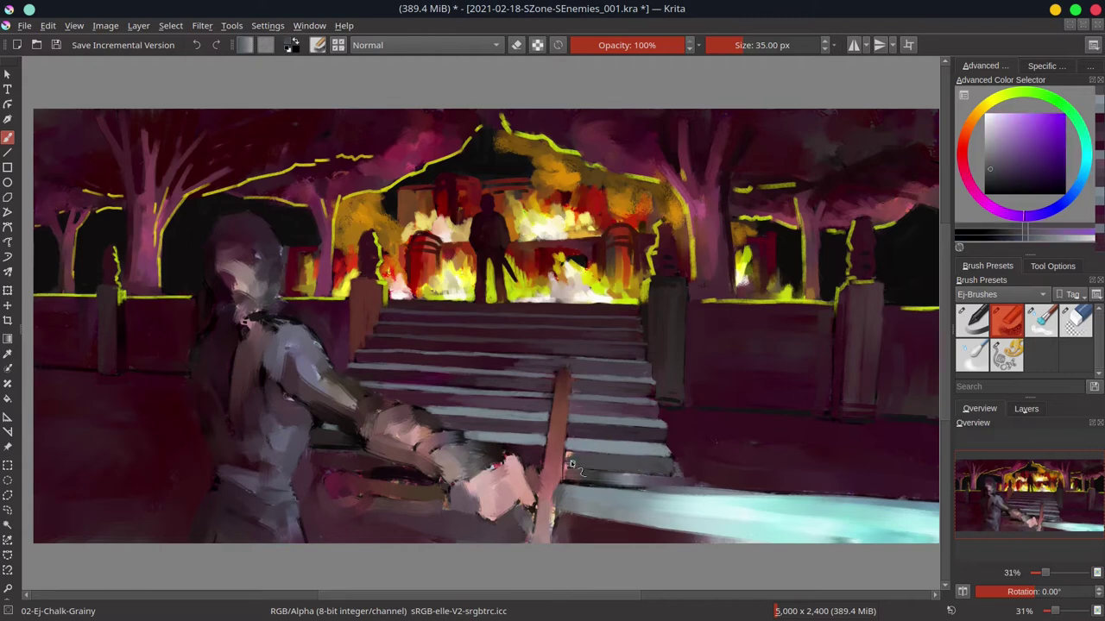
ctrl+click(541, 461)
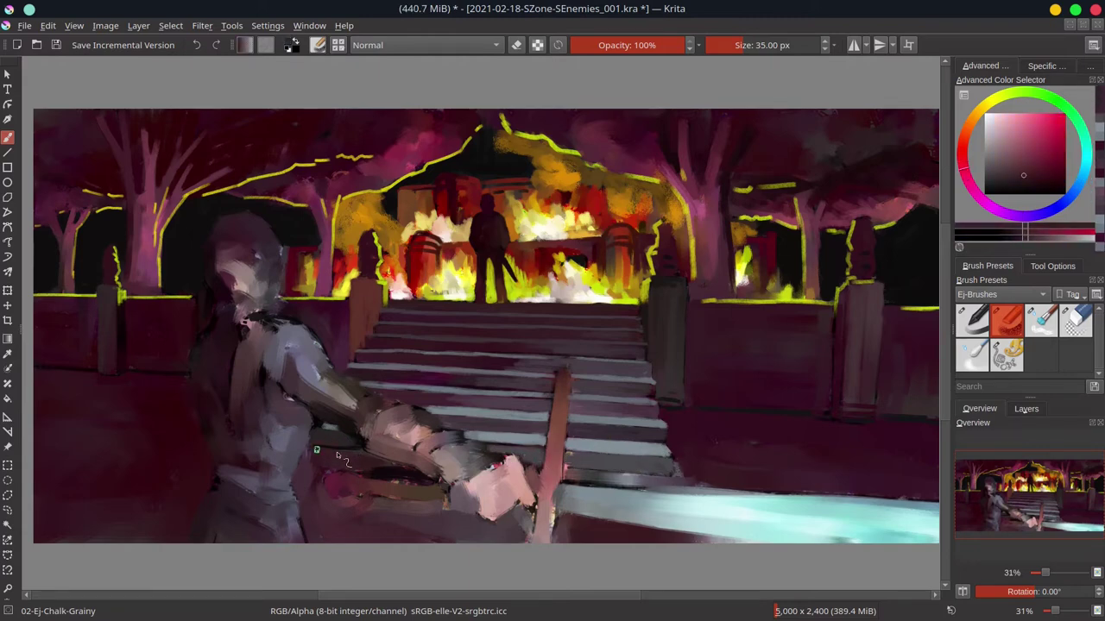
drag(607, 486, 678, 480)
Shrink the brush to about 25 px and sample dark red and muted pink
ctrl+click(703, 476)
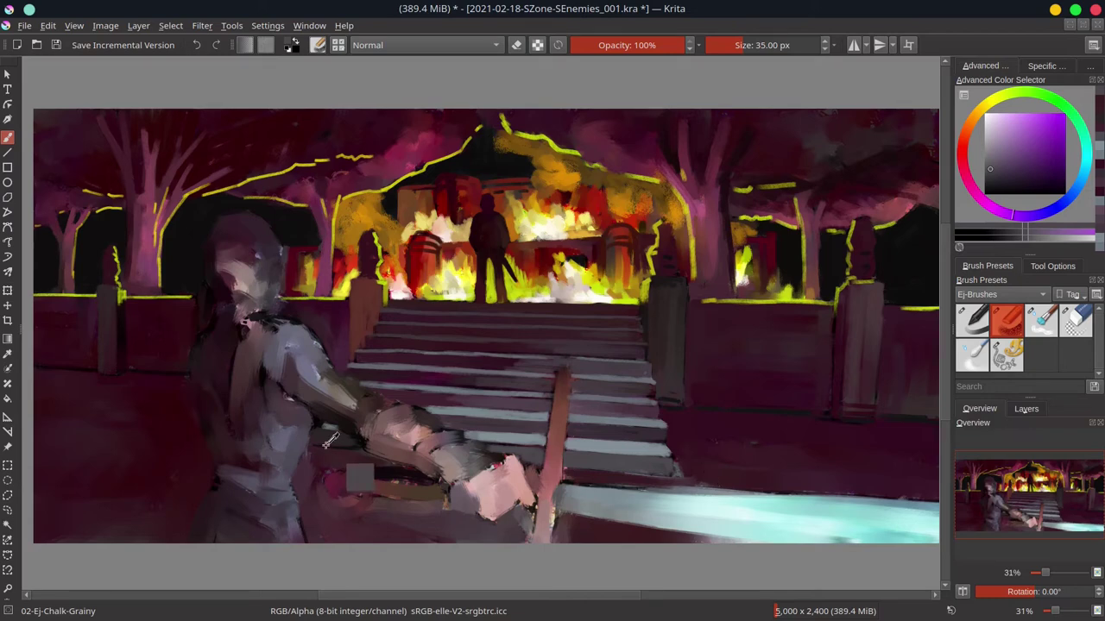
ctrl+click(356, 477)
drag(335, 447, 317, 447)
ctrl+click(334, 509)
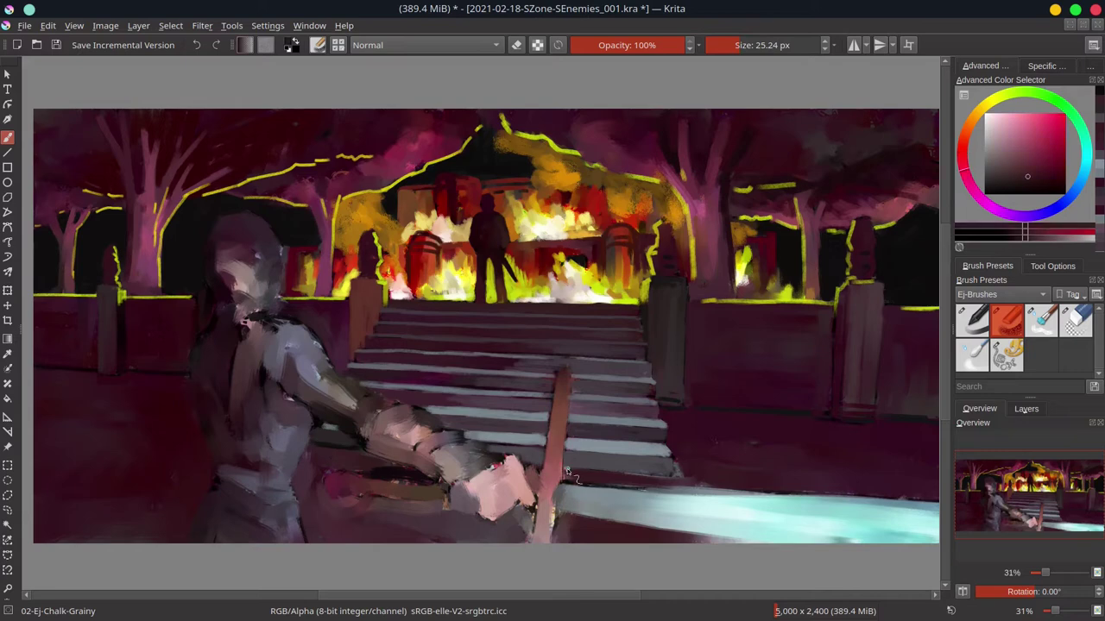
Pick light cyan from the sword and paint a stroke along the blade's glow
scroll(748, 480, down, 1)
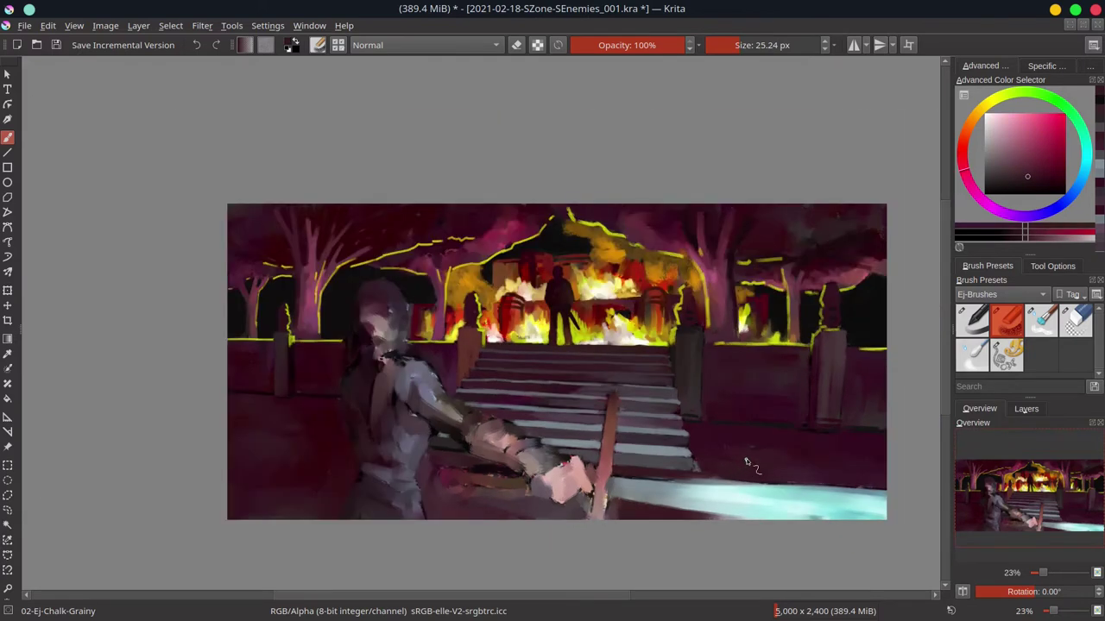
ctrl+click(734, 471)
mouse_move(734, 471)
mouse_down()
mouse_move(747, 474)
mouse_move(703, 480)
mouse_up()
ctrl+click(721, 483)
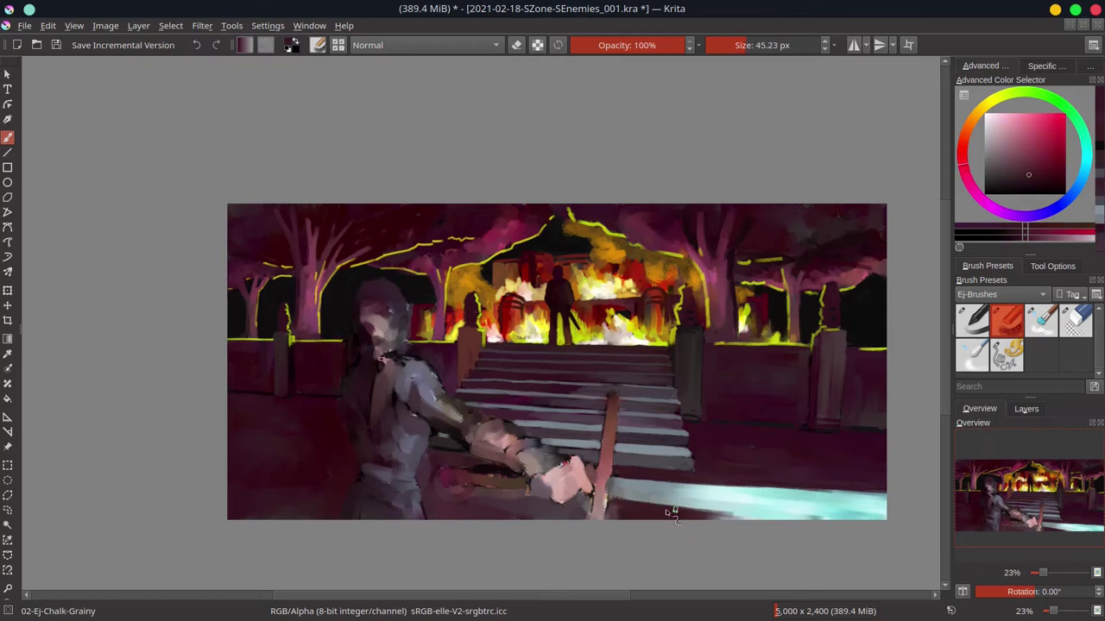
ctrl+click(748, 495)
ctrl+click(804, 509)
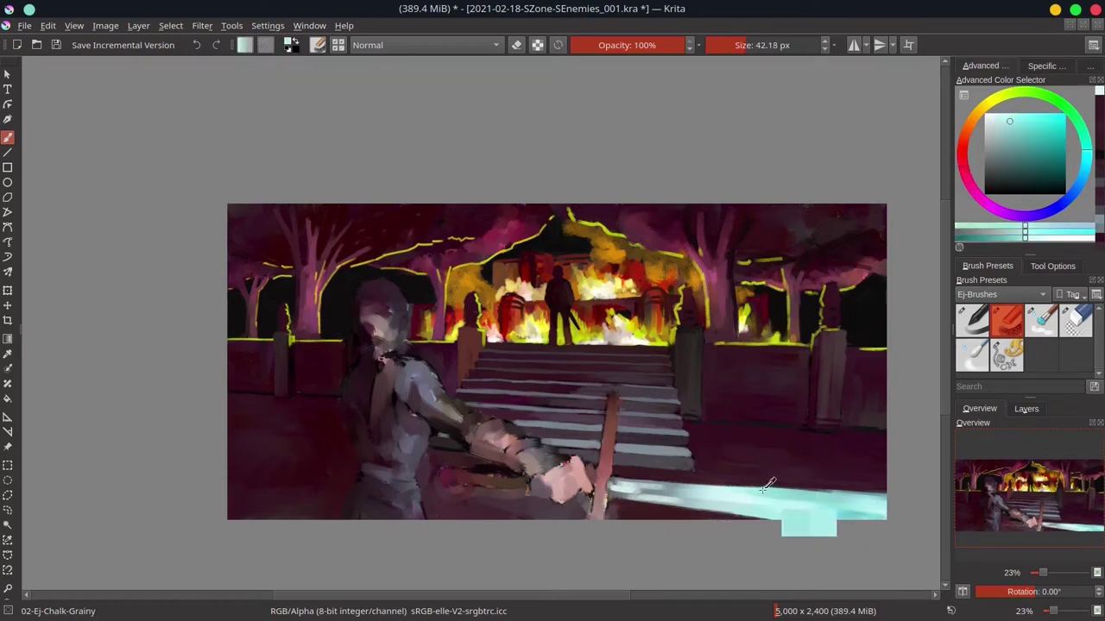
mouse_move(626, 479)
mouse_down()
mouse_move(837, 487)
mouse_move(693, 487)
mouse_move(630, 500)
mouse_move(747, 516)
mouse_move(574, 535)
mouse_up()
Touch up the edges of the sword glow with dark maroon
ctrl+click(835, 486)
ctrl+click(819, 491)
ctrl+click(751, 521)
ctrl+click(853, 507)
ctrl+click(695, 516)
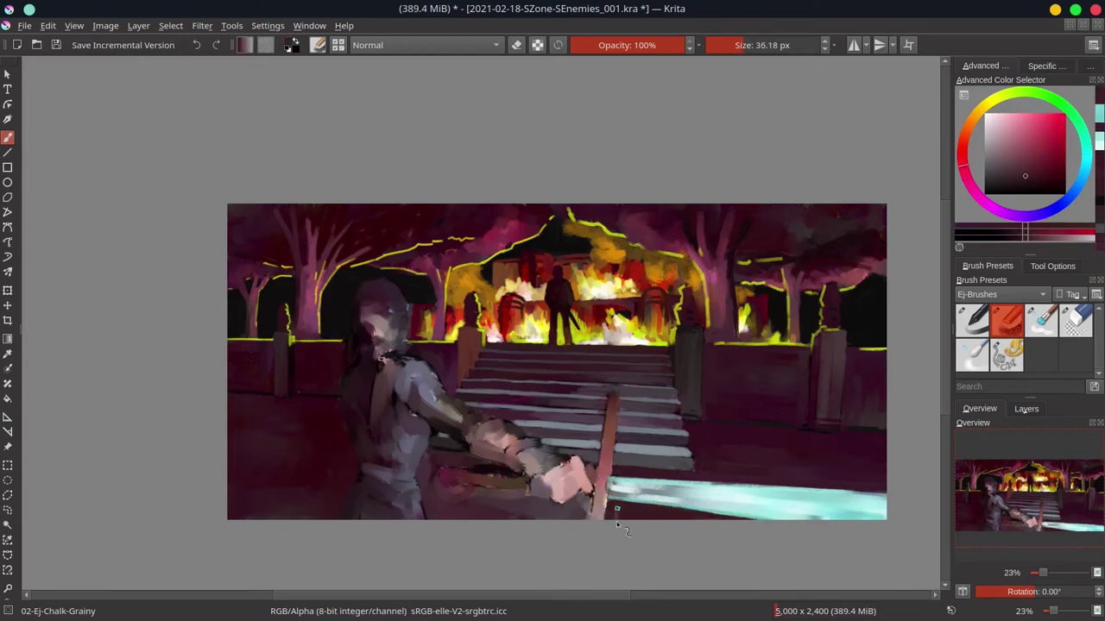
Try a deep magenta stroke along the sword's lower edge, then undo it
ctrl+click(535, 506)
ctrl+click(589, 516)
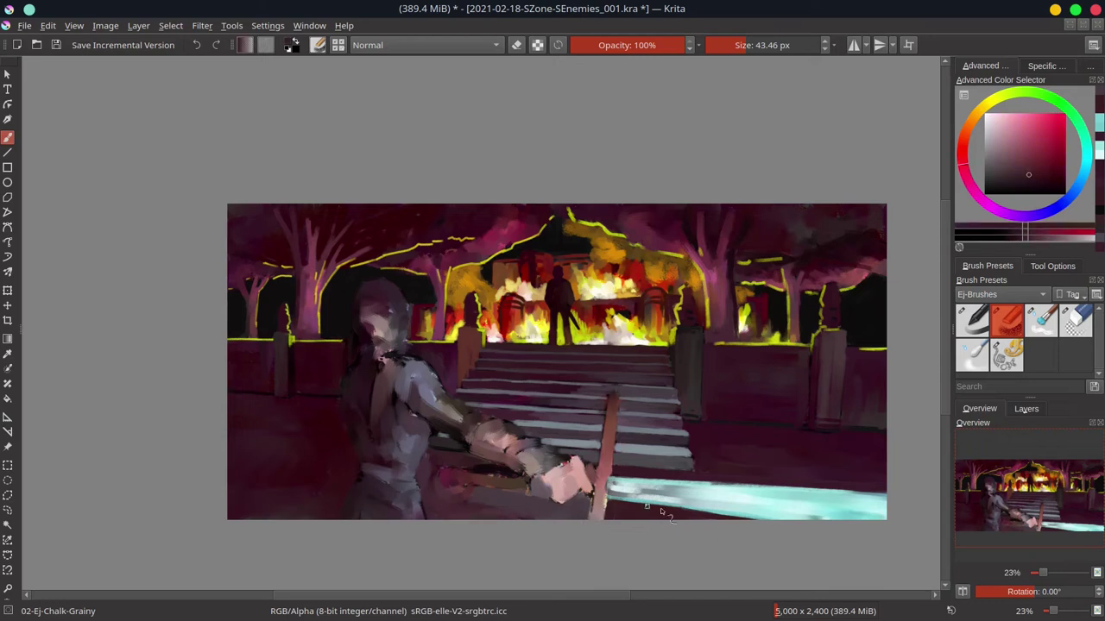
drag(614, 513, 740, 524)
key(ctrl+z)
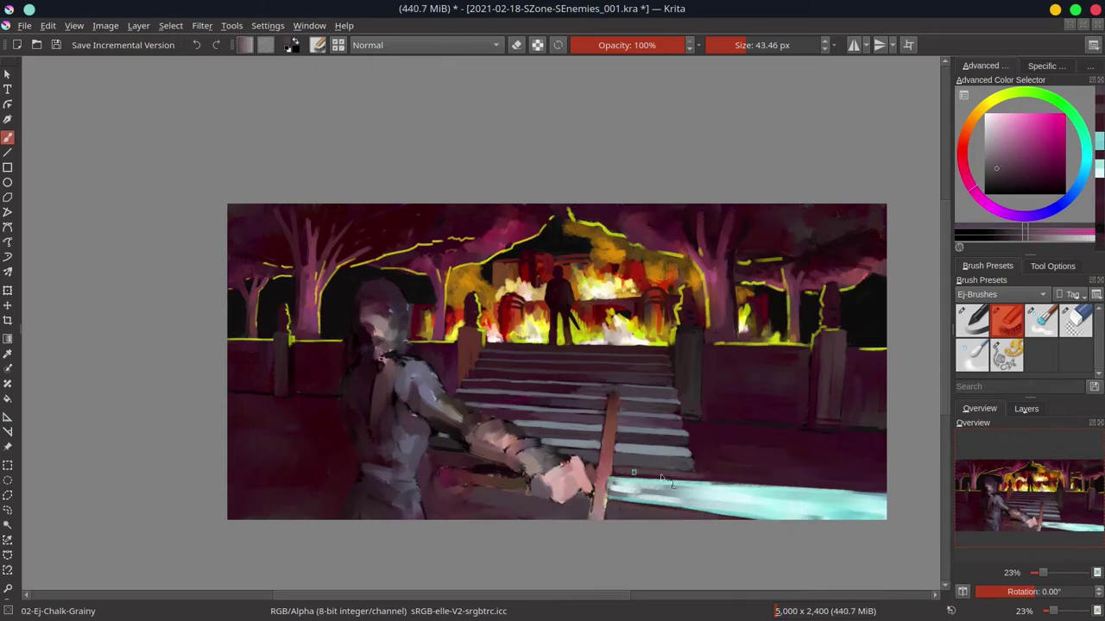
Shrink the brush, undo a test stroke at lower left and save the painting
ctrl+click(787, 421)
drag(787, 421, 622, 467)
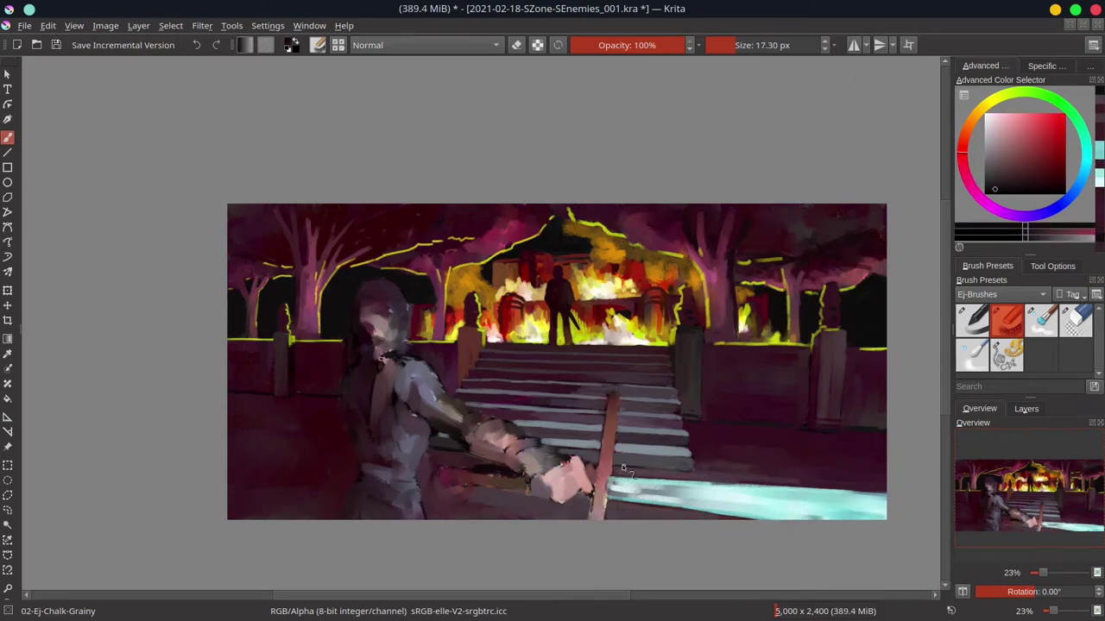
ctrl+click(476, 492)
drag(475, 492, 431, 517)
key(ctrl+z)
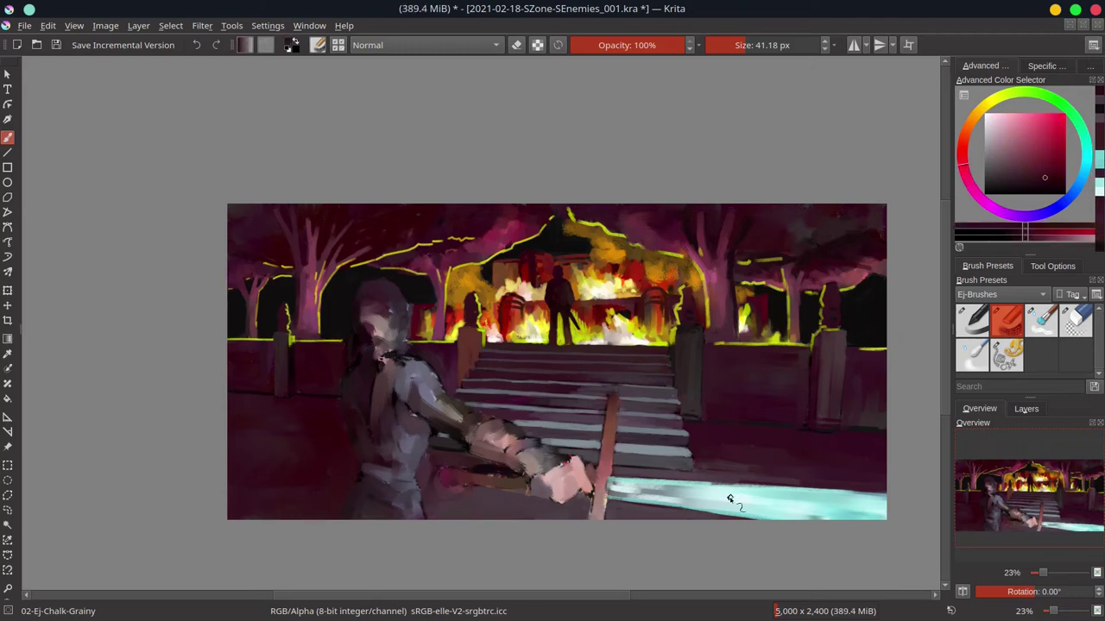
key(ctrl+s)
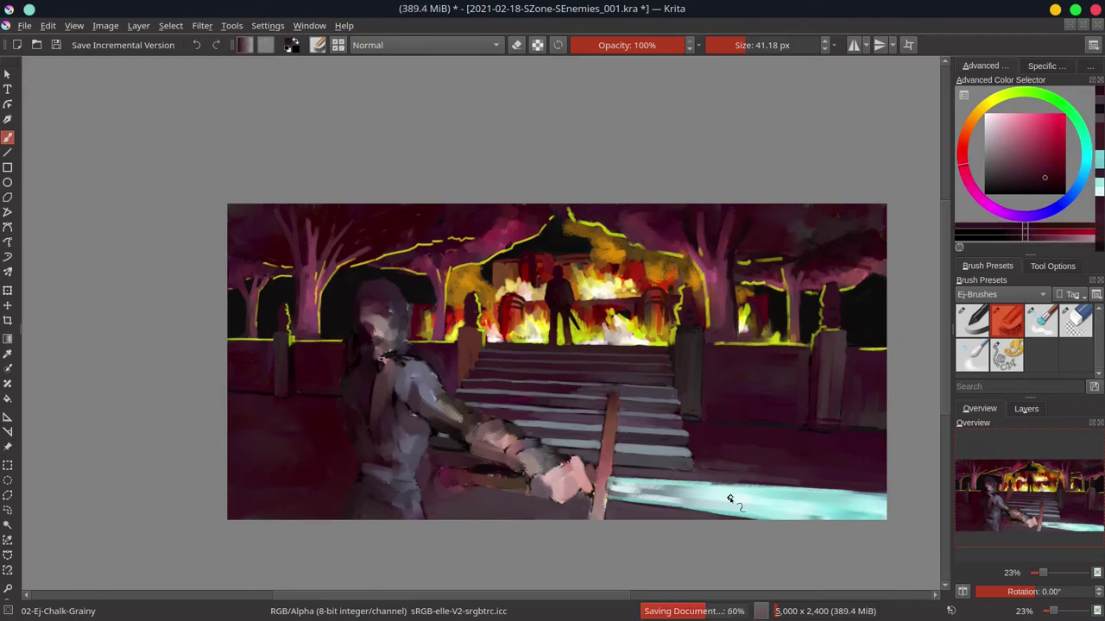
Undo a dark purple test stroke by the stairs, pick dark pink and save again
ctrl+click(684, 461)
drag(686, 461, 743, 504)
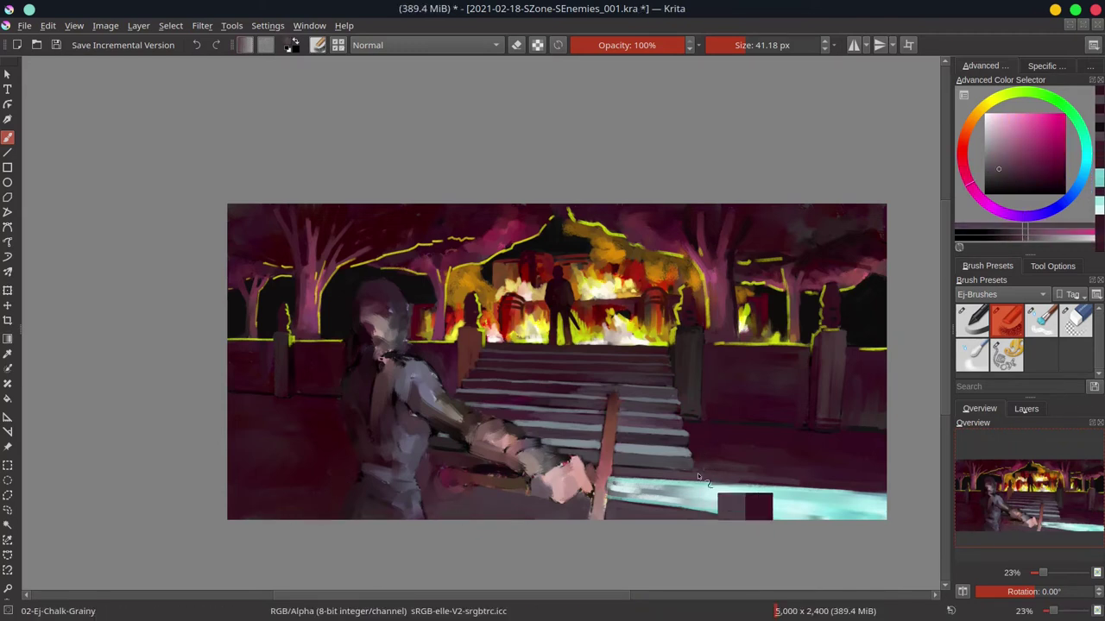
key(ctrl+z)
key(bracketleft)
ctrl+click(887, 418)
key(ctrl+s)
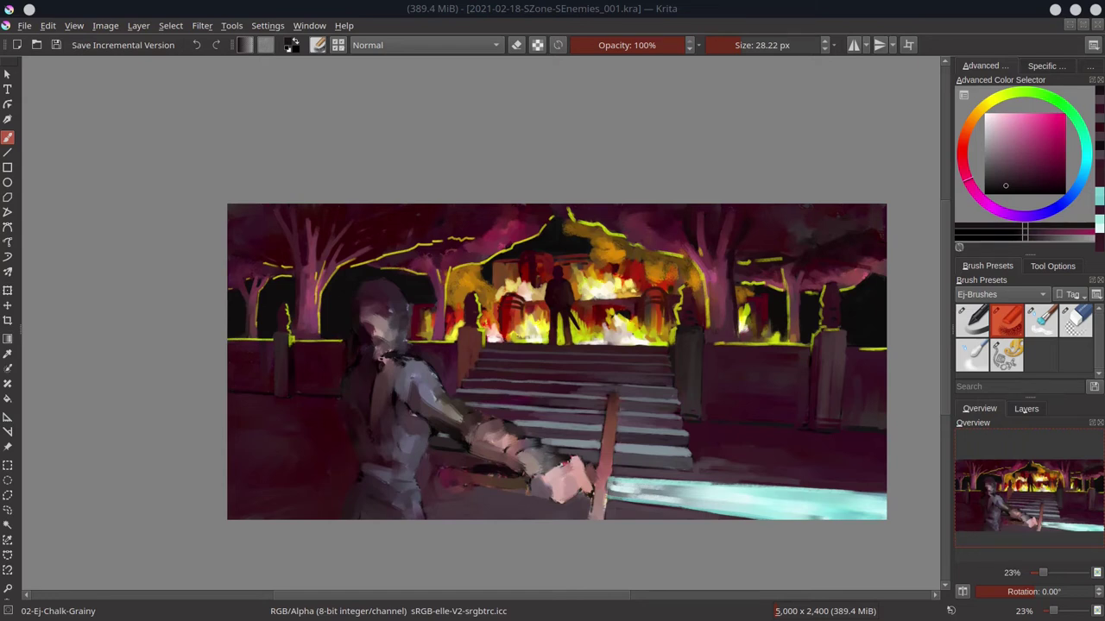
click(1026, 408)
click(979, 408)
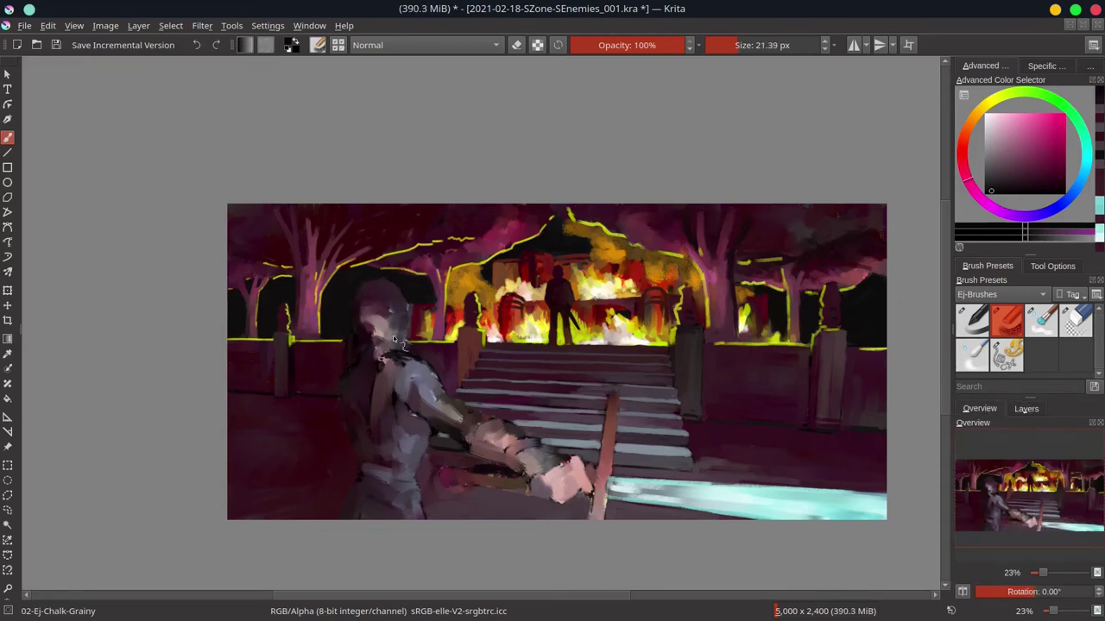
Darken the tree trunk behind the head and lighten the top of the swordsman's head
drag(385, 328, 366, 333)
drag(319, 305, 319, 329)
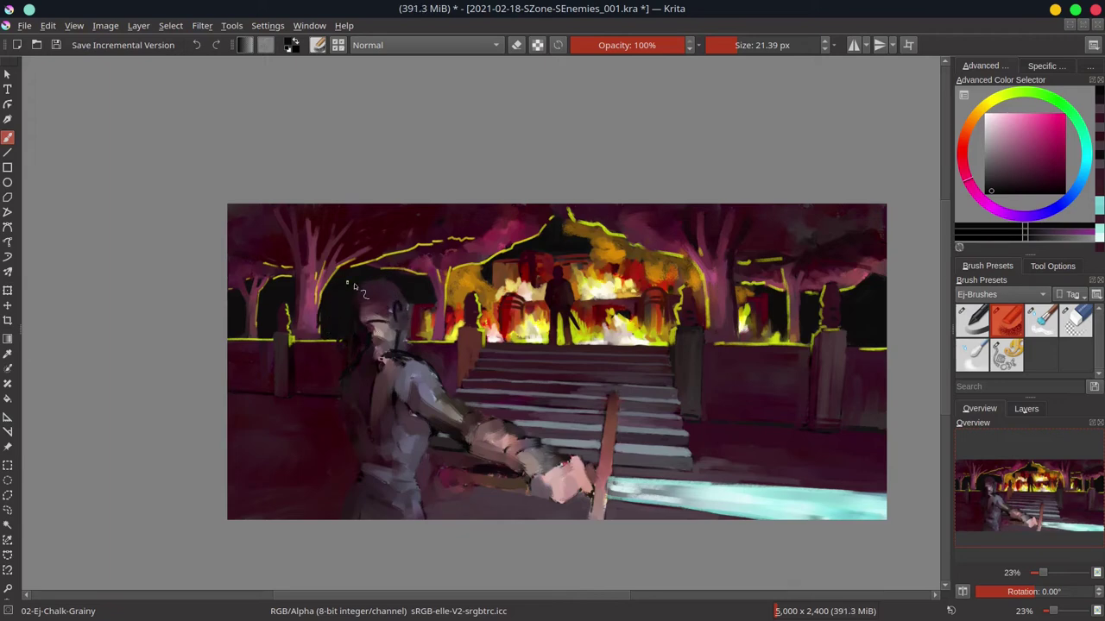
drag(365, 358, 396, 317)
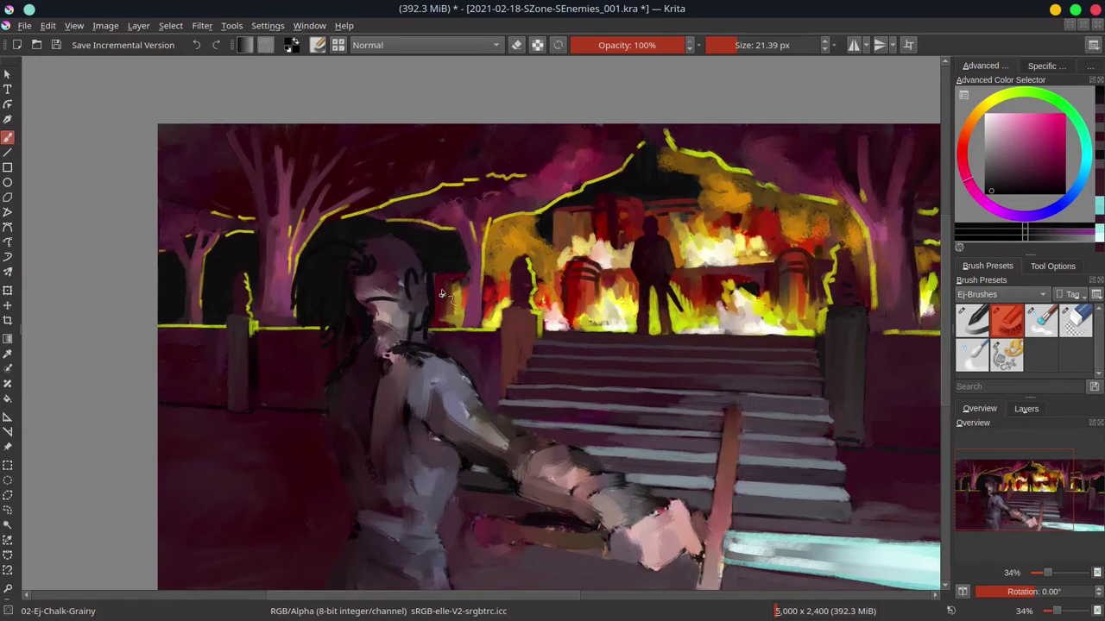
ctrl+click(382, 240)
drag(418, 250, 321, 238)
drag(380, 277, 396, 291)
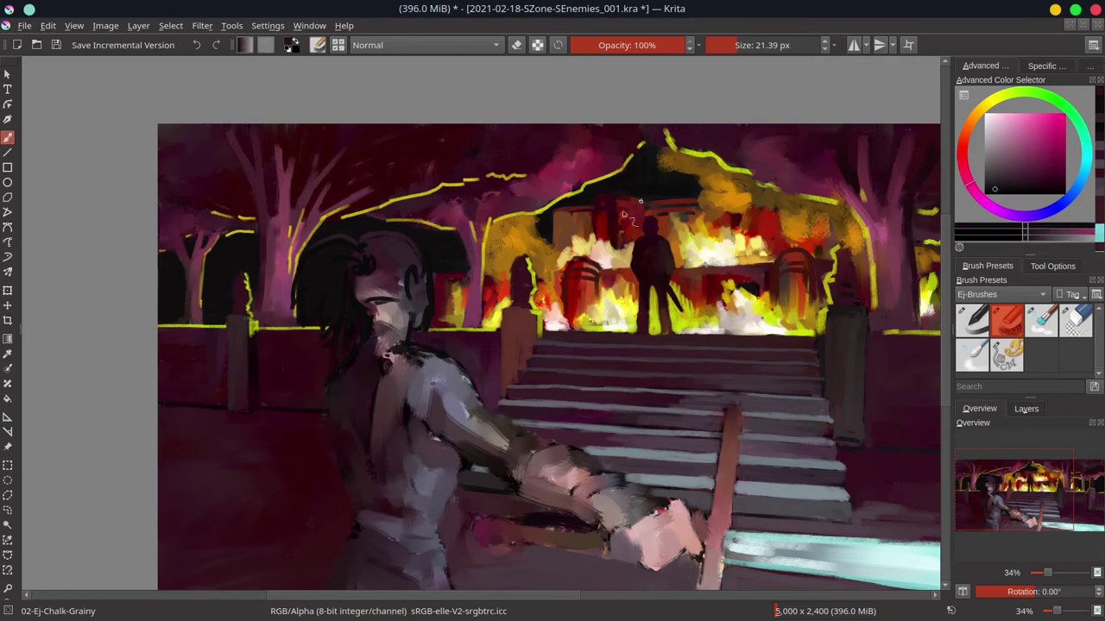
drag(427, 321, 493, 311)
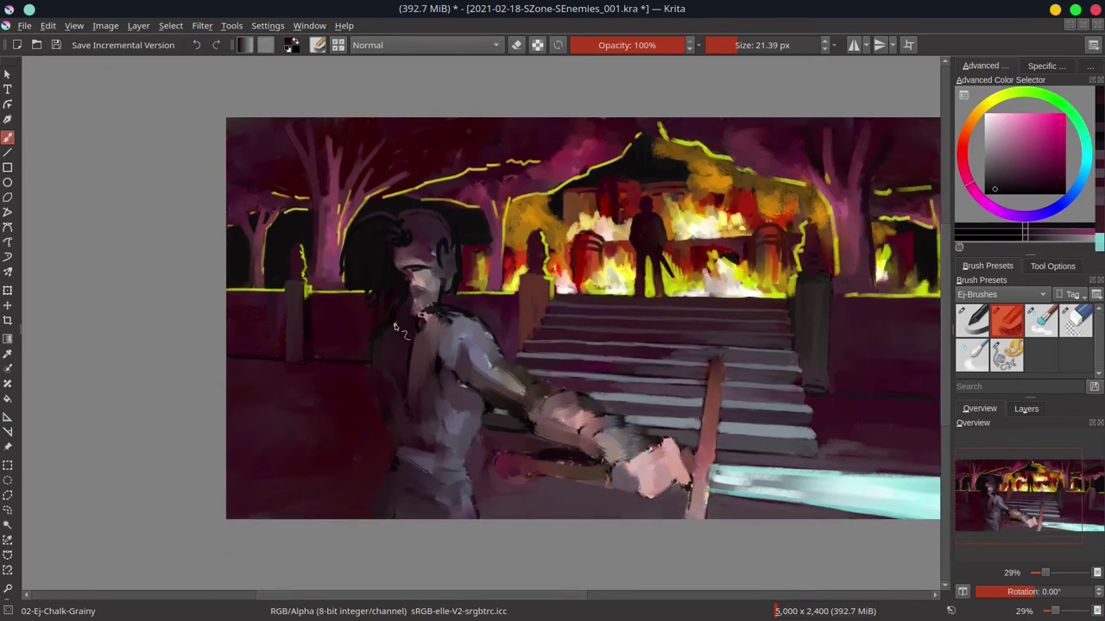
Draw dark lines along the figure's side, torso, shoulder armour, waist and belt
drag(394, 397, 394, 467)
drag(473, 423, 456, 456)
mouse_move(411, 381)
mouse_down()
mouse_move(423, 399)
mouse_move(480, 421)
mouse_up()
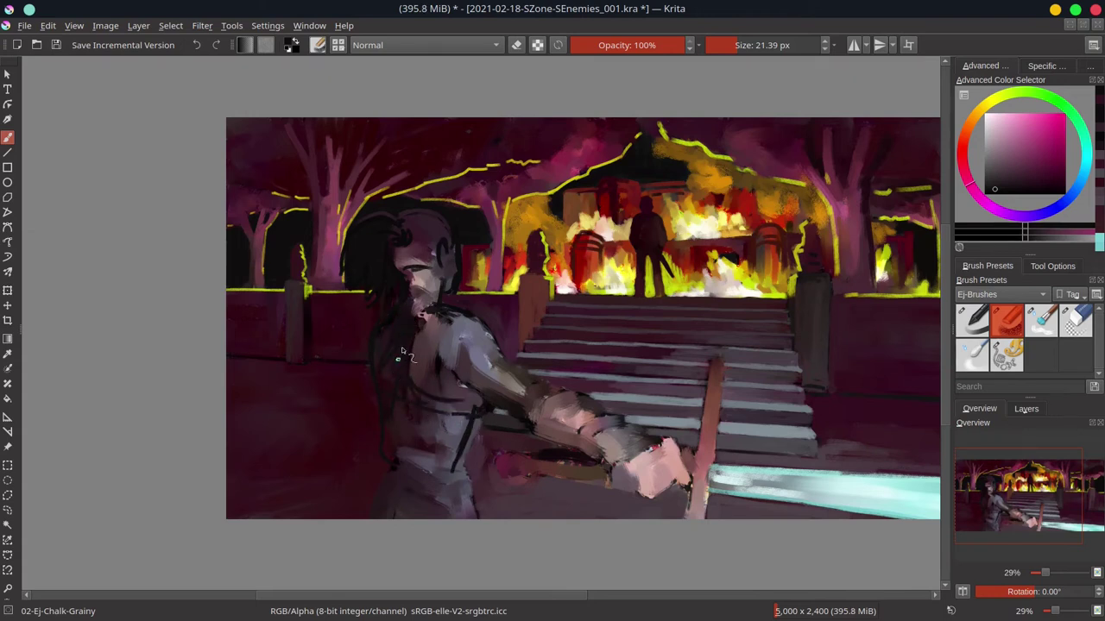
mouse_move(419, 302)
mouse_down()
mouse_move(431, 325)
mouse_move(489, 339)
mouse_move(436, 346)
mouse_up()
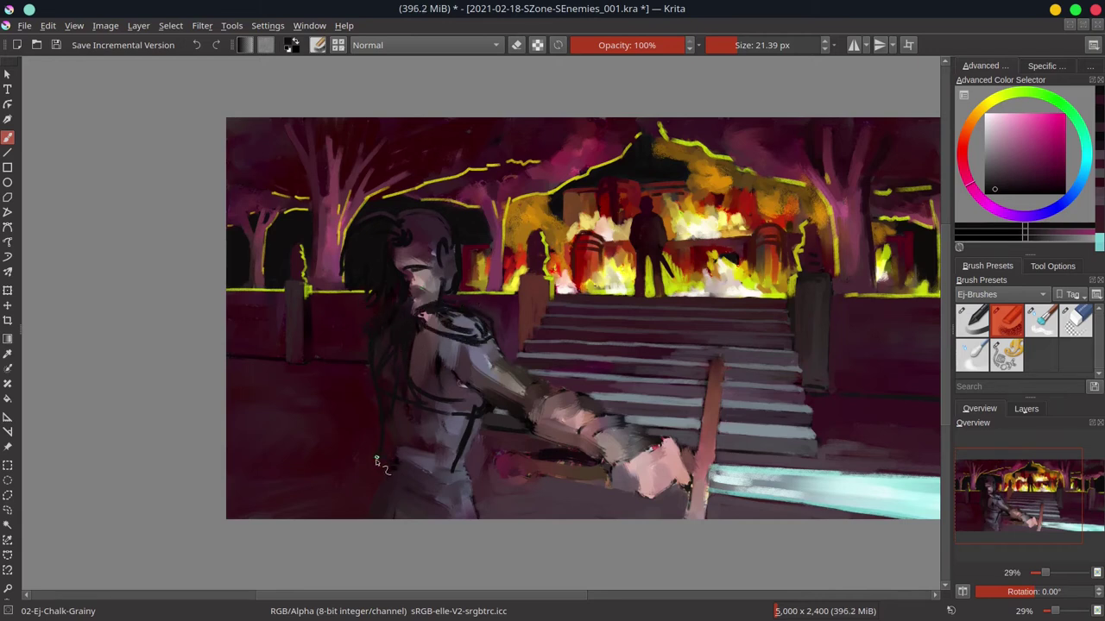
mouse_move(376, 461)
mouse_down()
mouse_move(426, 475)
mouse_move(442, 451)
mouse_move(412, 484)
mouse_move(420, 507)
mouse_move(441, 482)
mouse_move(477, 528)
mouse_up()
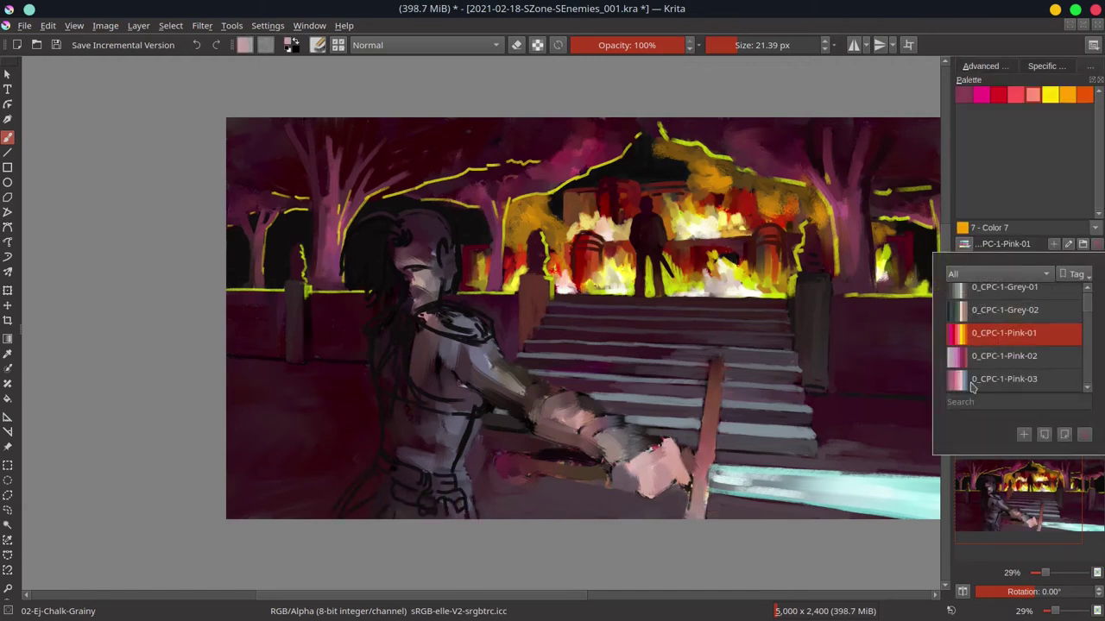
Lighten the swordsman's arm, face, sword hand and torso with pink
key(bracketright)
key(bracketright)
key(bracketright)
key(bracketright)
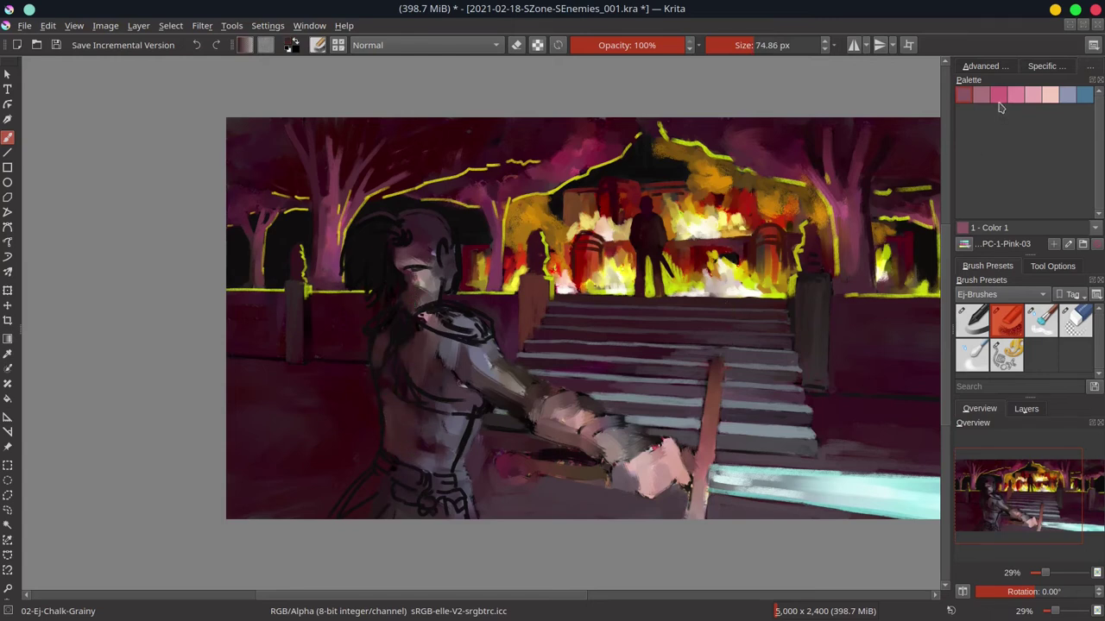
mouse_move(470, 367)
mouse_down()
mouse_move(524, 398)
mouse_move(669, 458)
mouse_move(496, 357)
mouse_move(527, 384)
mouse_up()
key(bracketleft)
mouse_move(445, 285)
mouse_down()
mouse_move(449, 238)
mouse_move(445, 281)
mouse_up()
key(bracketleft)
drag(625, 449, 686, 490)
key(bracketright)
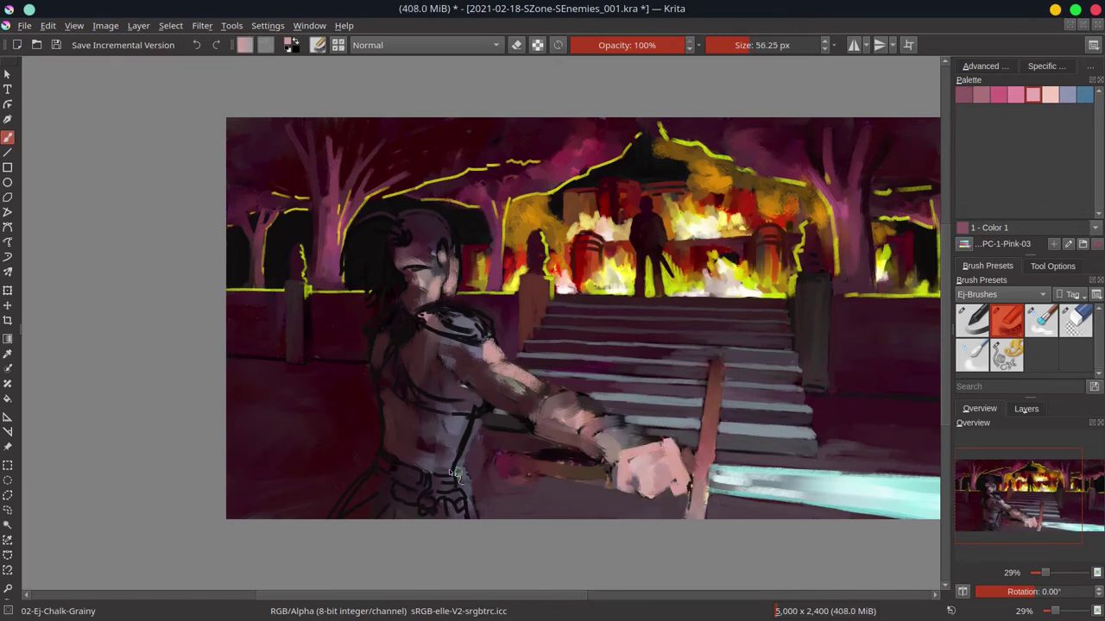
mouse_move(466, 479)
mouse_down()
mouse_move(445, 436)
mouse_move(470, 397)
mouse_up()
drag(462, 501, 494, 410)
Add cyan highlights on the belt and darken the forearm
ctrl+click(907, 528)
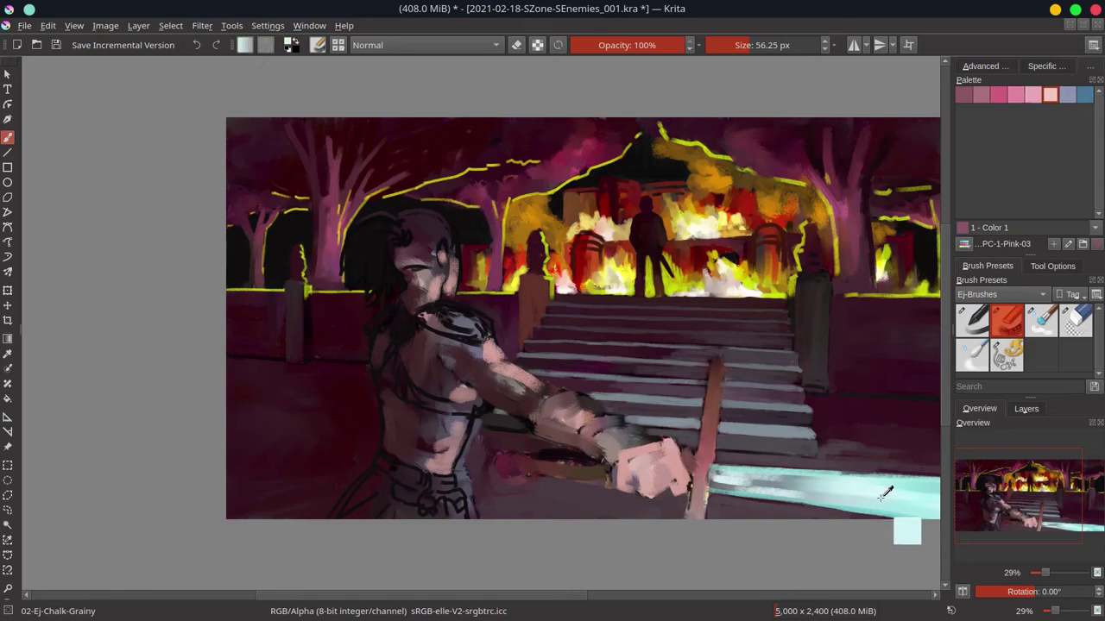
key(bracketleft)
key(bracketleft)
mouse_move(457, 449)
mouse_down()
mouse_move(433, 485)
mouse_move(462, 509)
mouse_up()
ctrl+click(591, 489)
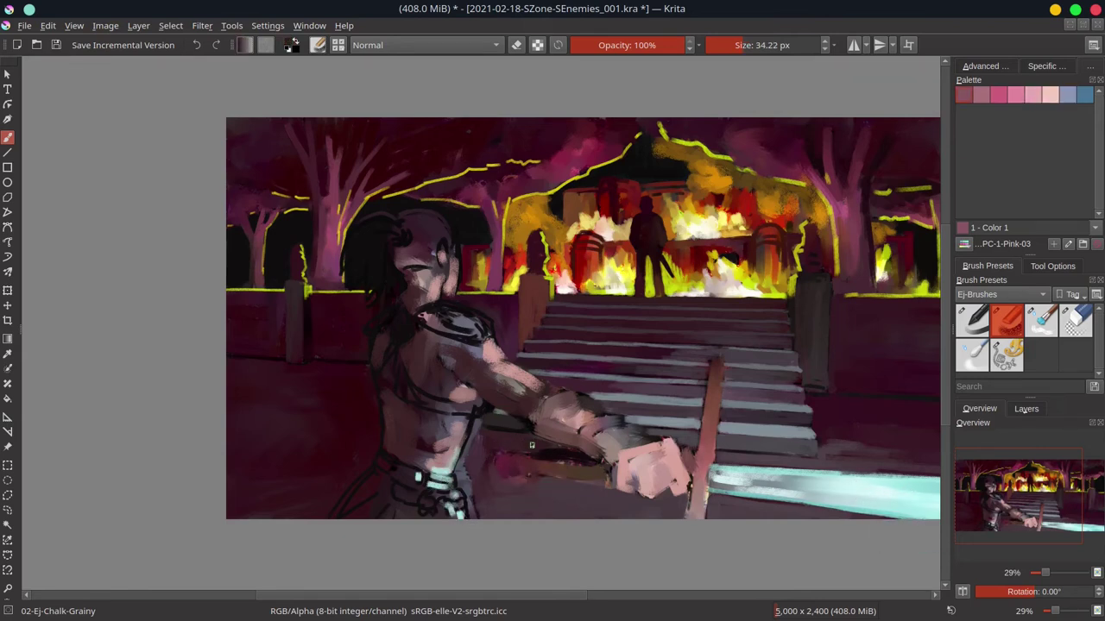
key(bracketright)
drag(600, 473, 509, 436)
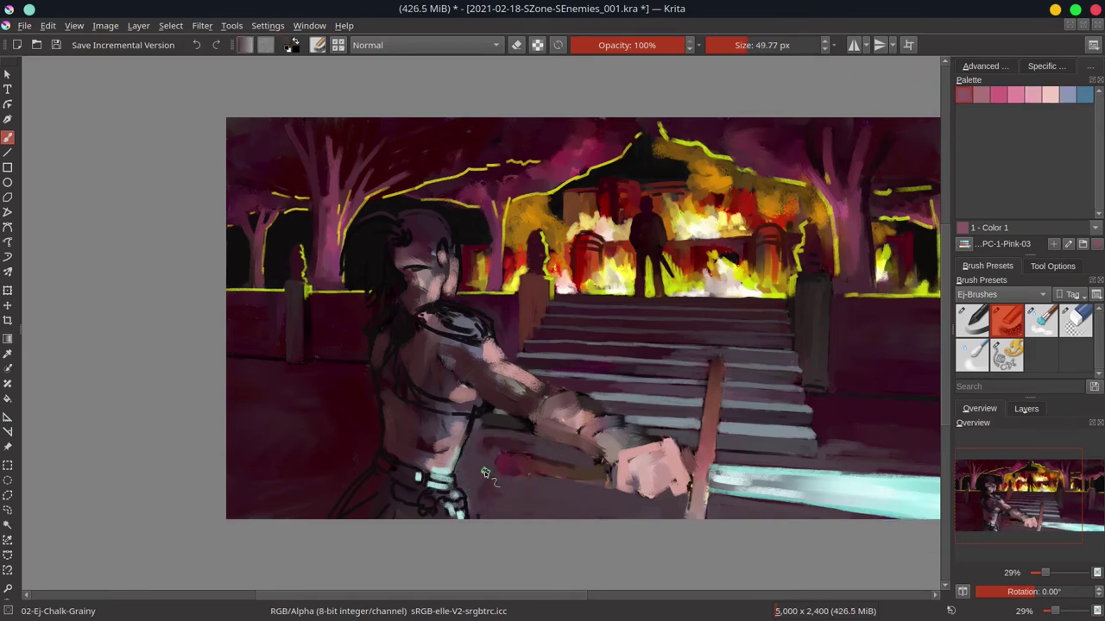
Paint grey-pink over the hair, darken the shoulder and paint red on the lower hip
mouse_move(384, 285)
mouse_down()
mouse_move(371, 250)
mouse_move(393, 229)
mouse_move(399, 255)
mouse_up()
mouse_move(429, 332)
mouse_down()
mouse_move(436, 378)
mouse_move(419, 363)
mouse_move(444, 361)
mouse_move(450, 345)
mouse_move(432, 336)
mouse_move(479, 349)
mouse_move(482, 331)
mouse_move(459, 338)
mouse_move(492, 321)
mouse_up()
key(bracketleft)
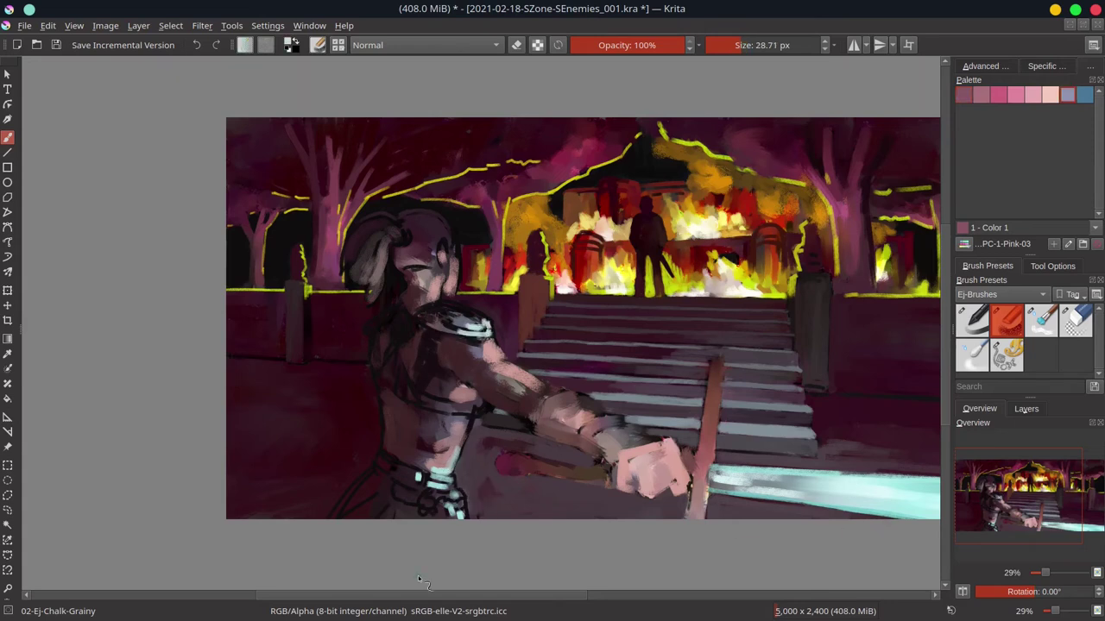
click(999, 96)
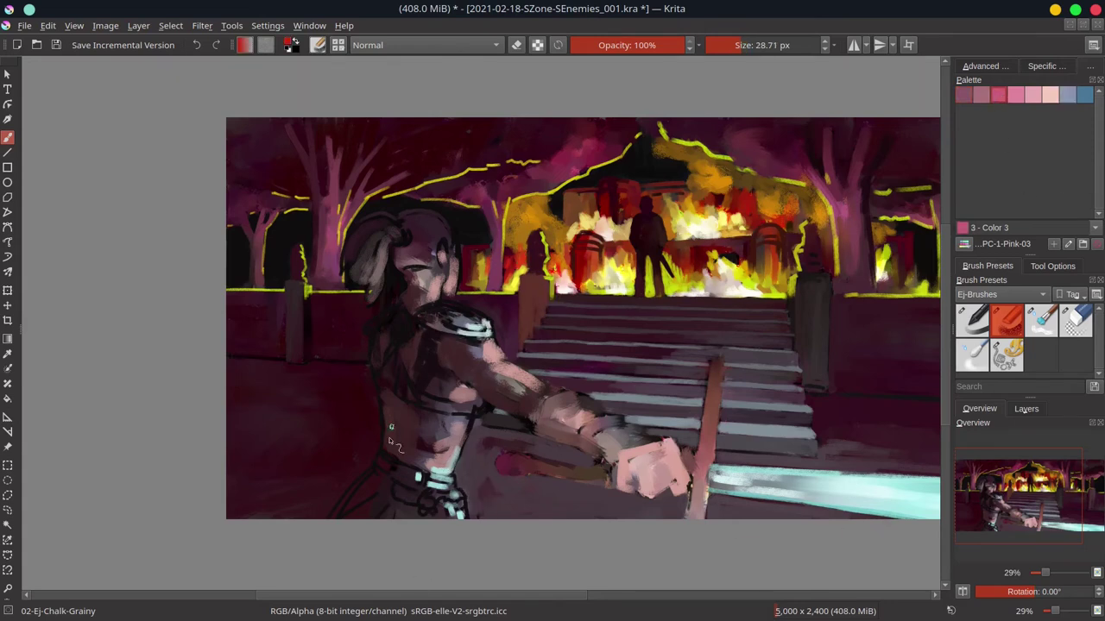
key(bracketright)
key(bracketright)
key(bracketright)
mouse_move(342, 480)
mouse_down()
mouse_move(359, 516)
mouse_move(376, 514)
mouse_move(400, 535)
mouse_move(426, 525)
mouse_move(375, 497)
mouse_move(397, 499)
mouse_move(373, 496)
mouse_move(375, 473)
mouse_move(391, 486)
mouse_move(414, 474)
mouse_move(402, 516)
mouse_up()
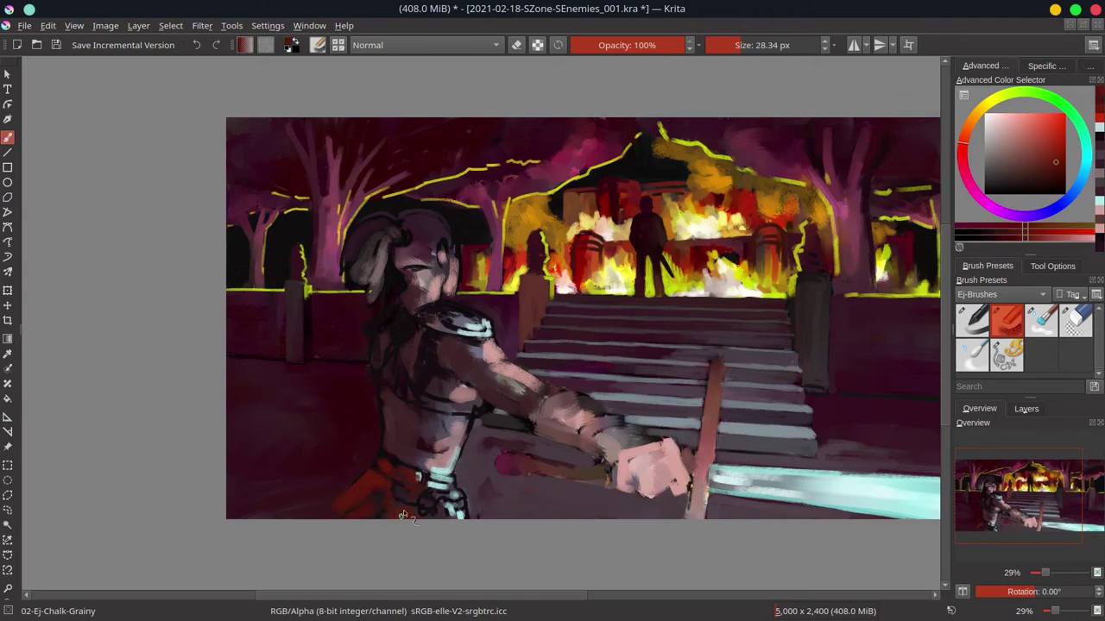
Darken the area near the shoulder with dark purple and save the painting
ctrl+click(461, 397)
mouse_move(397, 371)
mouse_down()
mouse_move(447, 326)
mouse_move(423, 302)
mouse_up()
ctrl+click(415, 290)
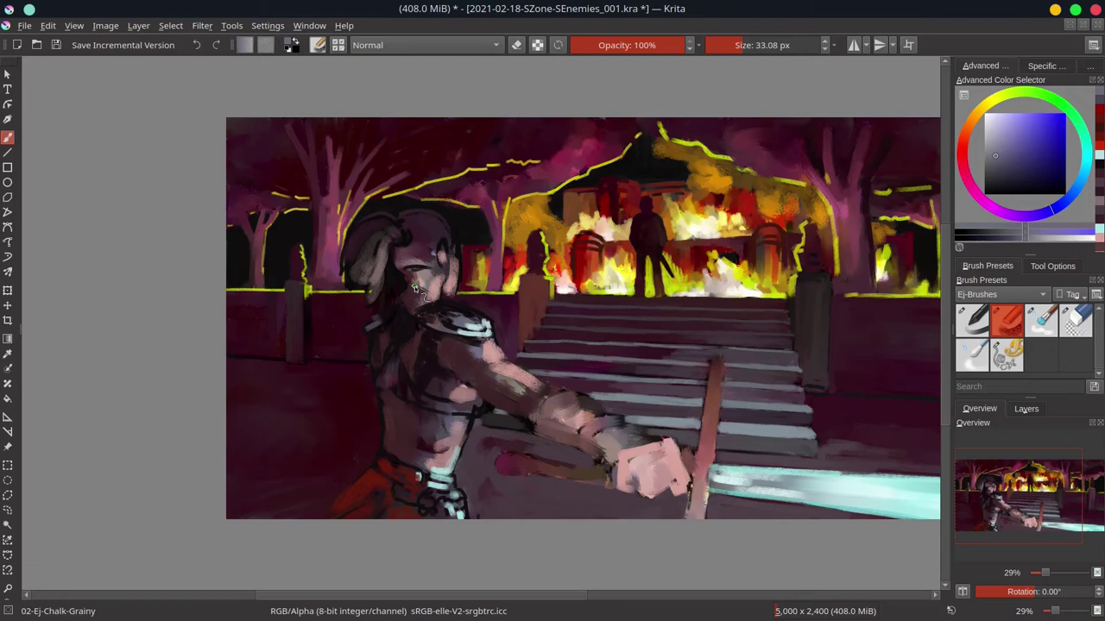
key(ctrl+s)
drag(778, 404, 600, 397)
mouse_move(354, 9)
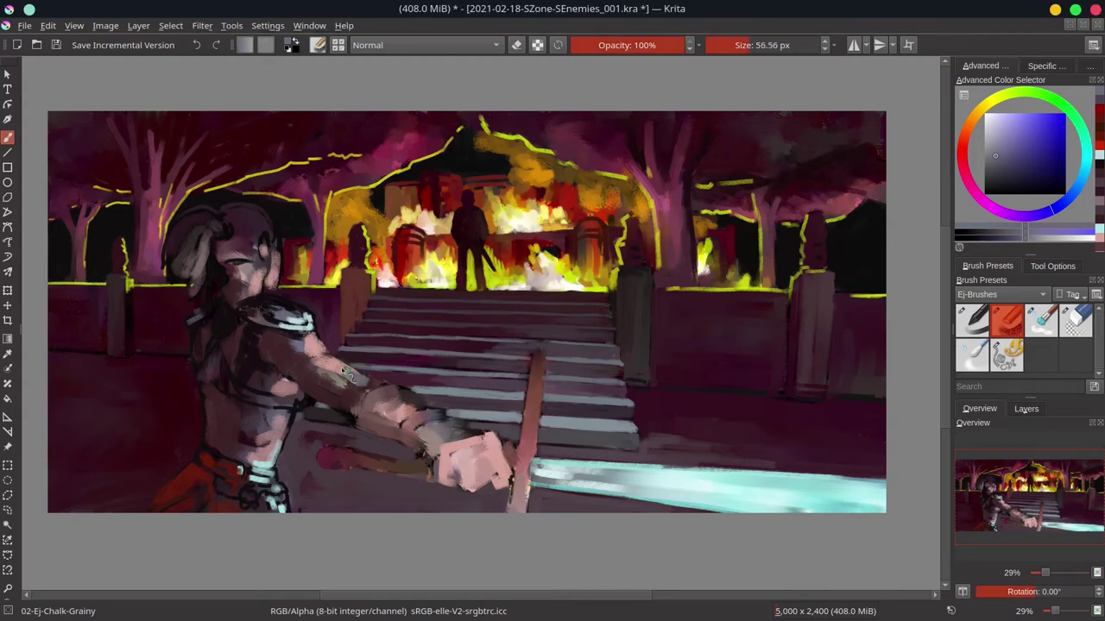
Blend the swordsman's arm, then pick up a dark red from the figure with the Chalk brush
key(period)
click(307, 349)
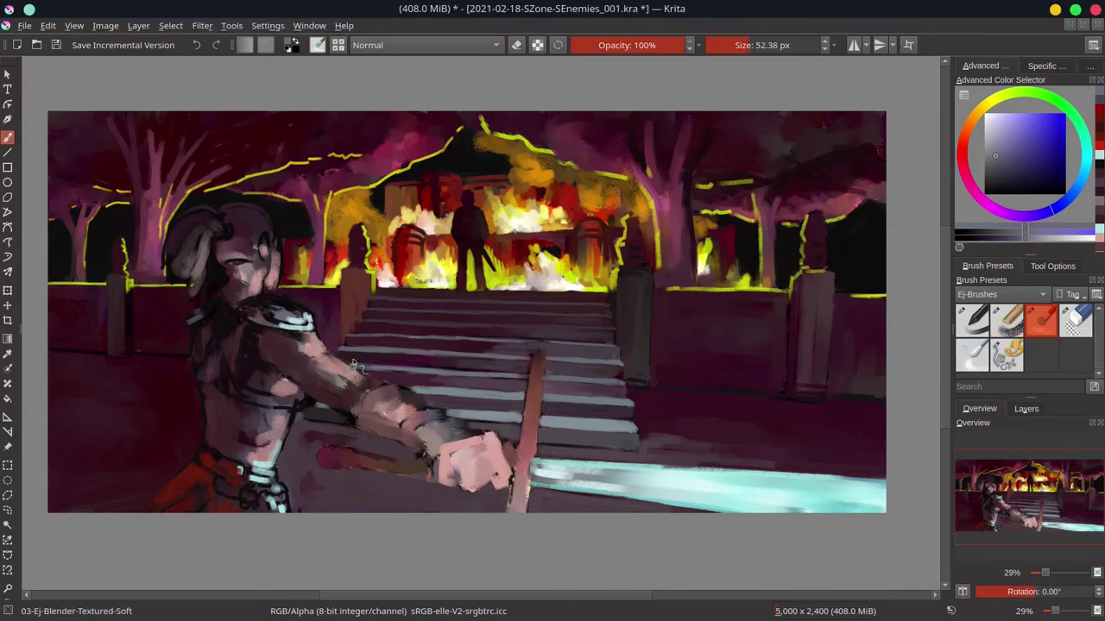
key(comma)
ctrl+click(231, 397)
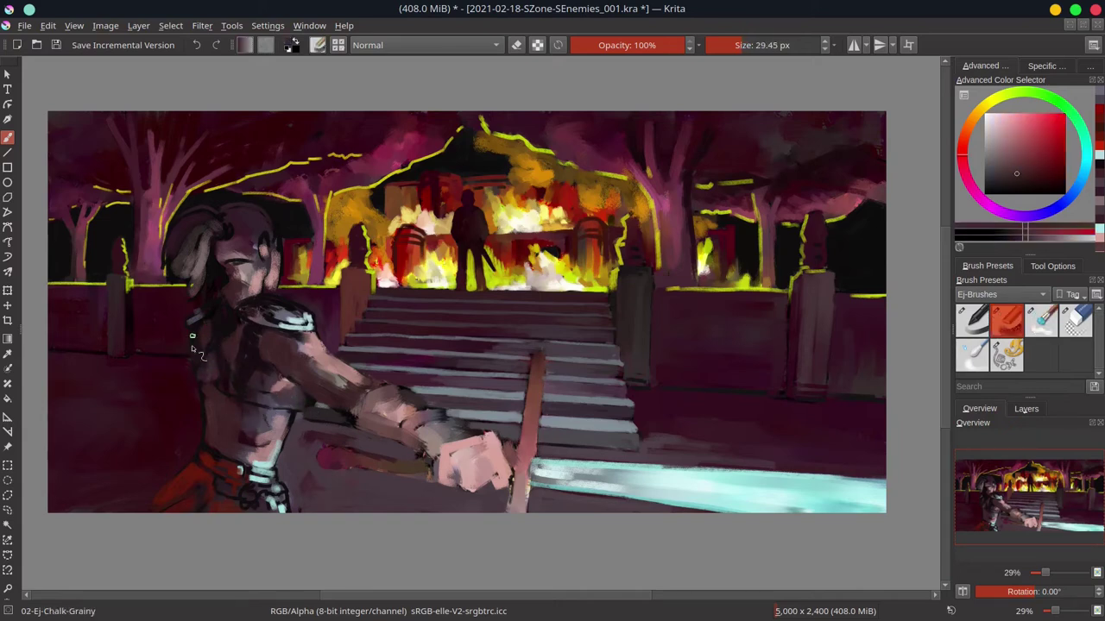
drag(231, 397, 207, 414)
key(period)
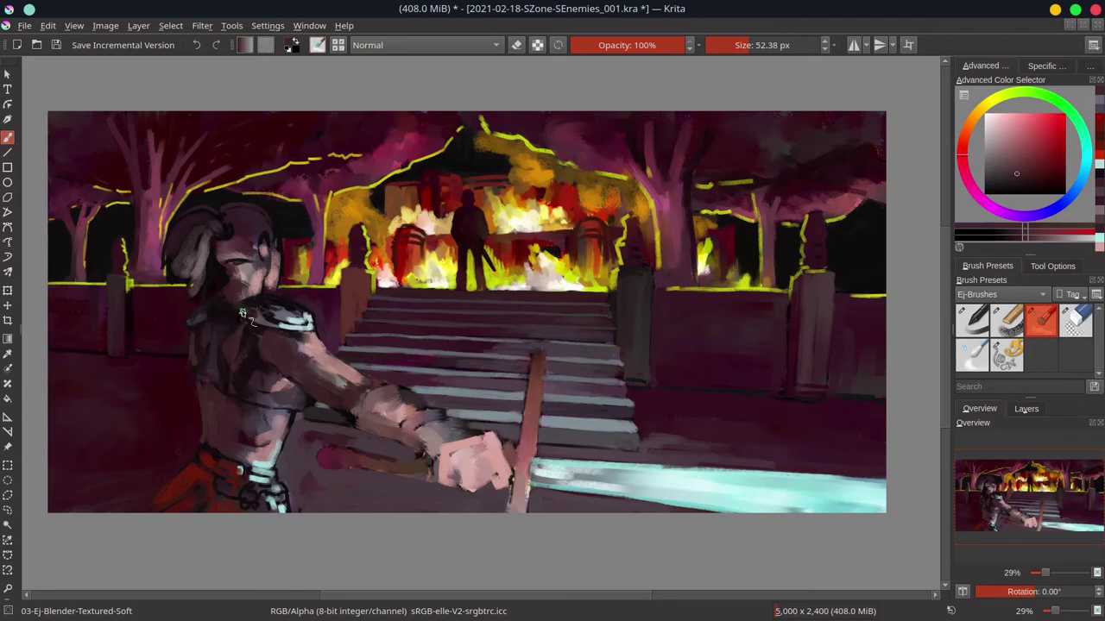
Toggle Paint Layer 4 to compare, then darken the neck and shoulder pad and lighten the hair
click(1026, 408)
click(961, 500)
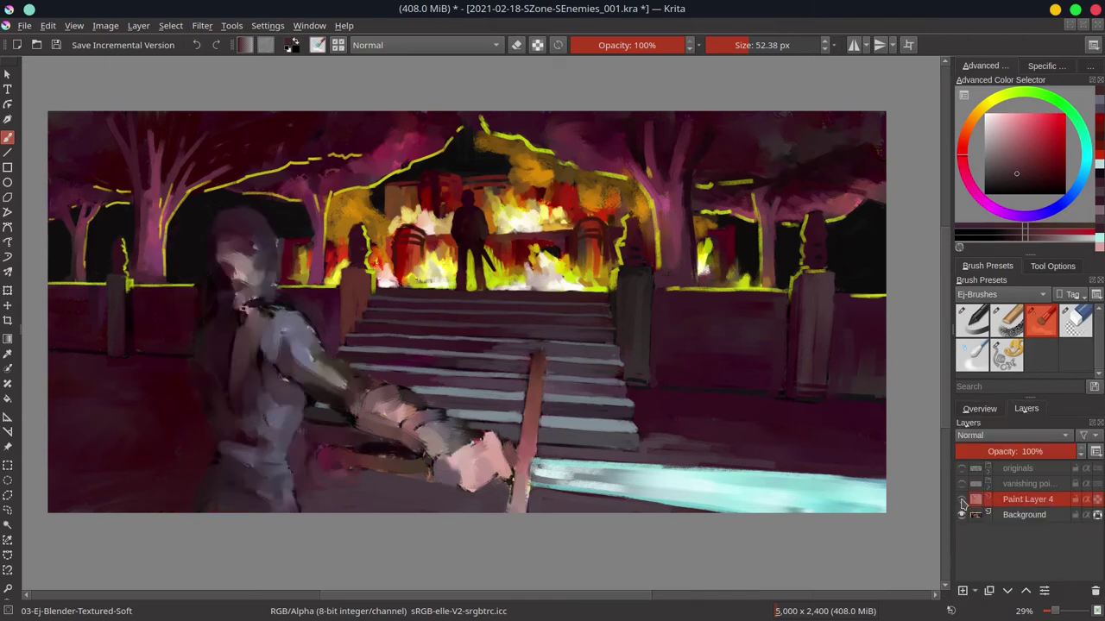
click(962, 499)
right_click(1010, 500)
click(984, 410)
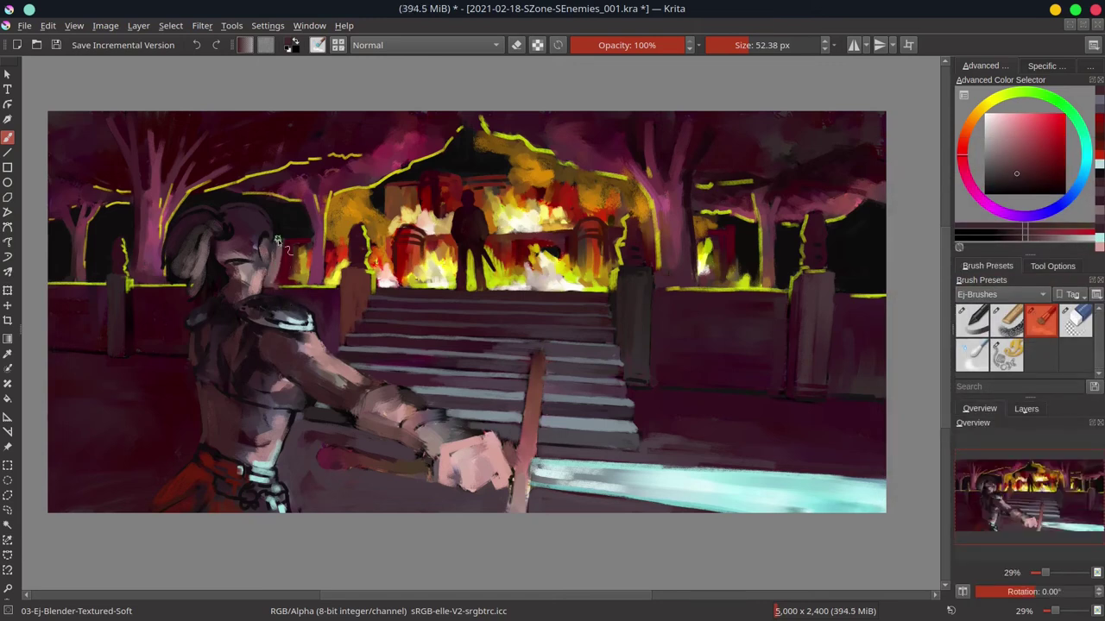
mouse_move(257, 296)
mouse_down()
mouse_move(231, 274)
mouse_move(228, 203)
mouse_move(208, 252)
mouse_move(221, 256)
mouse_move(221, 231)
mouse_move(247, 256)
mouse_up()
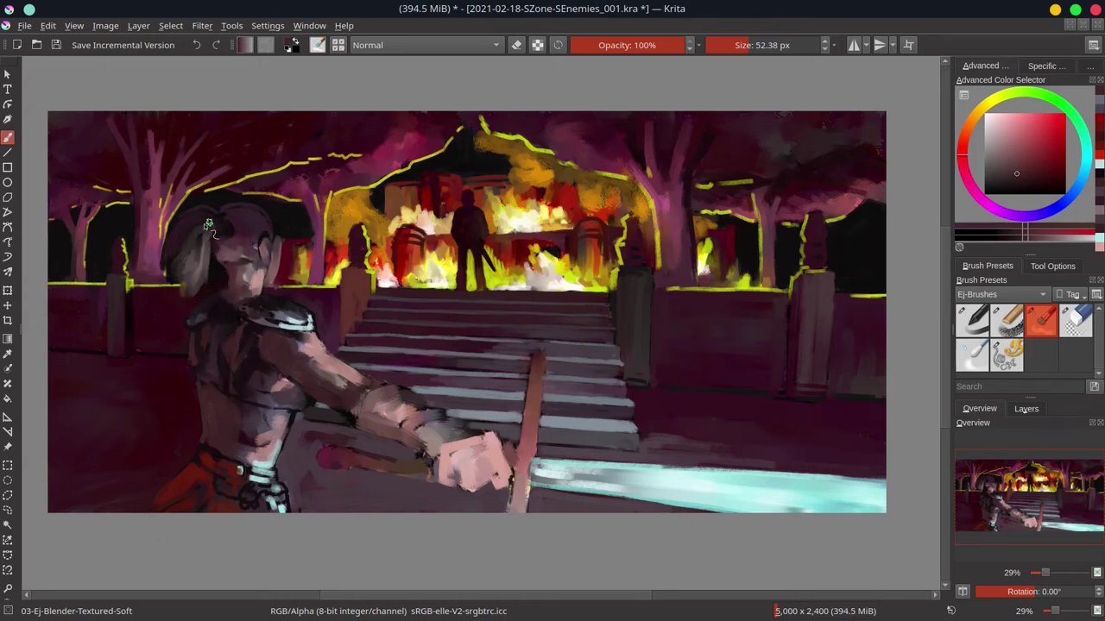
drag(212, 229, 238, 238)
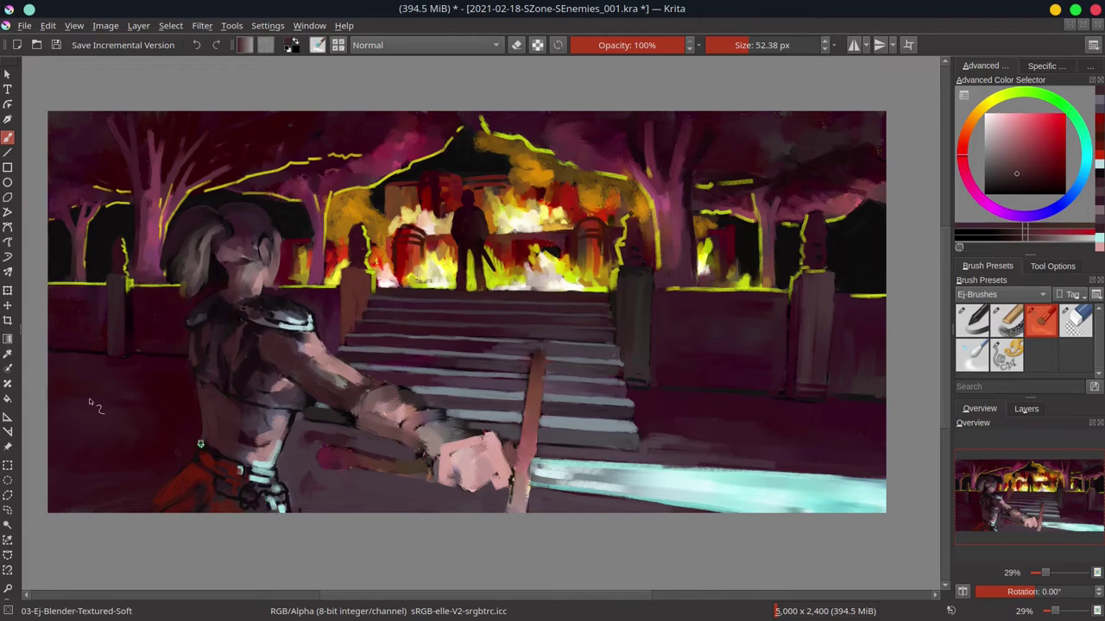
Outline the swordsman's head with Freehand Selection, zoom out and save the painting
key(ctrl+r)
mouse_move(231, 204)
mouse_down()
mouse_move(186, 212)
mouse_move(170, 233)
mouse_move(164, 271)
mouse_move(185, 296)
mouse_move(275, 287)
mouse_move(271, 218)
mouse_move(250, 208)
mouse_up()
key(minus)
key(ctrl+s)
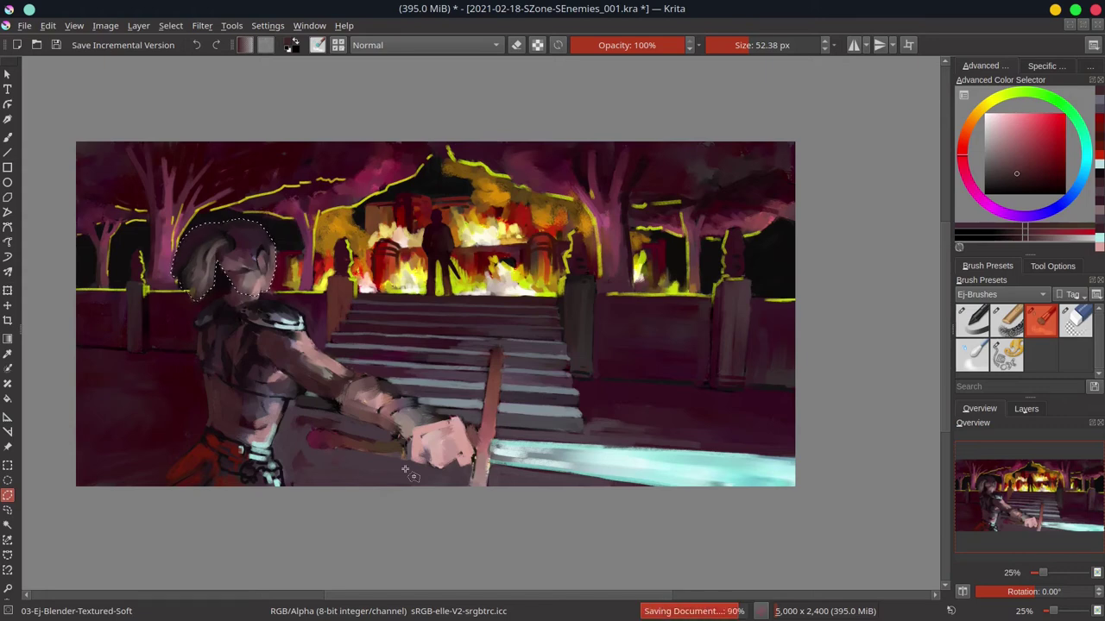
Transform the lasso-selected head with Ctrl+T and apply it
click(47, 25)
mouse_move(170, 25)
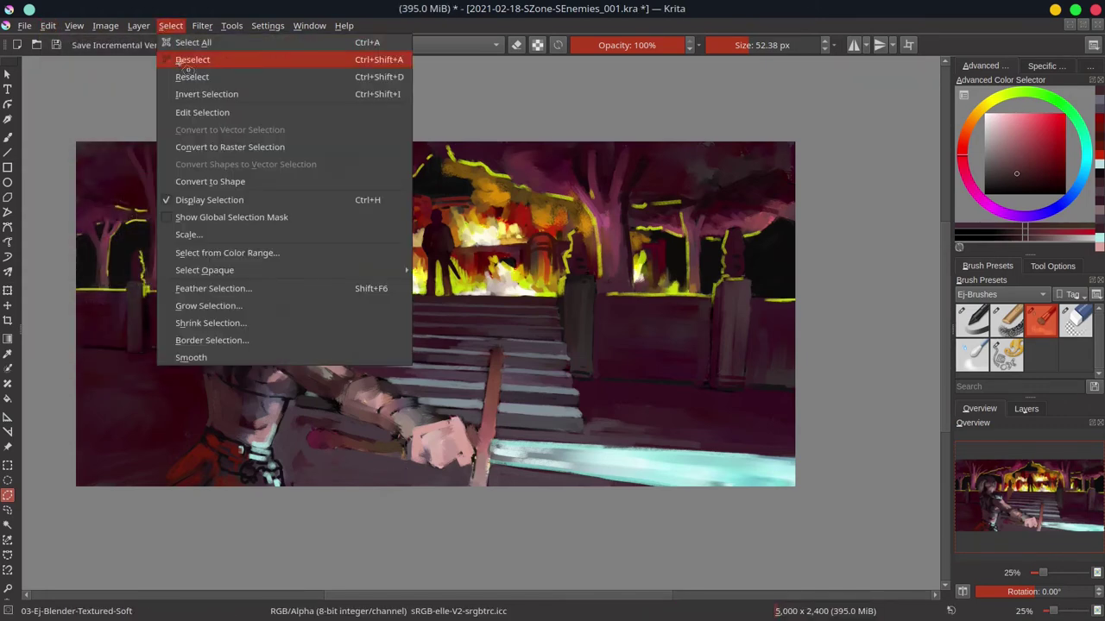
key(Escape)
key(ctrl+t)
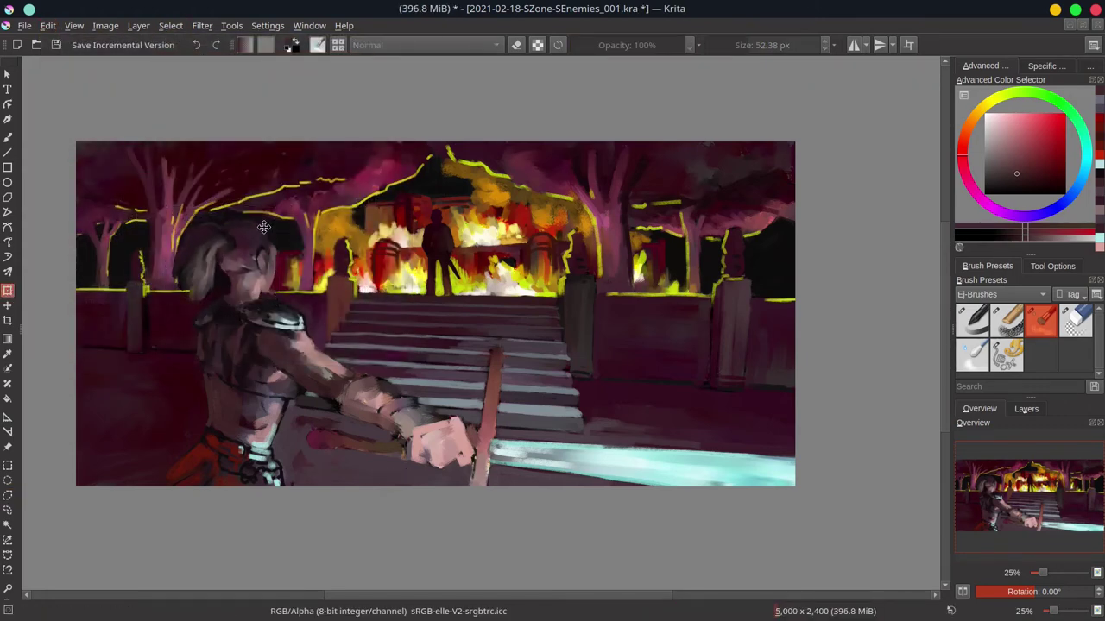
key(Return)
Sample yellows from the figure's shoulder area with the Chalk brush
key(slash)
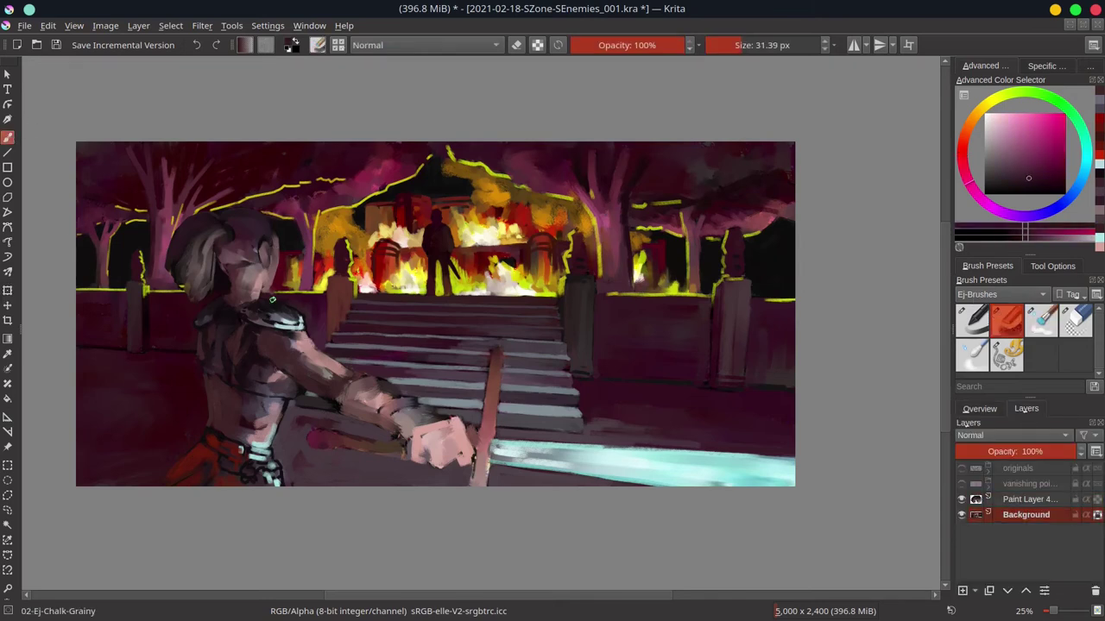
key(bracketright)
ctrl+click(222, 287)
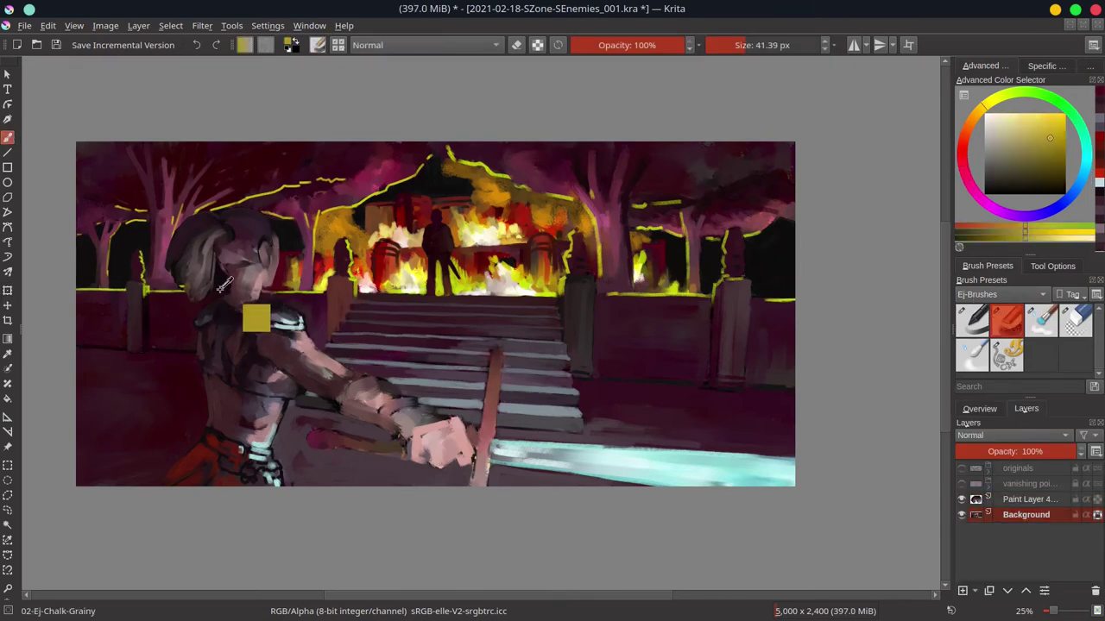
mouse_move(223, 286)
mouse_down()
mouse_move(213, 274)
mouse_move(297, 296)
mouse_move(202, 294)
mouse_move(215, 292)
mouse_move(188, 382)
mouse_up()
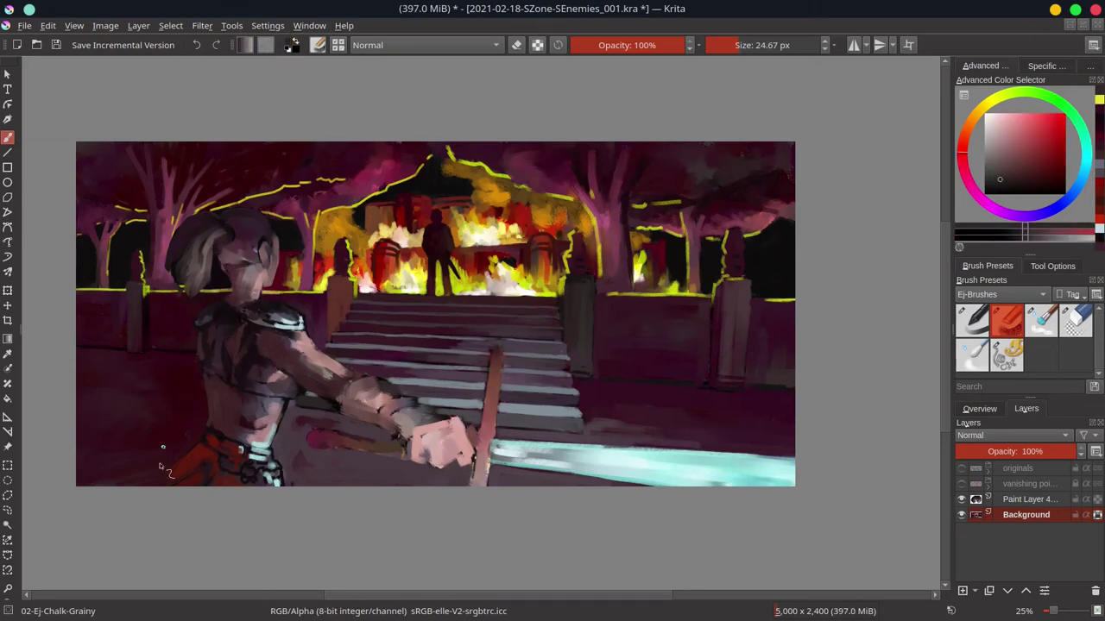
Merge Paint Layer 4 down into the Background layer
right_click(1049, 553)
click(1007, 308)
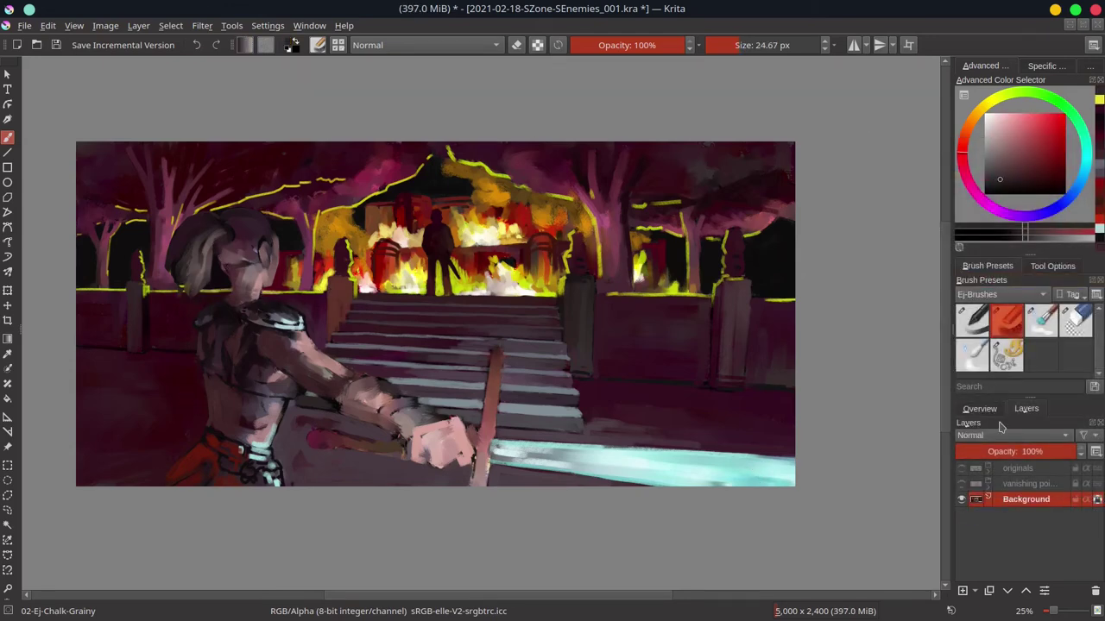
click(979, 408)
key(slash)
key(slash)
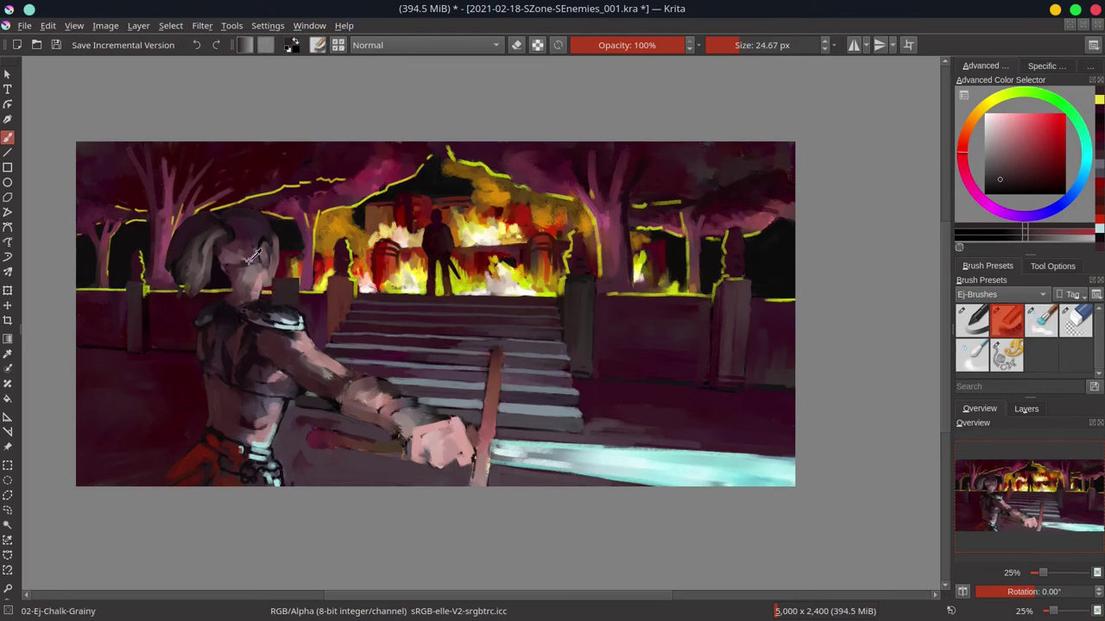
Pick a dark magenta and paint a faint contour behind the swordsman's back
mouse_move(264, 298)
mouse_down()
mouse_move(226, 273)
mouse_move(236, 267)
mouse_move(199, 399)
mouse_move(272, 304)
mouse_up()
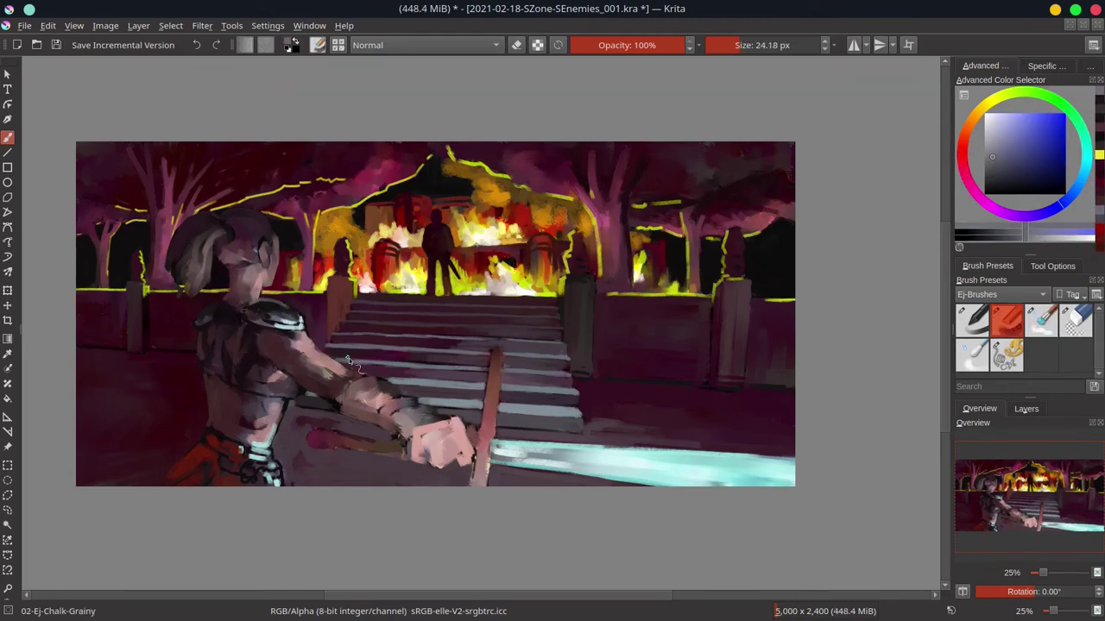
click(250, 431)
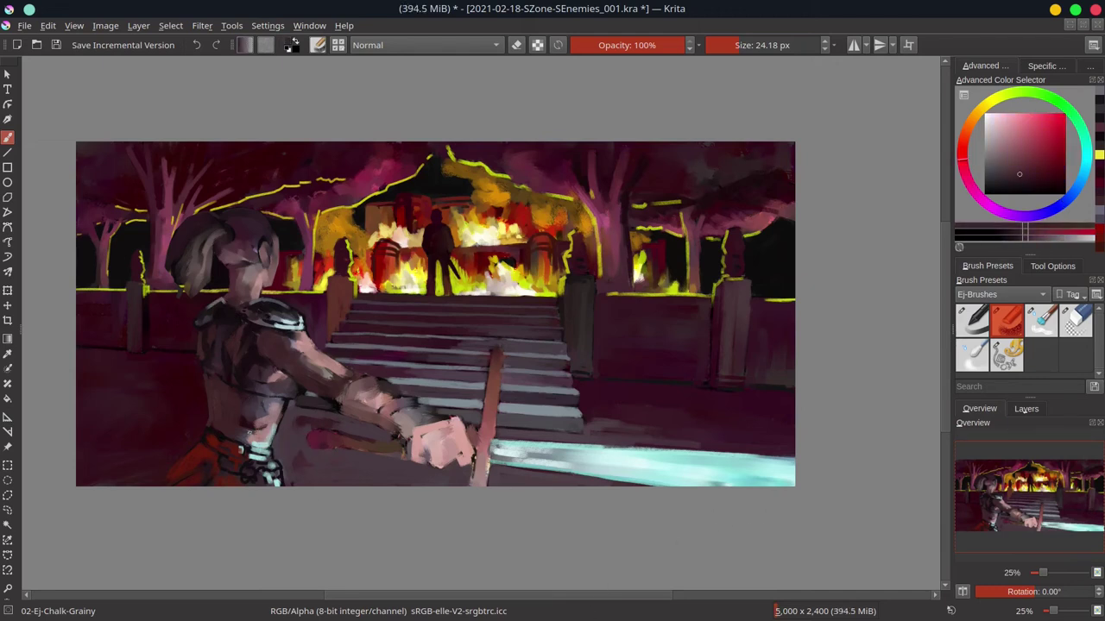
click(263, 423)
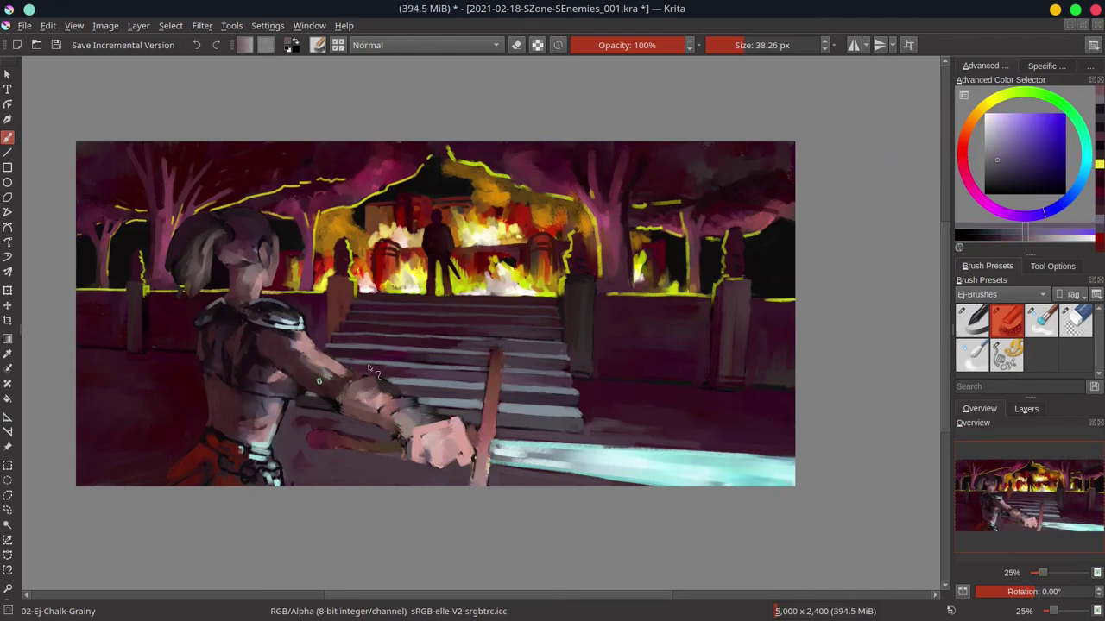
click(259, 430)
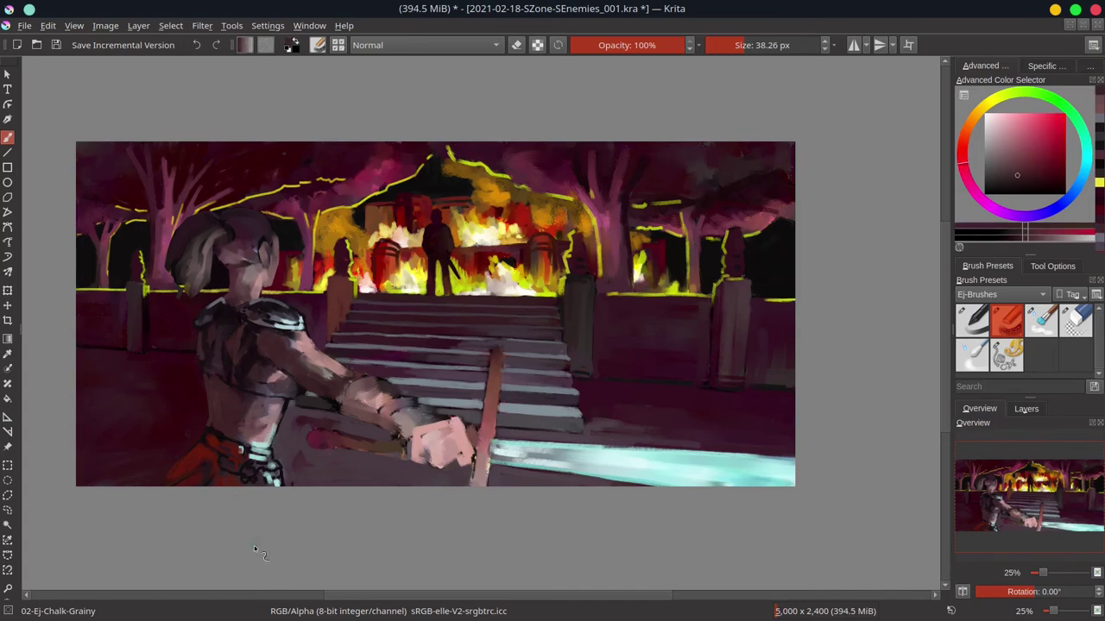
drag(216, 384, 185, 354)
Resize the brush and darken the swordsman's side with a dark tone
ctrl+click(183, 406)
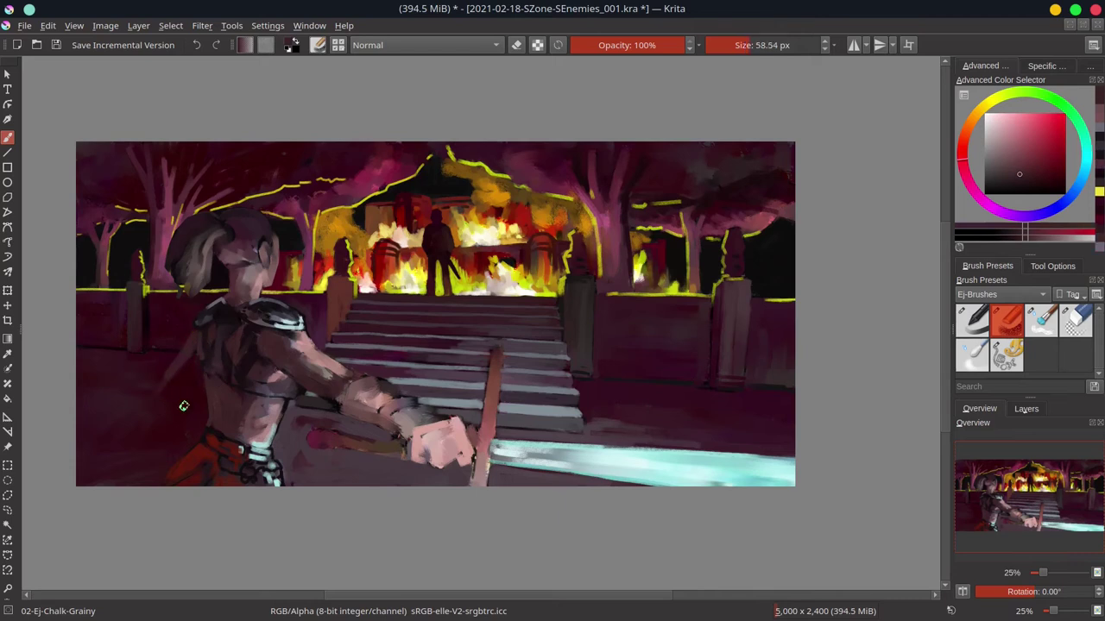
mouse_move(183, 405)
mouse_down()
mouse_move(173, 405)
mouse_move(176, 470)
mouse_up()
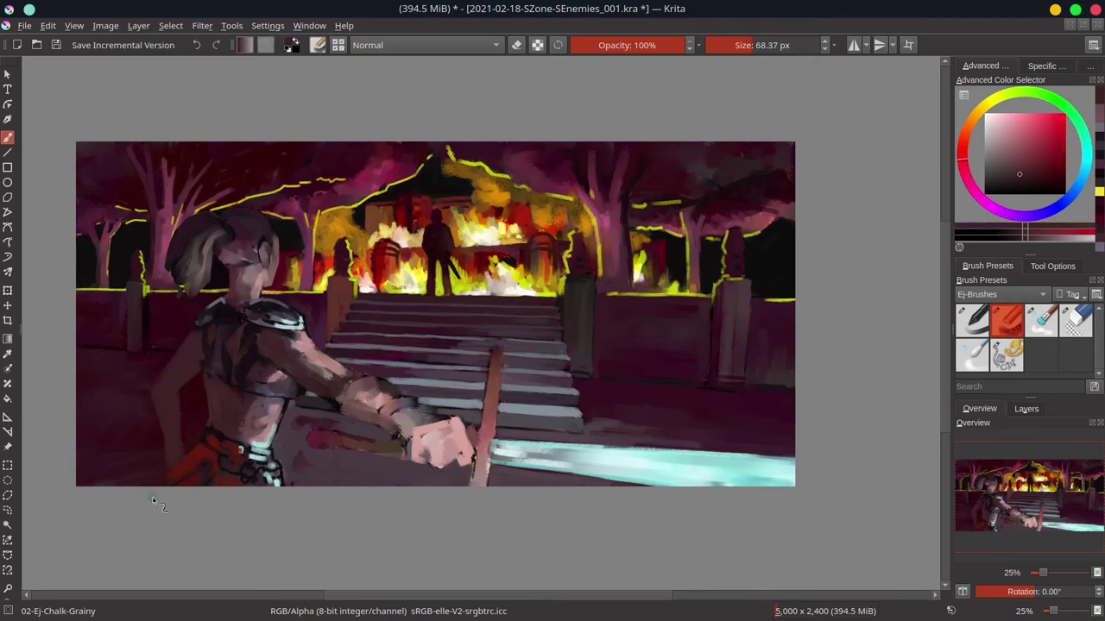
ctrl+click(229, 345)
drag(230, 345, 211, 346)
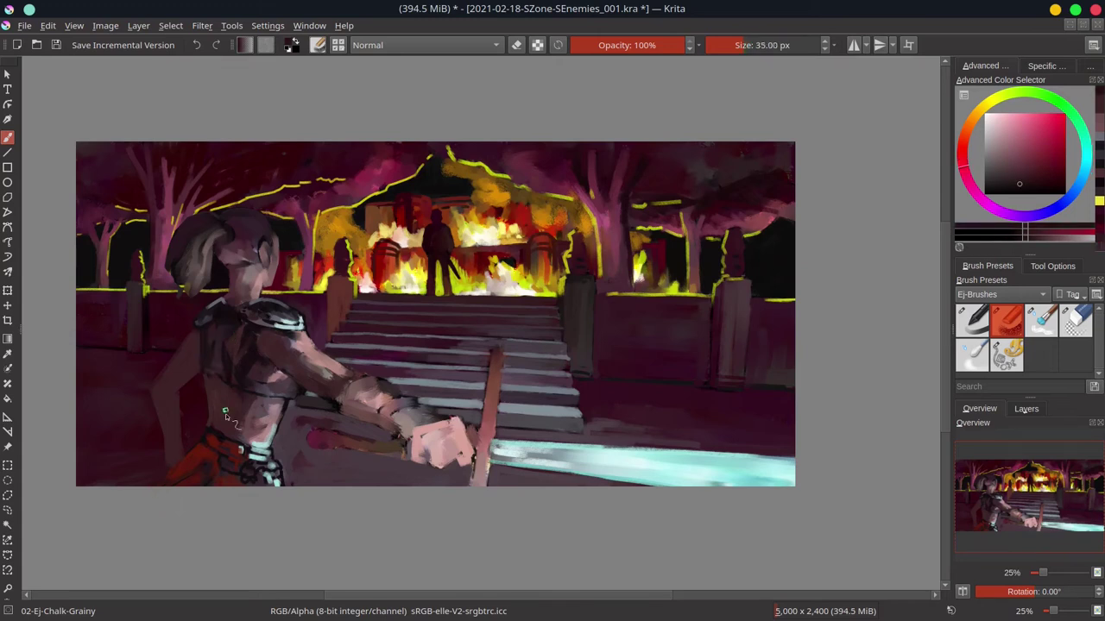
drag(180, 399, 184, 399)
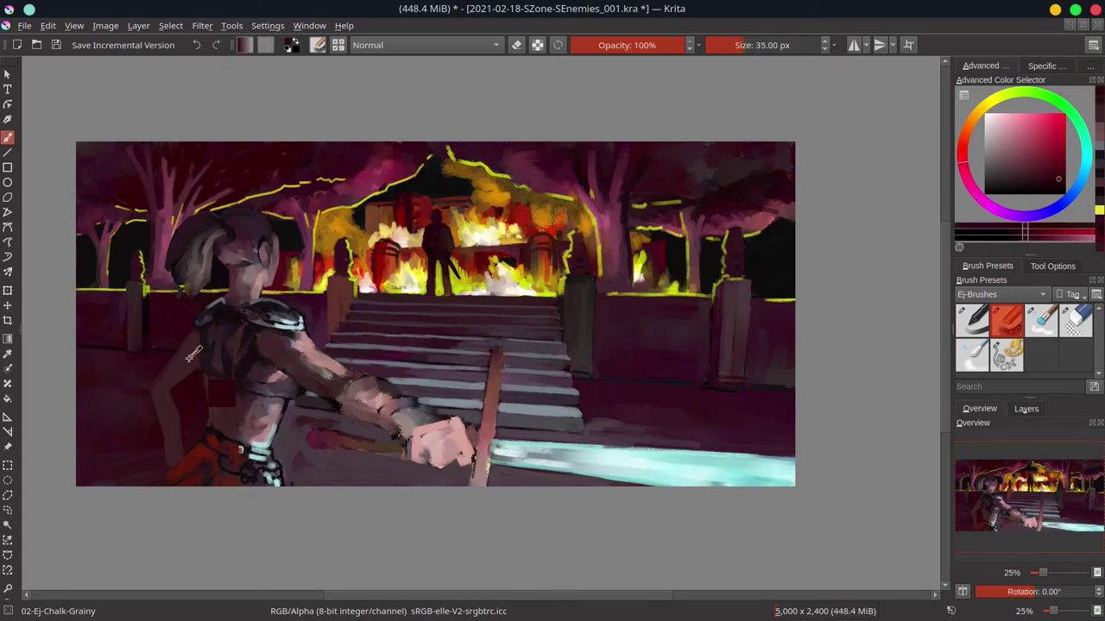
Sample several red tones from the figure, then view the painting mirrored horizontally
ctrl+click(222, 393)
ctrl+click(152, 410)
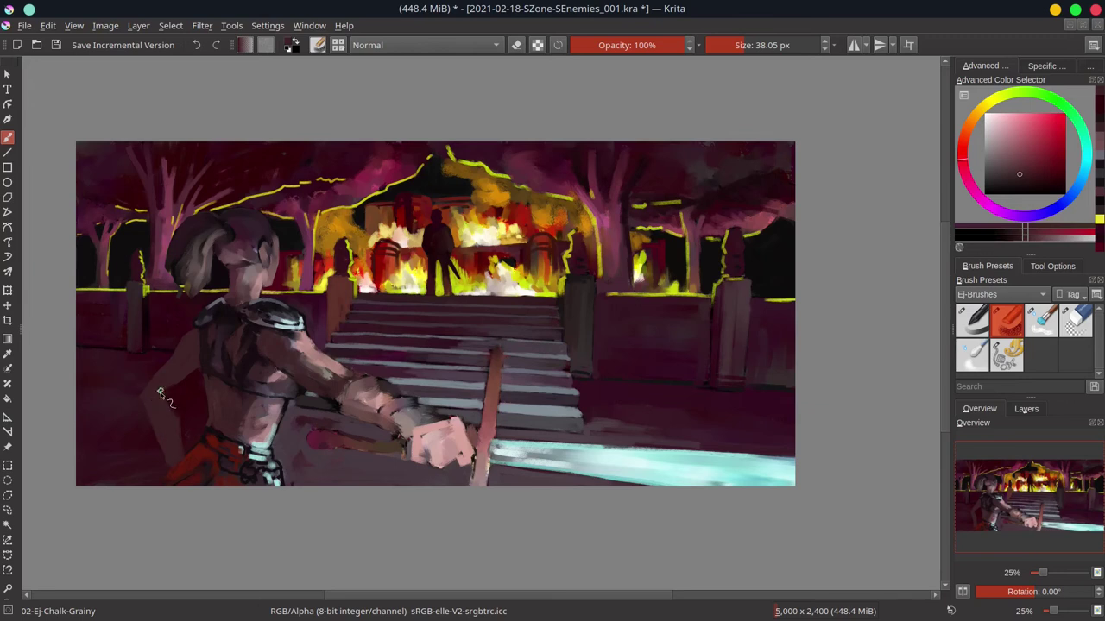
ctrl+click(159, 393)
ctrl+click(179, 360)
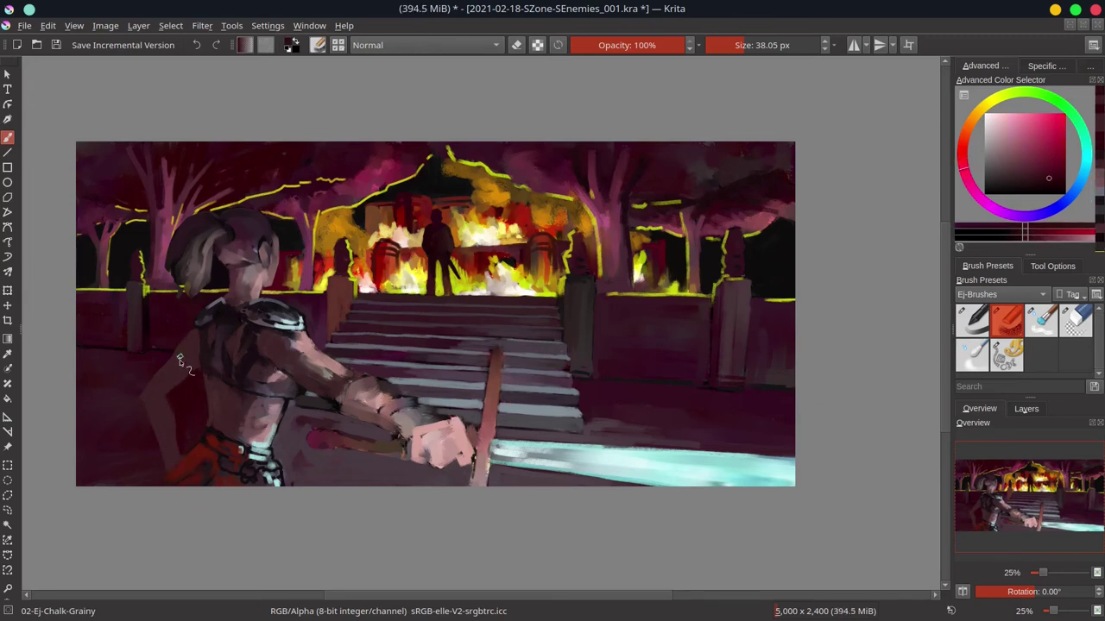
ctrl+click(179, 361)
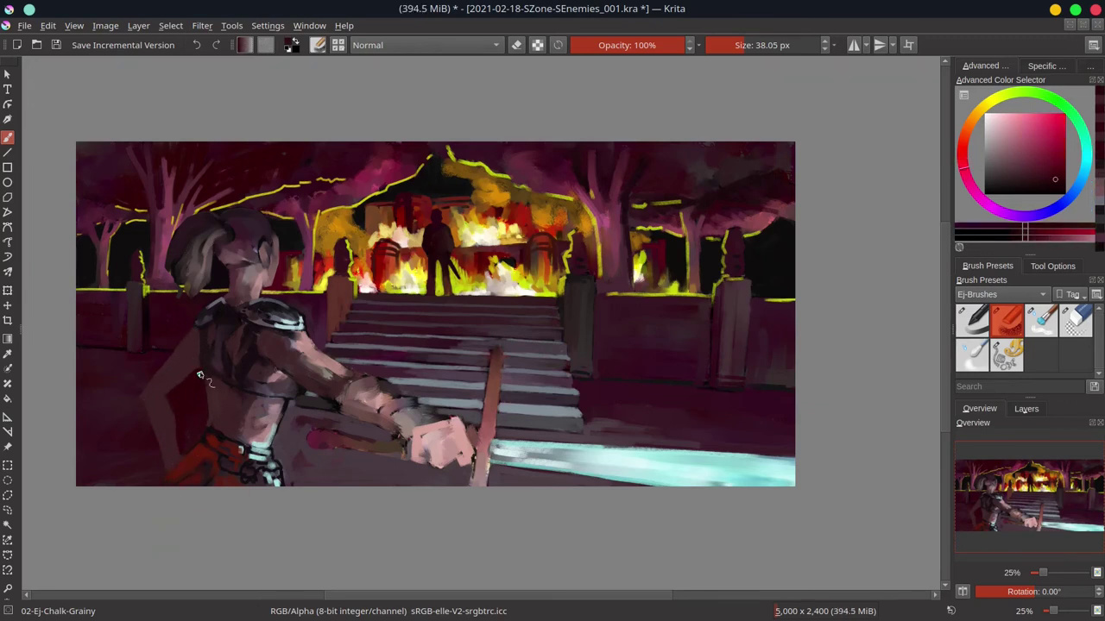
ctrl+click(207, 464)
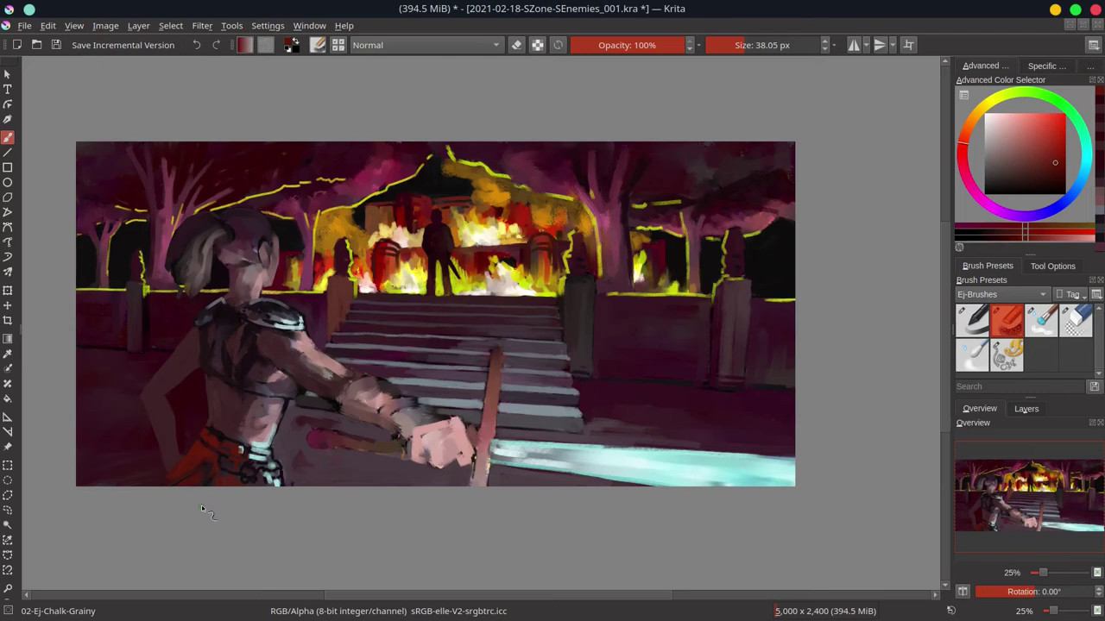
click(963, 591)
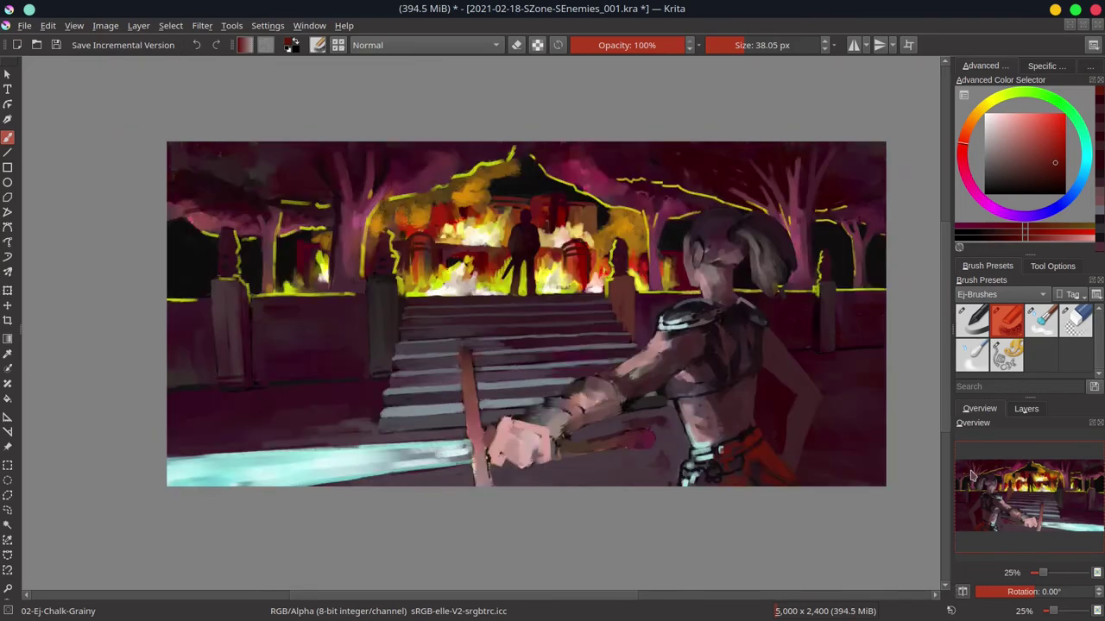
Edge the armour with light cyan highlights from the sword glow and save
ctrl+click(596, 440)
mouse_move(604, 436)
mouse_down()
mouse_move(656, 436)
mouse_move(664, 448)
mouse_up()
ctrl+click(682, 480)
drag(674, 401, 686, 430)
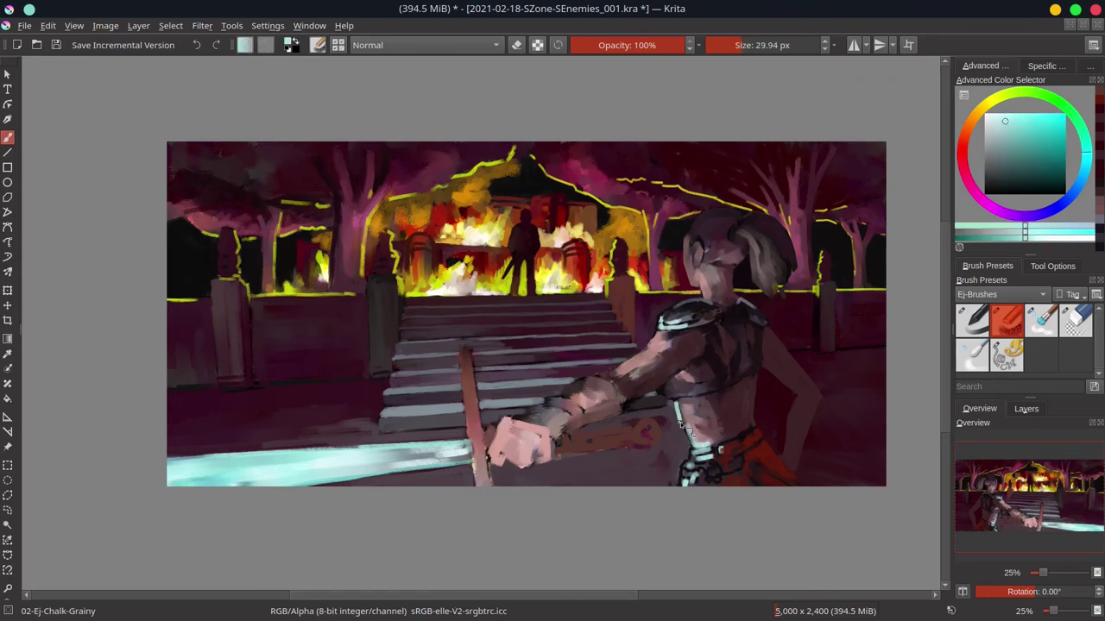
drag(716, 395, 729, 423)
key(ctrl+s)
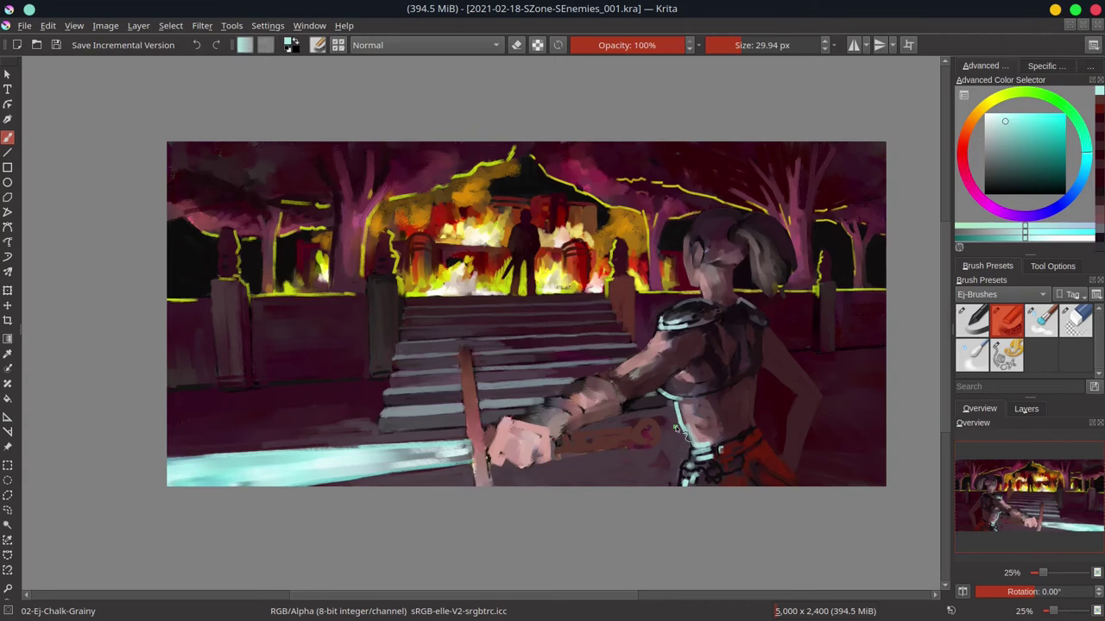
Blend the hair and shoulder shading with the soft textured blender and darken the waist skin
key(slash)
drag(706, 248, 723, 252)
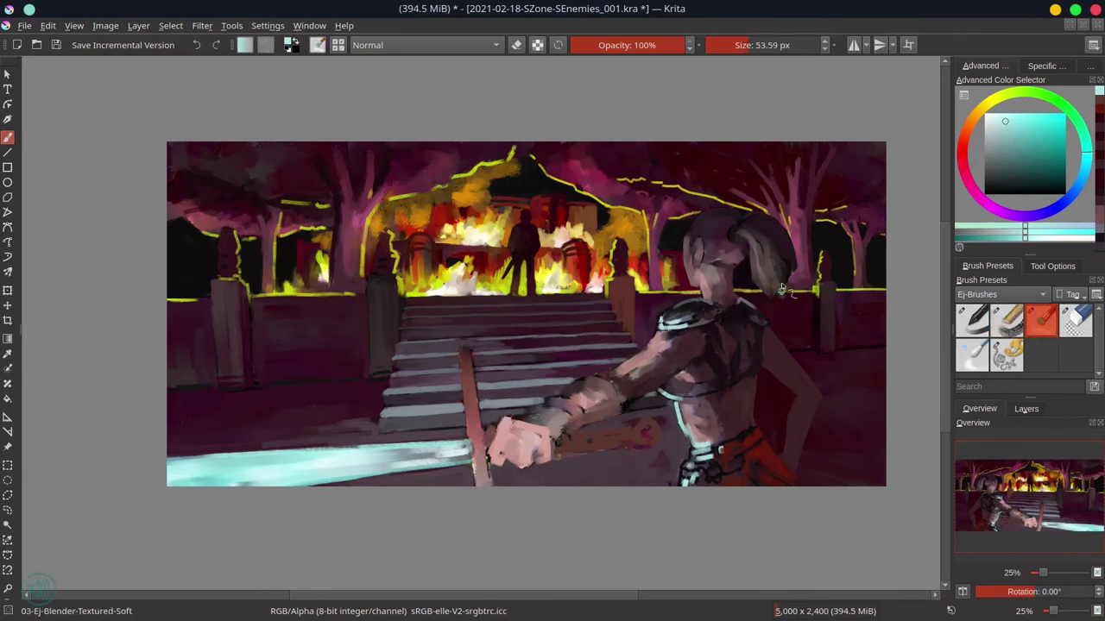
drag(690, 324, 693, 323)
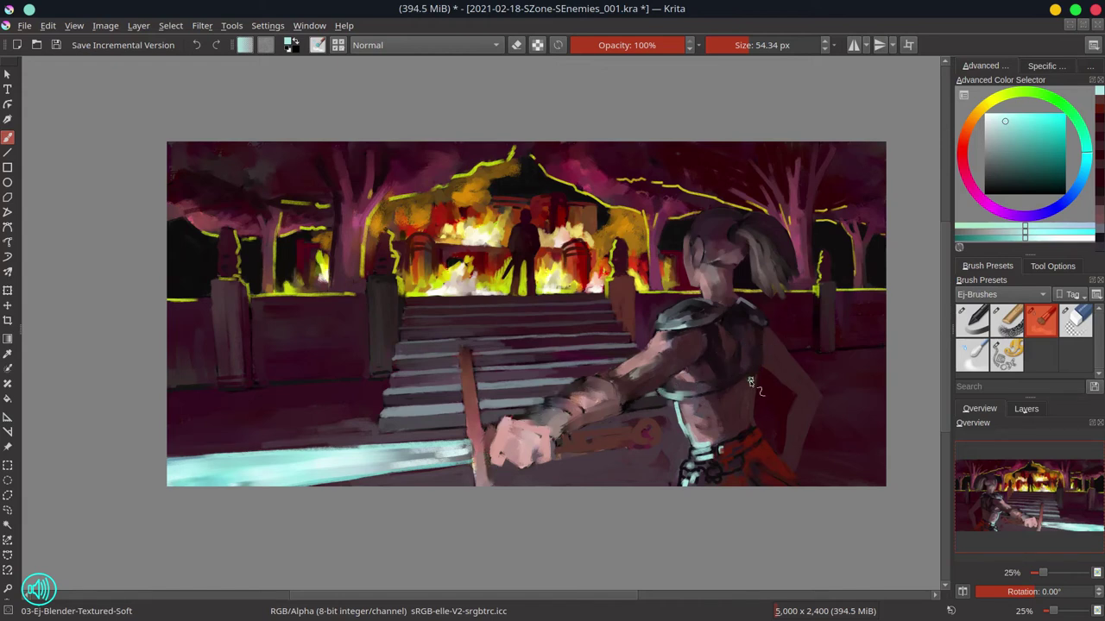
mouse_move(693, 410)
mouse_down()
mouse_move(749, 442)
mouse_move(680, 472)
mouse_move(694, 484)
mouse_move(723, 466)
mouse_up()
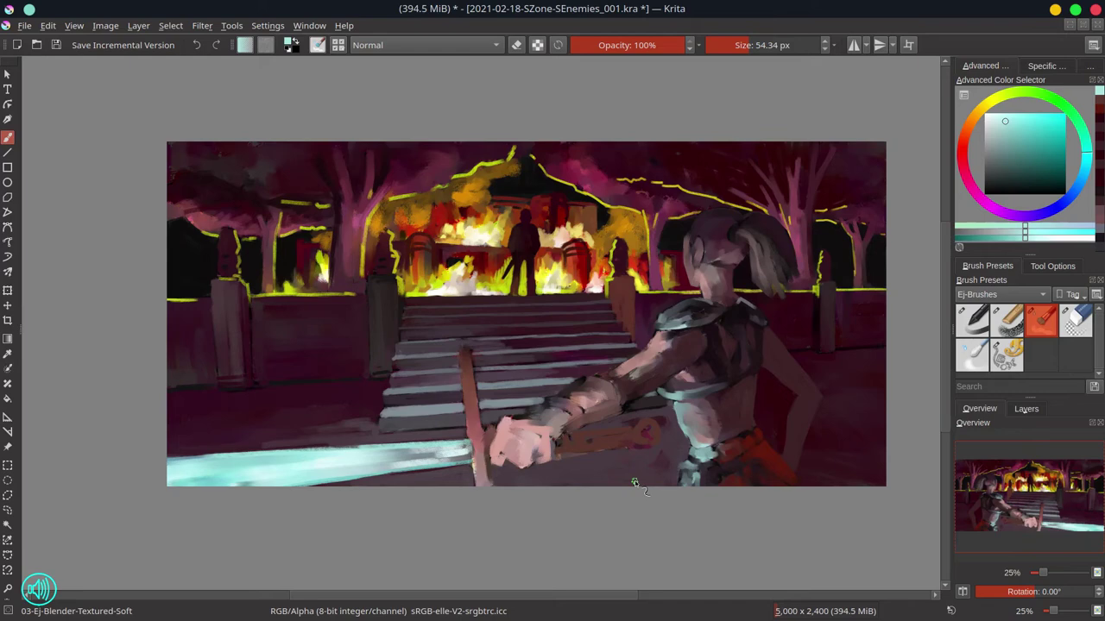
Mirror the view and paint teal, grey and light cyan strands on the hair
key(/)
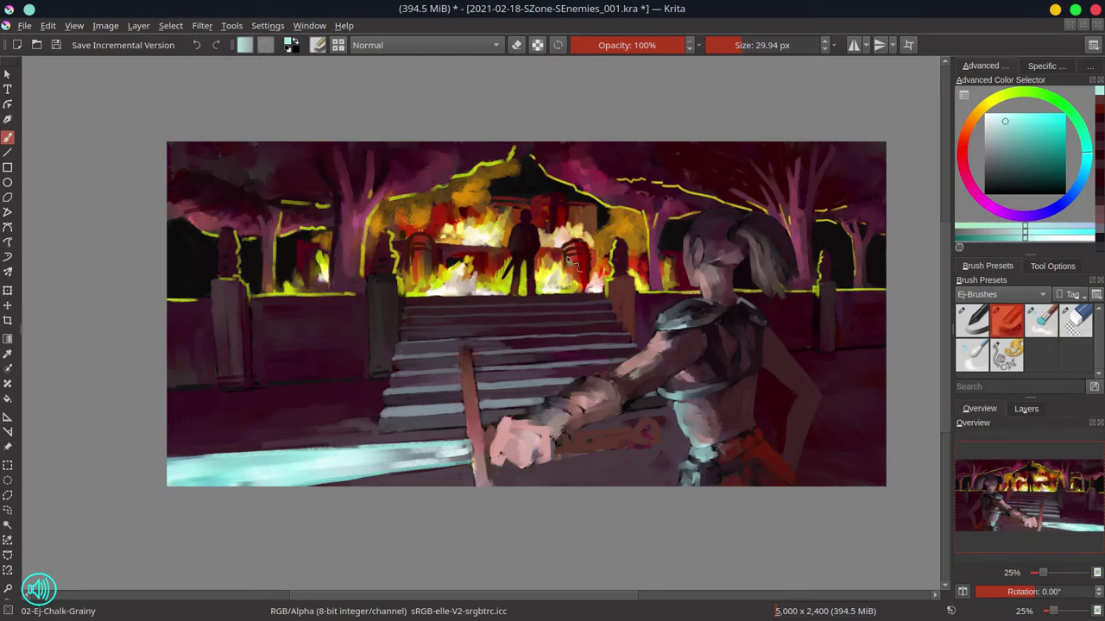
ctrl+click(566, 295)
key(m)
scroll(356, 288, up, 2)
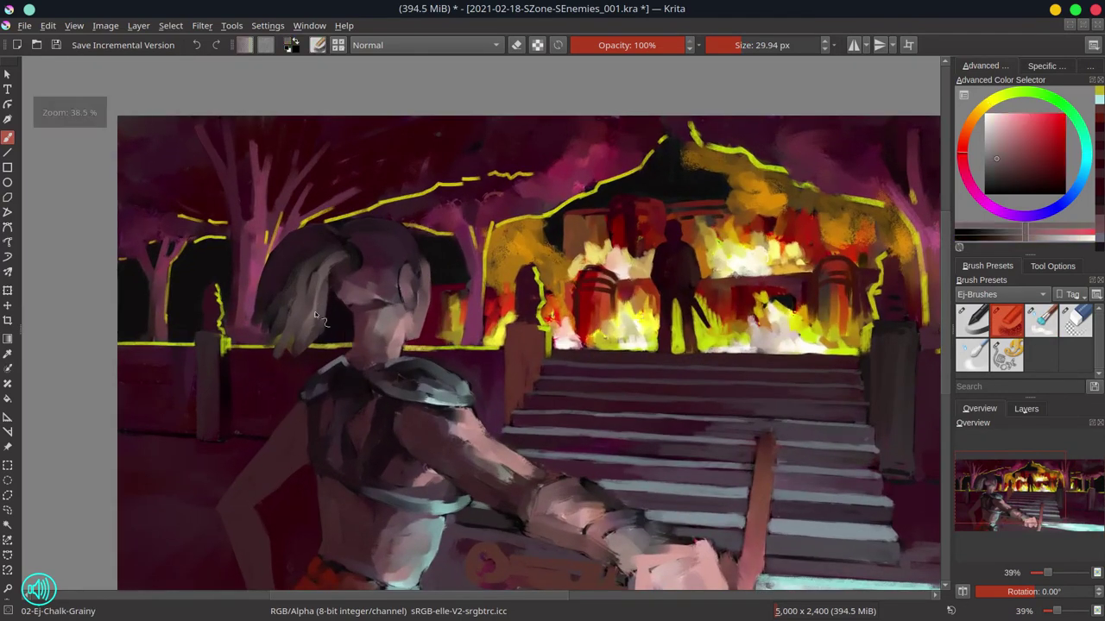
ctrl+click(355, 287)
ctrl+click(803, 577)
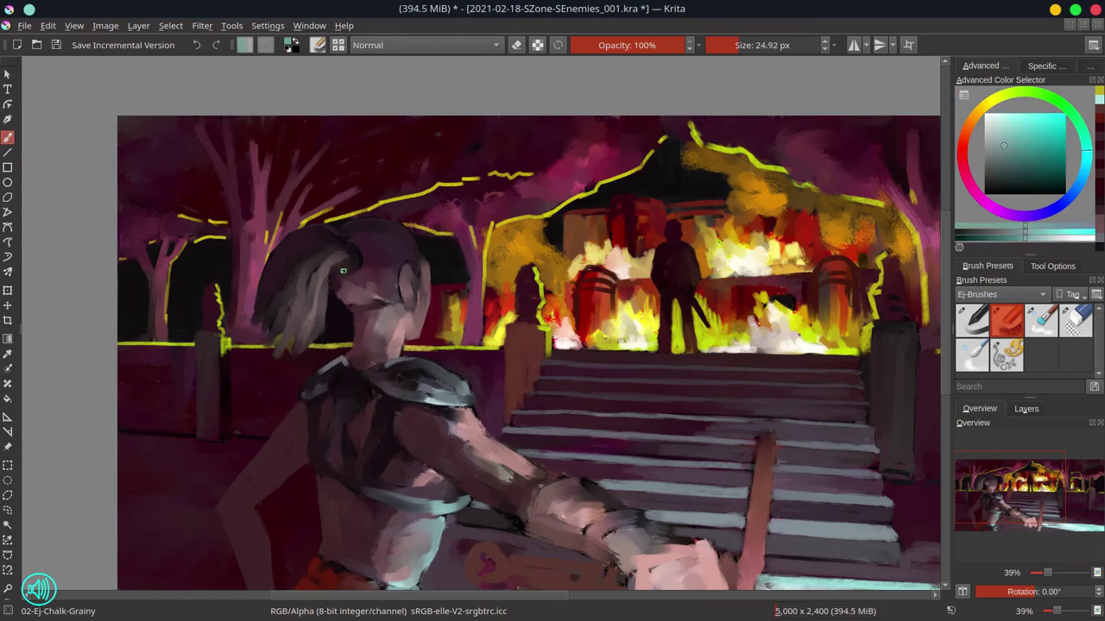
mouse_move(341, 259)
mouse_down()
mouse_move(315, 350)
mouse_move(293, 356)
mouse_move(290, 336)
mouse_move(278, 344)
mouse_move(319, 262)
mouse_move(262, 332)
mouse_move(264, 299)
mouse_move(296, 267)
mouse_move(350, 258)
mouse_up()
ctrl+click(289, 333)
ctrl+click(302, 263)
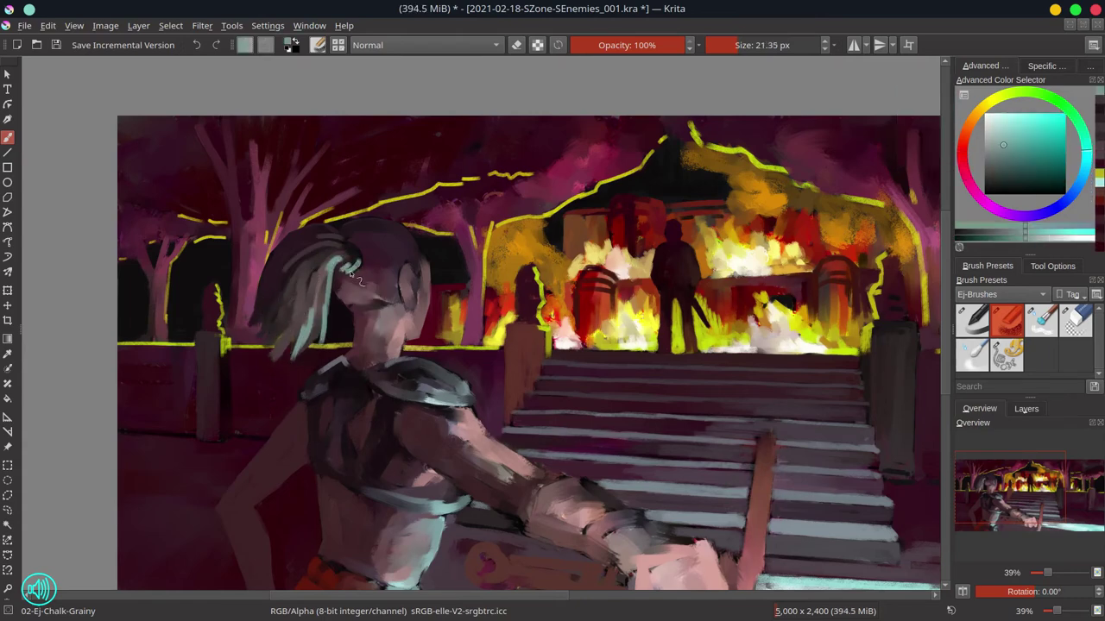
ctrl+click(377, 299)
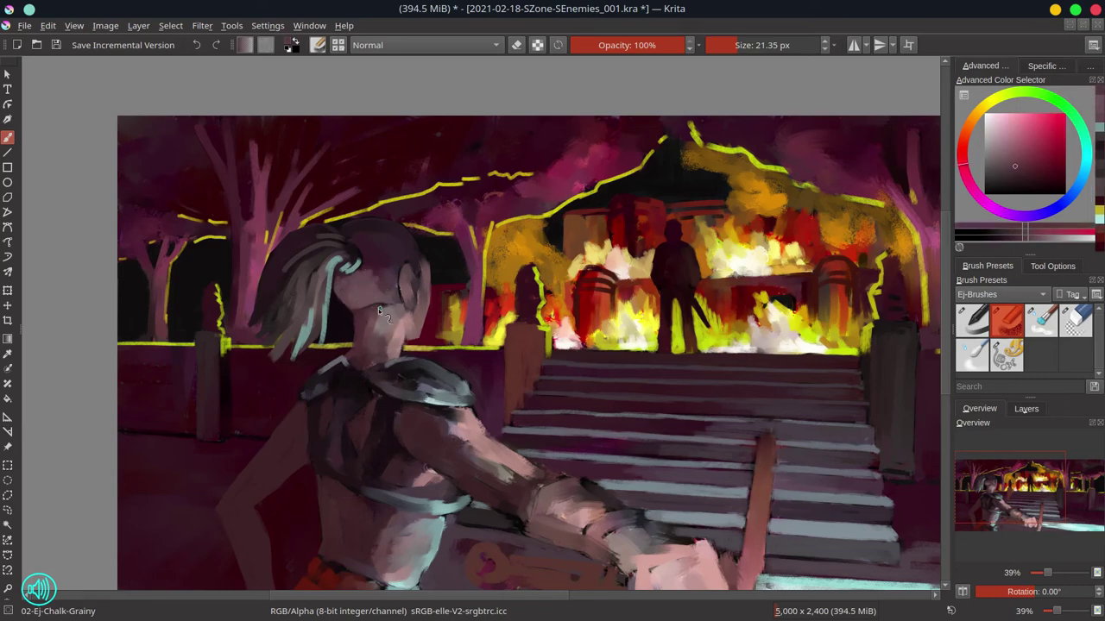
Sample neck and skin tones, then paint a cyan rim light down the face edge
ctrl+click(324, 370)
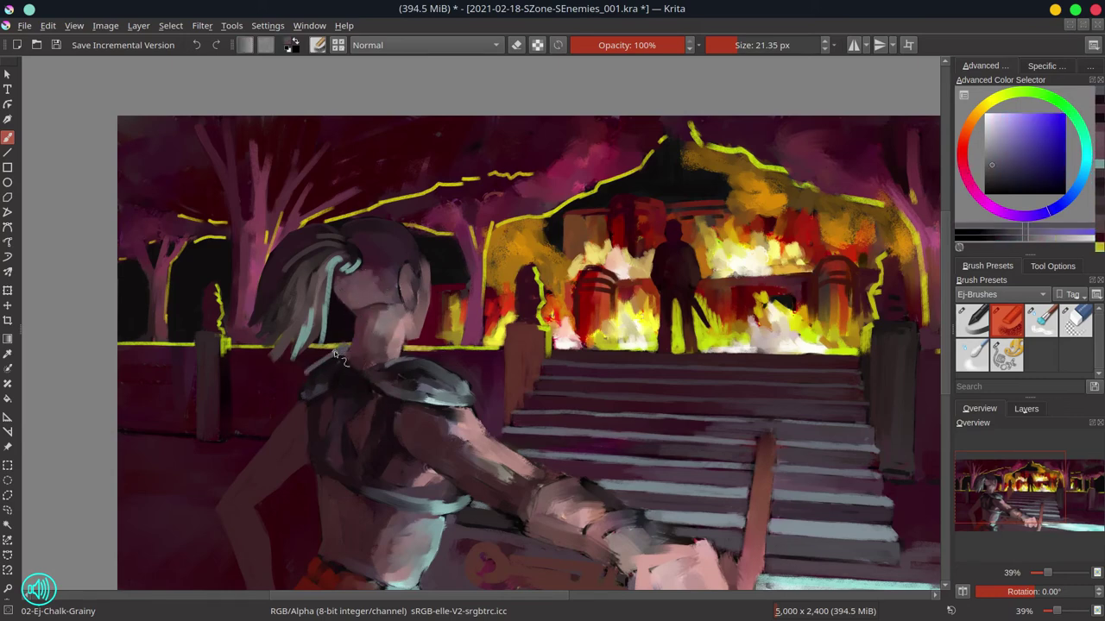
ctrl+click(321, 387)
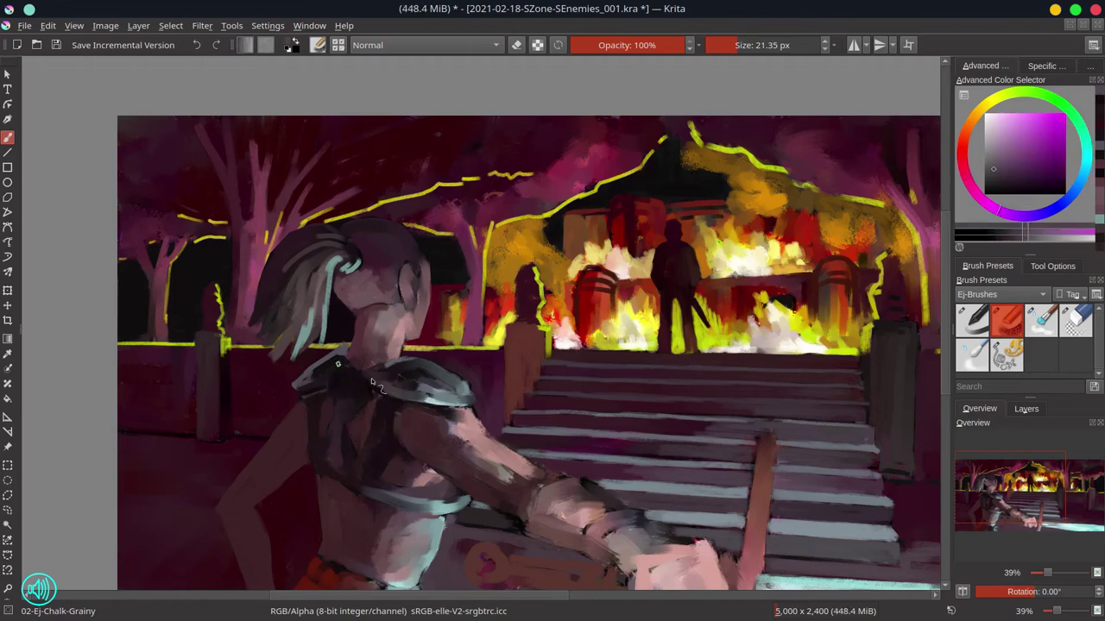
ctrl+click(380, 357)
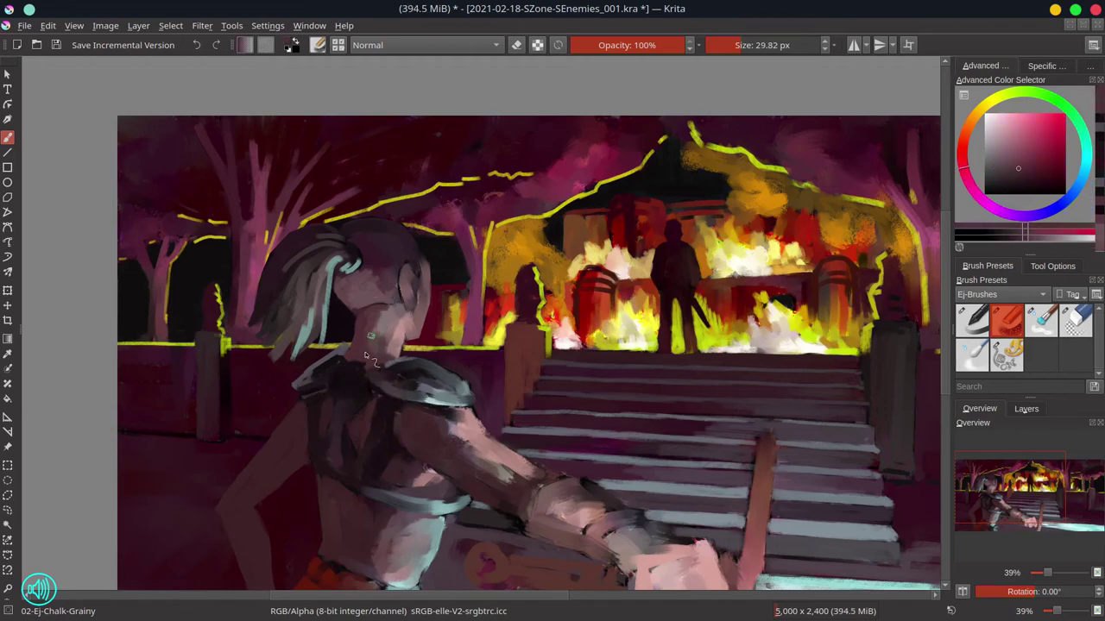
ctrl+click(401, 365)
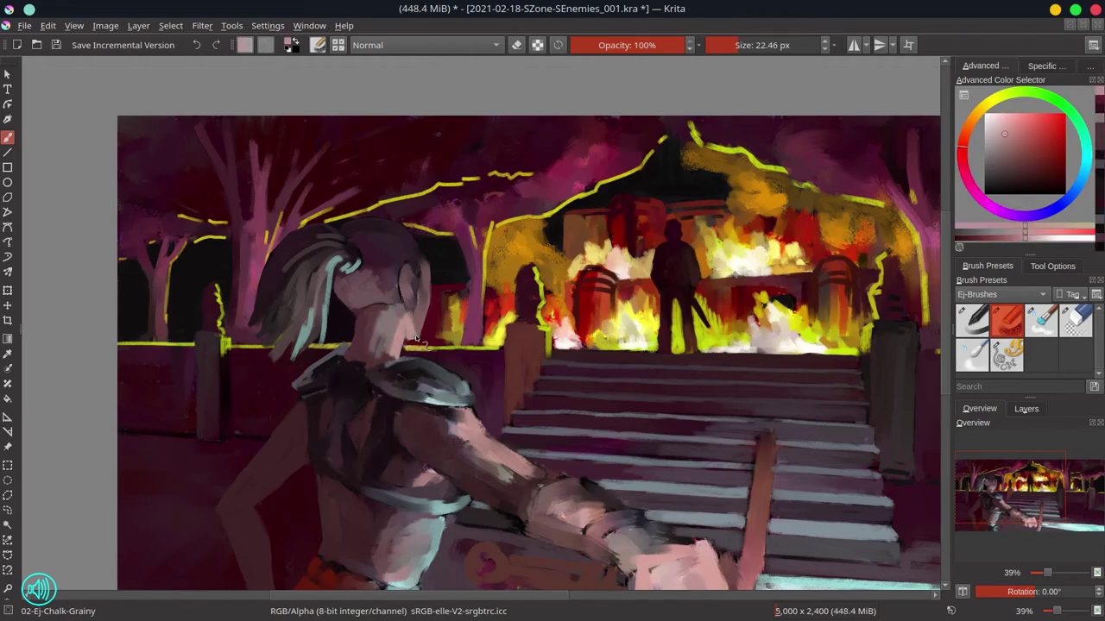
ctrl+click(416, 333)
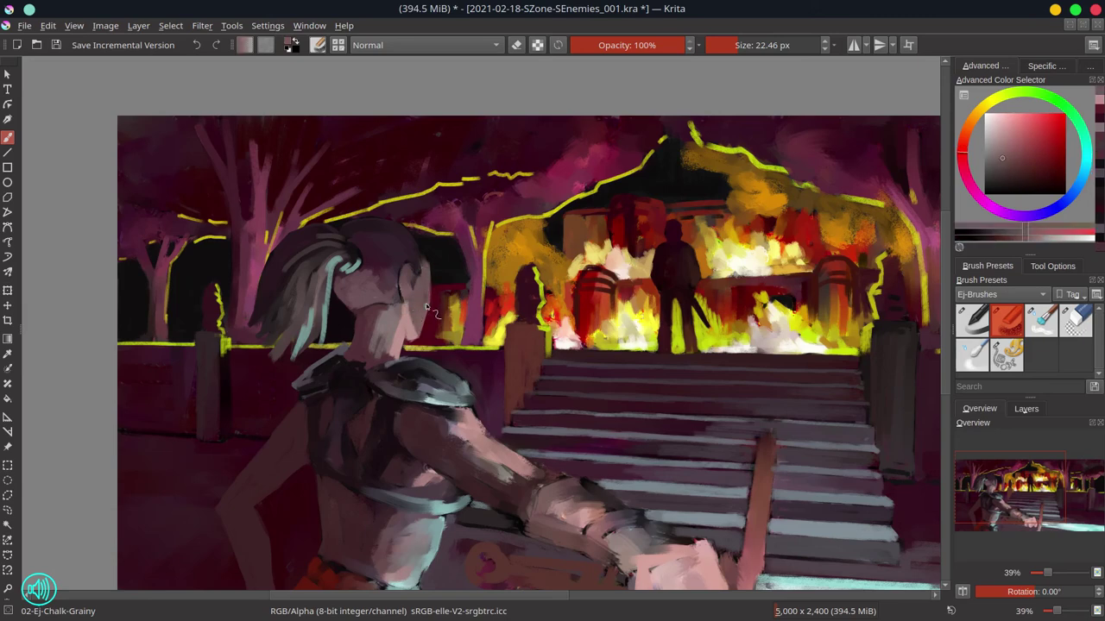
ctrl+click(458, 378)
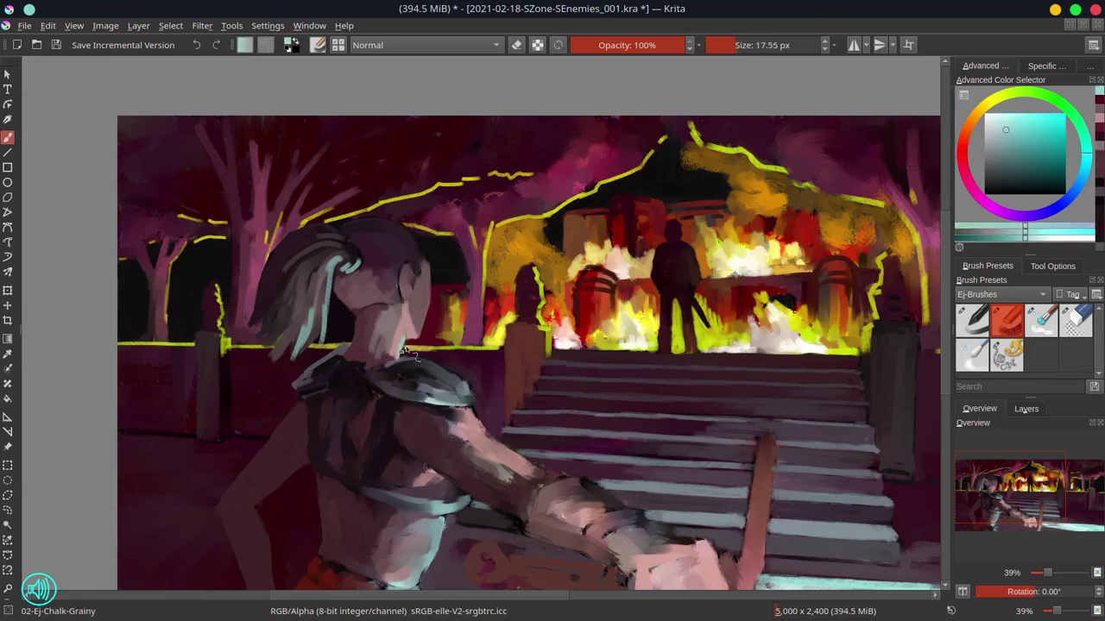
drag(432, 281, 415, 337)
Sample a range of dark reds, magentas and pink skin shades from the face
ctrl+click(462, 255)
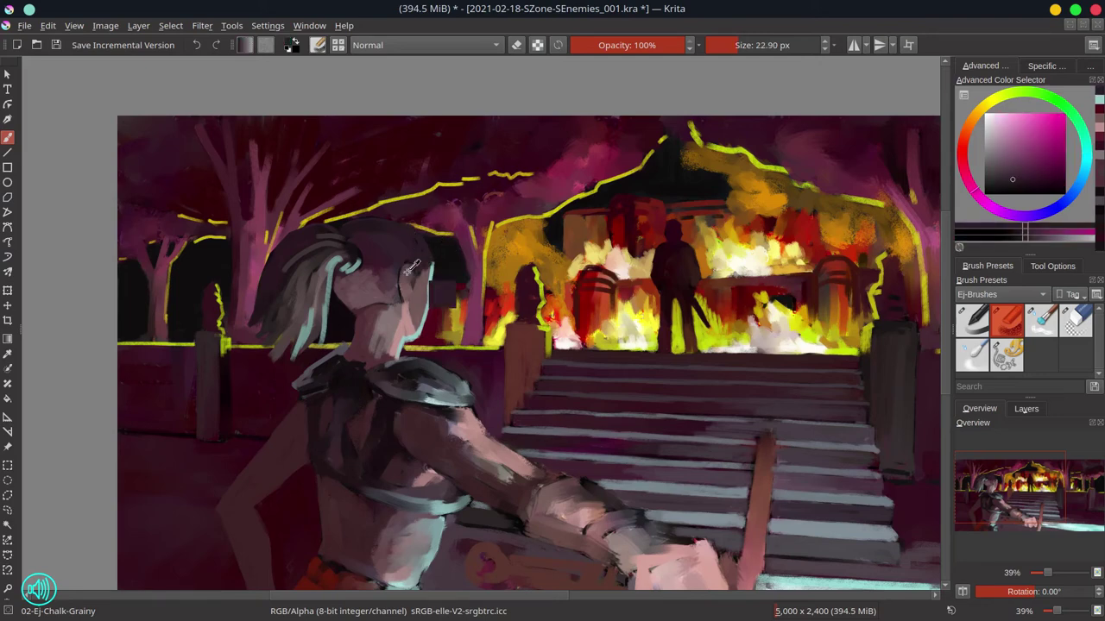
ctrl+click(390, 301)
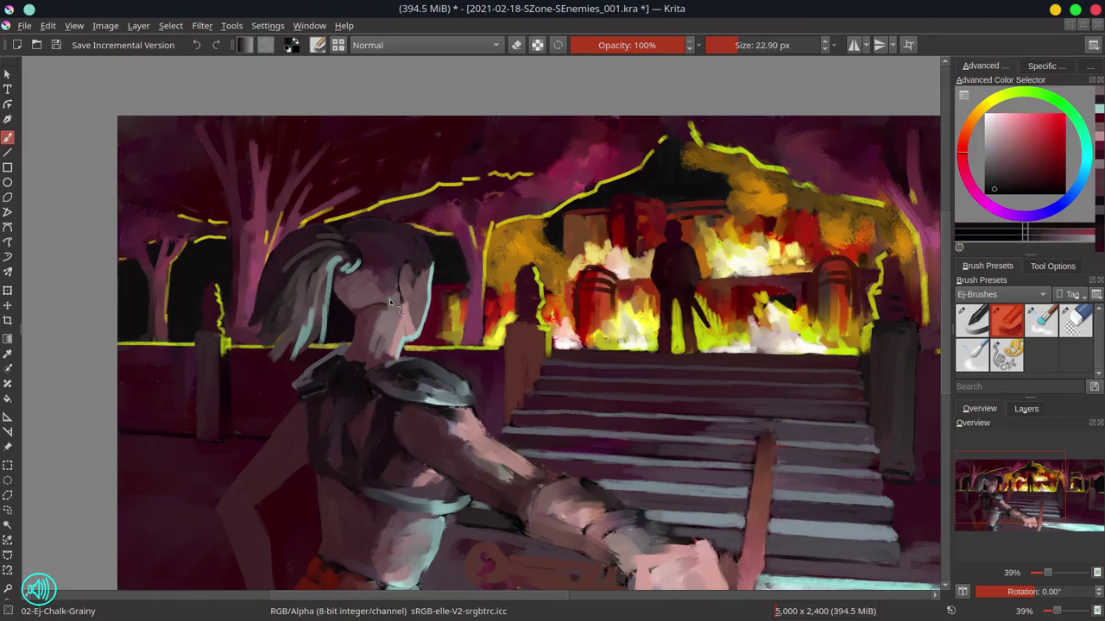
ctrl+click(420, 259)
ctrl+click(436, 258)
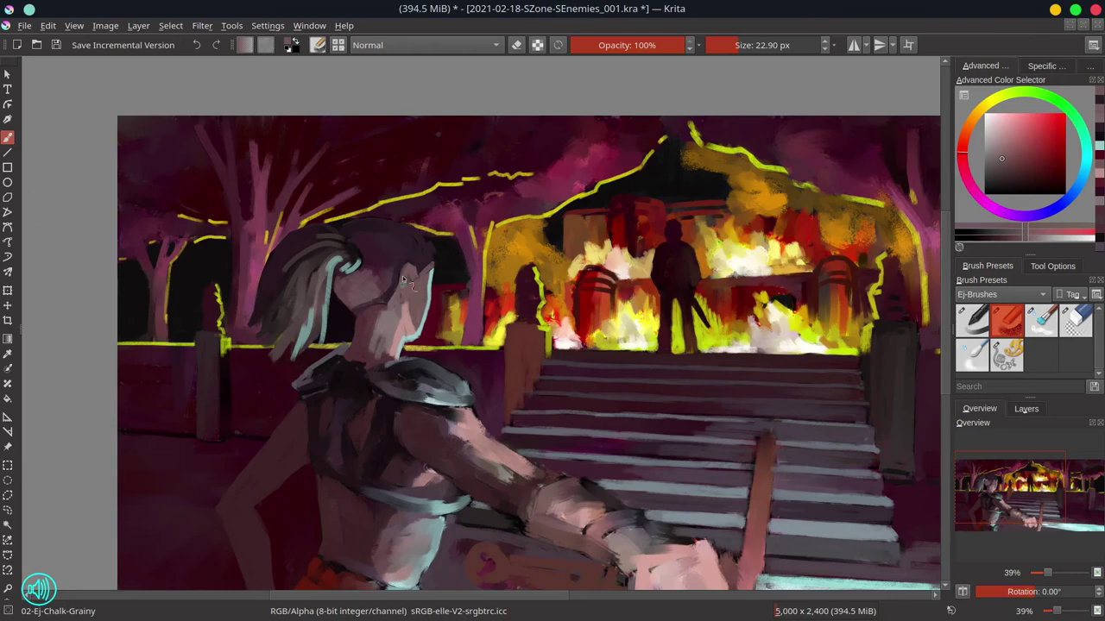
ctrl+click(382, 247)
ctrl+click(393, 222)
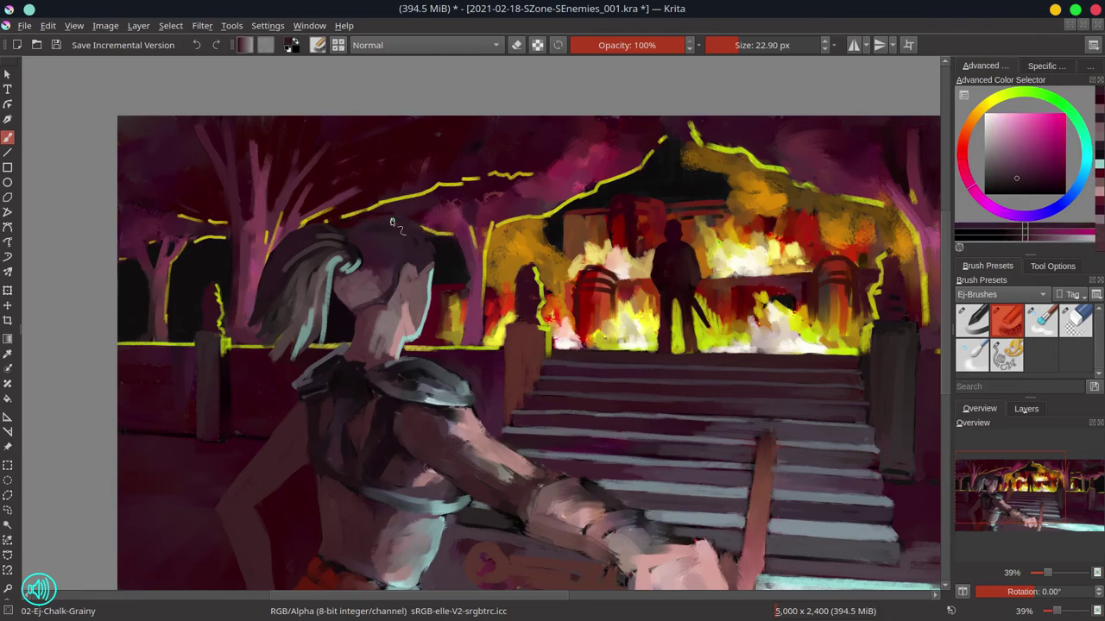
ctrl+click(425, 234)
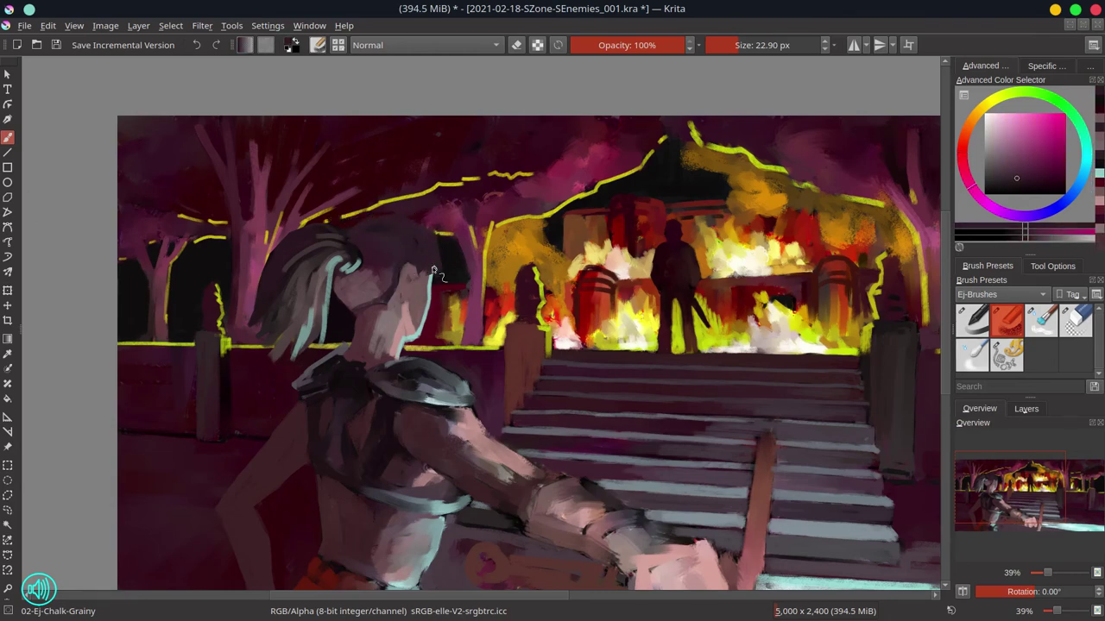
ctrl+click(443, 259)
ctrl+click(442, 226)
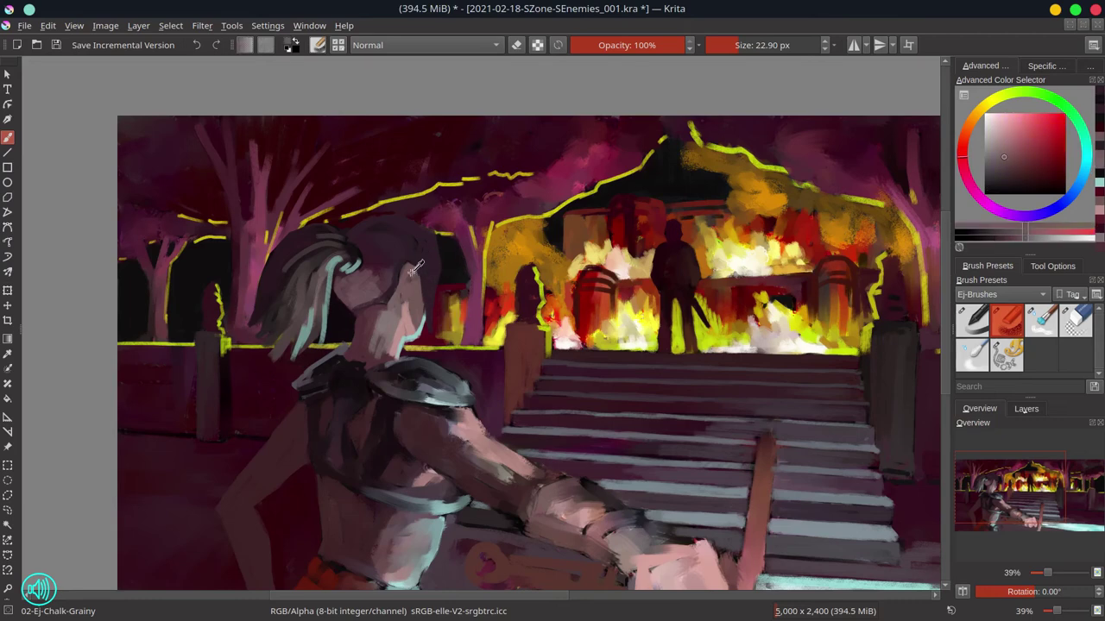
ctrl+click(440, 210)
ctrl+click(408, 309)
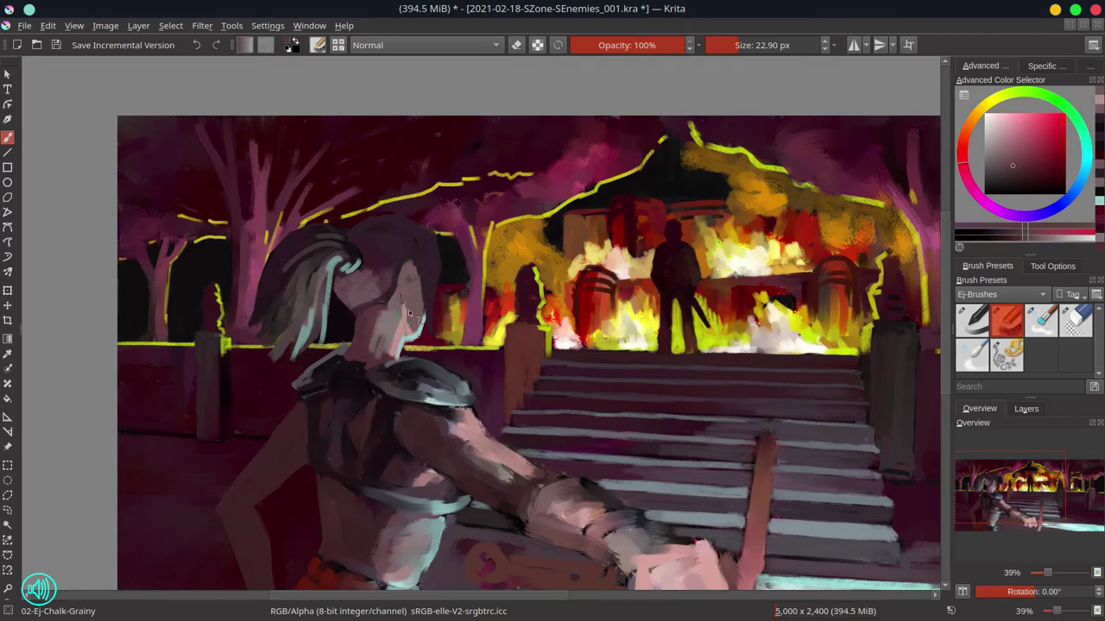
Repaint the face and neck skin in lighter pink tones
key(bracketleft)
ctrl+click(416, 274)
key(bracketright)
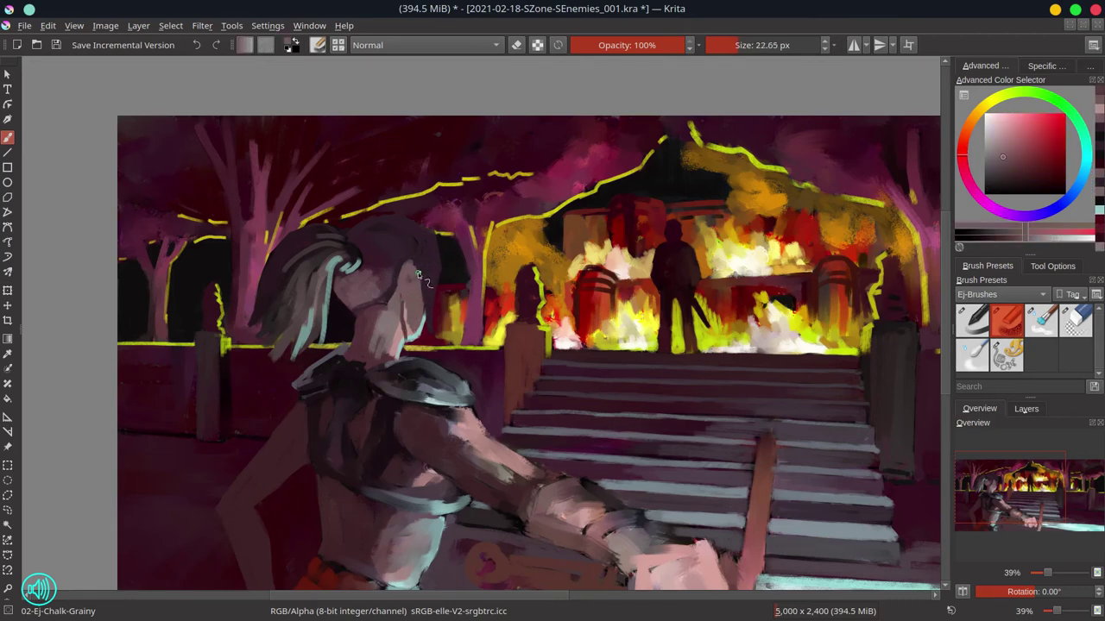
drag(423, 296, 448, 328)
ctrl+click(392, 296)
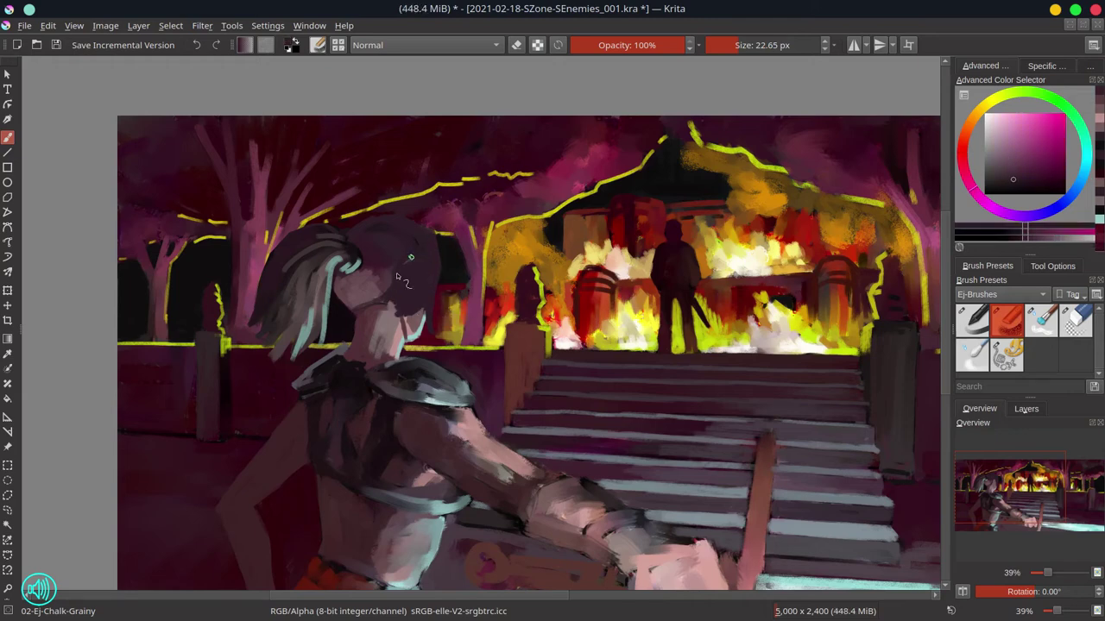
Enlarge the brush to about 32 px and paint a light cyan stroke beside the hair
ctrl+click(417, 309)
ctrl+click(417, 306)
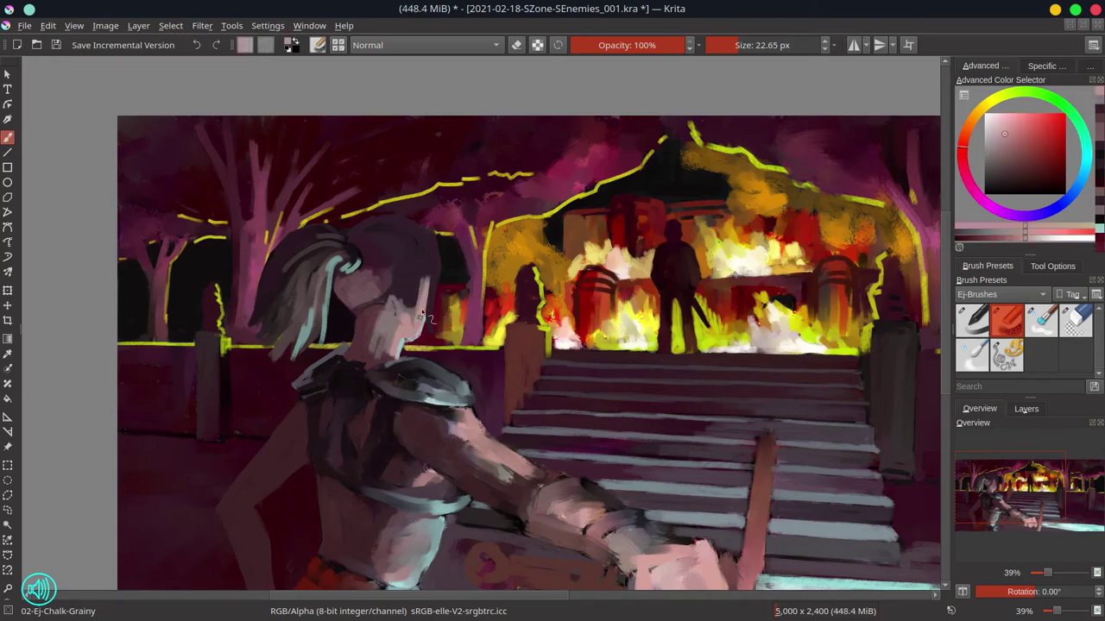
ctrl+click(402, 354)
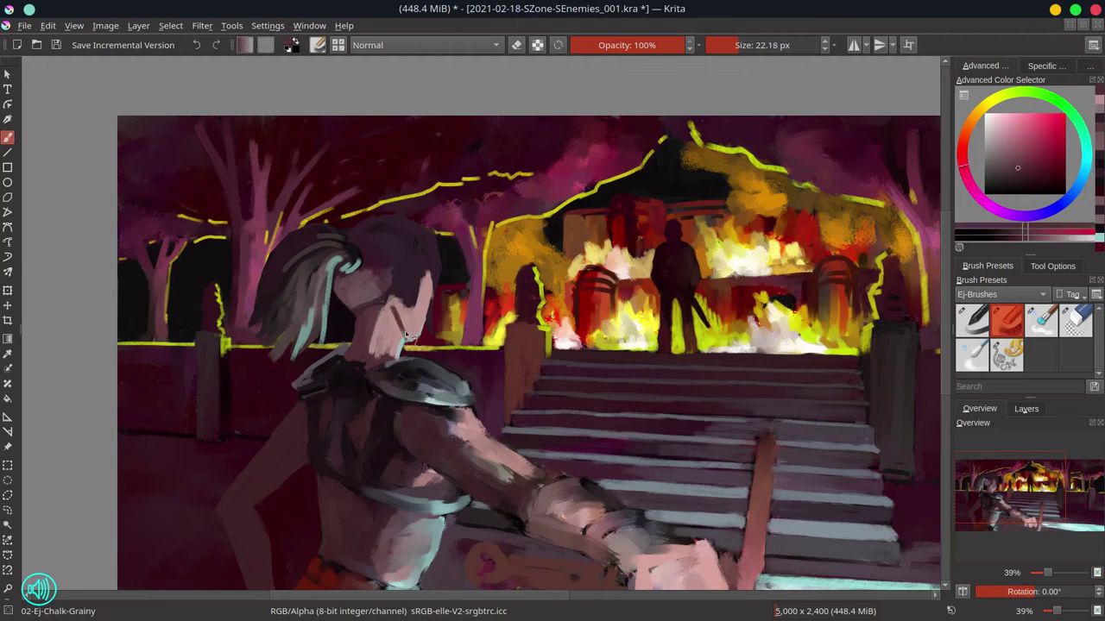
drag(409, 280, 411, 270)
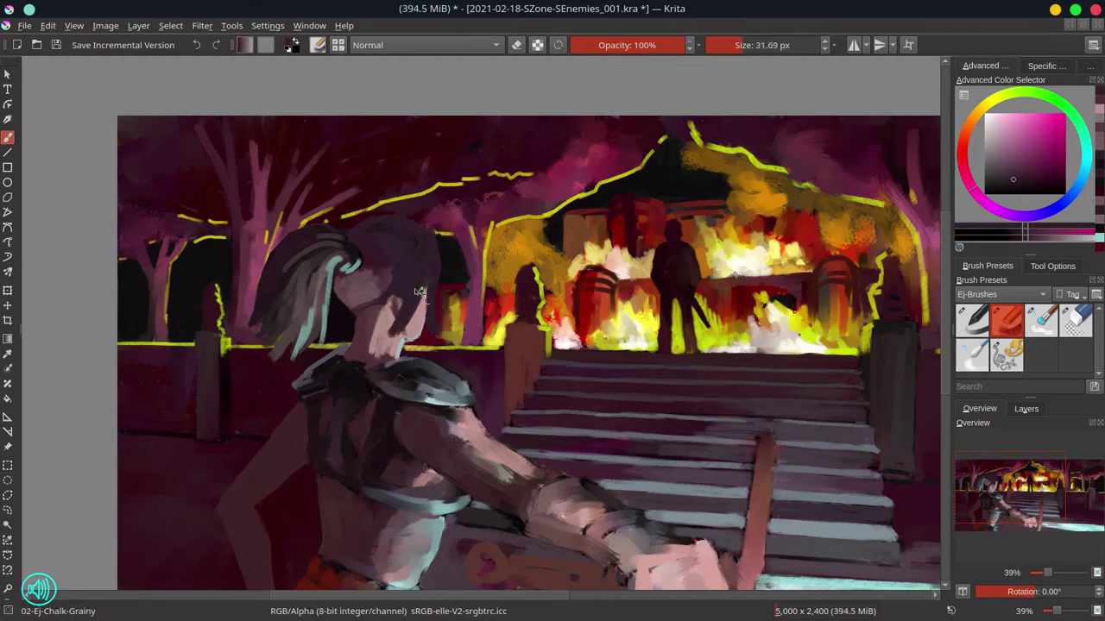
ctrl+click(411, 270)
ctrl+click(352, 269)
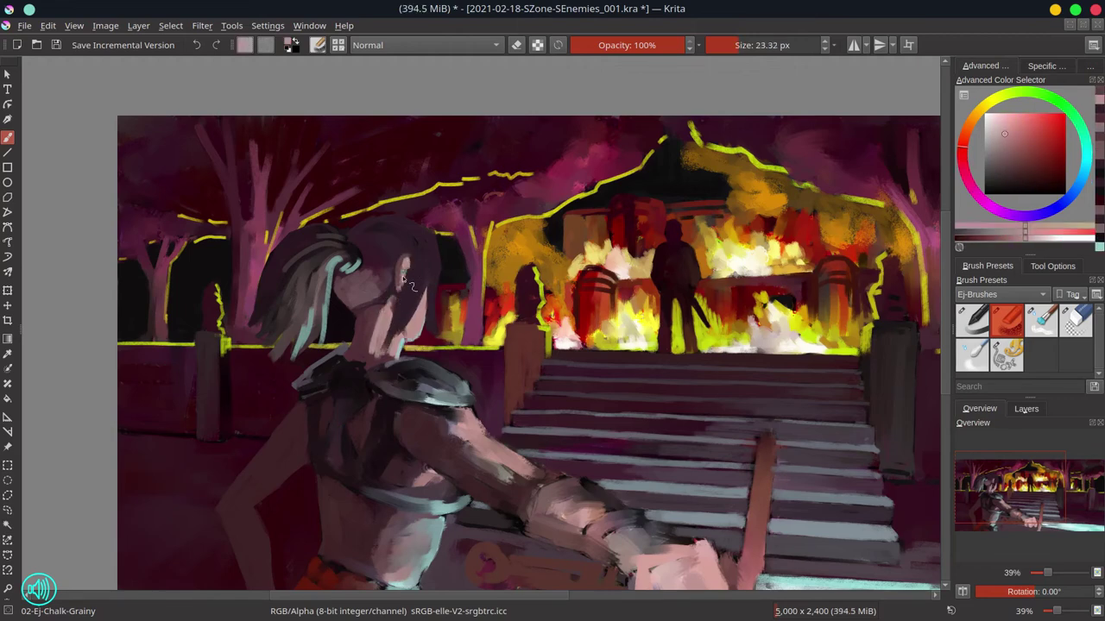
mouse_move(366, 275)
mouse_down()
mouse_move(374, 299)
mouse_move(420, 288)
mouse_move(445, 328)
mouse_up()
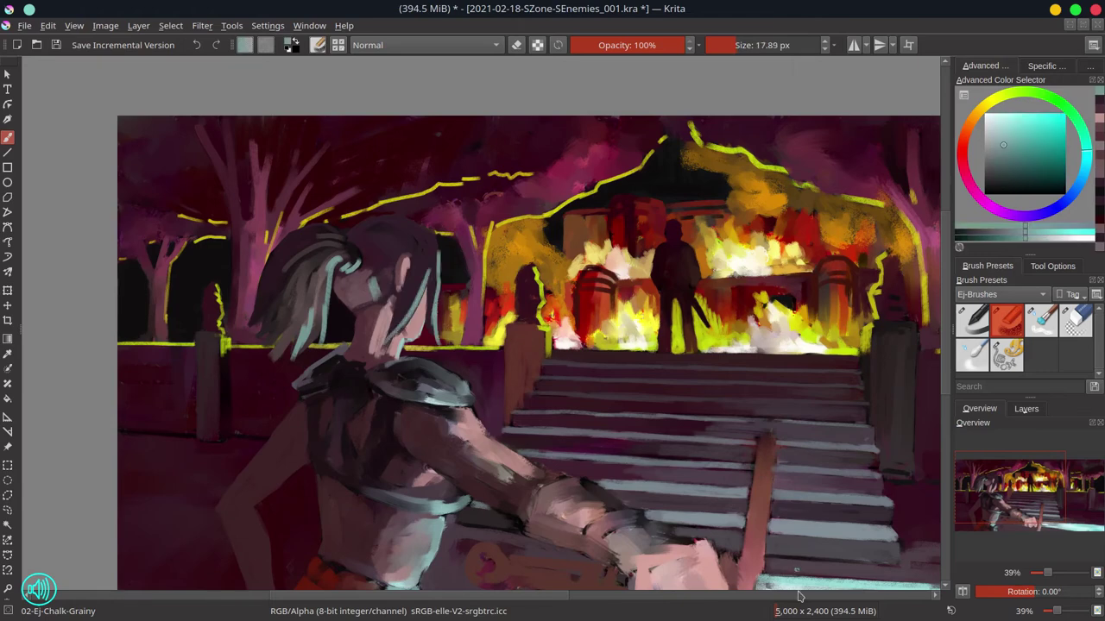
Add cyan to the hair, flip the view, and paint dark strokes over the face and hair
ctrl+click(413, 337)
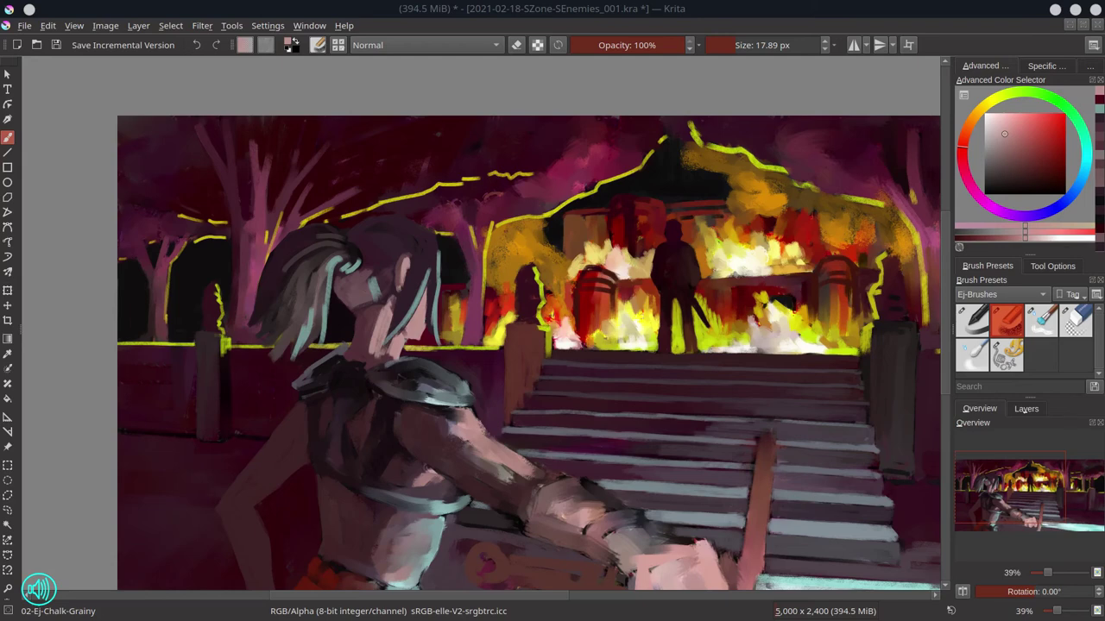
click(930, 299)
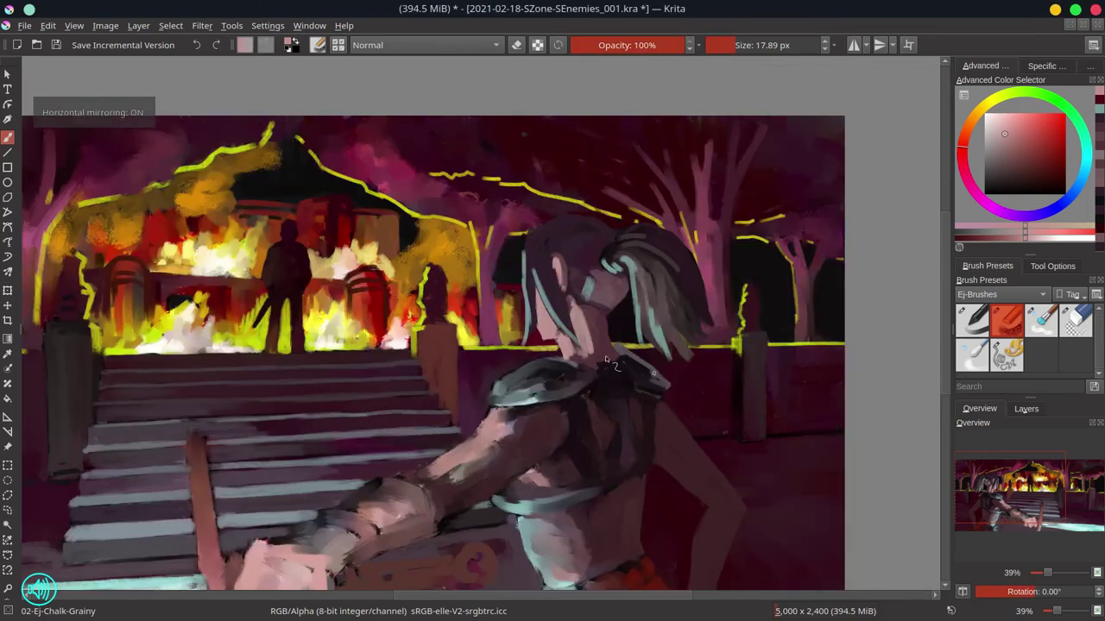
key(m)
ctrl+click(559, 290)
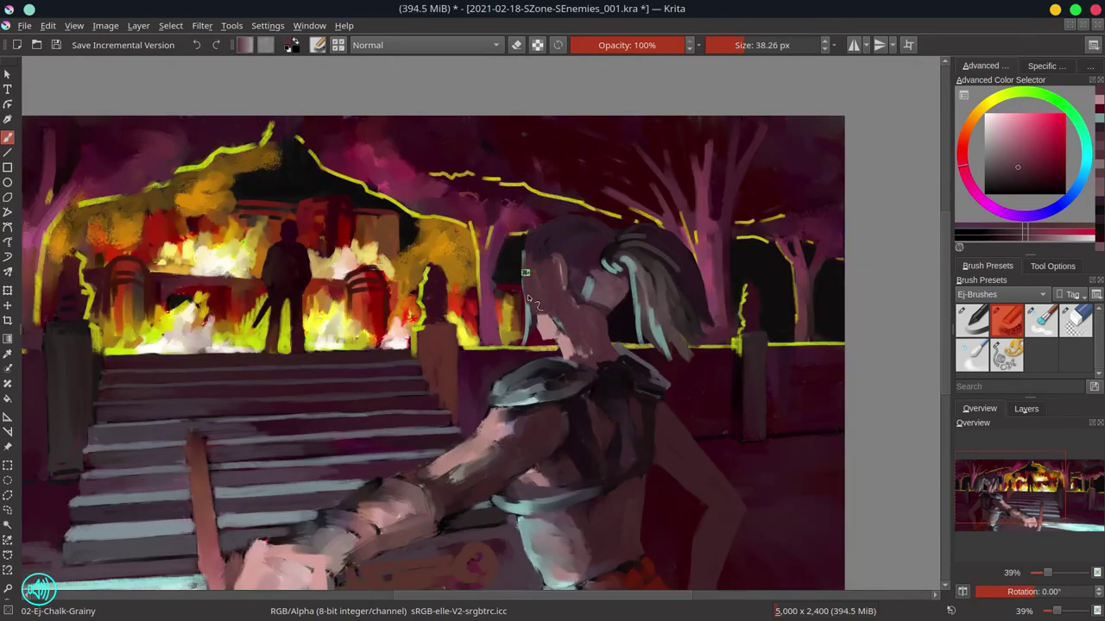
ctrl+click(527, 295)
mouse_move(527, 294)
mouse_down()
mouse_move(539, 339)
mouse_move(552, 335)
mouse_move(533, 294)
mouse_move(541, 329)
mouse_move(557, 273)
mouse_move(575, 295)
mouse_move(619, 294)
mouse_up()
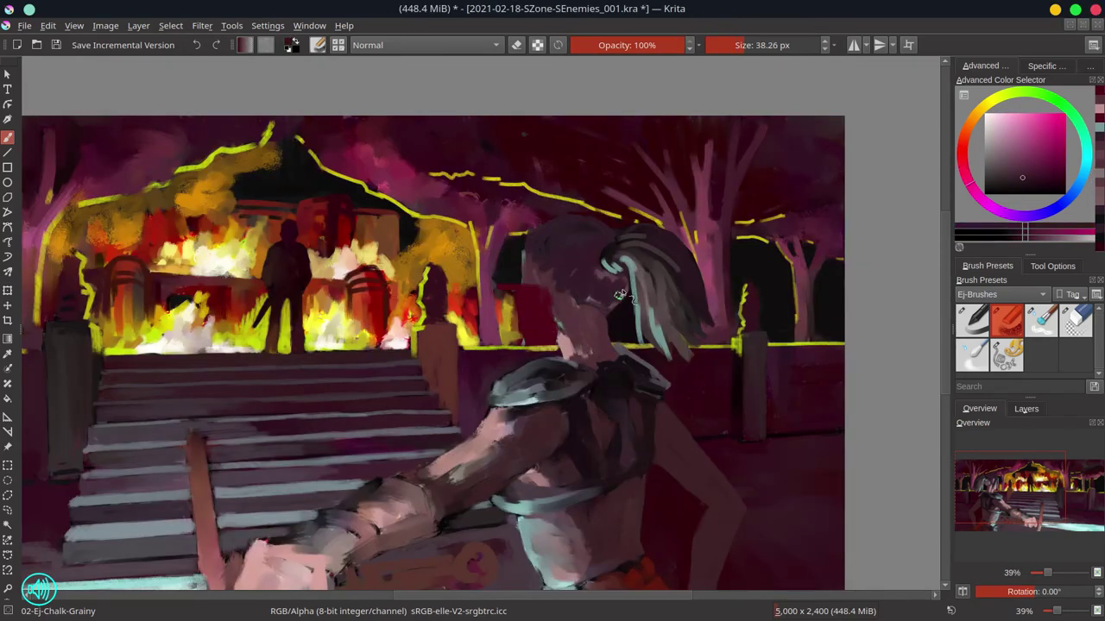
Cover the dark red face with pink skin and darken the hairline
ctrl+click(544, 257)
drag(542, 257, 529, 266)
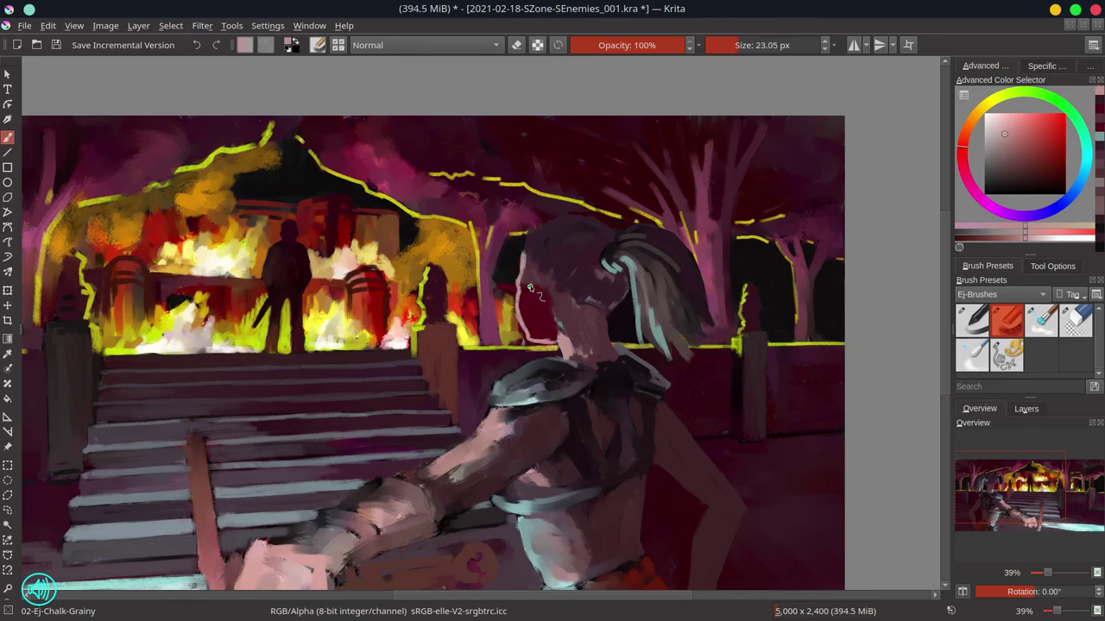
mouse_move(529, 287)
mouse_down()
mouse_move(525, 268)
mouse_move(535, 335)
mouse_move(552, 293)
mouse_move(543, 276)
mouse_move(548, 306)
mouse_up()
ctrl+click(531, 250)
drag(531, 250, 528, 280)
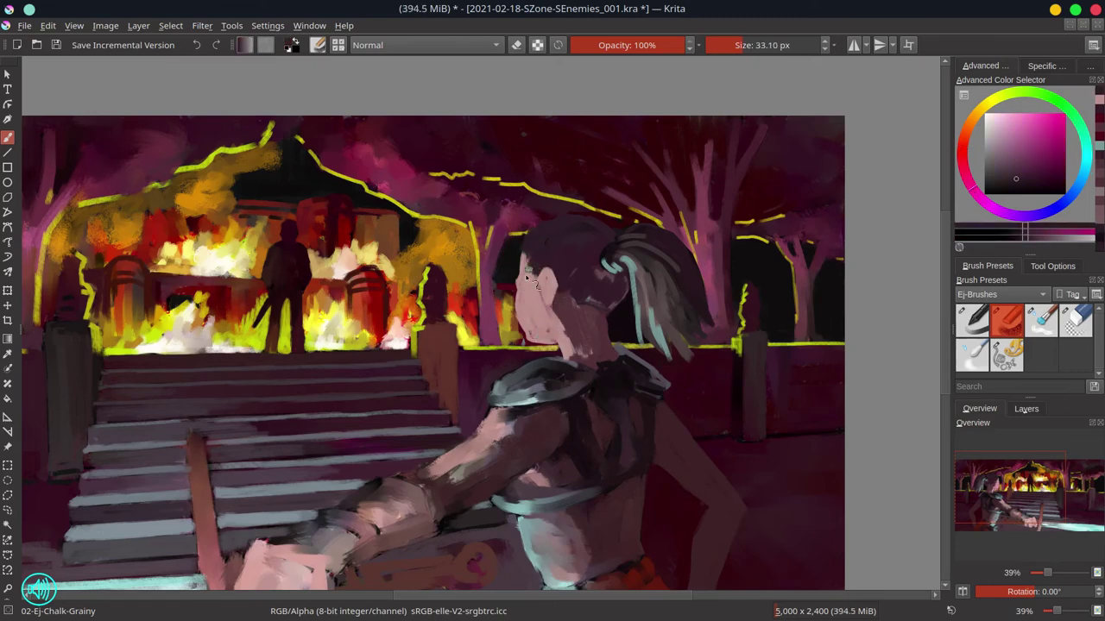
Paint a light cyan stroke on the neck, then rework it with pink skin tones
ctrl+click(563, 343)
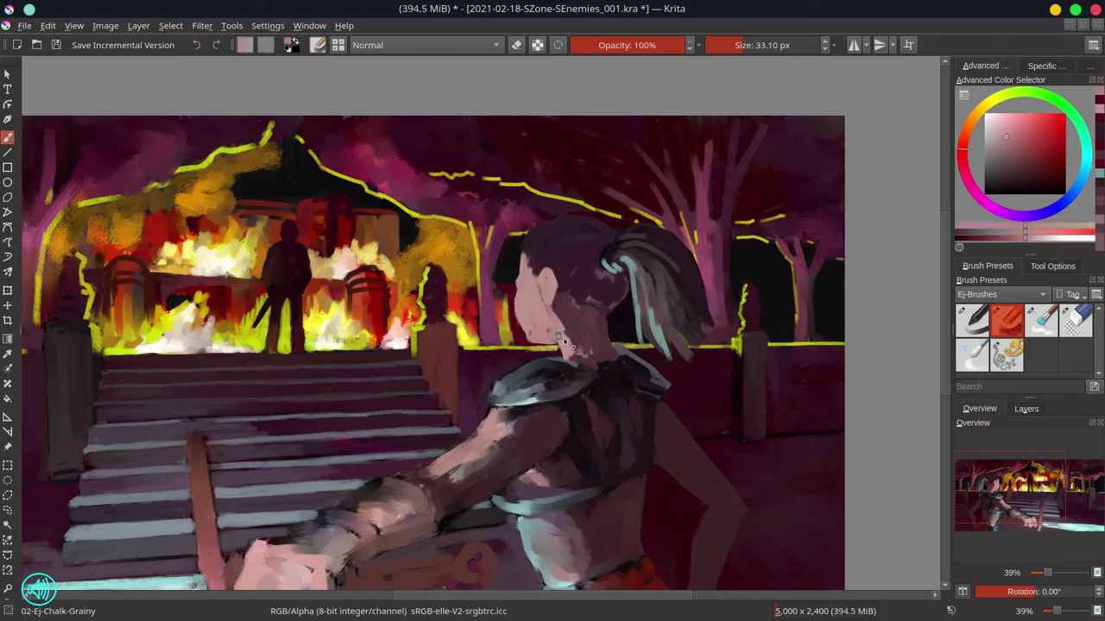
ctrl+click(558, 354)
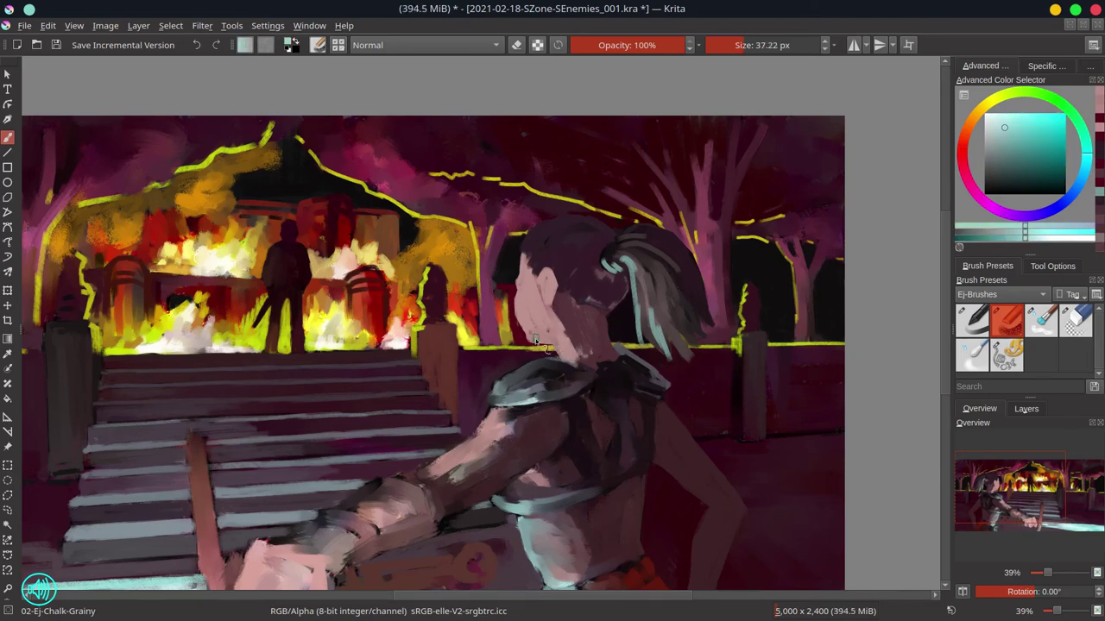
mouse_move(537, 341)
mouse_down()
mouse_move(540, 319)
mouse_move(570, 312)
mouse_up()
key(bracketleft)
key(bracketleft)
key(bracketleft)
ctrl+click(532, 260)
ctrl+click(535, 311)
ctrl+click(573, 312)
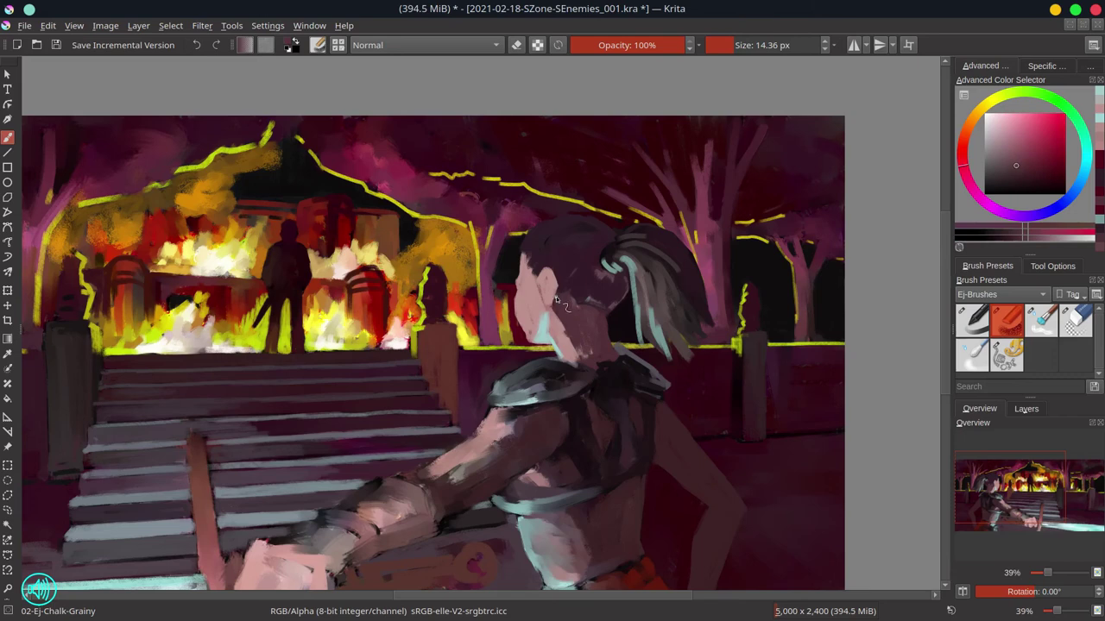
key(bracketright)
mouse_move(553, 354)
mouse_down()
mouse_move(513, 330)
mouse_move(555, 310)
mouse_up()
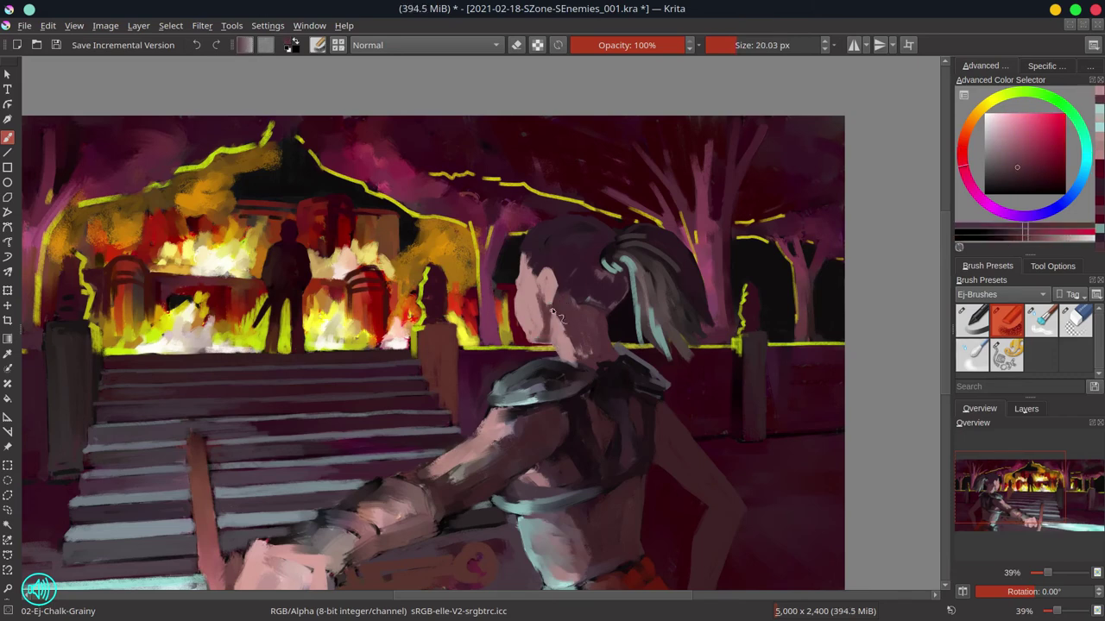
Add a light cyan highlight along the jaw with a smaller brush
ctrl+click(525, 365)
key(bracketright)
ctrl+click(639, 285)
click(1002, 126)
key(bracketleft)
key(bracketleft)
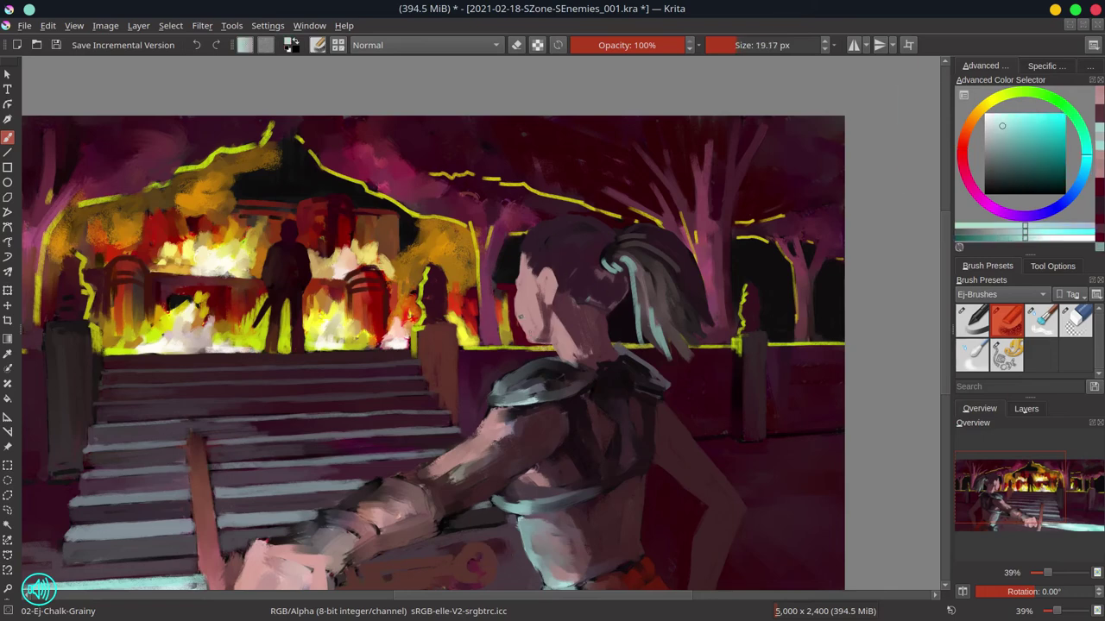
drag(516, 312, 566, 361)
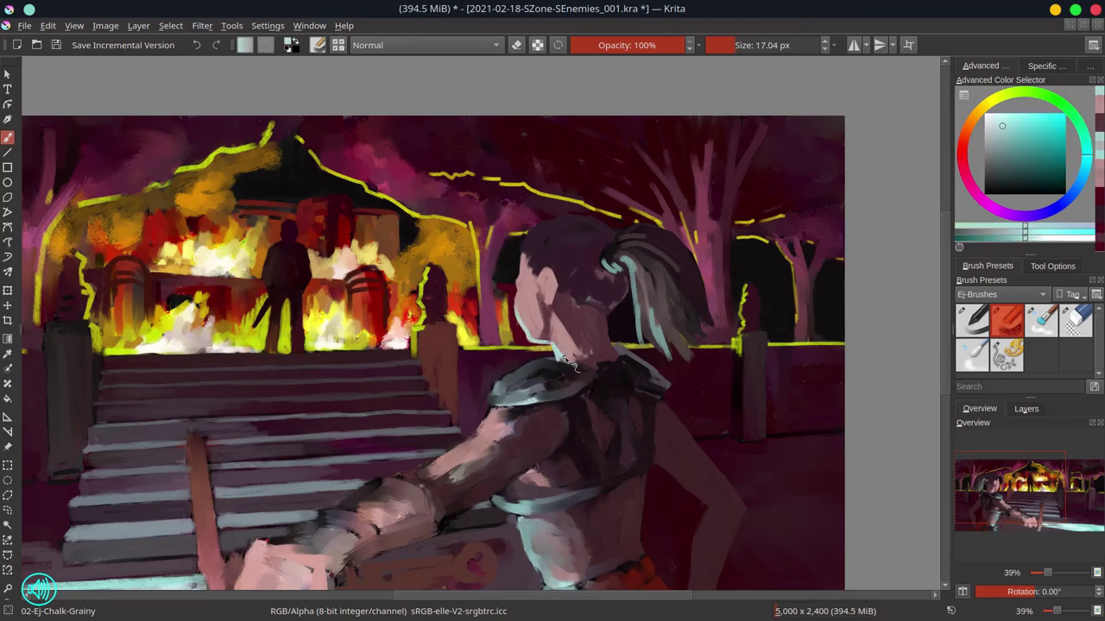
Brighten the face's left edge with cyan rim light, then sample a dark magenta
ctrl+click(570, 363)
scroll(570, 362, down, 3)
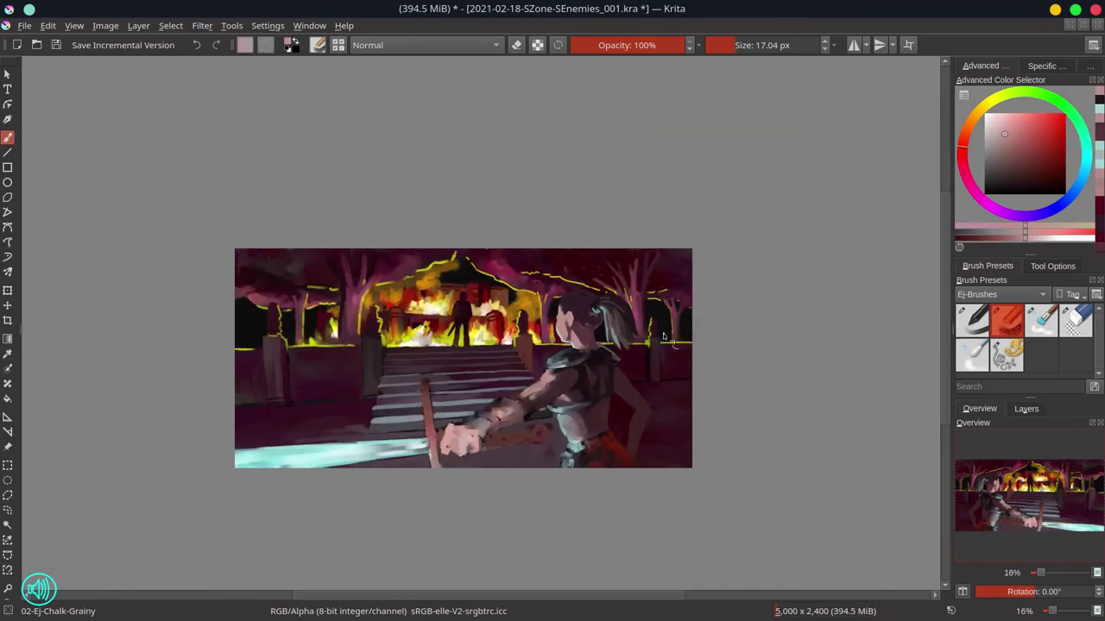
ctrl+click(665, 337)
key(bracketright)
scroll(591, 336, up, 3)
ctrl+click(535, 328)
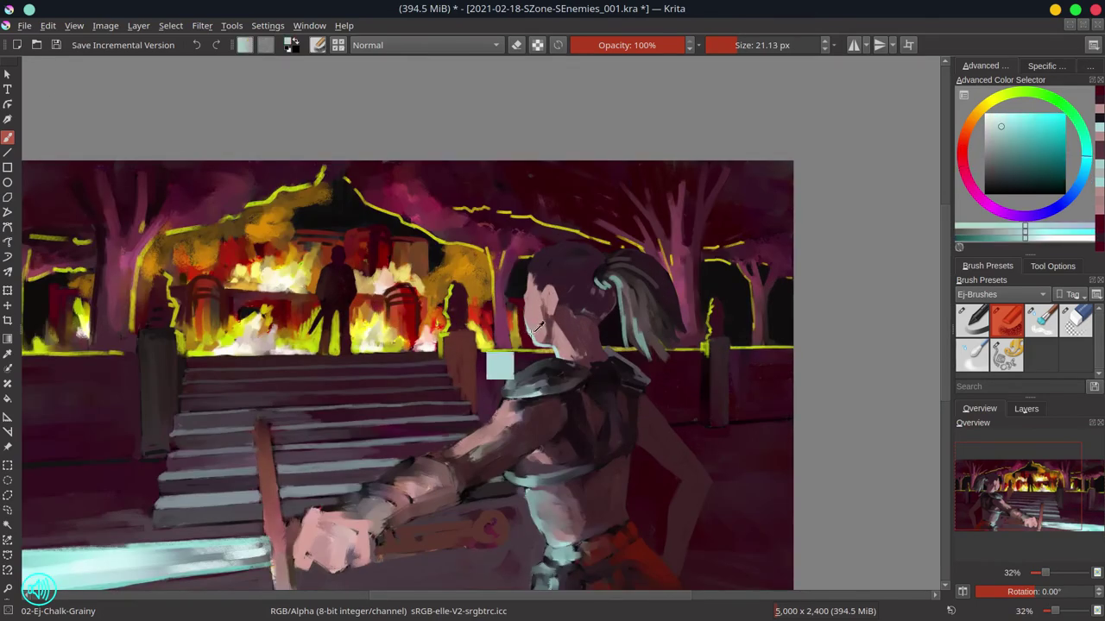
key(bracketleft)
drag(524, 281, 529, 321)
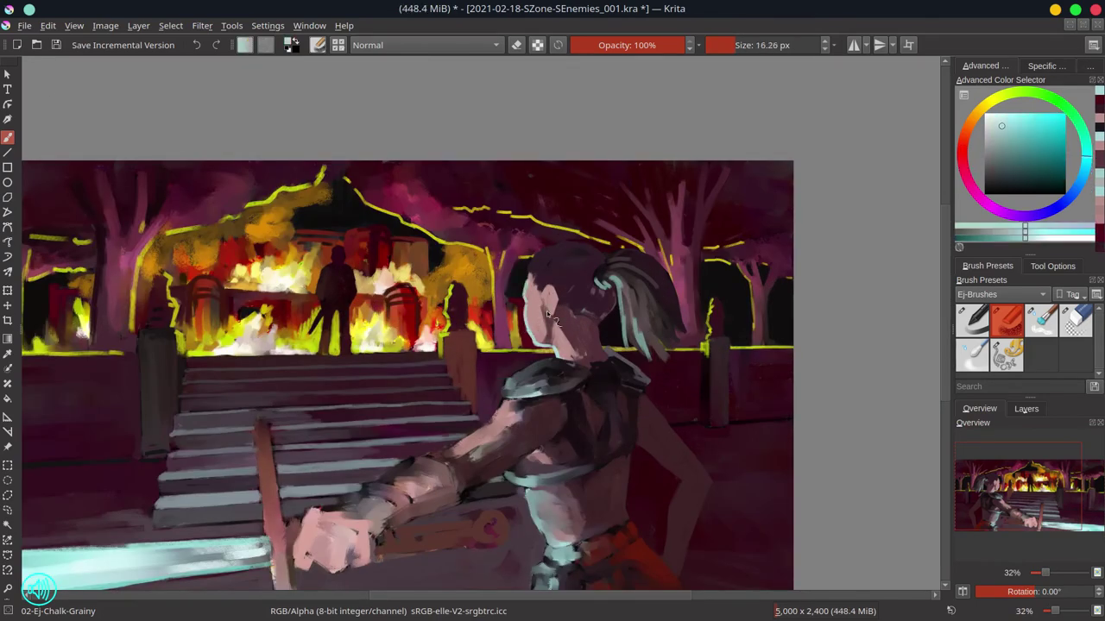
ctrl+click(521, 404)
Sample a dark magenta from the shoulder armour for deeper shading
ctrl+click(505, 388)
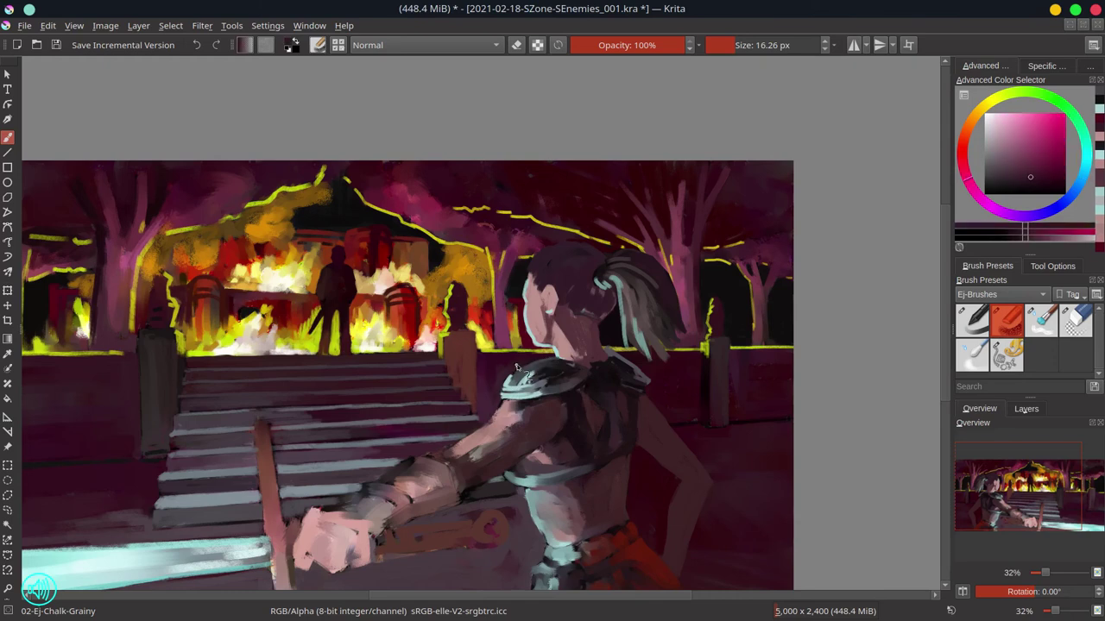
ctrl+click(488, 369)
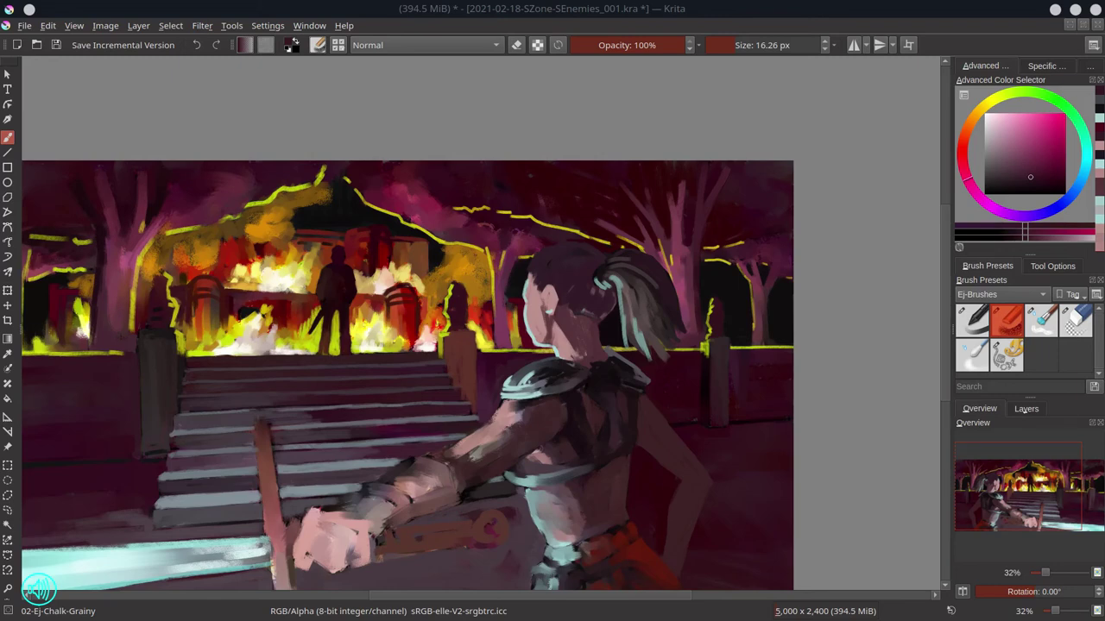
Flip the view back to normal and paint dark magenta strokes on the arm, then lighten the patch
key(m)
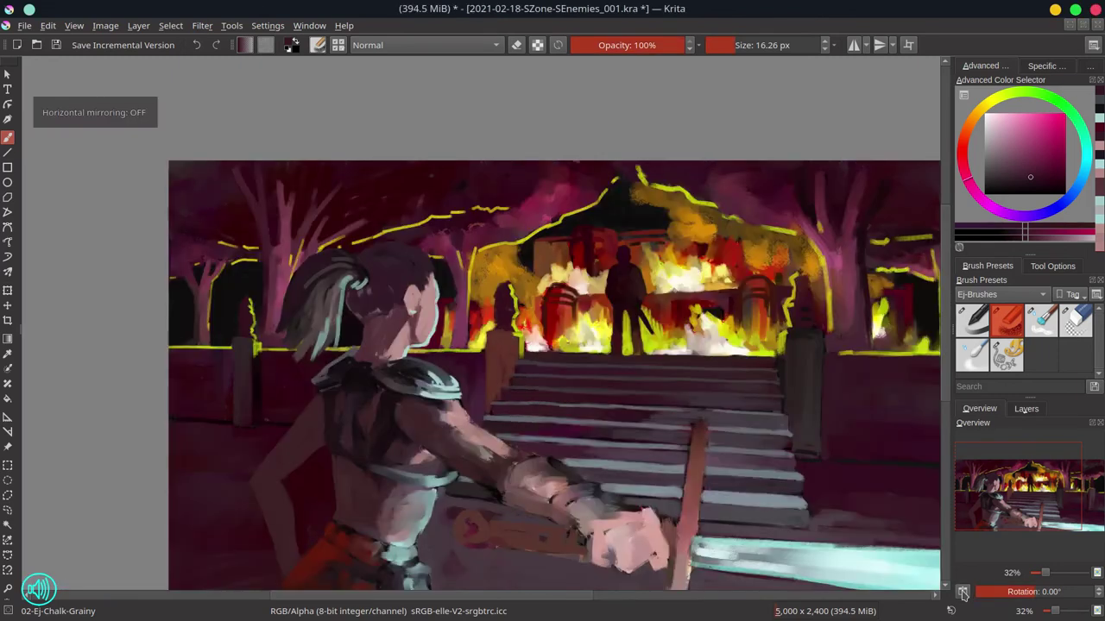
ctrl+click(442, 412)
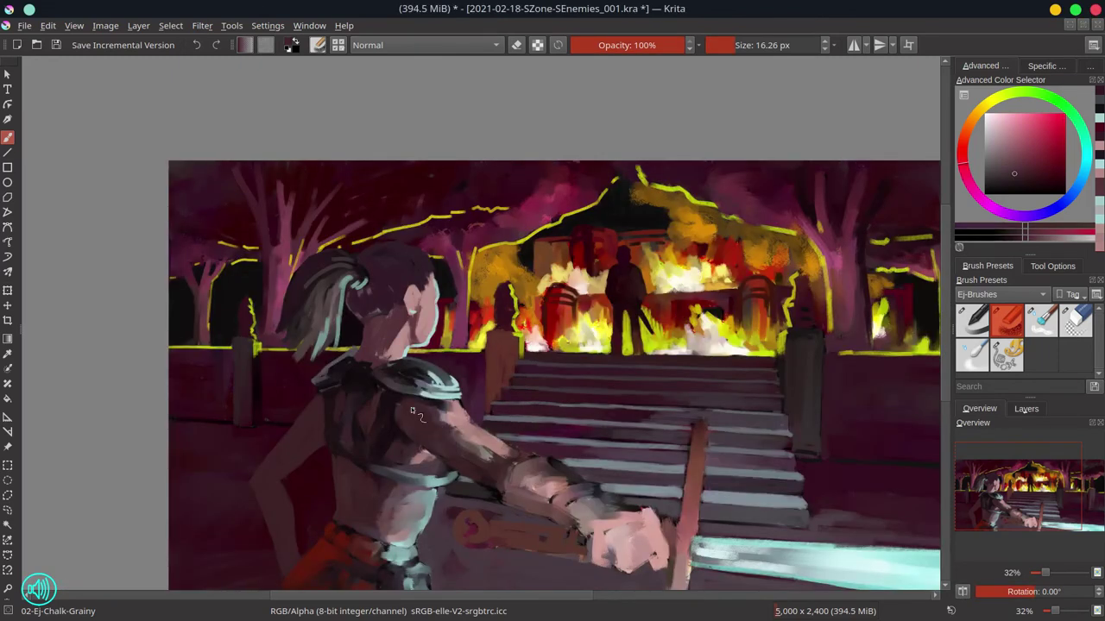
ctrl+click(458, 423)
drag(468, 432, 544, 479)
ctrl+click(514, 453)
ctrl+click(505, 437)
ctrl+click(504, 434)
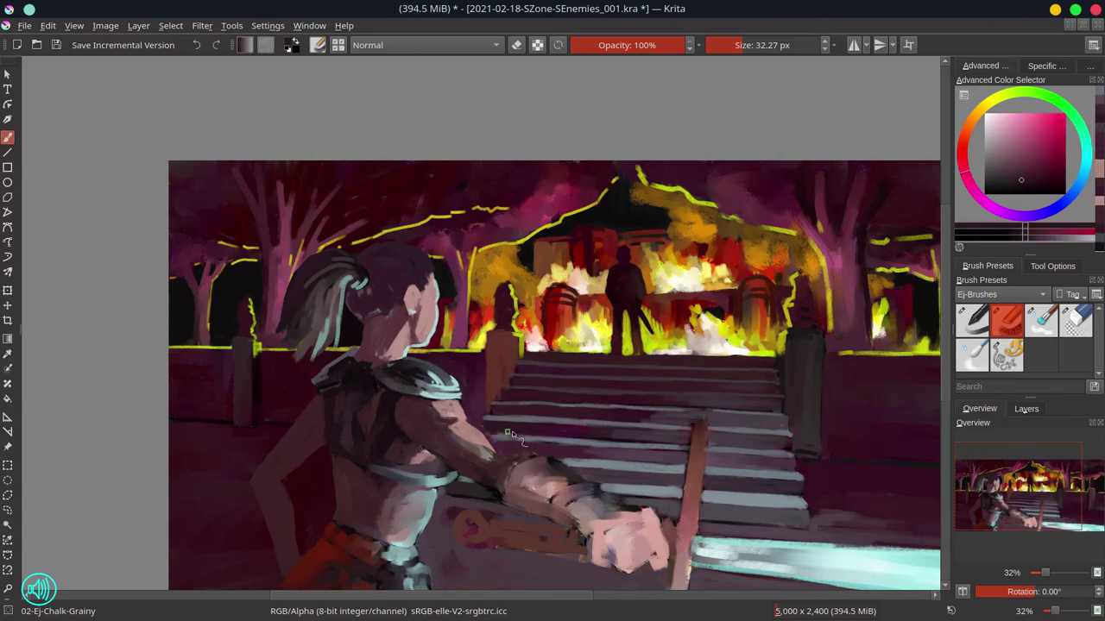
mouse_move(509, 440)
mouse_down()
mouse_move(482, 438)
mouse_move(517, 460)
mouse_move(449, 451)
mouse_up()
Touch up the arm near the sword, add short strokes by the hilt and a light pink stroke
ctrl+click(485, 433)
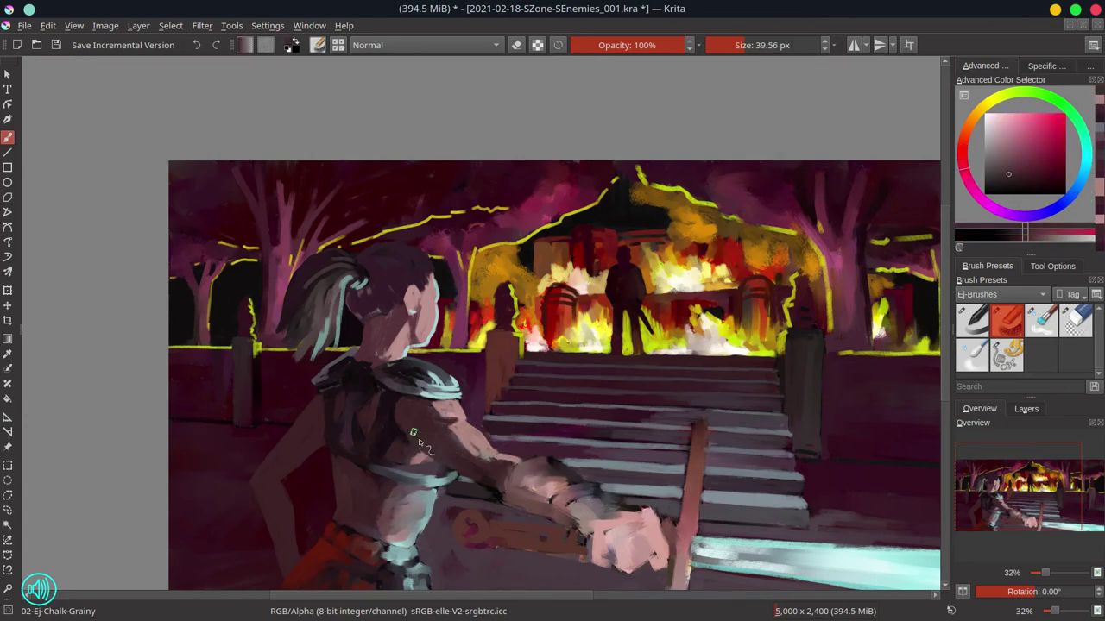
ctrl+click(431, 450)
drag(498, 480, 558, 502)
ctrl+click(458, 512)
drag(458, 512, 508, 515)
ctrl+click(426, 468)
mouse_move(410, 466)
mouse_down()
mouse_move(436, 460)
mouse_move(424, 534)
mouse_up()
ctrl+click(436, 462)
Use a smaller brush, pan up to the belt, and sample its dark reds and magenta-pinks
key(bracketleft)
key(bracketleft)
key(bracketleft)
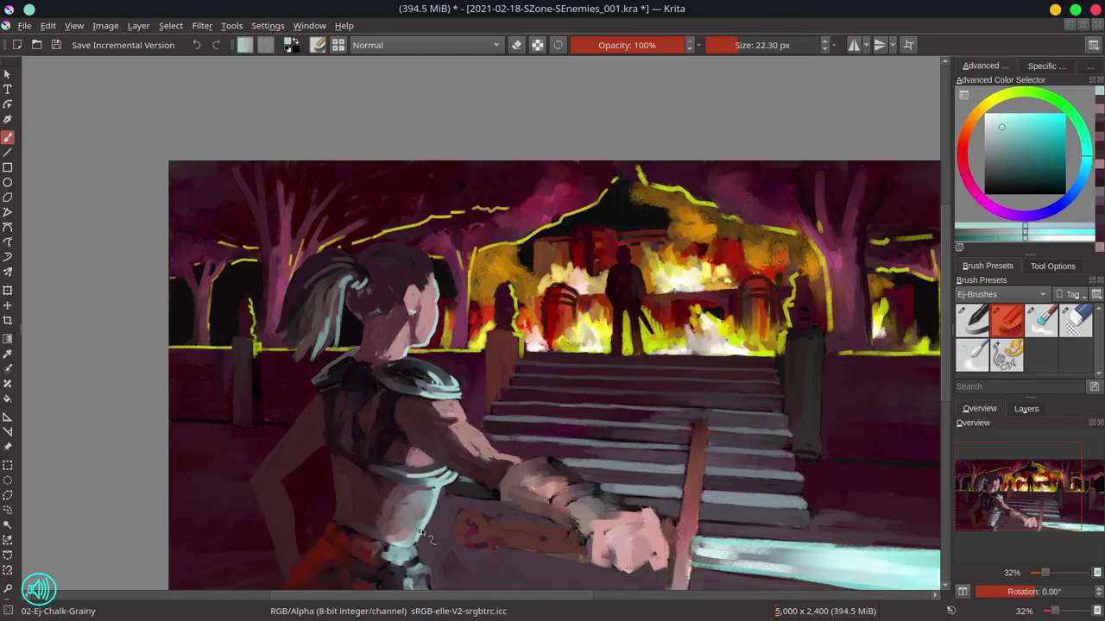
drag(421, 577, 416, 487)
ctrl+click(416, 488)
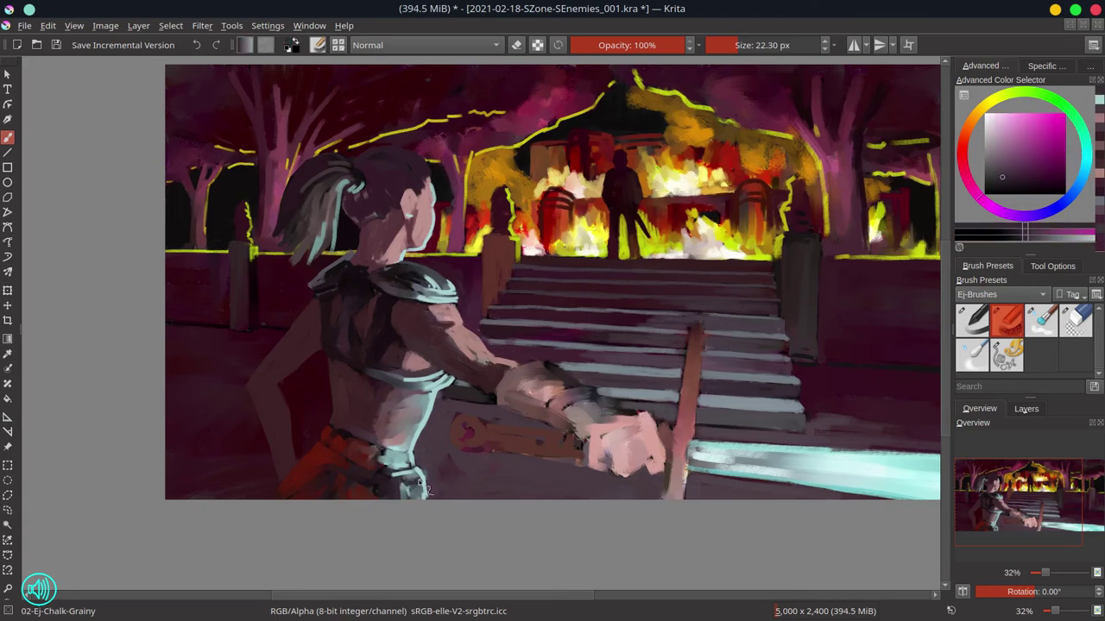
ctrl+click(404, 488)
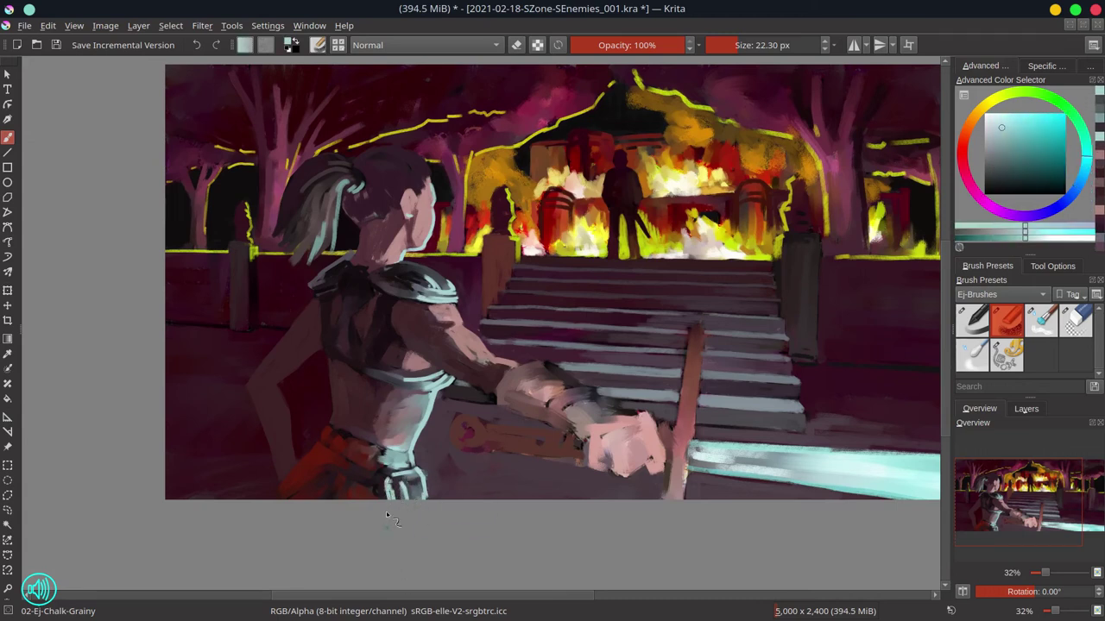
ctrl+click(380, 466)
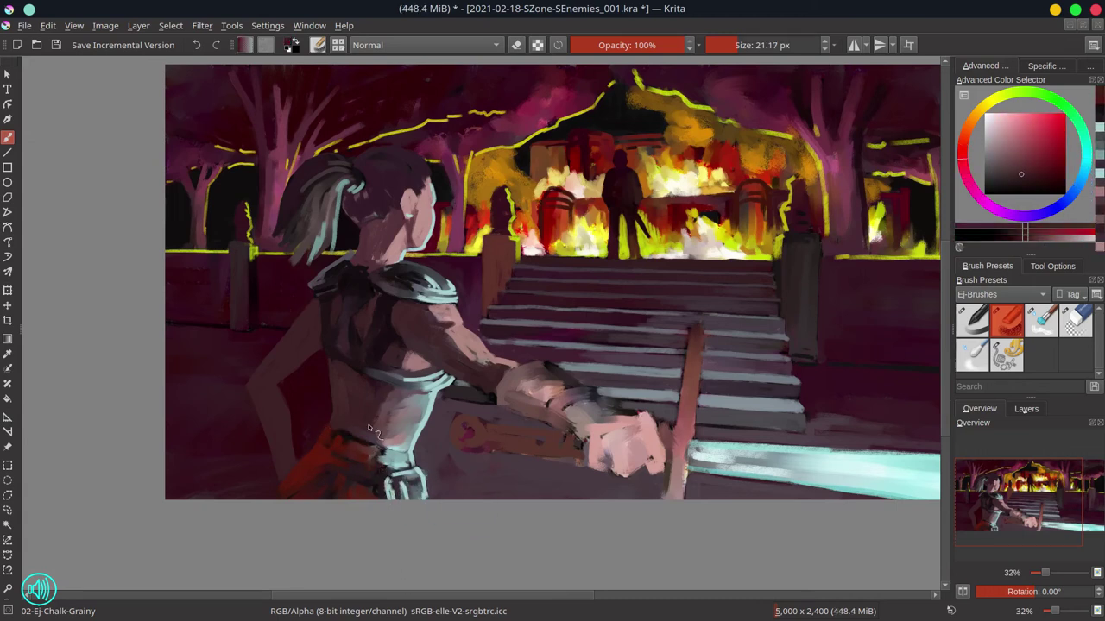
ctrl+click(353, 435)
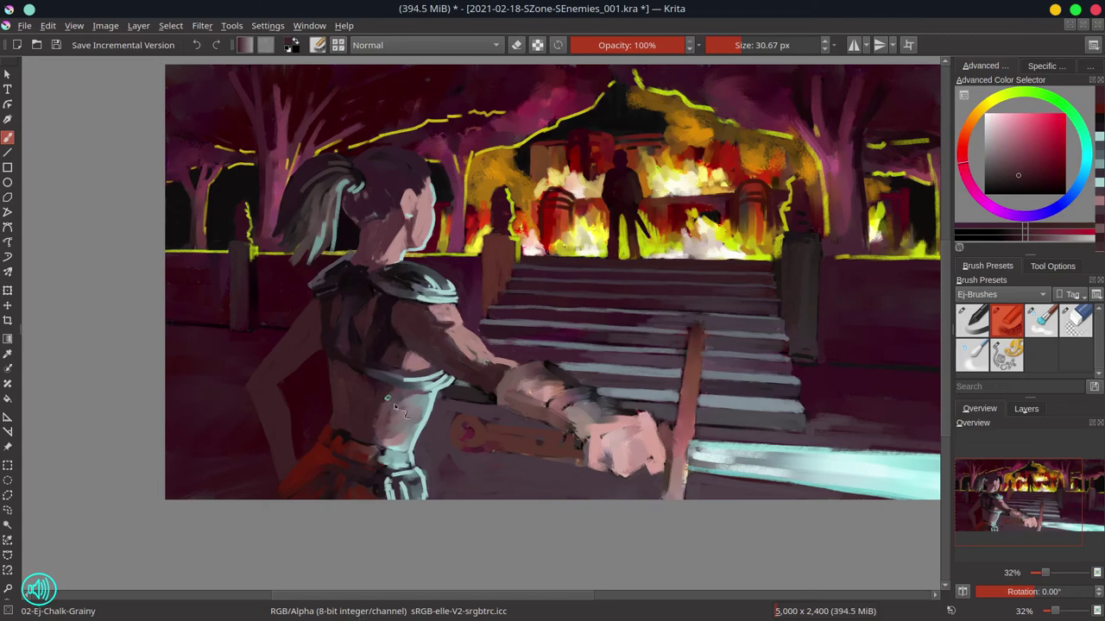
ctrl+click(395, 455)
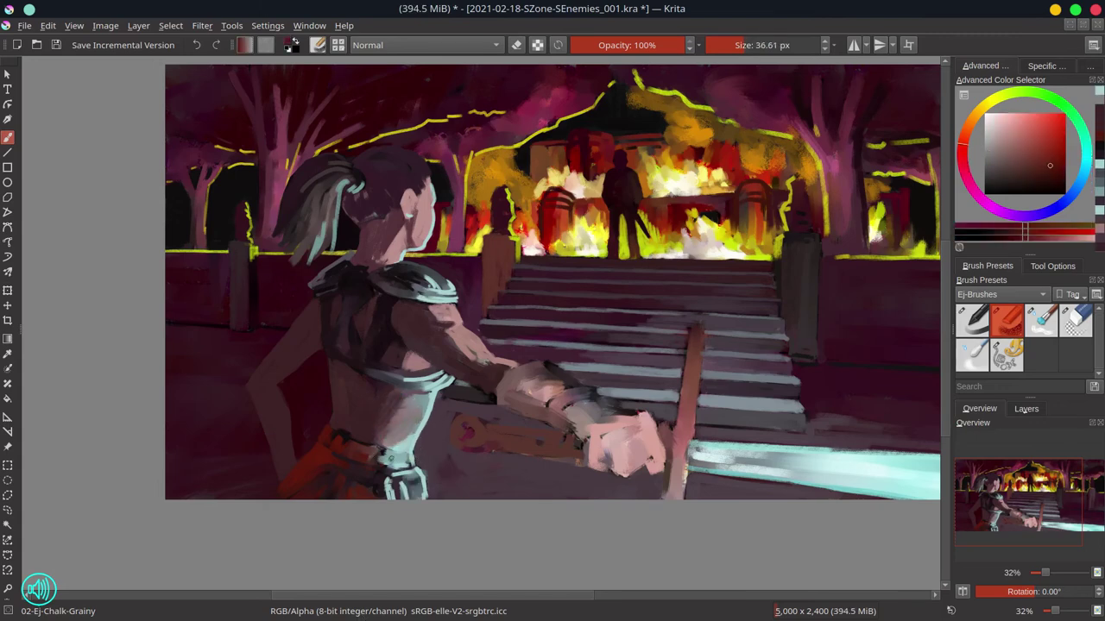
ctrl+click(380, 466)
ctrl+click(339, 456)
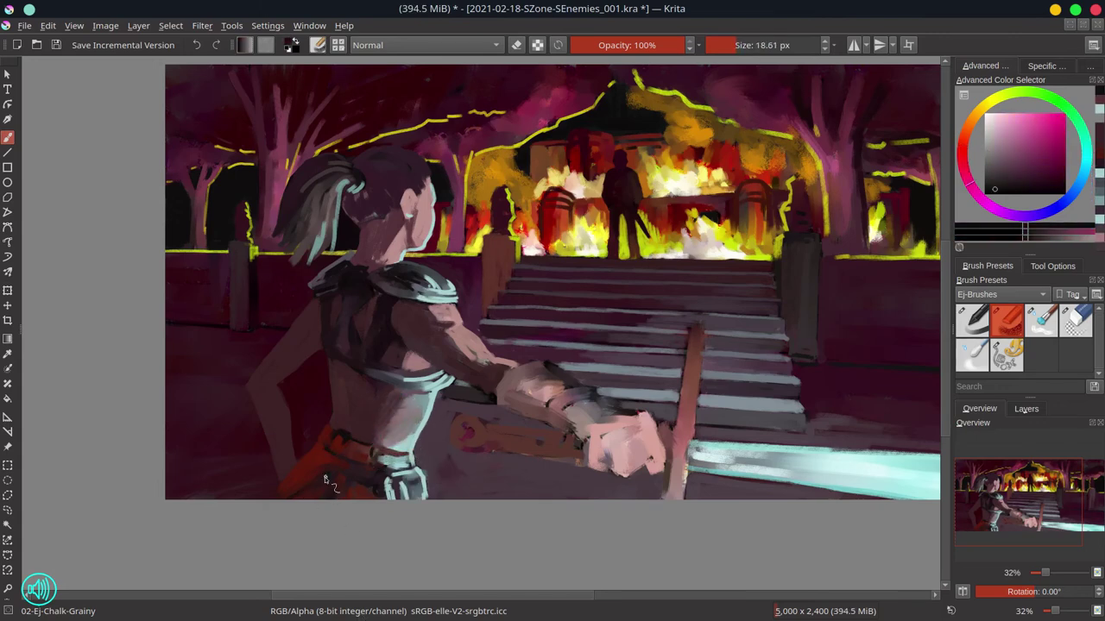
ctrl+click(278, 493)
ctrl+click(328, 487)
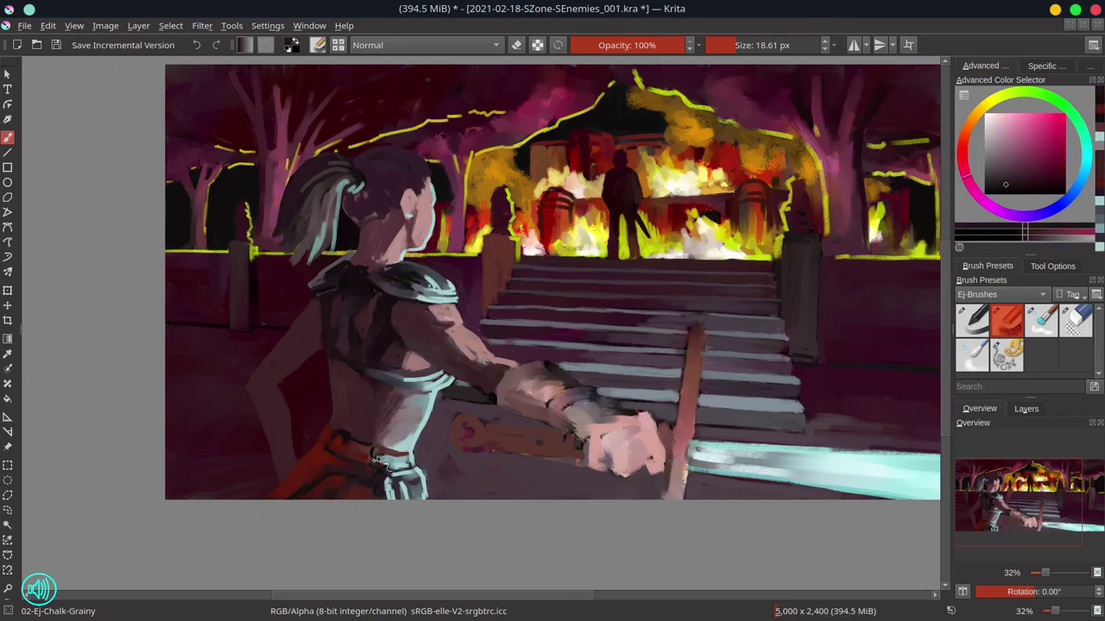
Sample lighter and darker pinks from the torso and fine-tune the brush size
ctrl+click(379, 376)
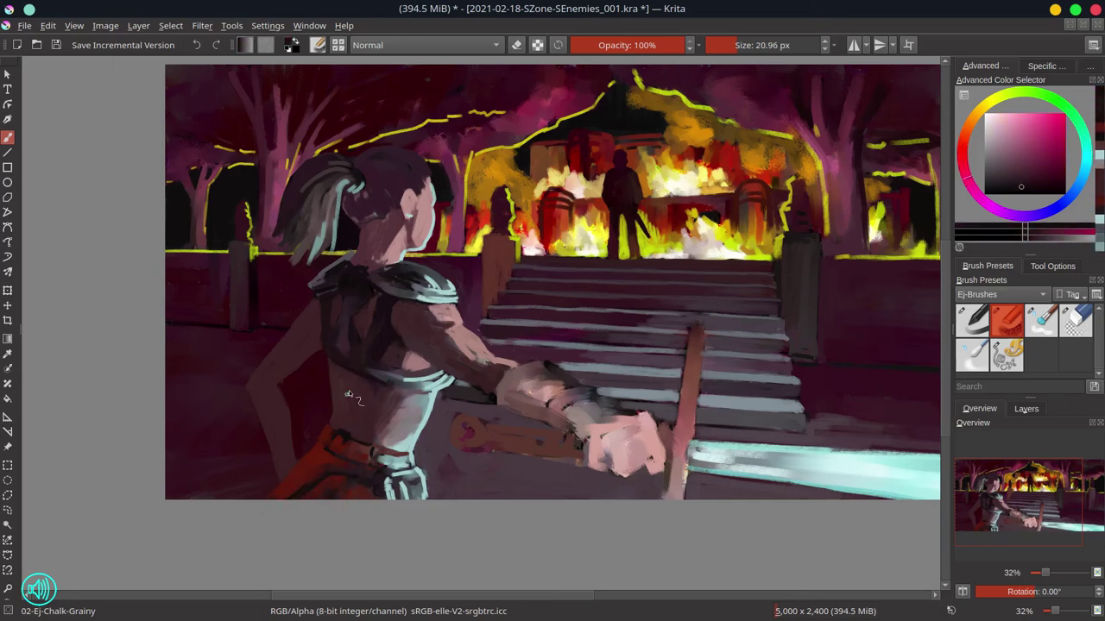
ctrl+click(349, 396)
ctrl+click(408, 361)
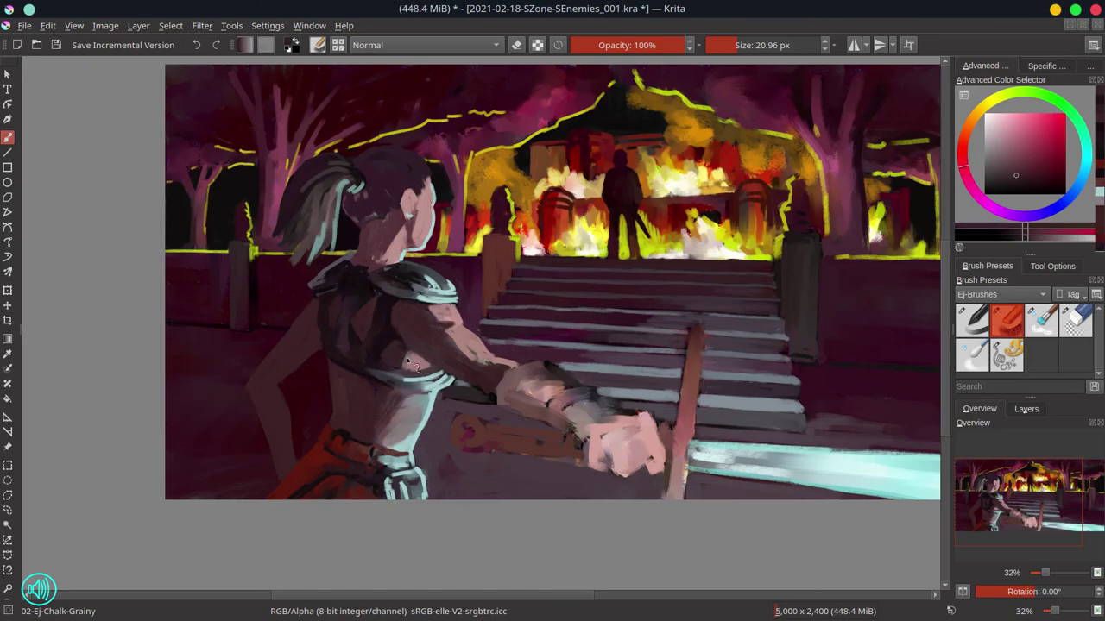
ctrl+click(405, 363)
drag(401, 345, 379, 356)
ctrl+click(403, 366)
ctrl+click(346, 322)
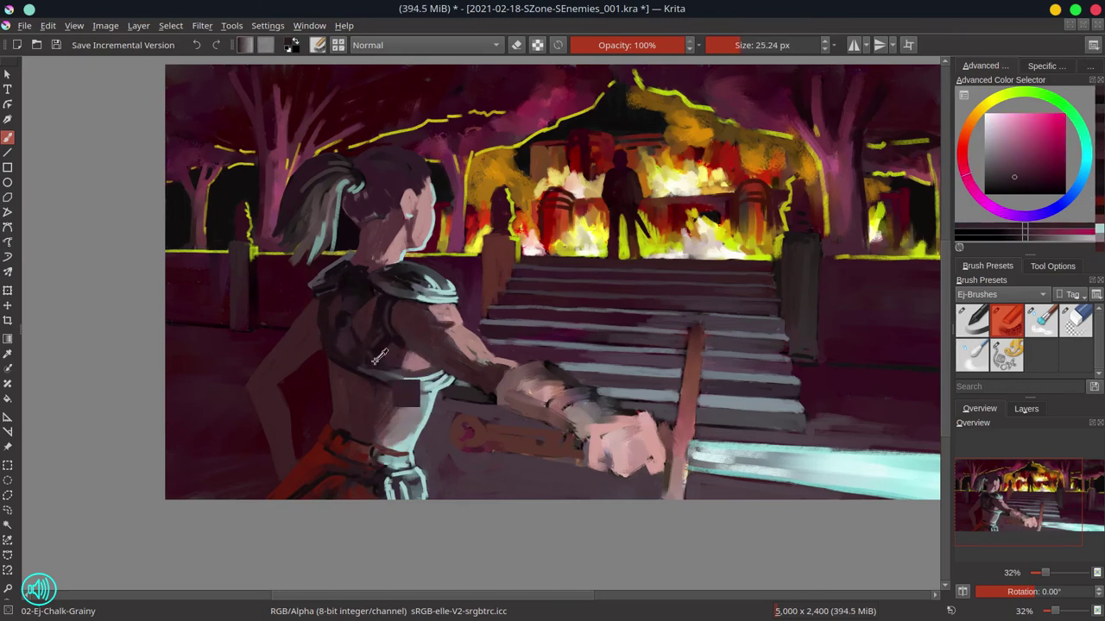
ctrl+click(380, 357)
drag(369, 276, 363, 275)
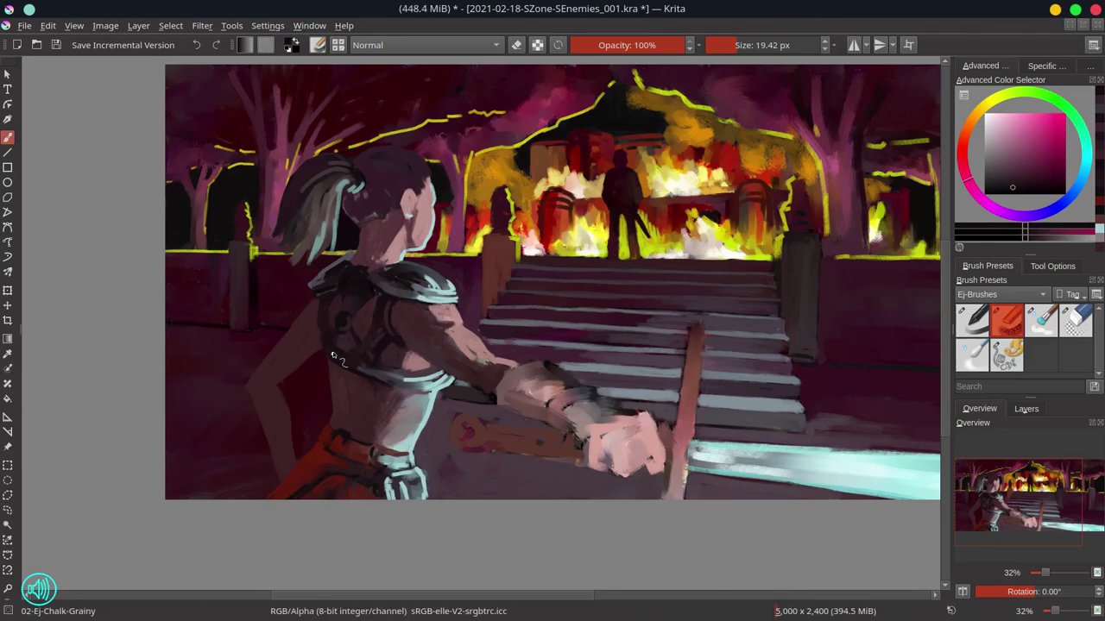
Paint a dark strap detail near the shoulder, then shift the view left with a larger brush
ctrl+click(402, 334)
ctrl+click(338, 278)
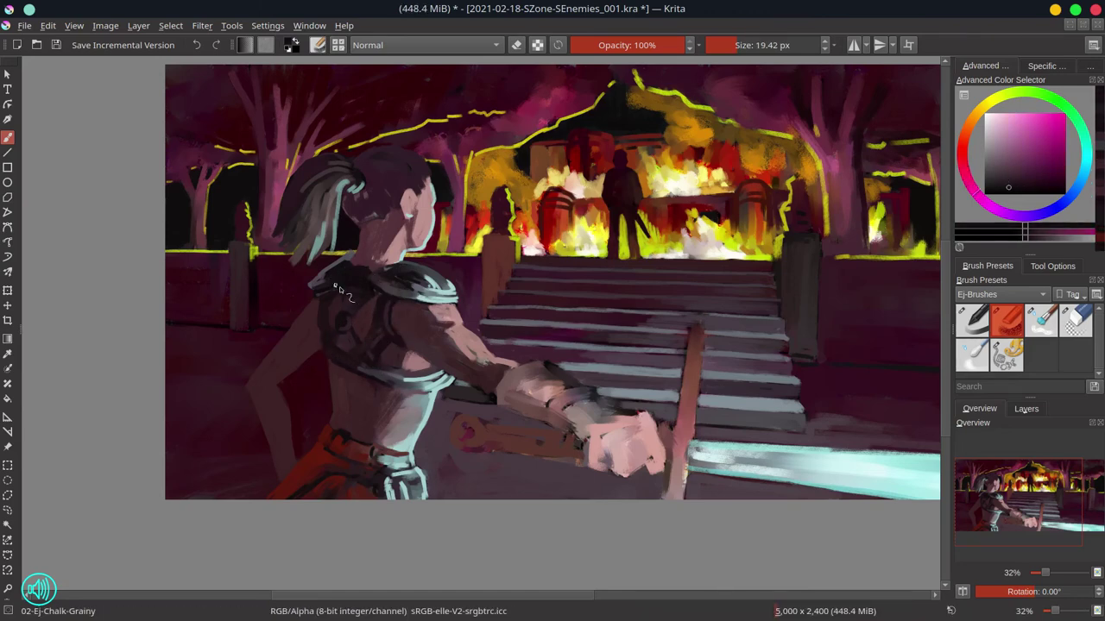
ctrl+click(338, 290)
ctrl+click(333, 343)
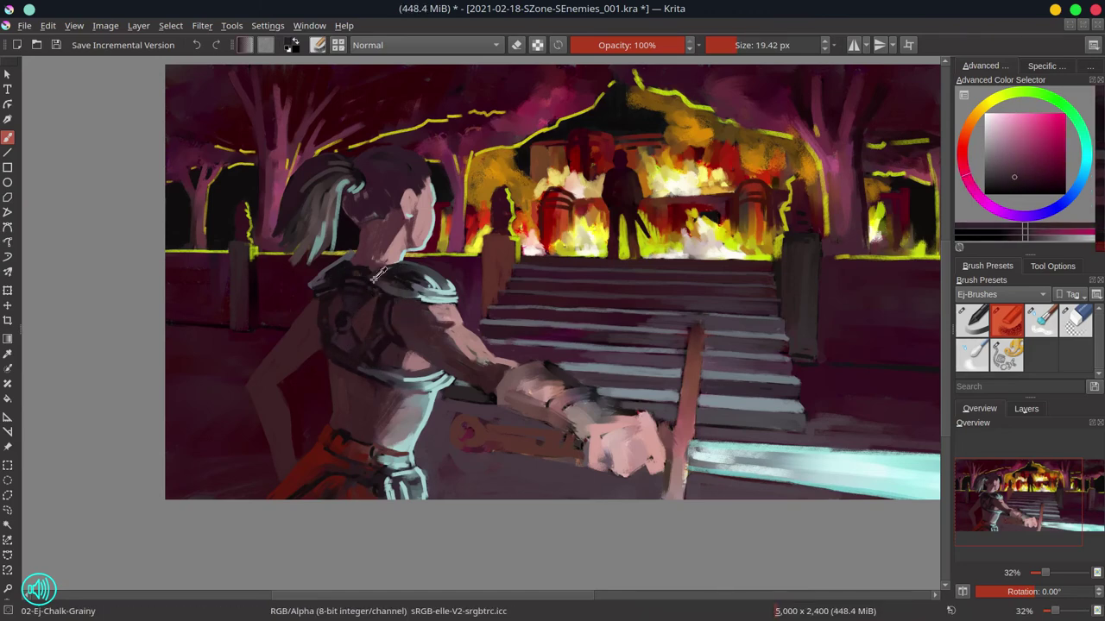
ctrl+click(397, 301)
ctrl+click(385, 278)
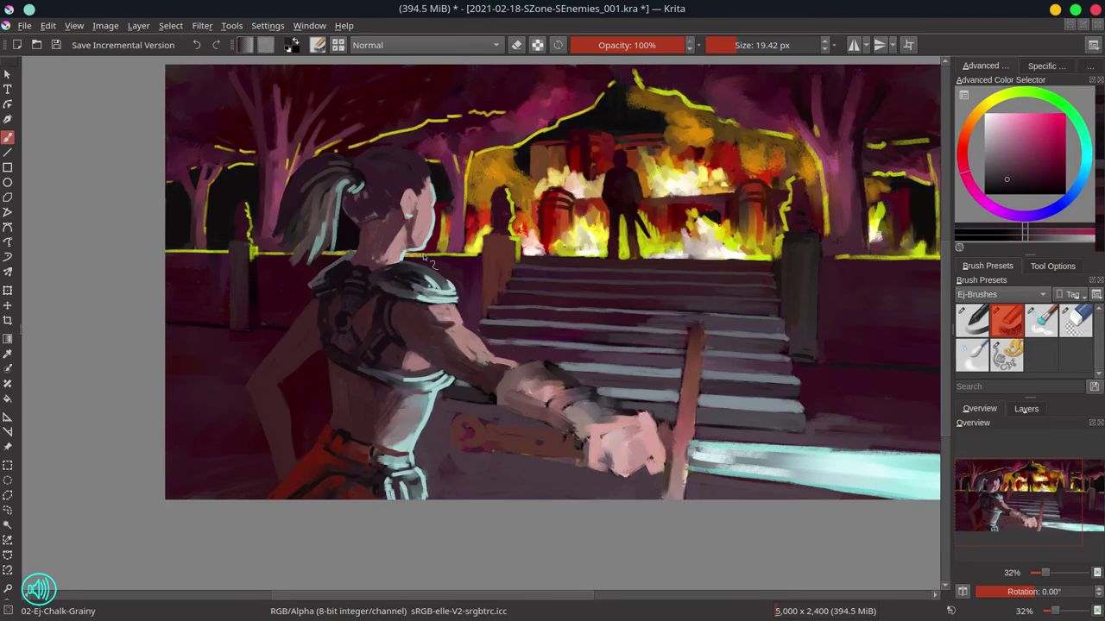
mouse_move(548, 459)
mouse_down()
mouse_move(379, 443)
mouse_move(475, 475)
mouse_up()
ctrl+click(379, 443)
Sample pale skin, hair purple, sword cyan and dark magenta, and save the painting
ctrl+click(250, 192)
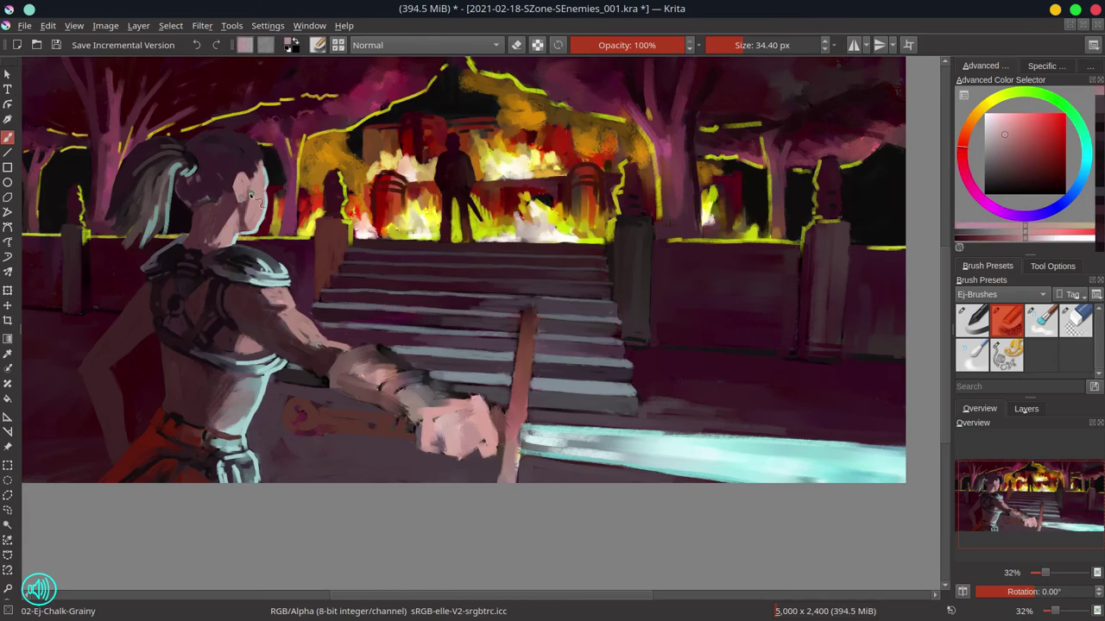
ctrl+click(211, 209)
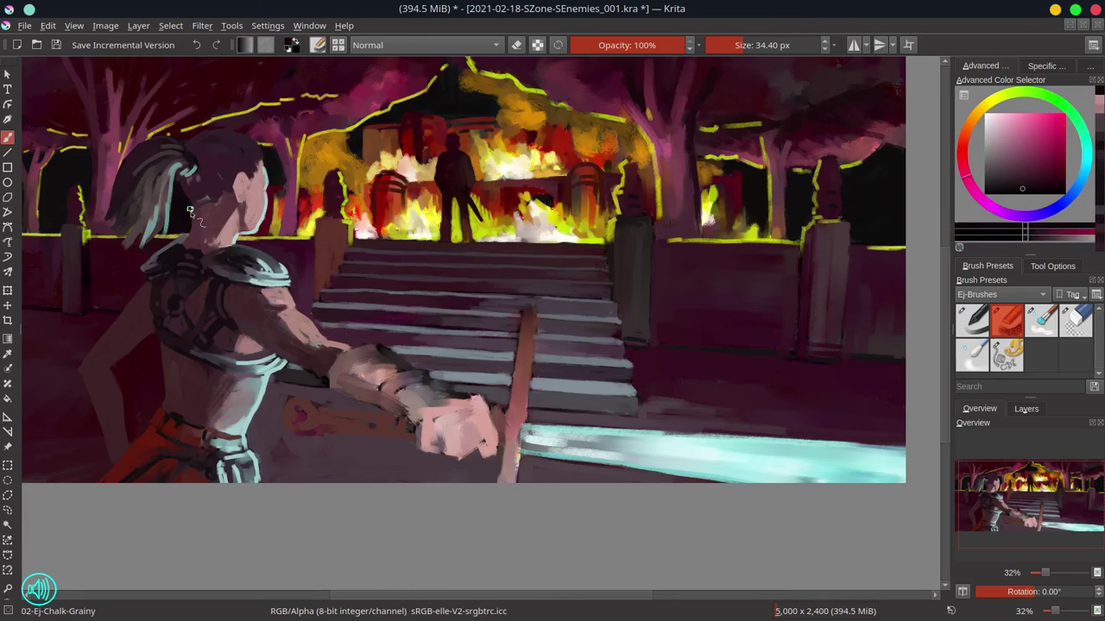
drag(195, 239, 186, 240)
ctrl+click(197, 245)
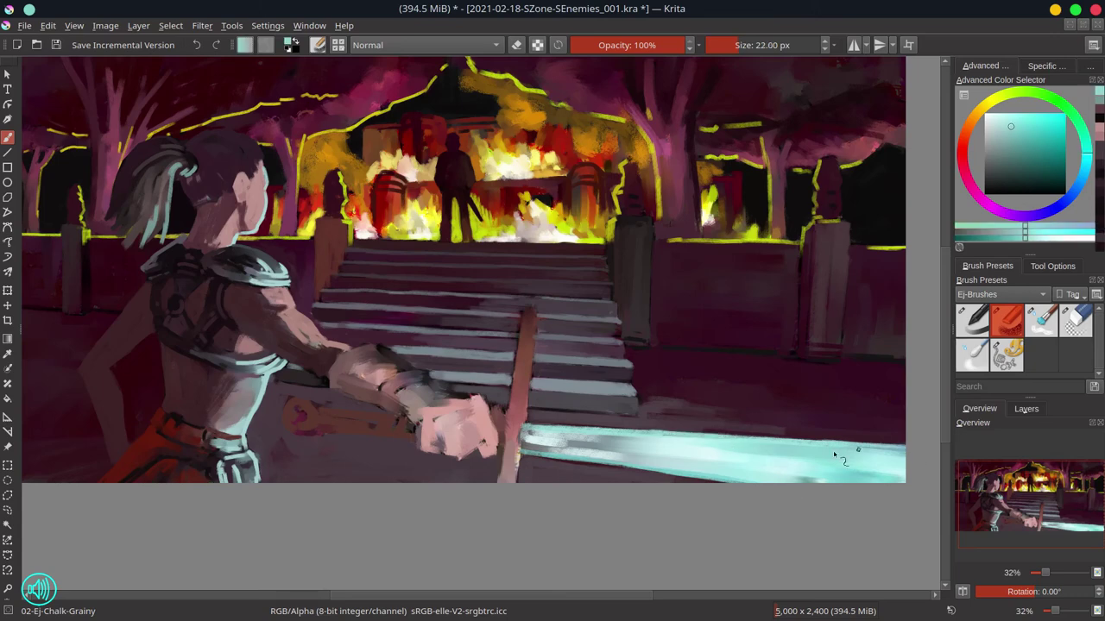
ctrl+click(595, 471)
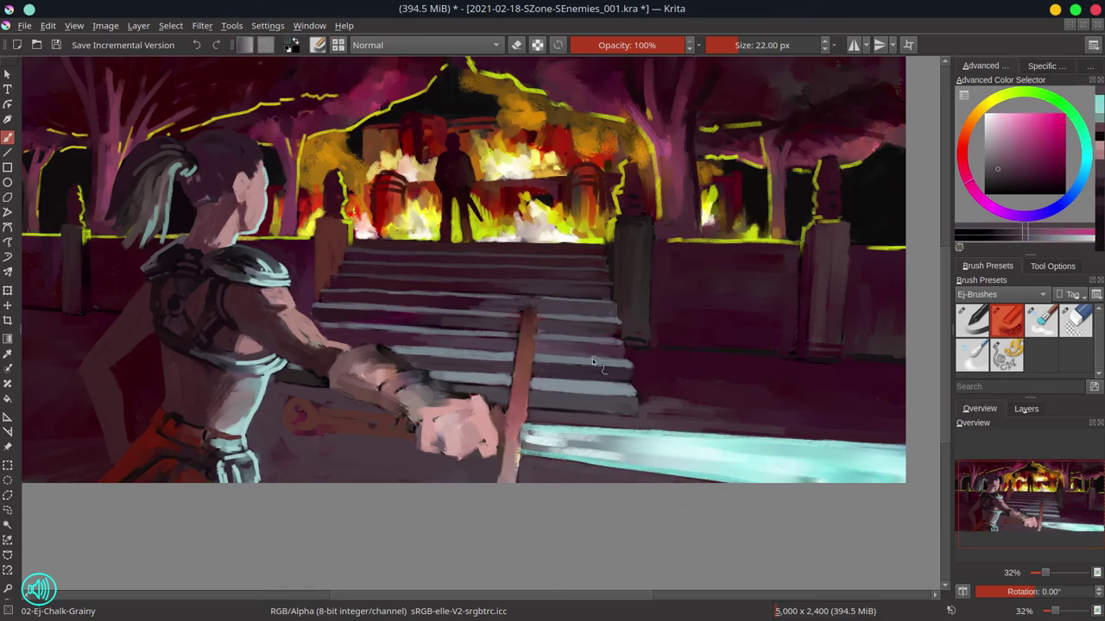
key(ctrl+s)
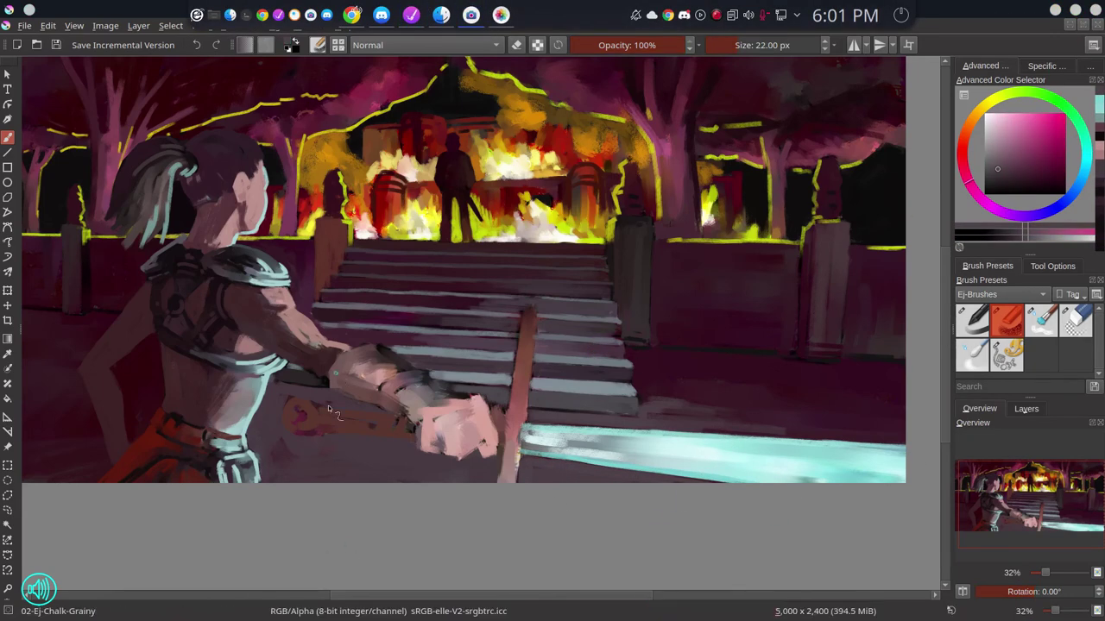
Sample light pinks and dark reds from the fist while adjusting the brush size
ctrl+click(428, 429)
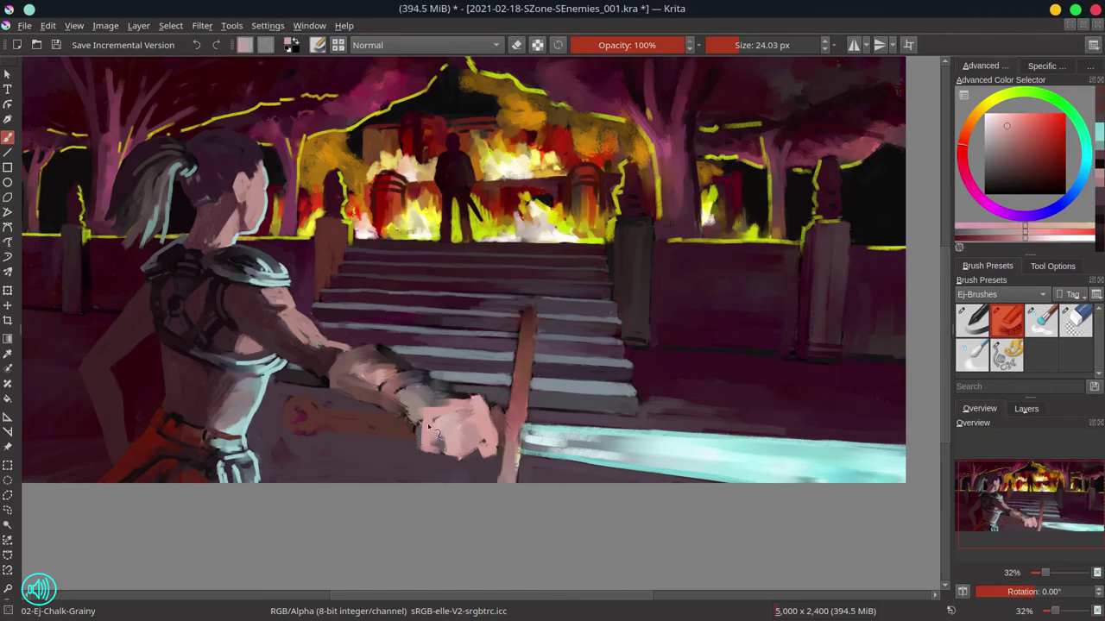
ctrl+click(424, 423)
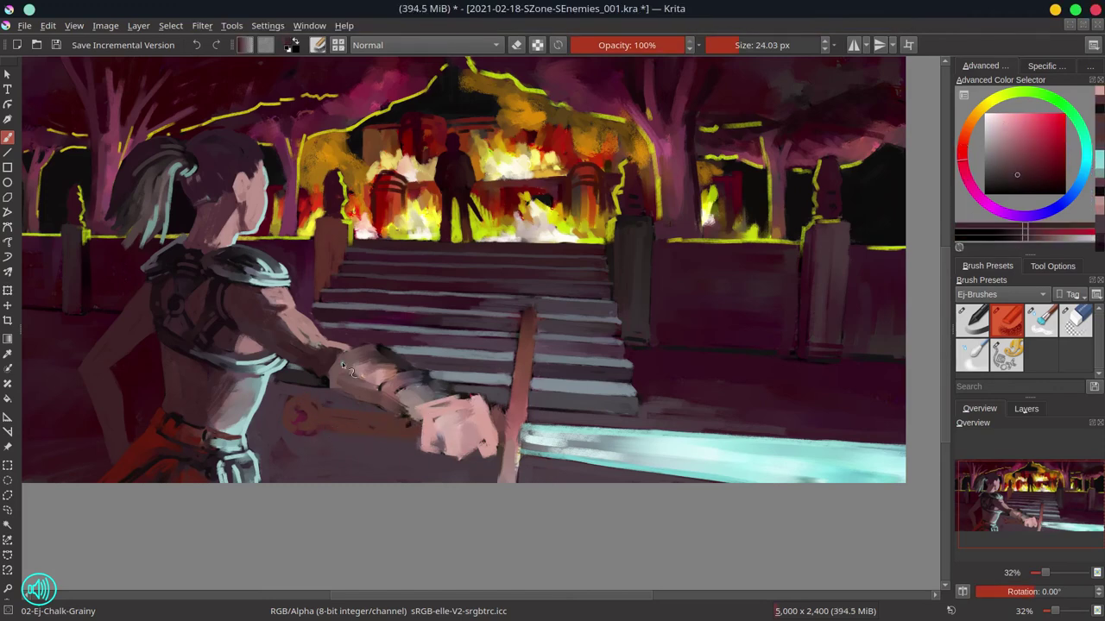
ctrl+click(437, 424)
ctrl+click(472, 395)
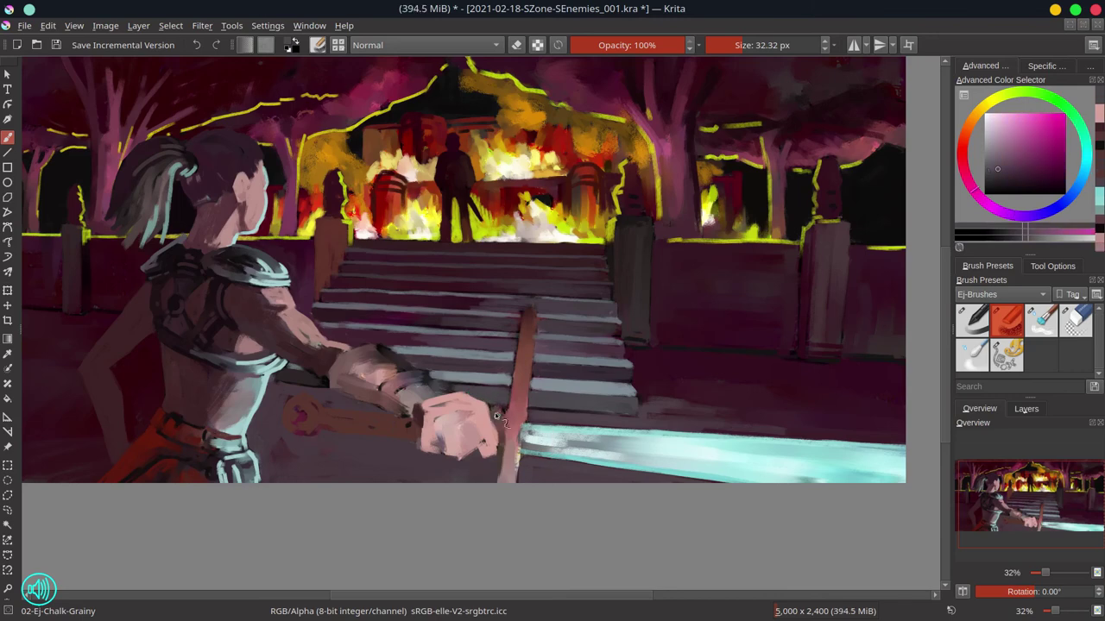
key(bracketleft)
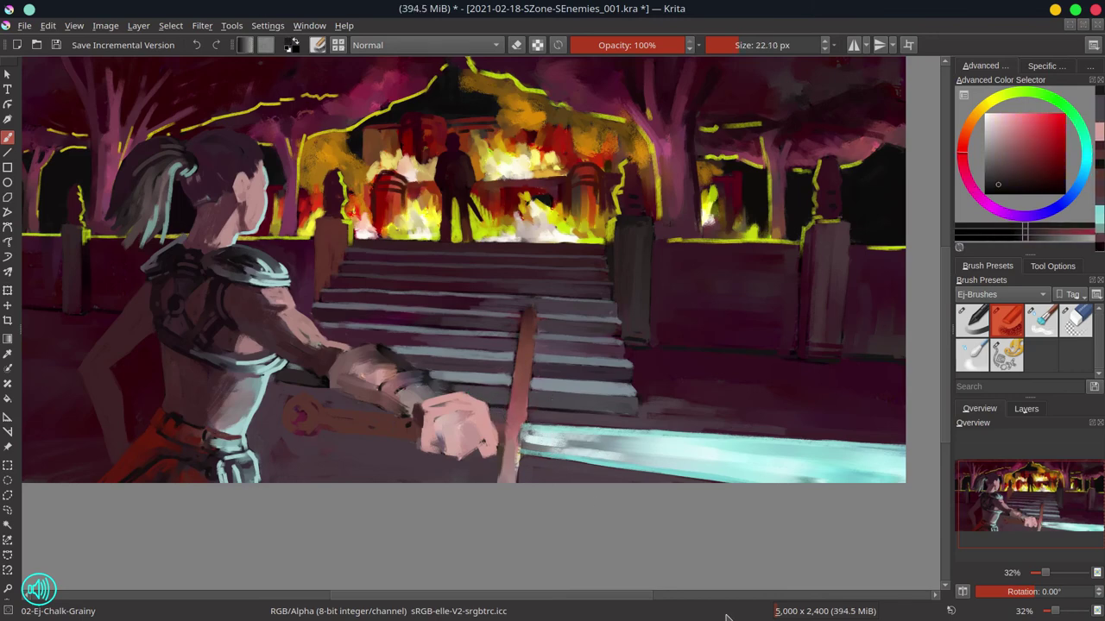
ctrl+click(332, 291)
ctrl+click(362, 404)
key(bracketright)
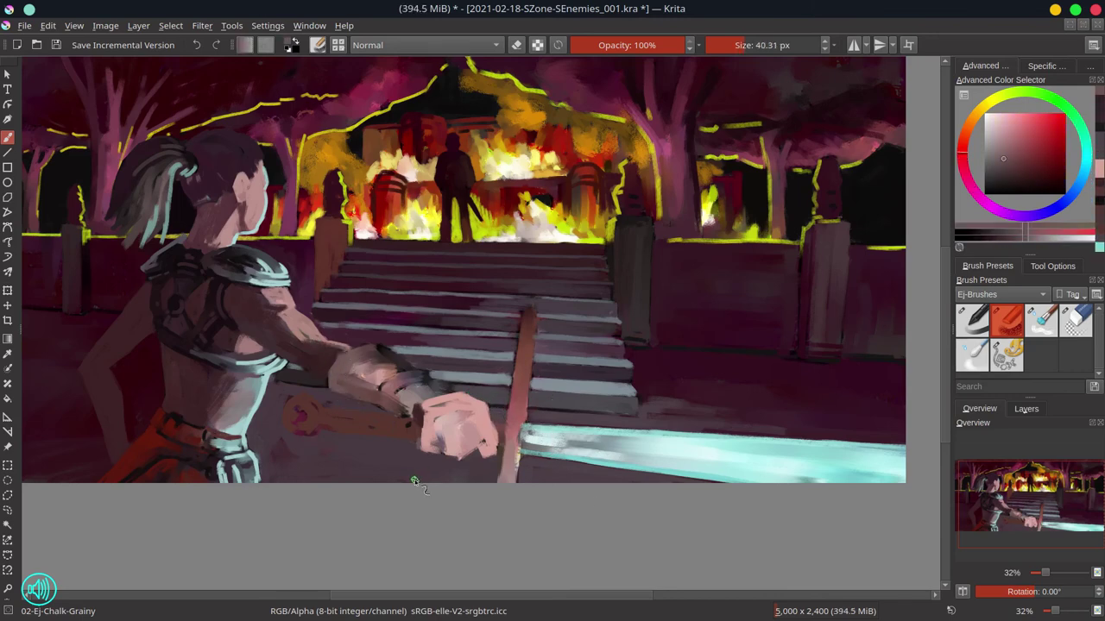
Paint dark red strokes over the forearm and darker red on the wrist
ctrl+click(505, 454)
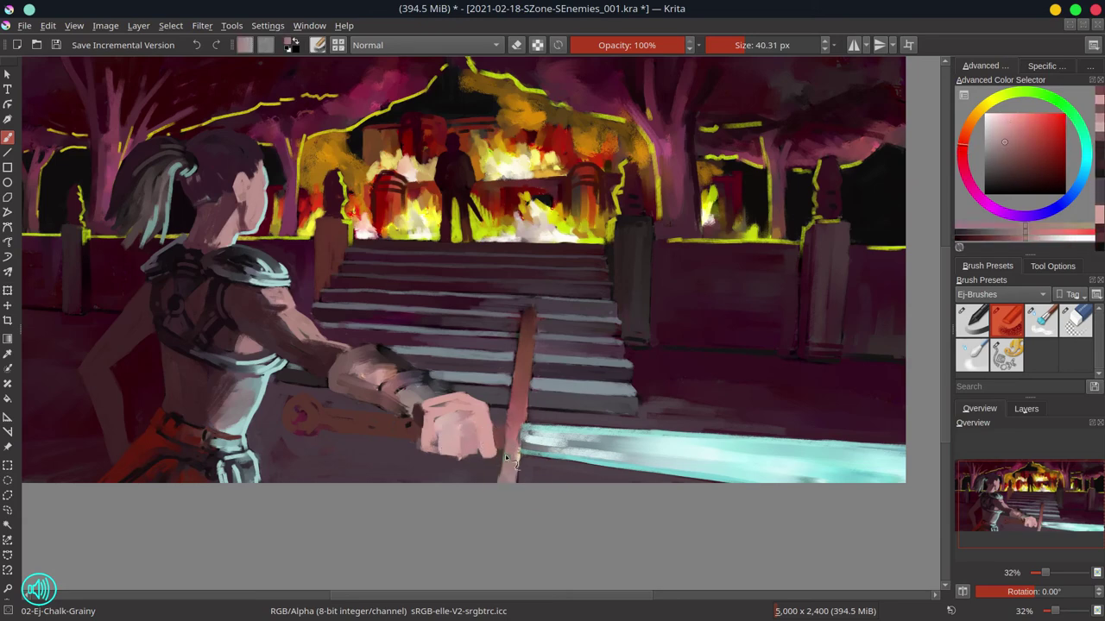
ctrl+click(512, 346)
ctrl+click(559, 418)
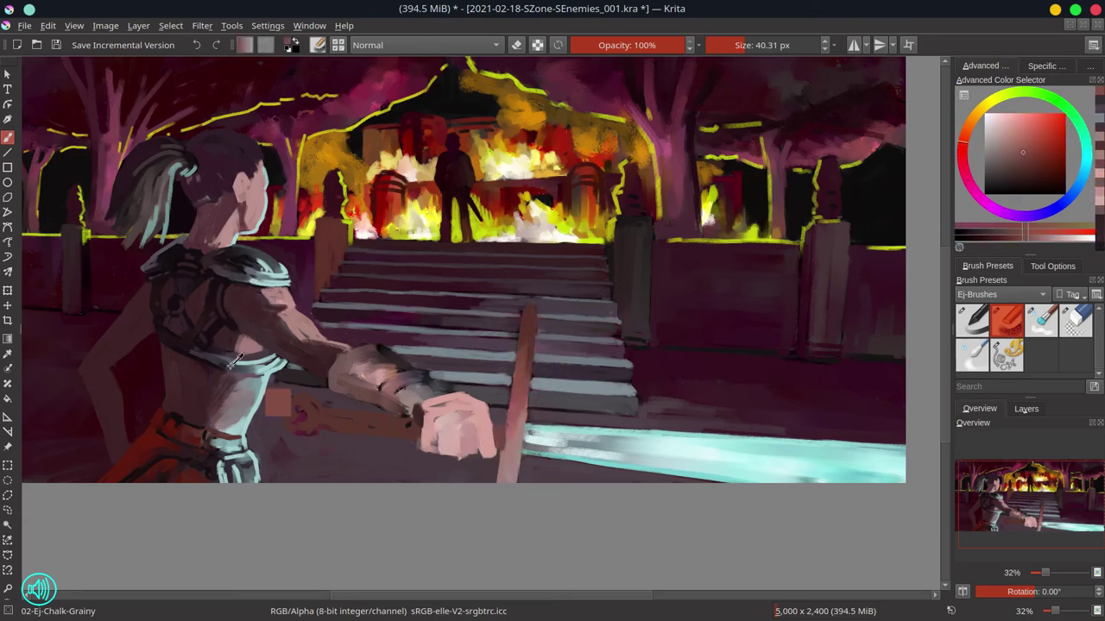
ctrl+click(190, 480)
ctrl+click(397, 393)
mouse_move(406, 388)
mouse_down()
mouse_move(348, 370)
mouse_move(428, 419)
mouse_up()
ctrl+click(336, 388)
Paint the gauntlet in greyish cyan with a lighter cyan edge along it
ctrl+click(365, 364)
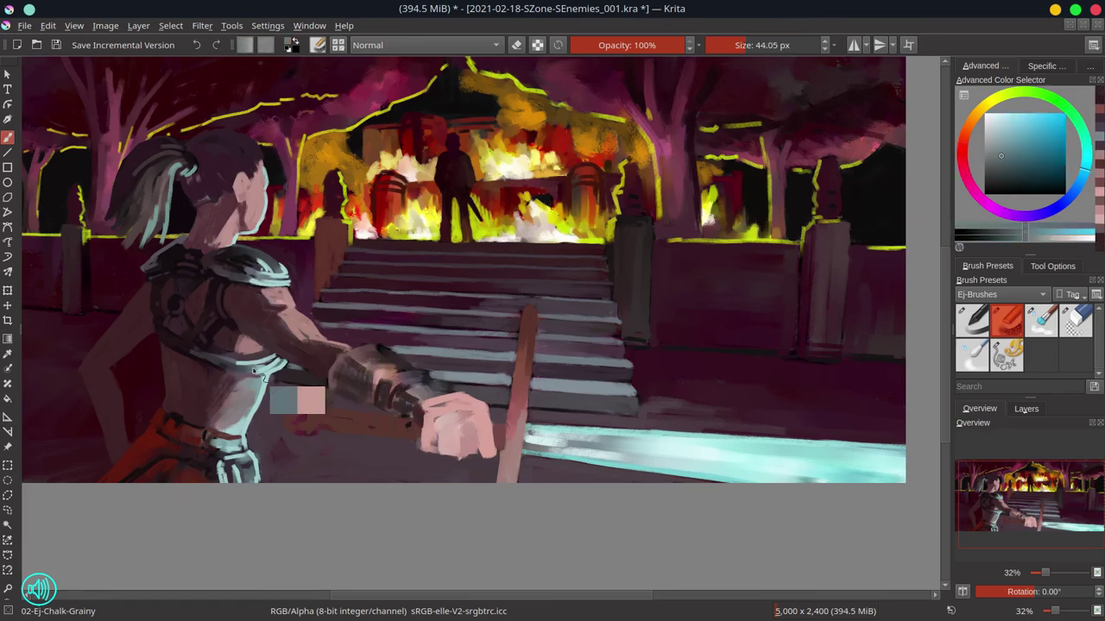
drag(357, 369, 408, 386)
key(l)
key(l)
key(l)
key(bracketleft)
key(bracketleft)
key(bracketleft)
mouse_move(378, 345)
mouse_down()
mouse_move(490, 406)
mouse_move(479, 400)
mouse_move(492, 457)
mouse_up()
Paint muted red skin tones over the hand and dark lines separating the fingers
key(bracketright)
key(bracketright)
key(bracketright)
ctrl+click(428, 408)
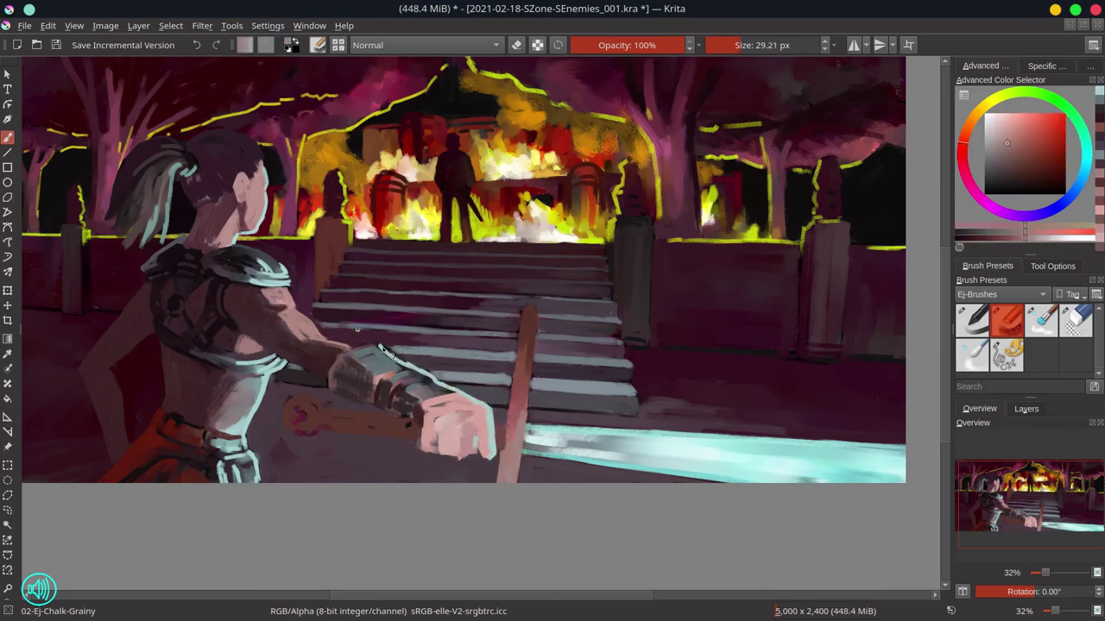
mouse_move(427, 408)
mouse_down()
mouse_move(475, 423)
mouse_move(488, 457)
mouse_up()
key(bracketleft)
key(bracketleft)
key(bracketleft)
ctrl+click(426, 406)
mouse_move(423, 418)
mouse_down()
mouse_move(424, 444)
mouse_move(455, 442)
mouse_move(463, 464)
mouse_move(491, 437)
mouse_move(478, 455)
mouse_move(433, 417)
mouse_move(424, 447)
mouse_up()
ctrl+click(425, 413)
Sample pinker and darker reds for the knuckles, then save the painting with Ctrl+S
ctrl+click(413, 431)
ctrl+click(424, 404)
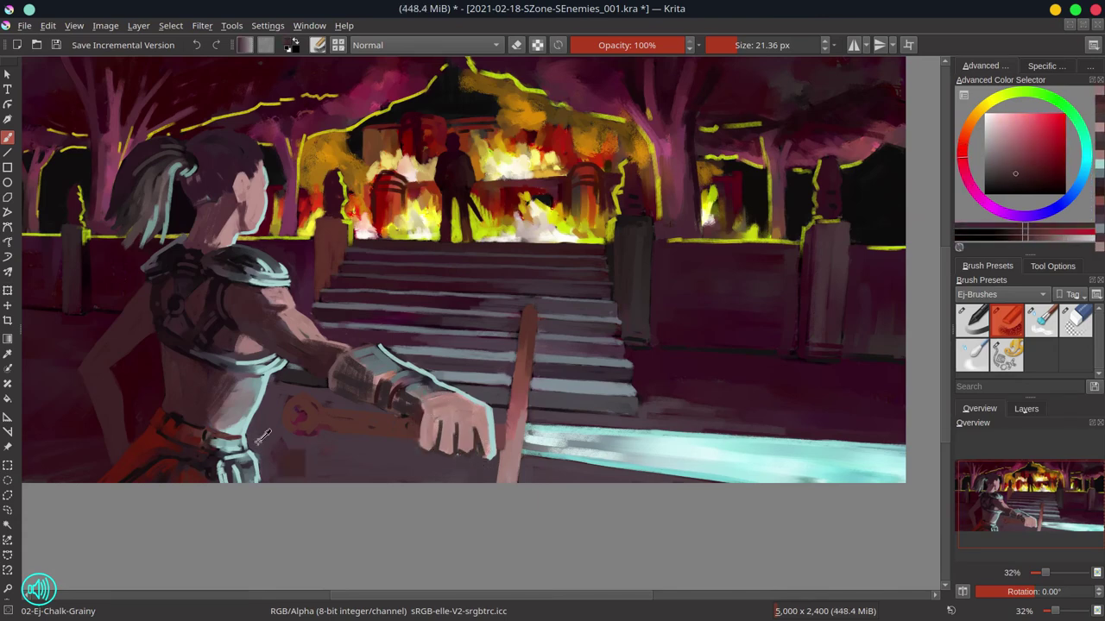
ctrl+click(380, 426)
ctrl+click(452, 447)
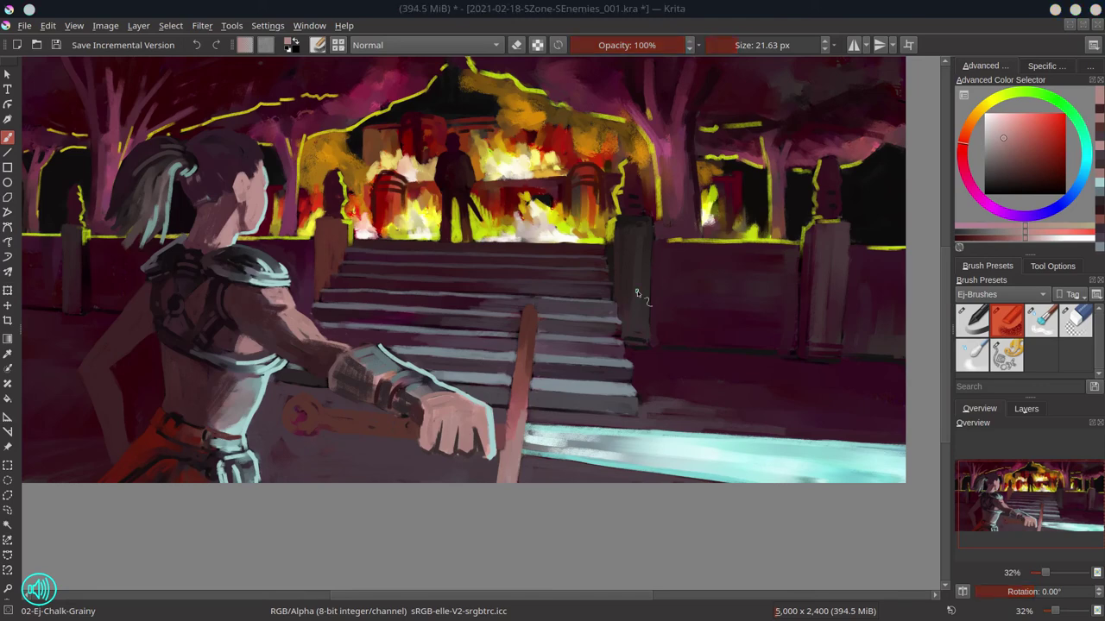
click(988, 17)
key(ctrl+s)
Mirror and rotate the view onto the hand and sample a dark grey
key(m)
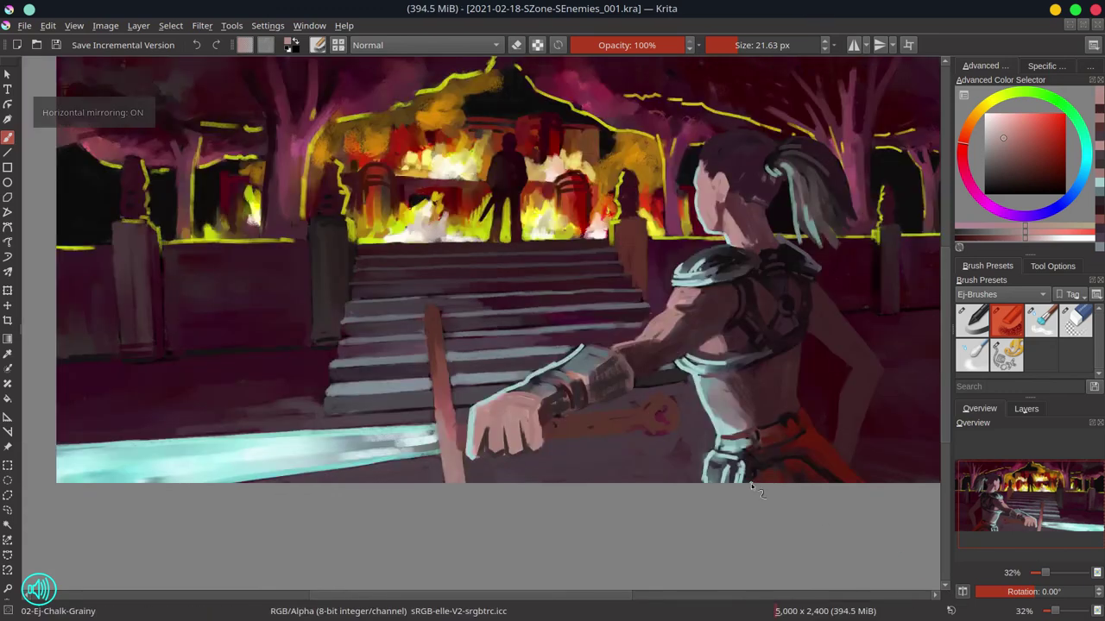
drag(751, 483, 380, 310)
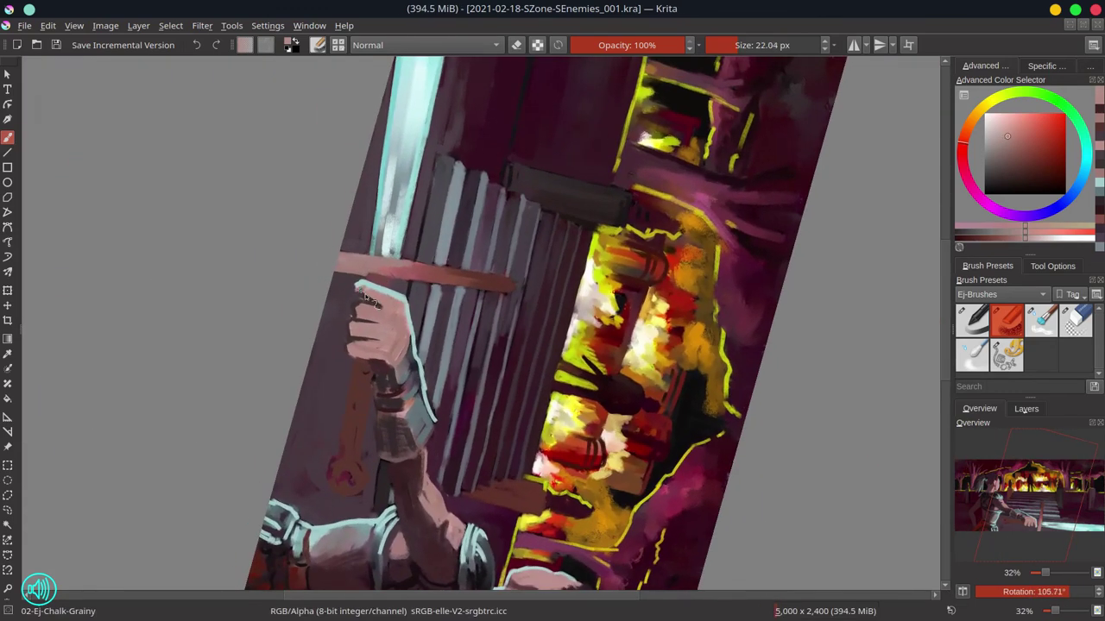
key([)
ctrl+click(365, 303)
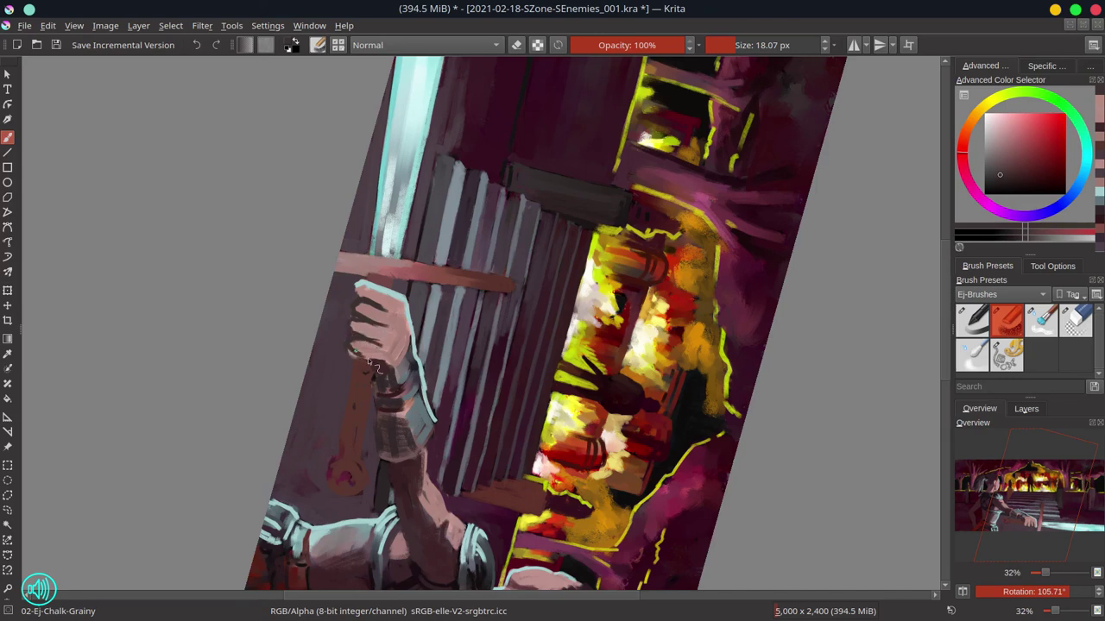
key(])
Paint lighter pink over the hand and fingers with a smaller brush
ctrl+click(354, 327)
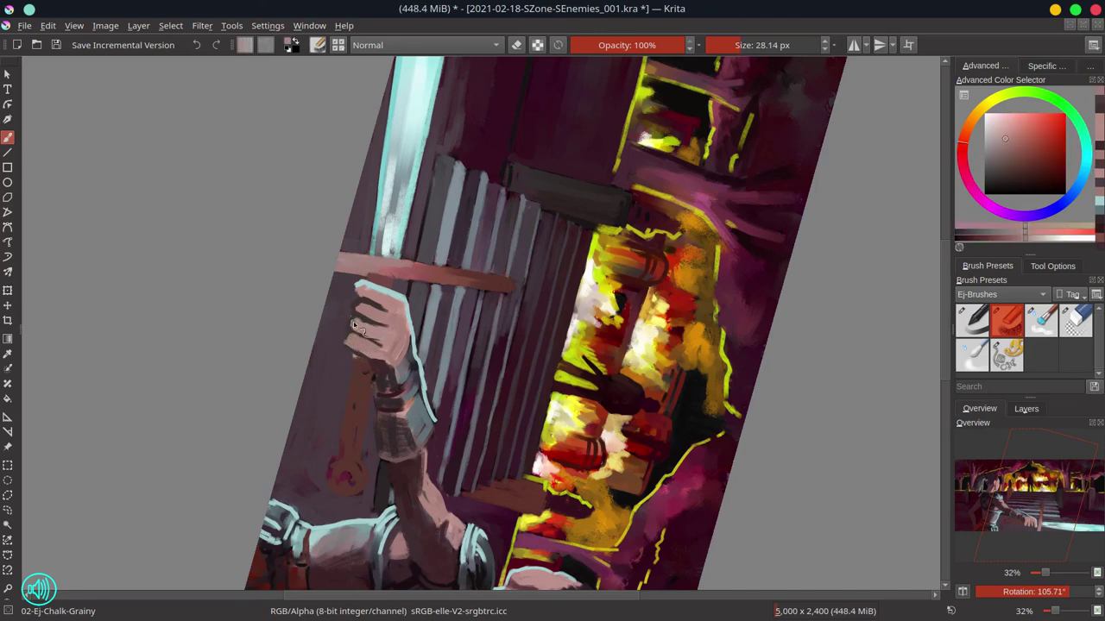
mouse_move(354, 326)
mouse_down()
mouse_move(363, 302)
mouse_move(372, 314)
mouse_move(369, 277)
mouse_up()
key(bracketleft)
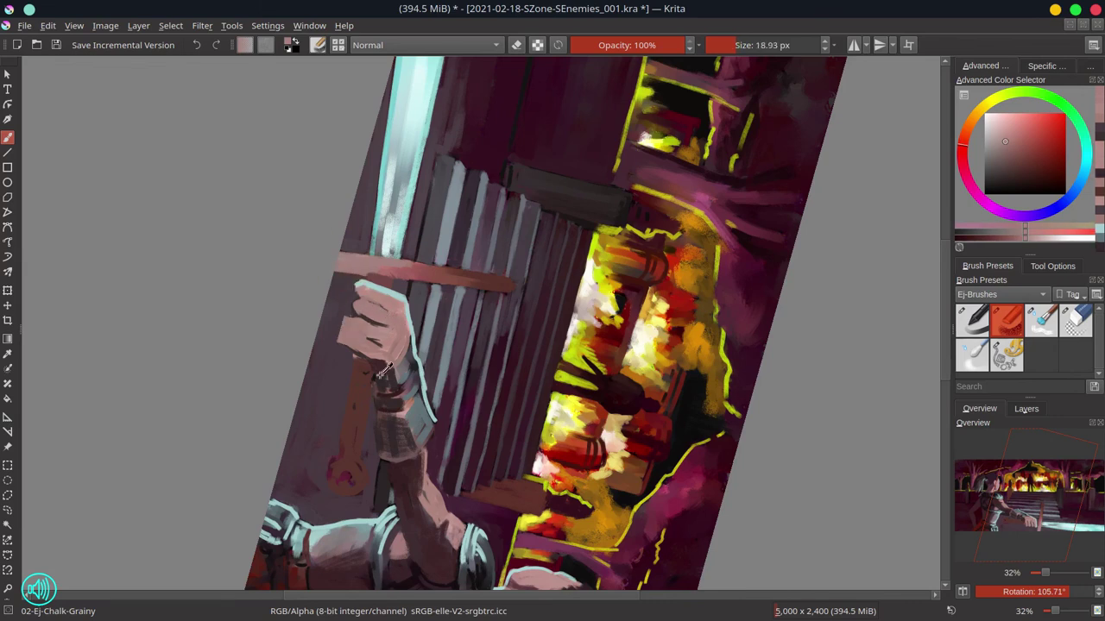
ctrl+click(393, 315)
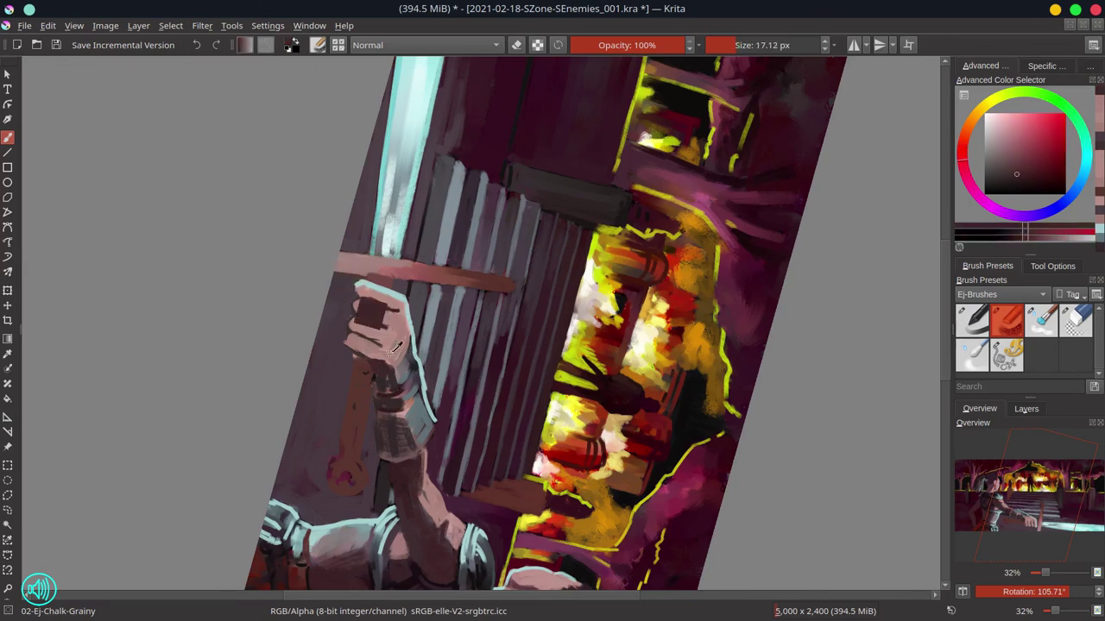
ctrl+click(394, 348)
drag(345, 329, 364, 303)
drag(373, 361, 387, 375)
Touch up the fingers with light pink and sample a darker mauve from the hand
ctrl+click(380, 359)
ctrl+click(405, 344)
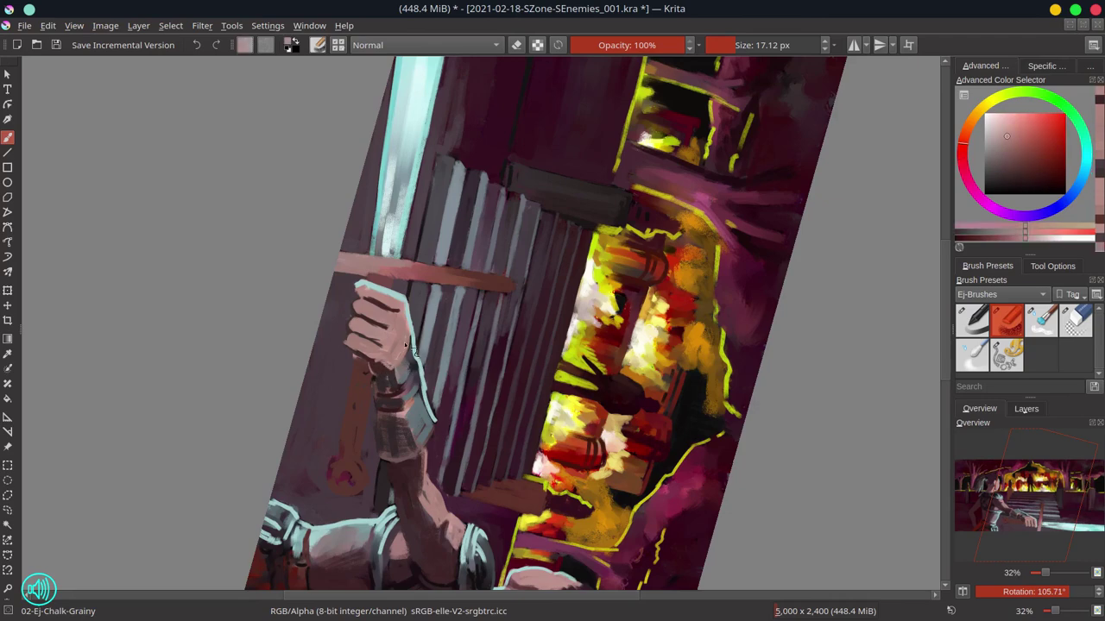
ctrl+click(370, 298)
ctrl+click(354, 327)
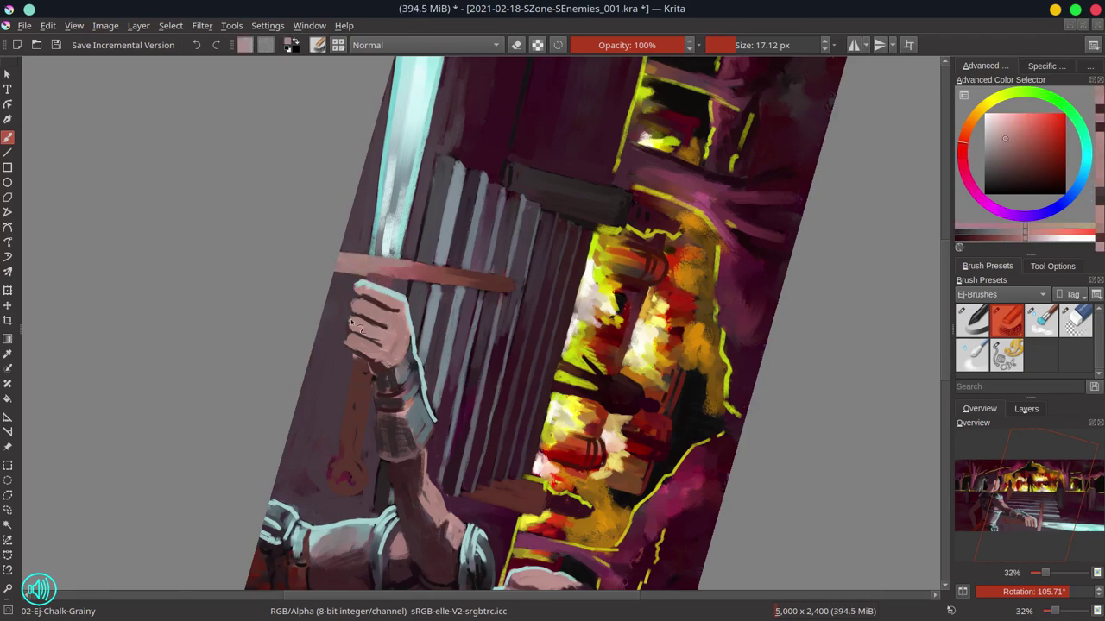
ctrl+click(360, 359)
Reset the canvas upright and paint cyan highlights along the wrist edge and fingers
key(5)
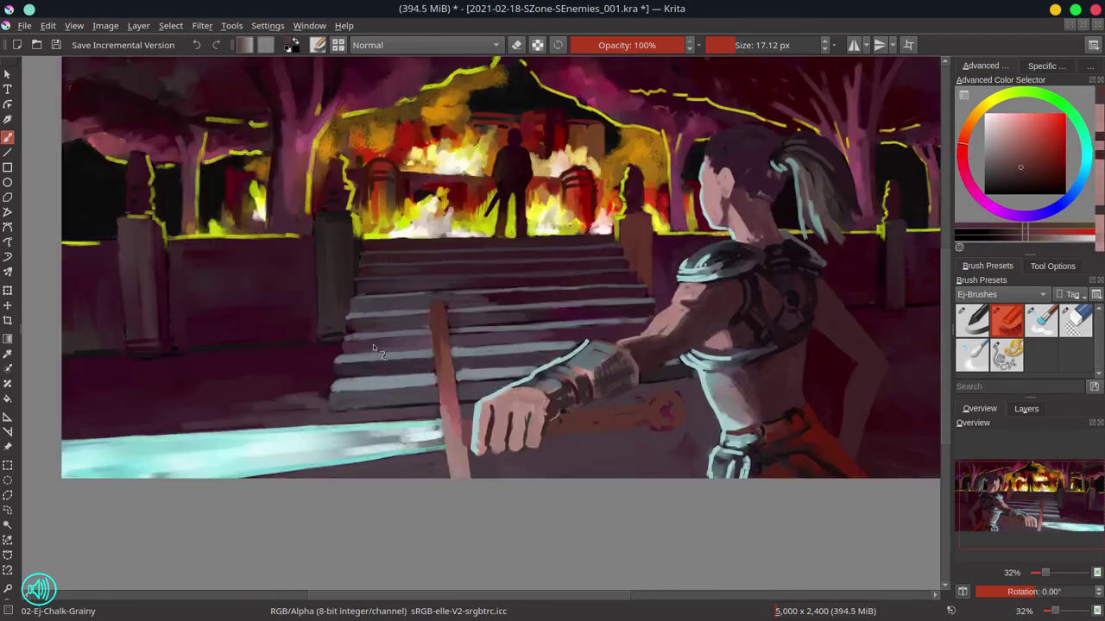
key(bracketright)
key(bracketright)
ctrl+click(551, 416)
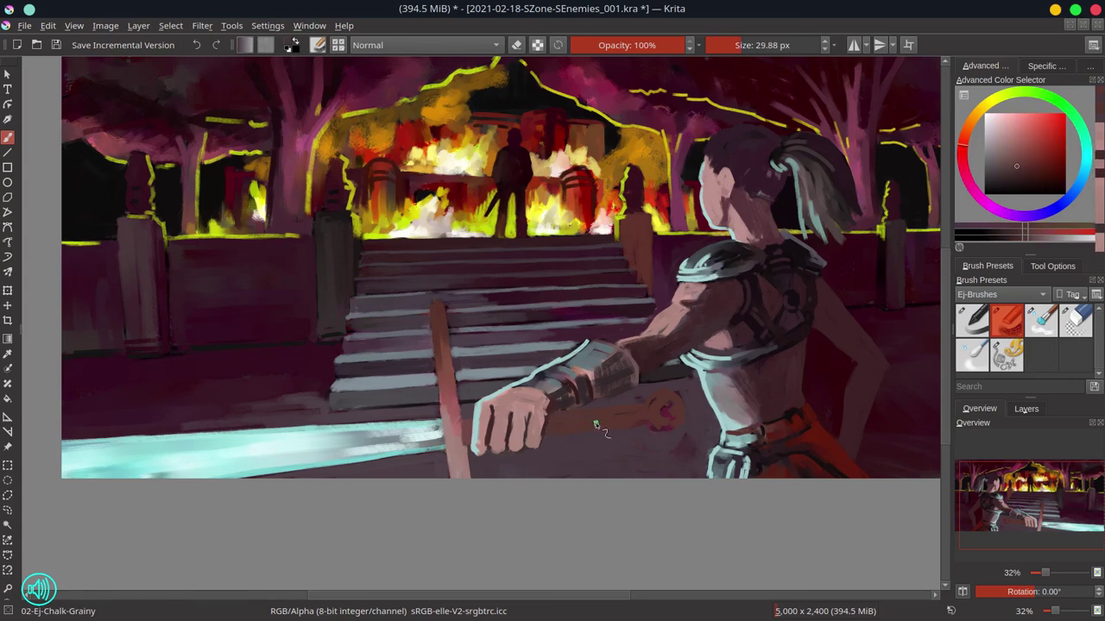
key(bracketleft)
ctrl+click(542, 377)
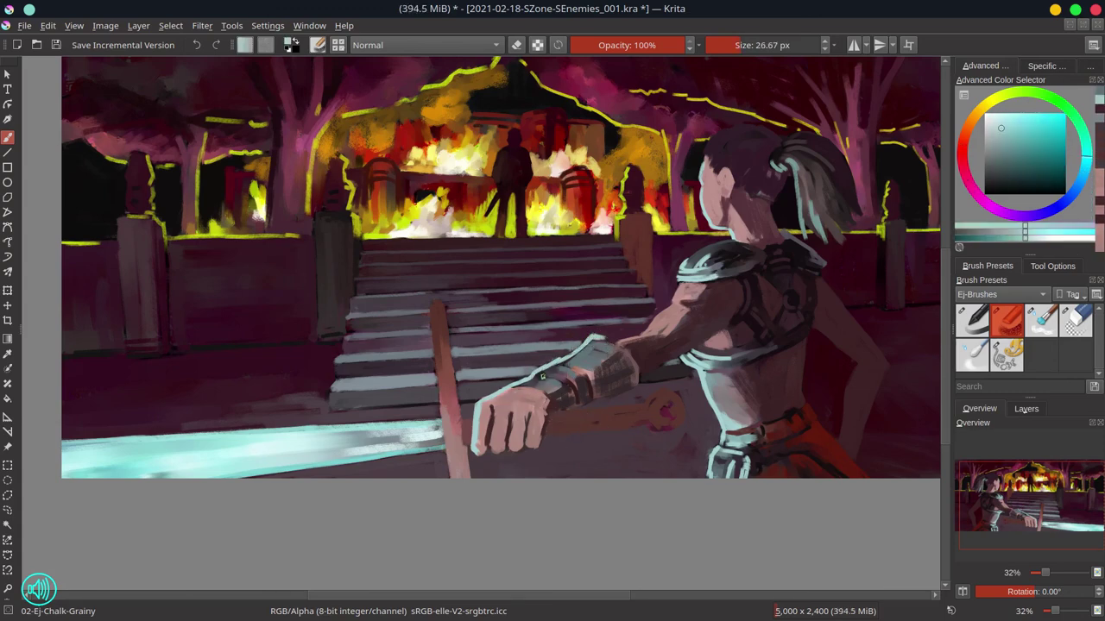
key(bracketleft)
key(bracketleft)
drag(533, 381, 584, 364)
drag(497, 411, 499, 447)
mouse_move(514, 416)
mouse_down()
mouse_move(516, 446)
mouse_move(532, 447)
mouse_move(634, 418)
mouse_up()
Darken the crossguard and round pommel in magenta, then add light cyan highlights to them
ctrl+click(706, 371)
key(bracketright)
drag(553, 428, 608, 413)
mouse_move(647, 421)
mouse_down()
mouse_move(661, 401)
mouse_move(677, 416)
mouse_move(682, 404)
mouse_up()
key(bracketleft)
ctrl+click(666, 432)
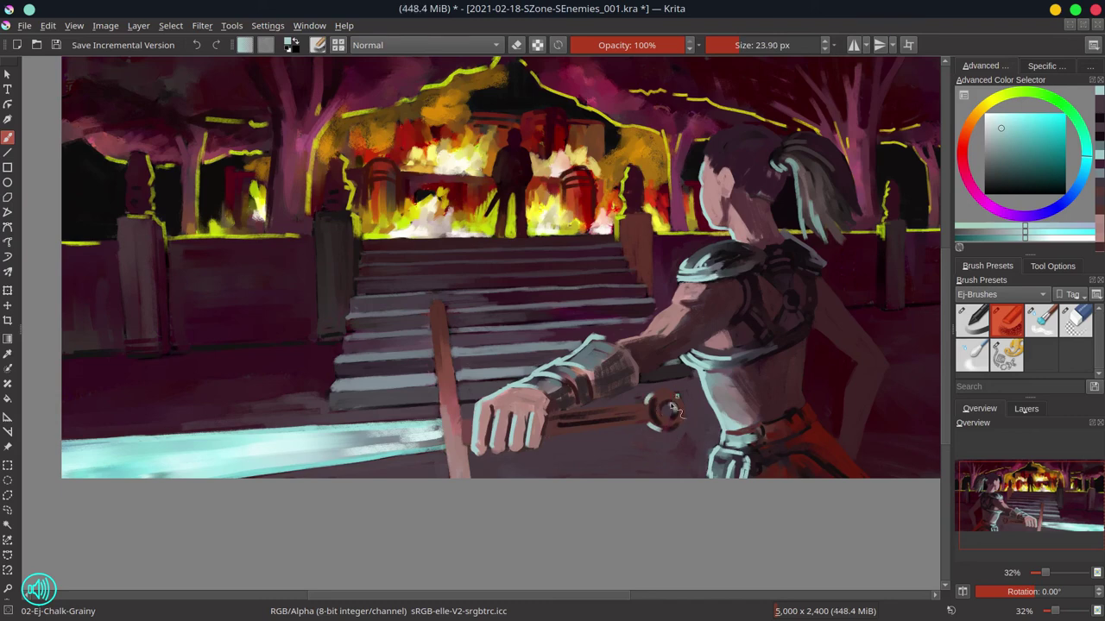
ctrl+click(631, 433)
mouse_move(518, 471)
mouse_down()
mouse_move(565, 422)
mouse_move(618, 412)
mouse_up()
Darken the vertical sword grip and paint a light cyan edge down its left side
key(bracketleft)
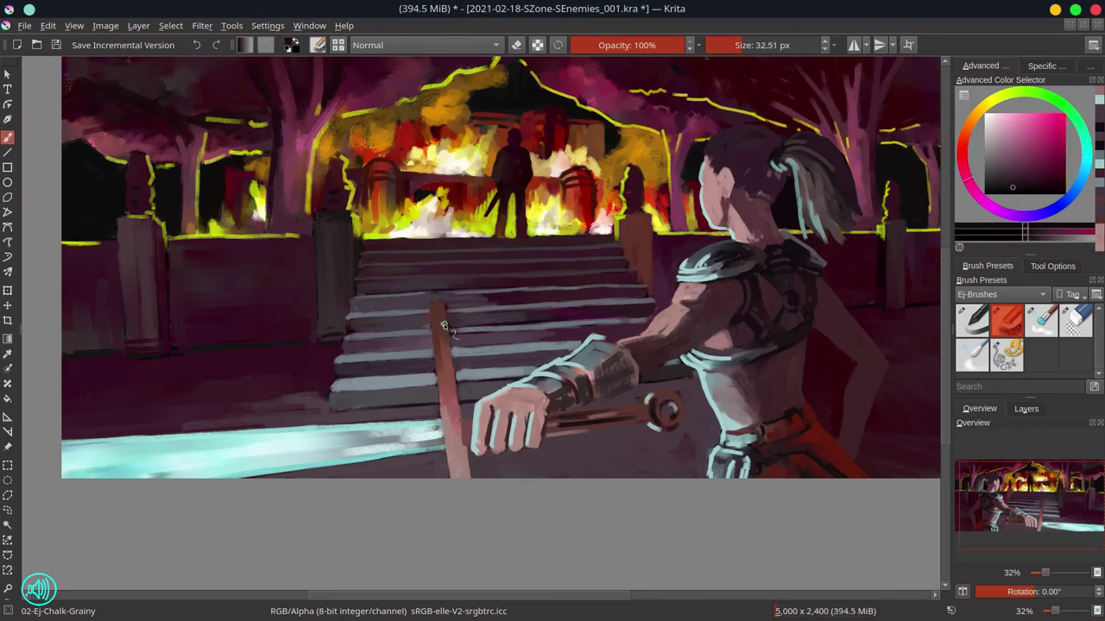
ctrl+click(450, 380)
drag(443, 326, 454, 436)
key(bracketright)
mouse_move(452, 393)
mouse_down()
mouse_move(473, 474)
mouse_move(470, 440)
mouse_up()
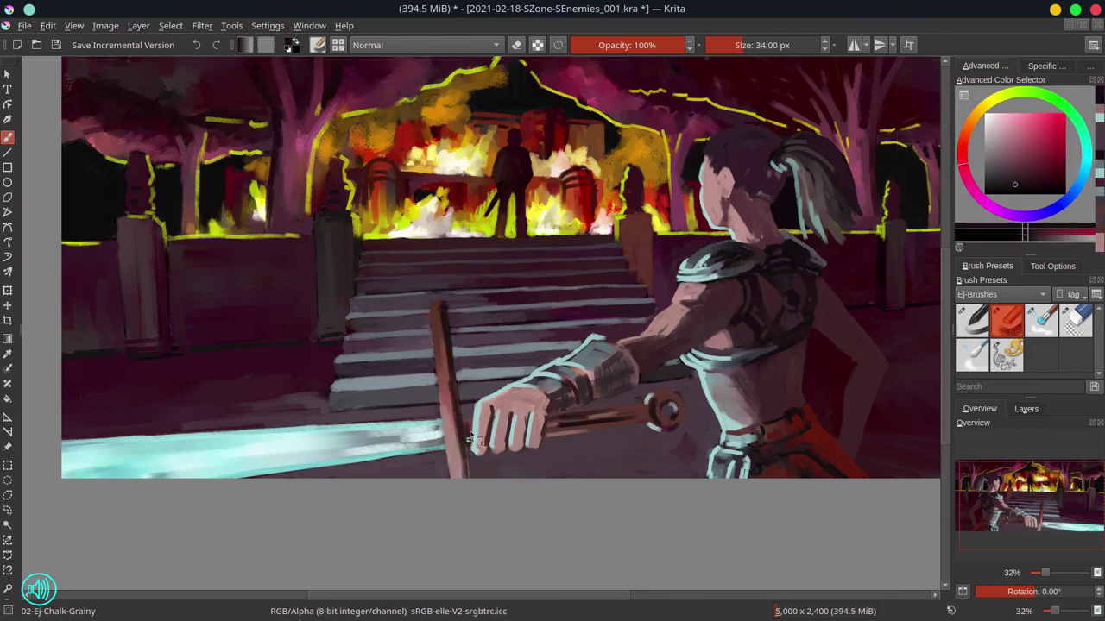
key(bracketleft)
ctrl+click(395, 466)
drag(433, 326, 448, 475)
Refine the grip with alternating short dark magenta and light cyan strokes
key(bracketleft)
ctrl+click(444, 422)
drag(445, 421, 449, 444)
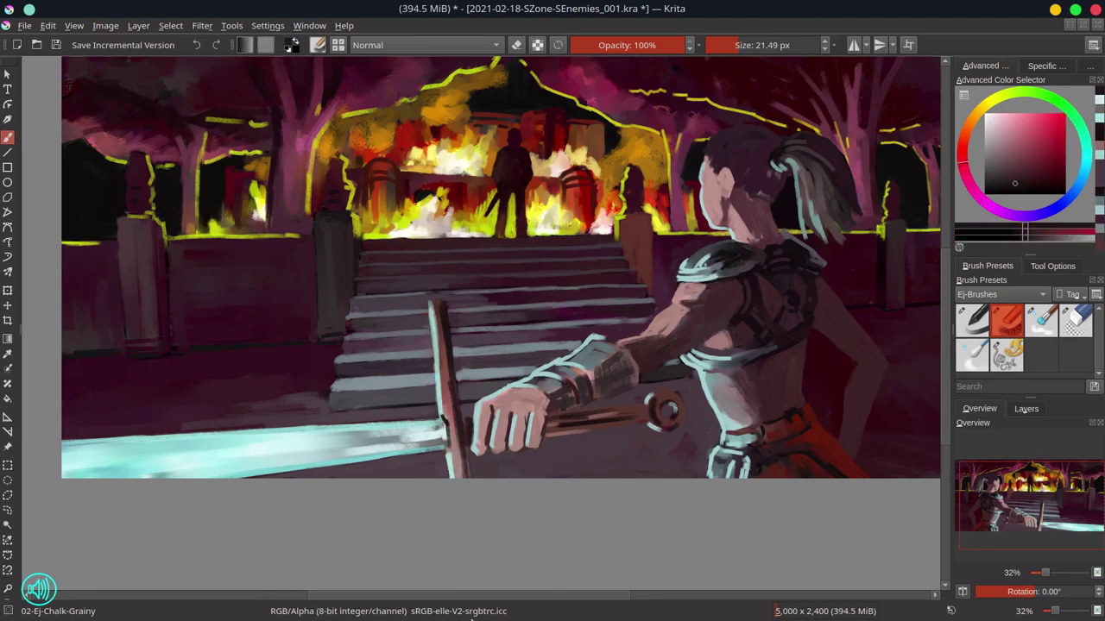
key(bracketleft)
ctrl+click(438, 388)
drag(438, 362, 442, 416)
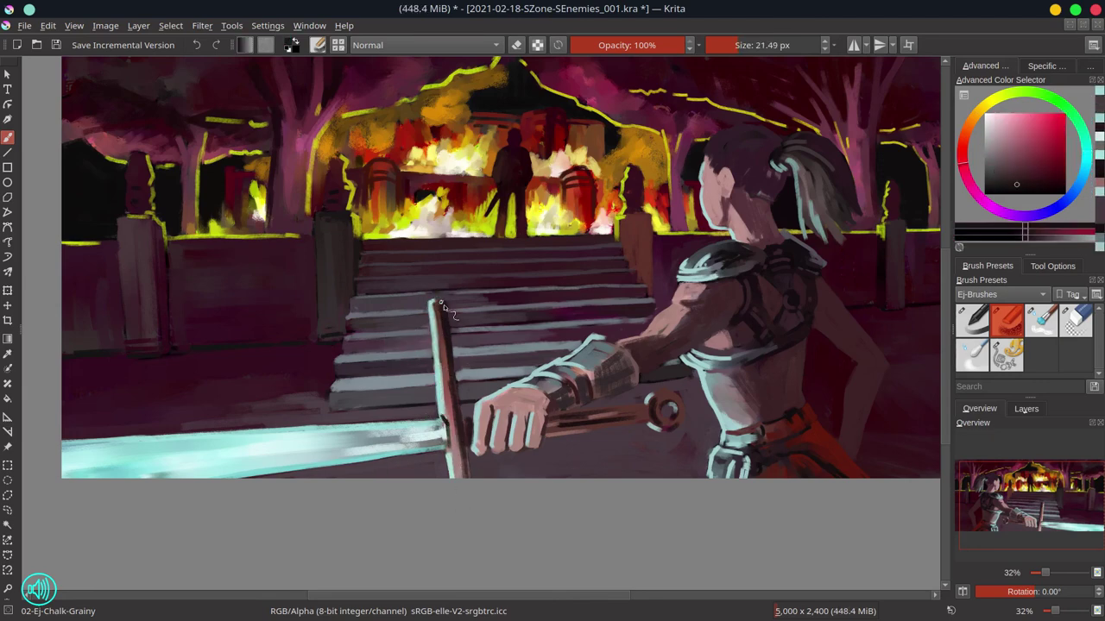
ctrl+click(444, 388)
key(bracketright)
key(bracketright)
ctrl+click(451, 388)
key(bracketright)
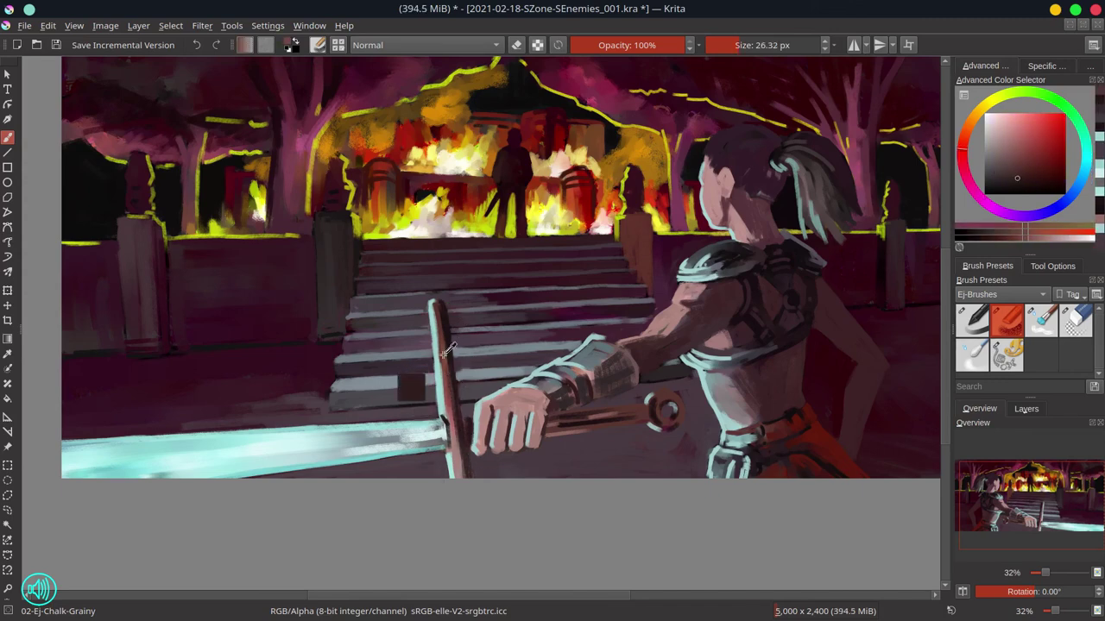
ctrl+click(453, 432)
drag(453, 470, 453, 395)
Enlarge the brush, sample light and saturated cyan near the sword, and save the painting
scroll(453, 397, down, 3)
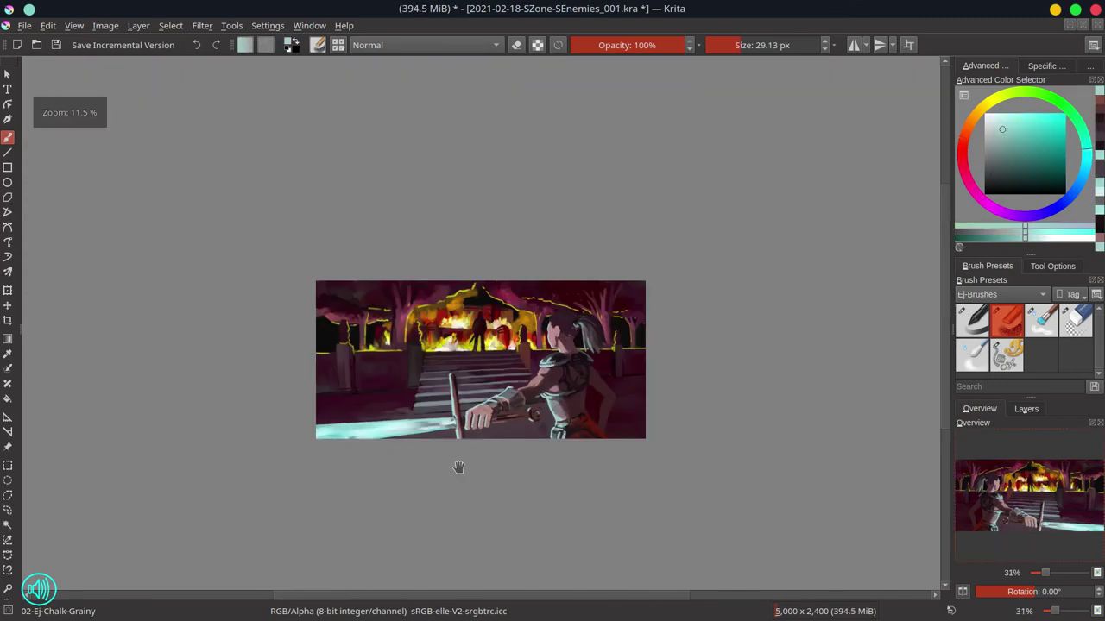
key(bracketright)
key(bracketright)
ctrl+click(369, 428)
ctrl+click(344, 426)
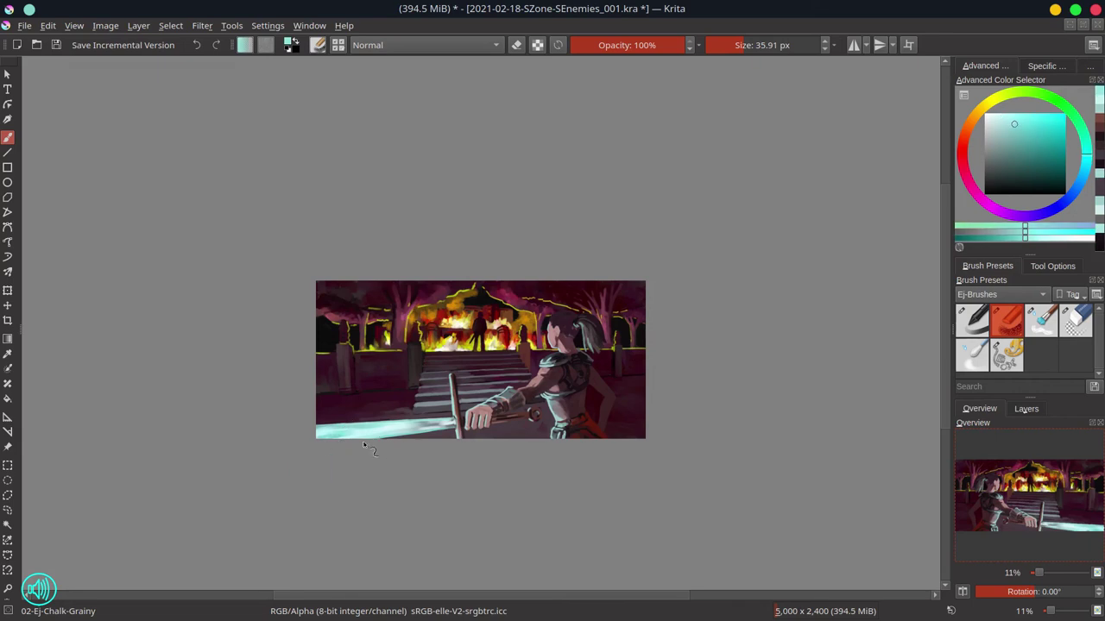
key(ctrl+s)
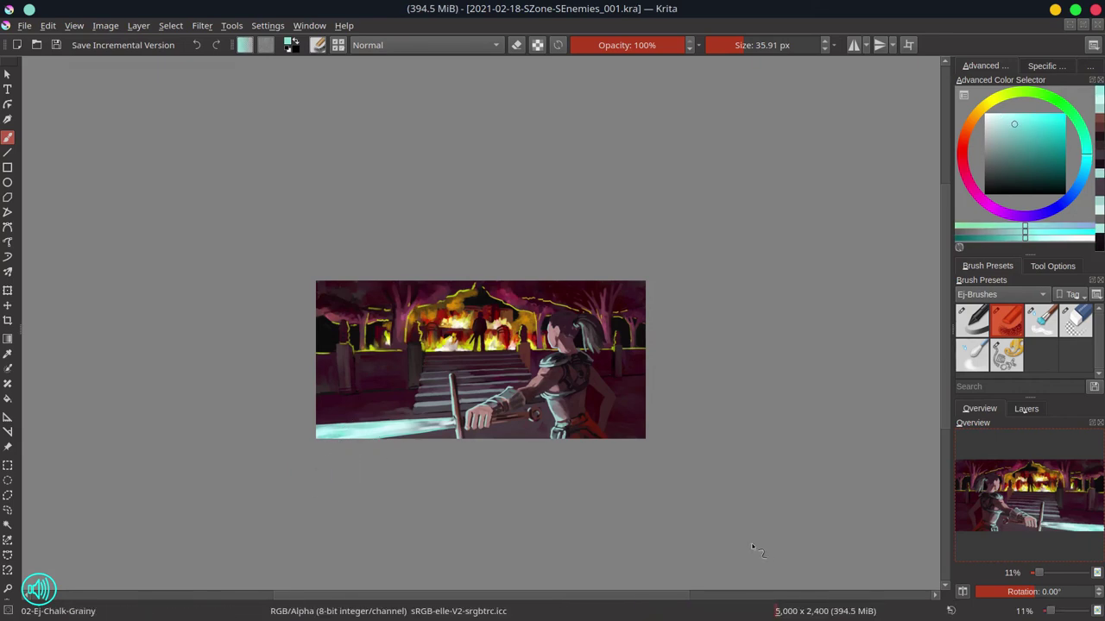
On a new paint layer, brush dark teal across the lower left to the sword and Gaussian-blur it
click(1027, 408)
key(Insert)
key(bracketright)
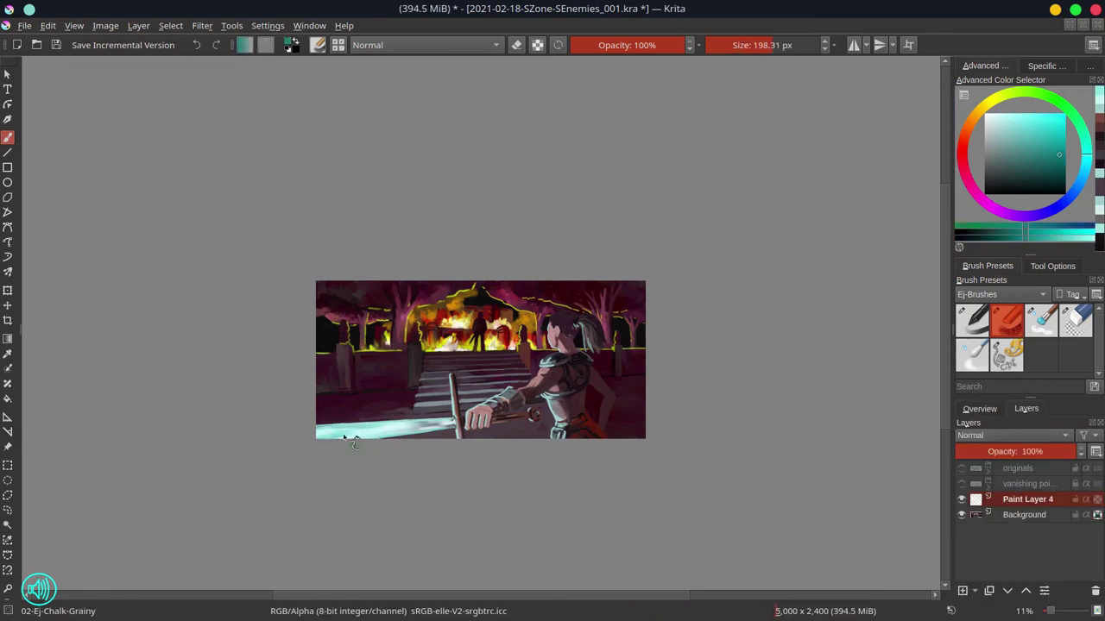
mouse_move(319, 432)
mouse_down()
mouse_move(406, 441)
mouse_move(441, 418)
mouse_move(434, 397)
mouse_move(452, 410)
mouse_move(450, 399)
mouse_move(462, 444)
mouse_move(492, 403)
mouse_move(477, 428)
mouse_move(552, 371)
mouse_move(556, 354)
mouse_move(559, 440)
mouse_up()
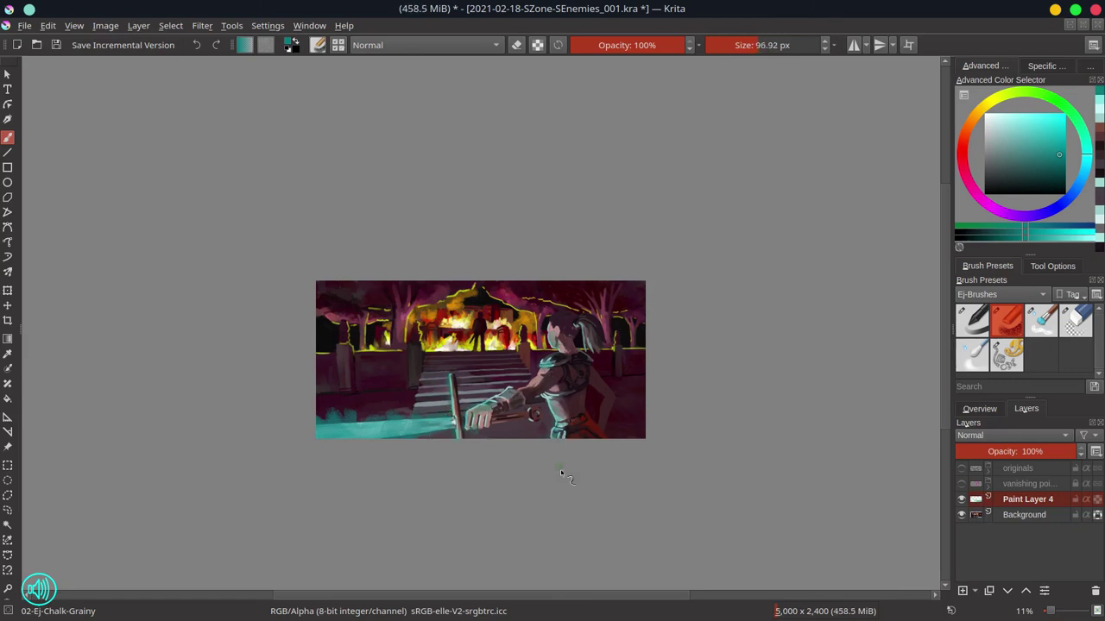
click(202, 25)
click(449, 127)
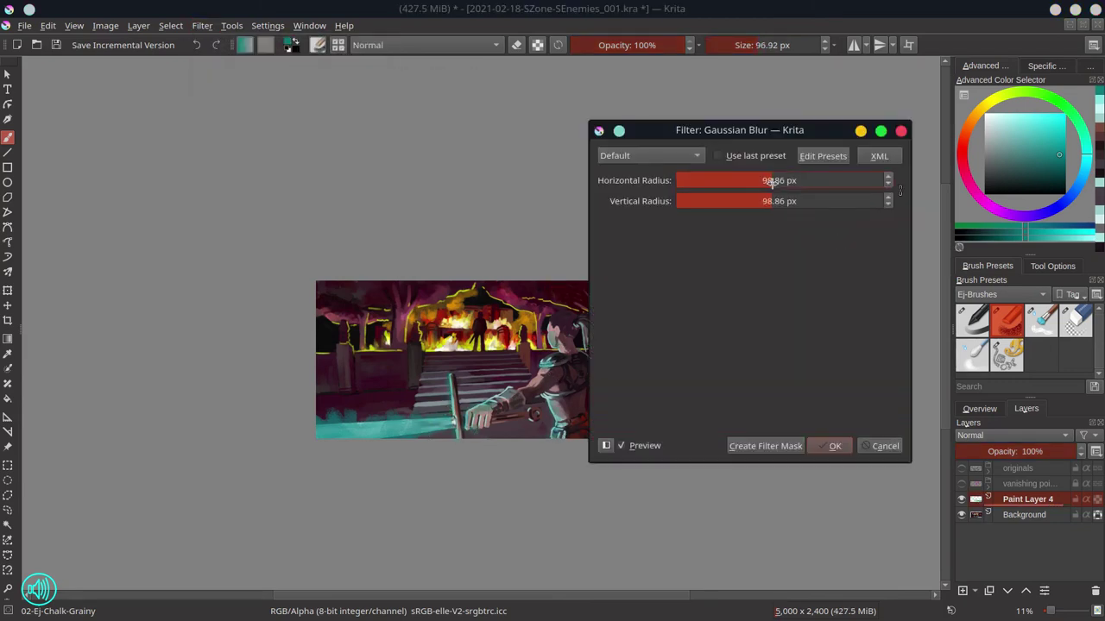
click(834, 446)
Zoom out and mirror the view to check the composition, then pick a dark pink for the chalk brush
key(slash)
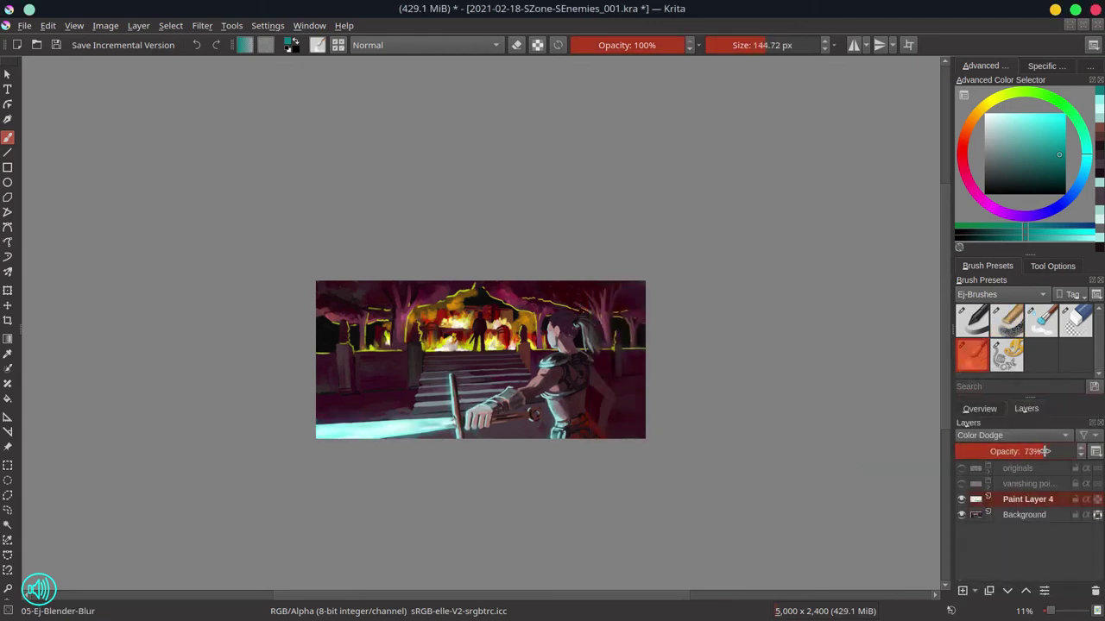
key(minus)
click(981, 409)
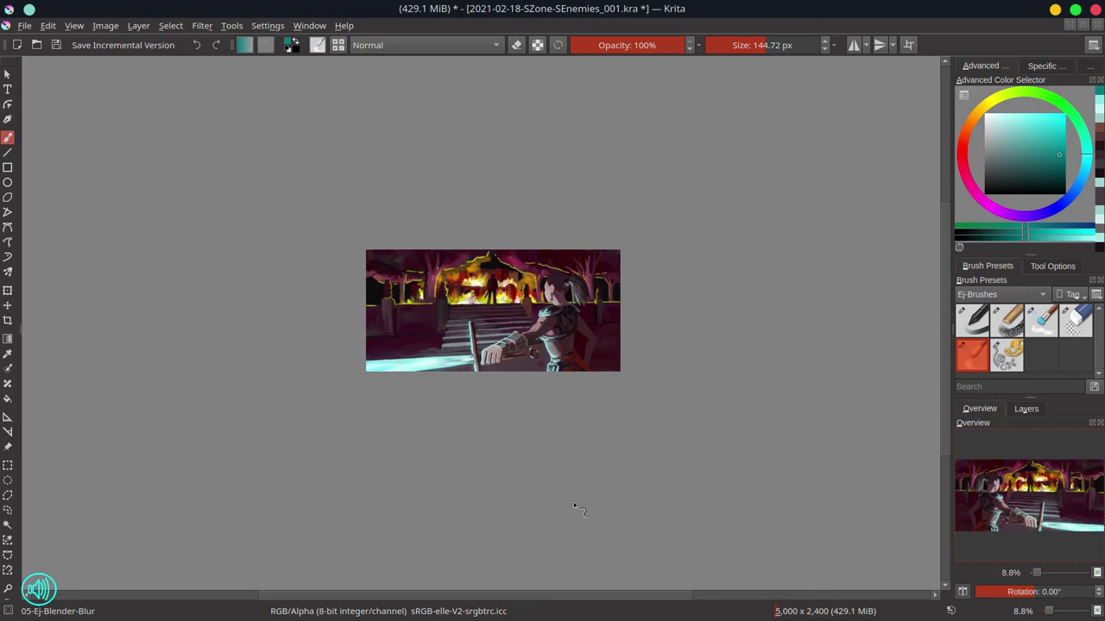
key(m)
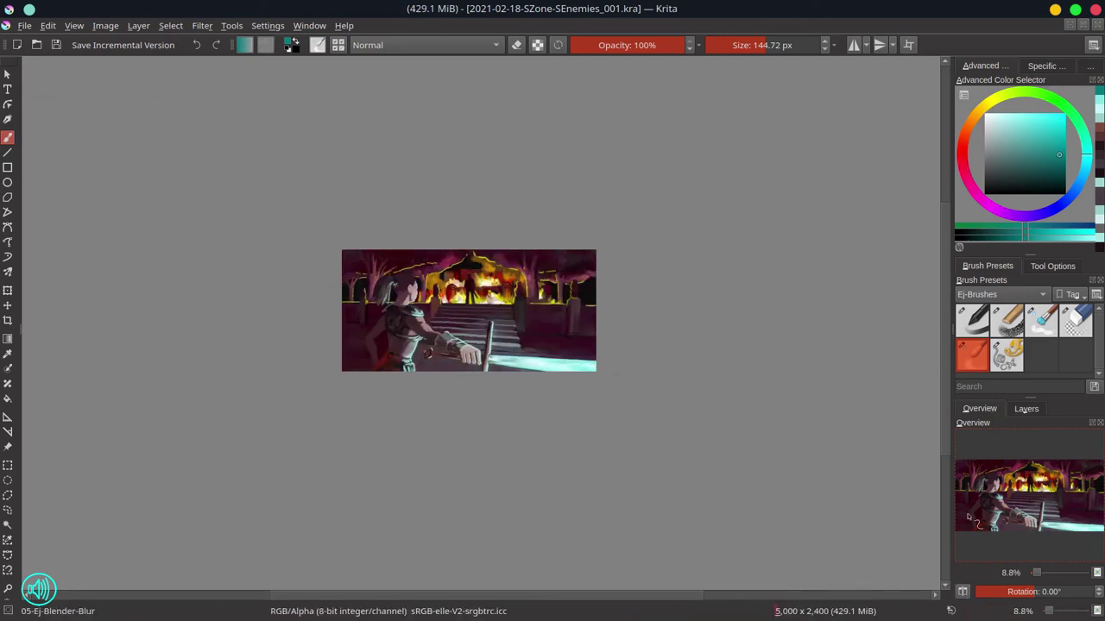
key(m)
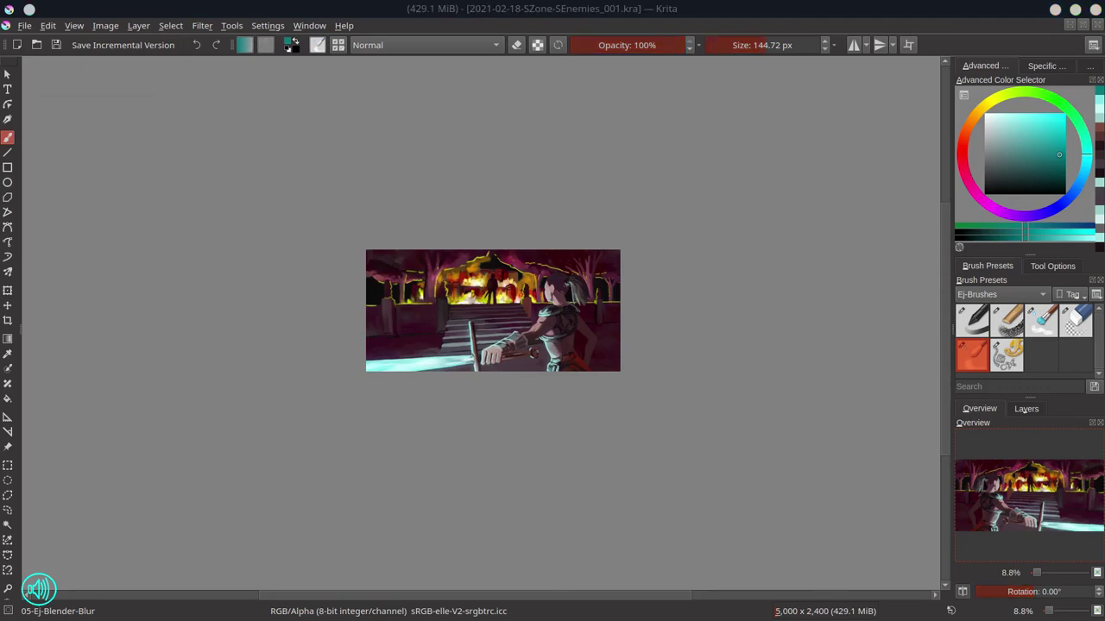
ctrl+click(564, 278)
key(slash)
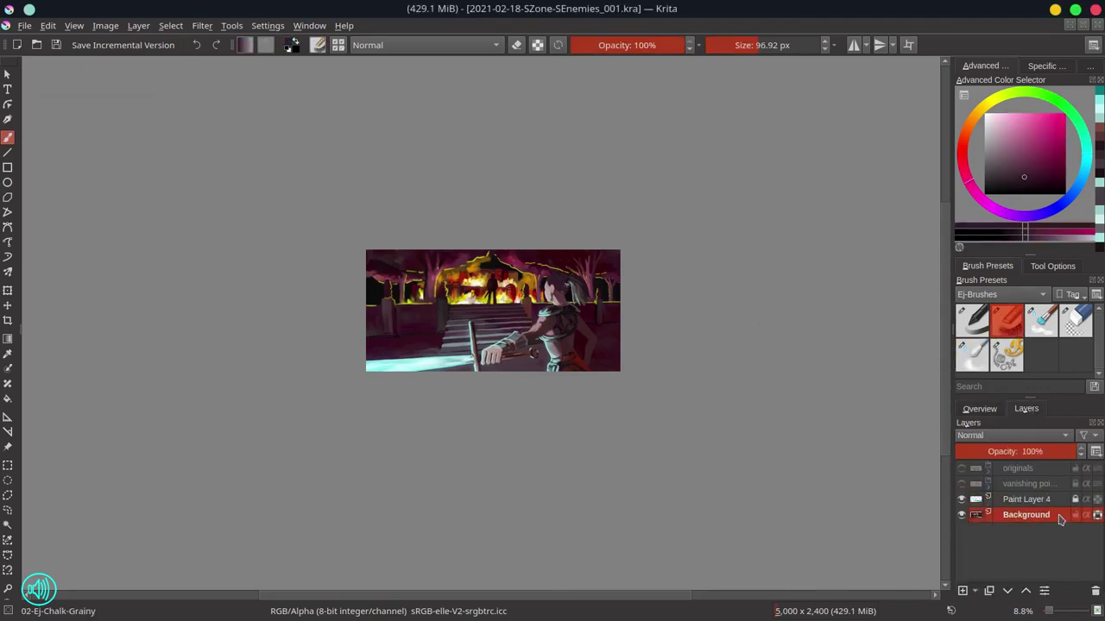
Paint light cyan rim highlights over the swordsman's hair and cover the stray cyan on the forehead
drag(557, 312, 530, 167)
ctrl+click(535, 201)
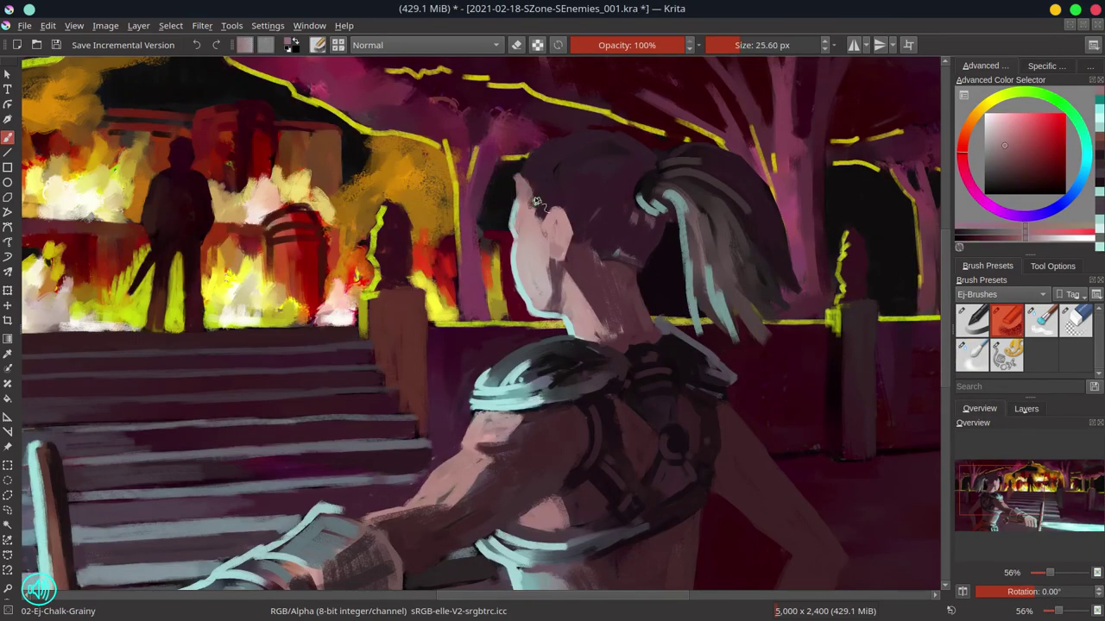
key(x)
key(bracketleft)
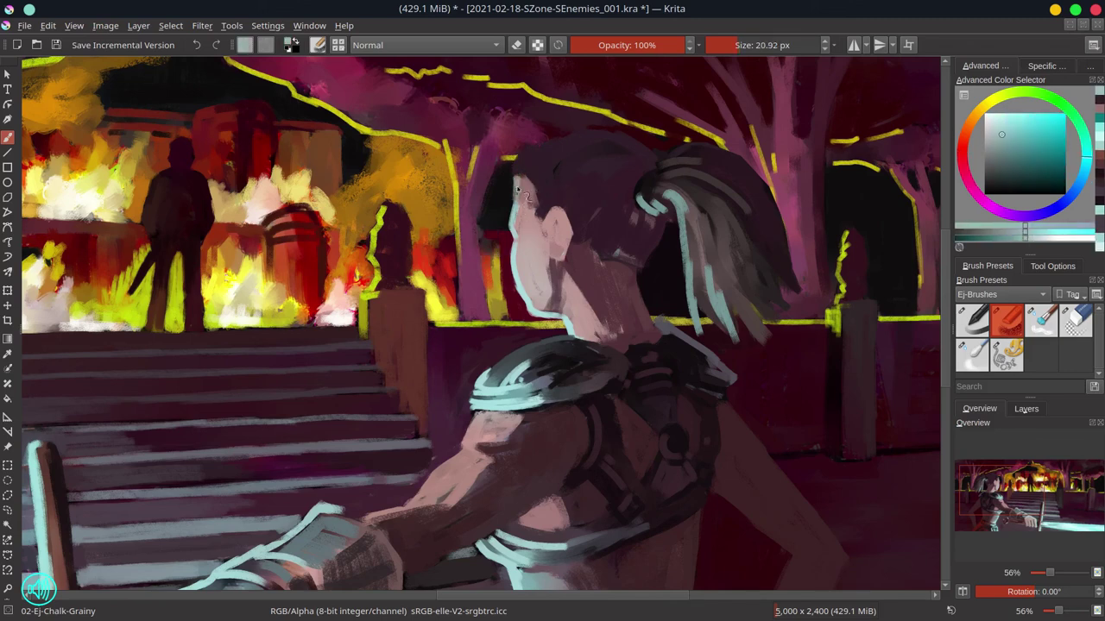
mouse_move(539, 215)
mouse_down()
mouse_move(574, 177)
mouse_move(547, 147)
mouse_move(559, 183)
mouse_move(520, 229)
mouse_move(551, 192)
mouse_move(576, 194)
mouse_up()
ctrl+click(583, 159)
ctrl+click(528, 287)
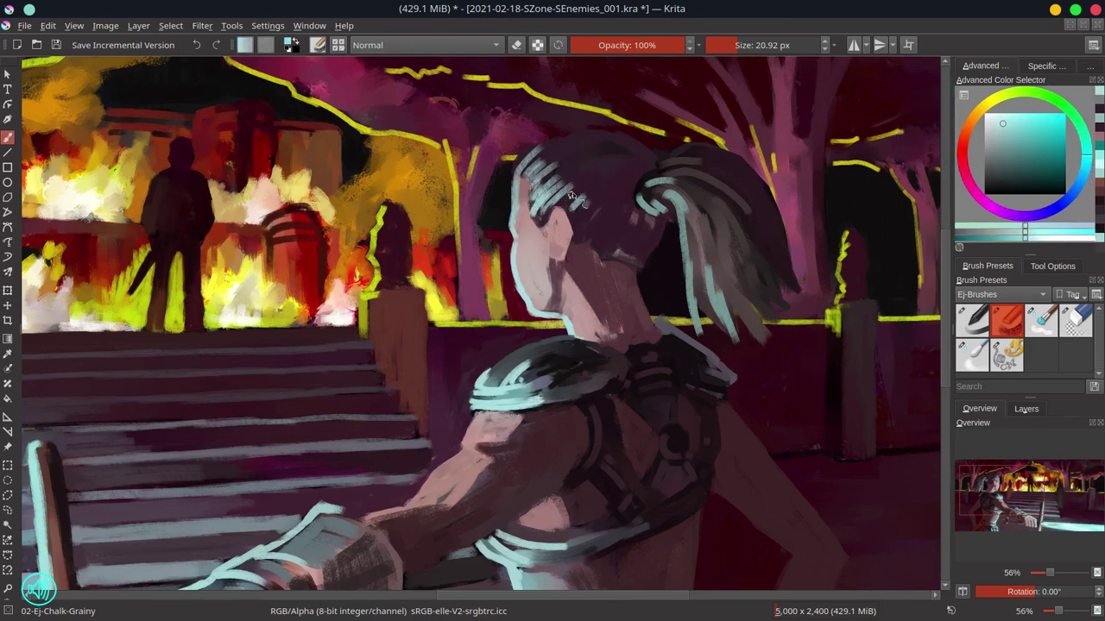
Zoom out, save the painting, and mirror the view to check it
scroll(570, 196, down, 3)
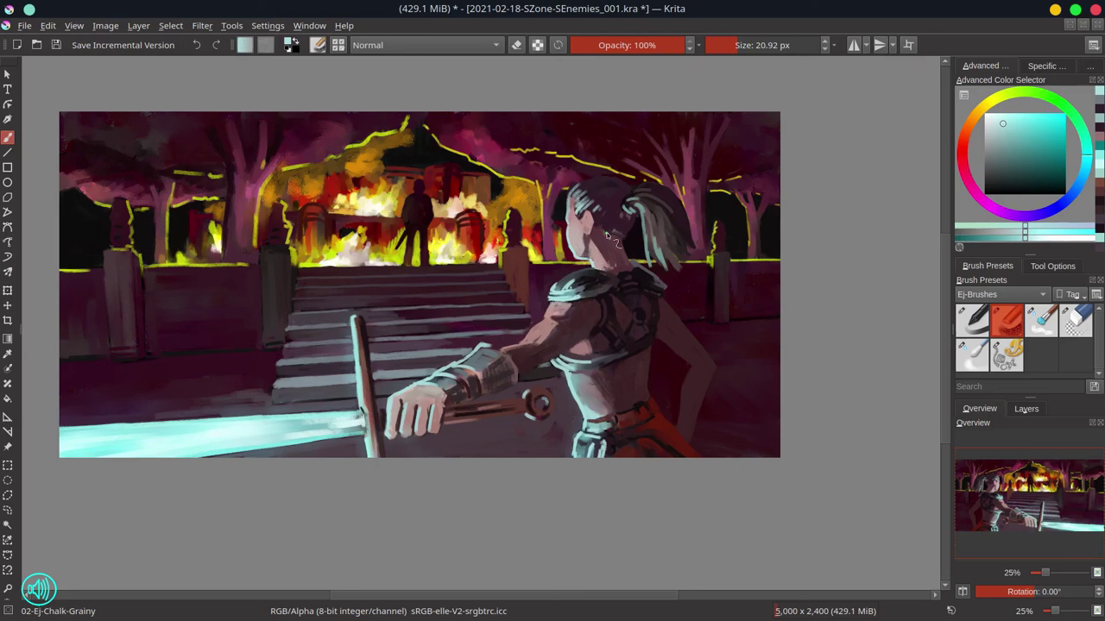
key(ctrl+s)
key(m)
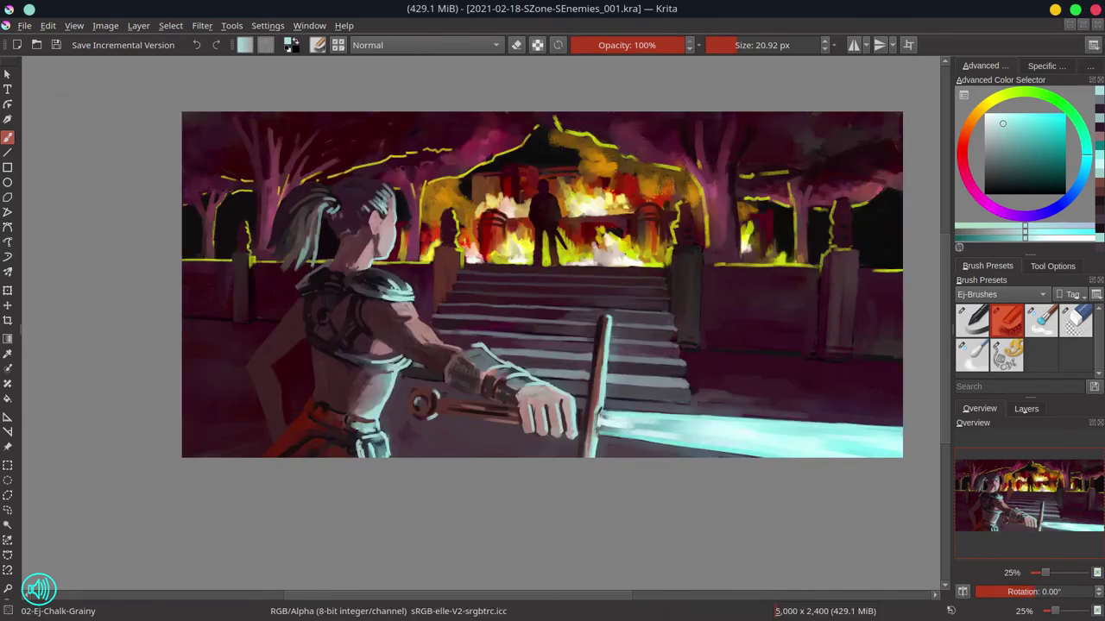